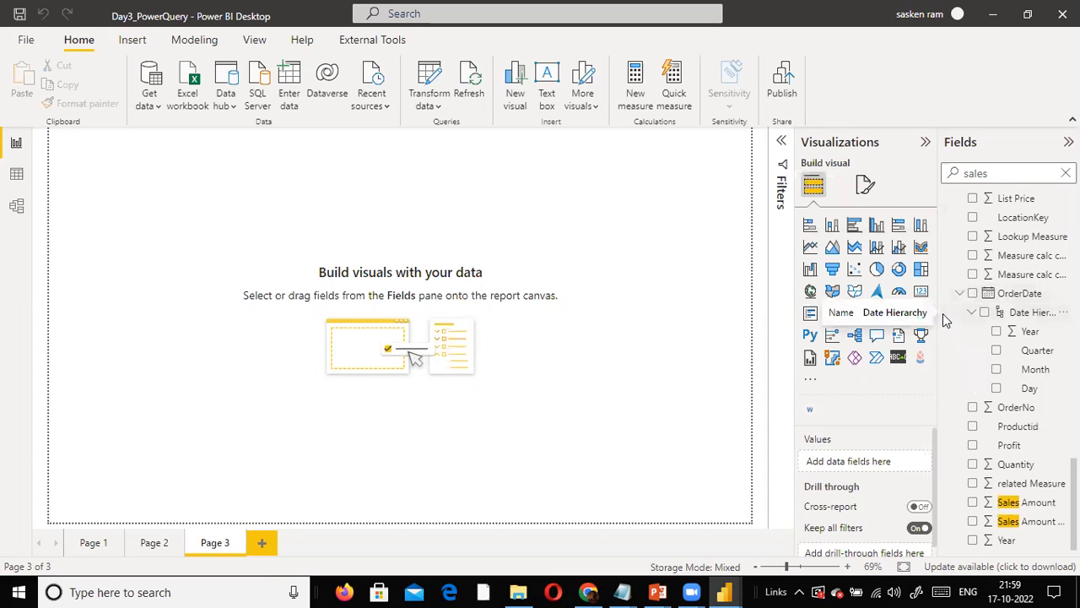
scroll(1046, 294, up, 3)
scroll(1046, 294, up, 4)
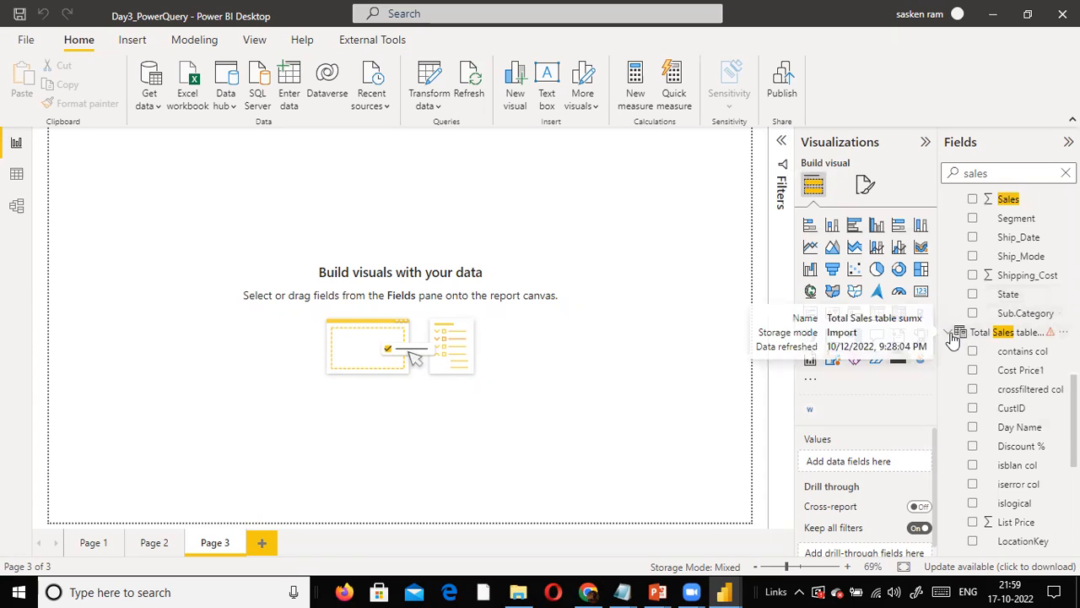
scroll(954, 338, up, 12)
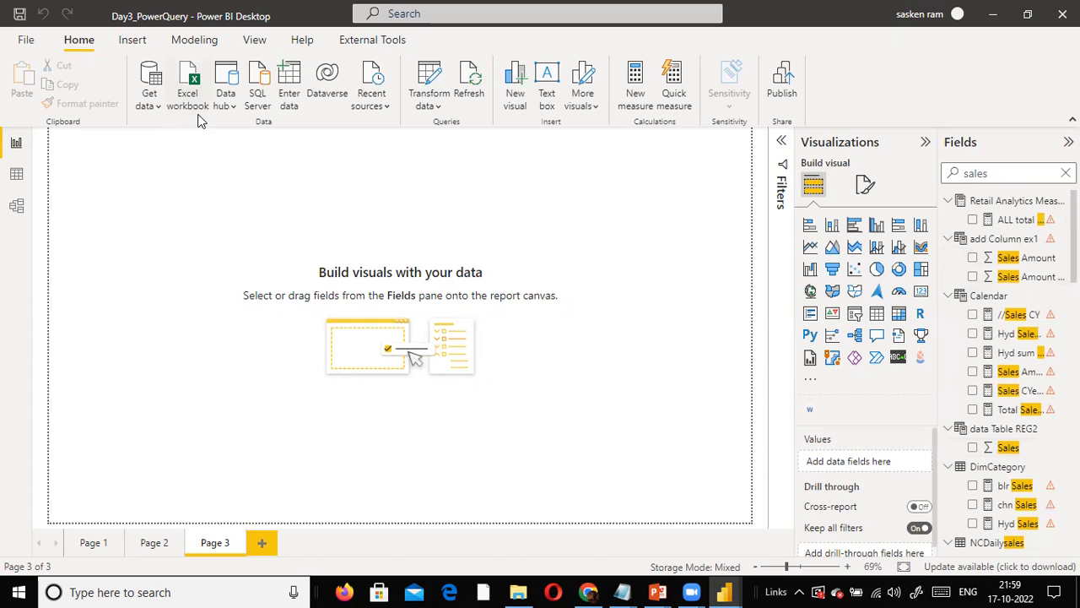
- Open sales_w04.csv from the dat1 folder on drive D as a Text/CSV data source
click(156, 111)
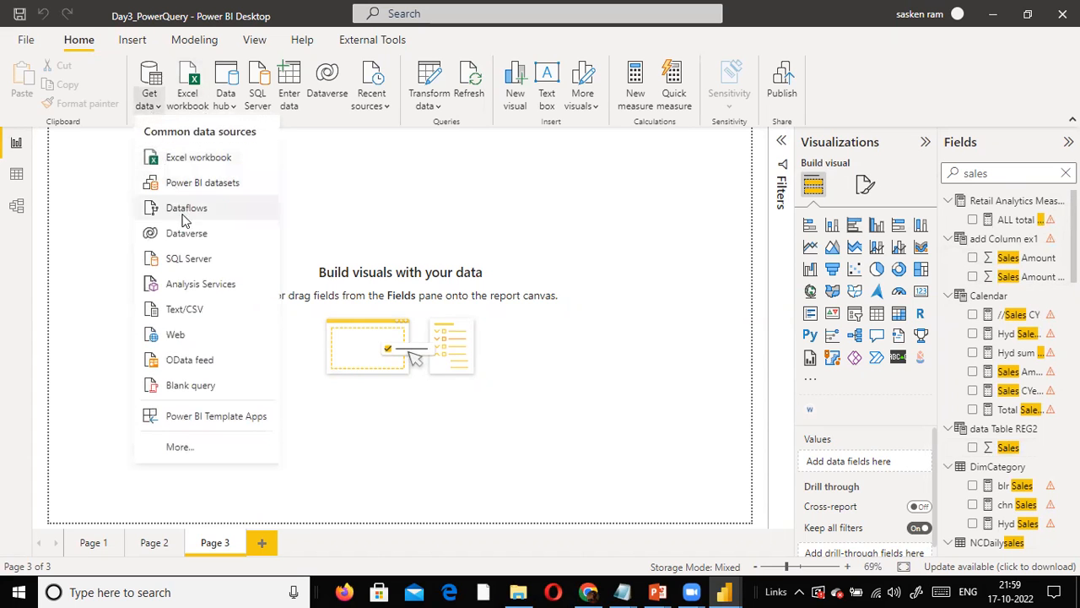
click(215, 309)
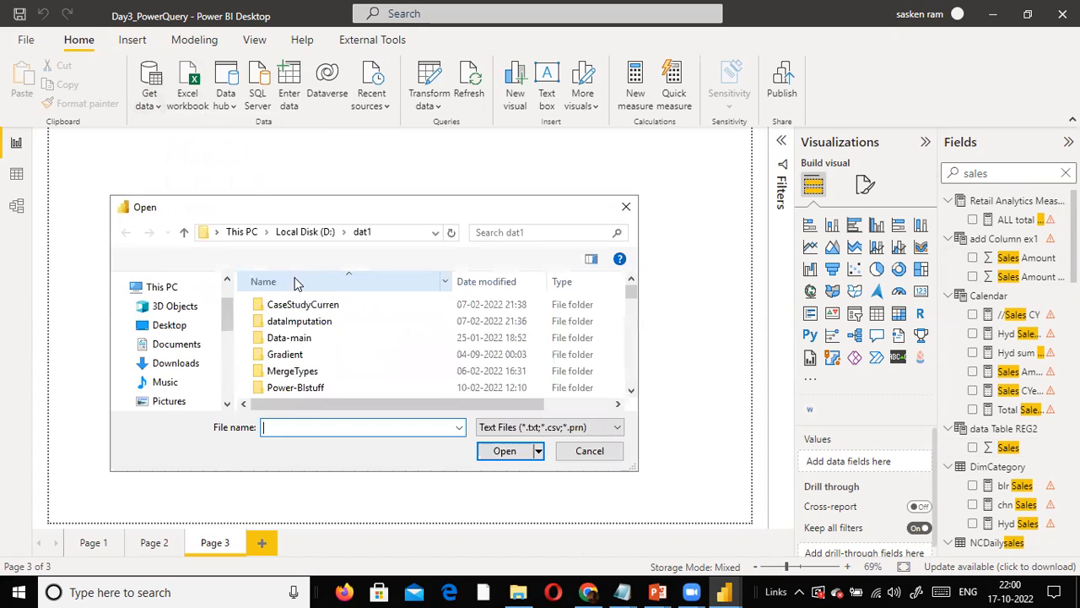
click(312, 358)
key(s)
click(312, 355)
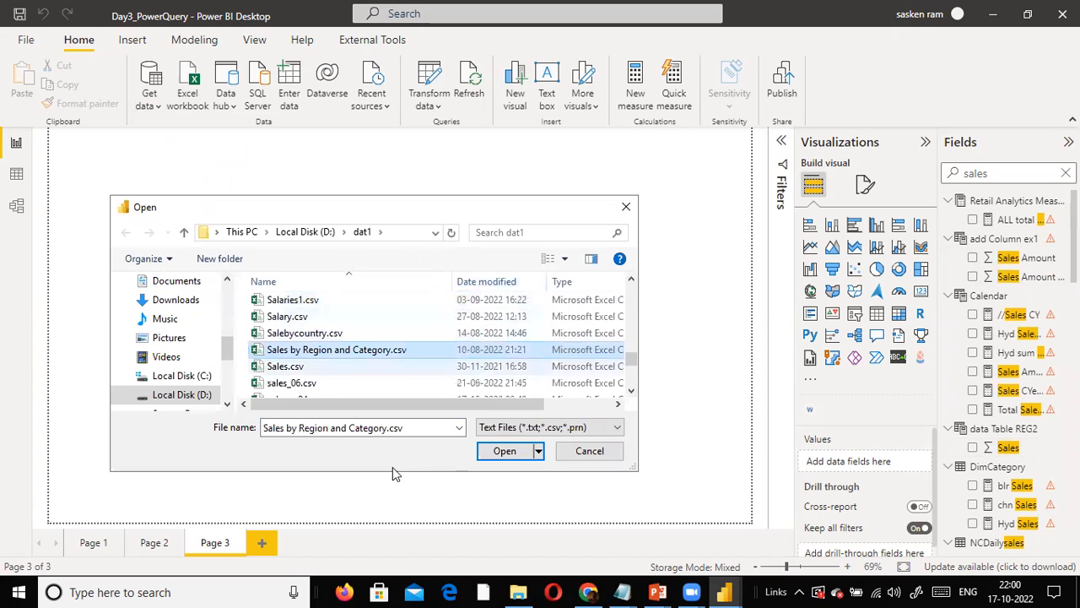
scroll(351, 384, down, 1)
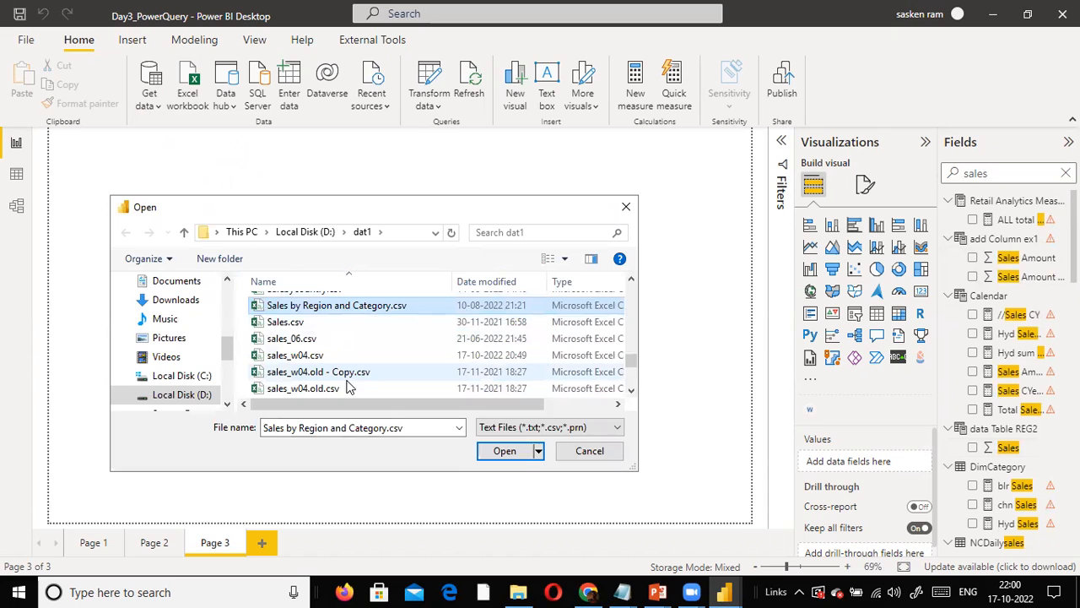
click(312, 357)
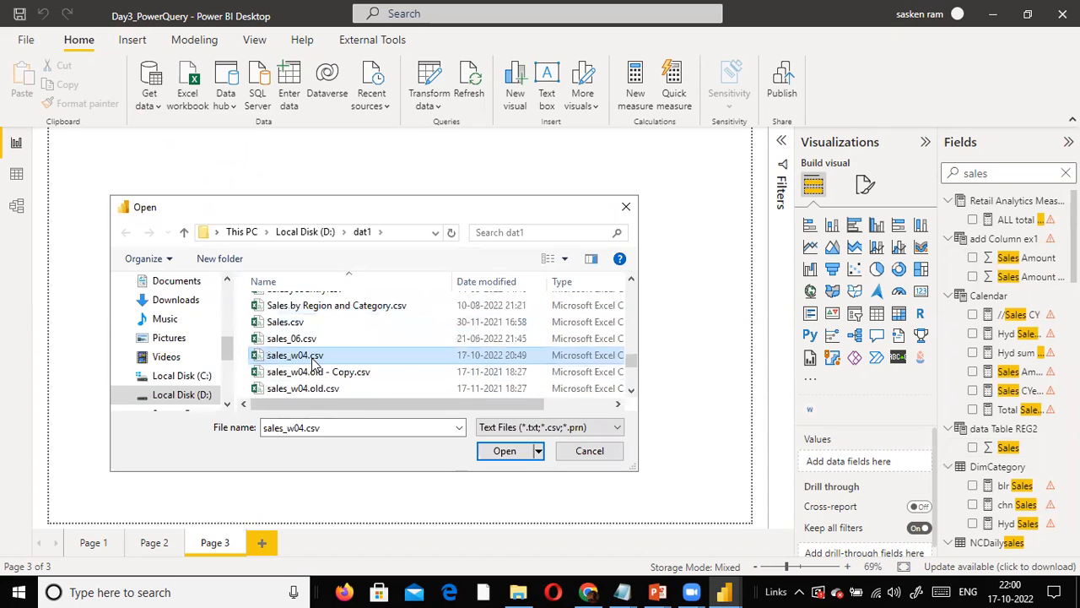
click(507, 450)
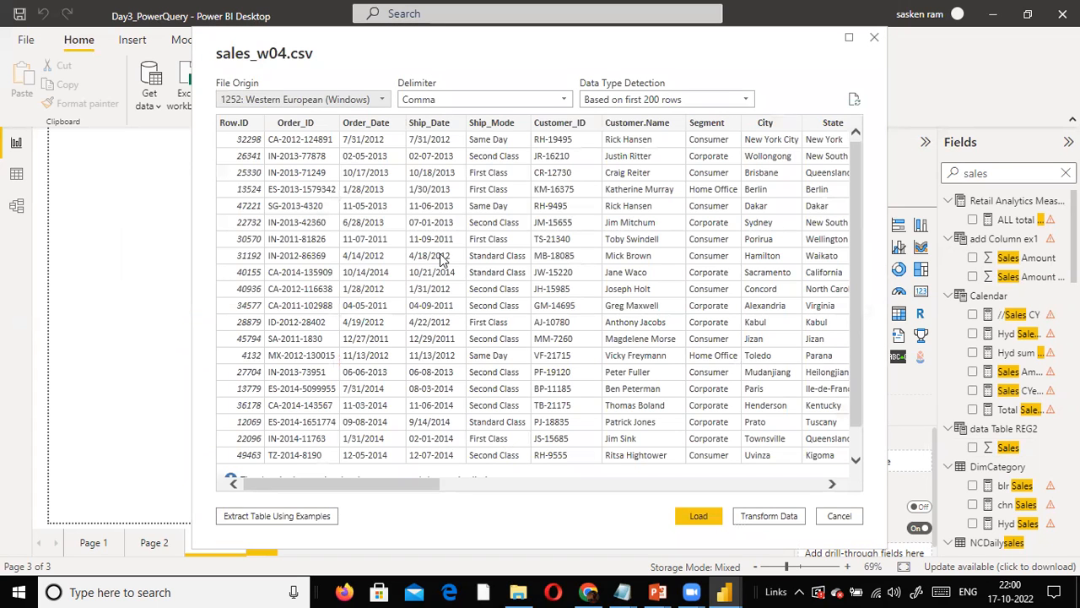
- Load the previewed sales_w04.csv data with its detected import settings and apply the pending query changes
click(688, 515)
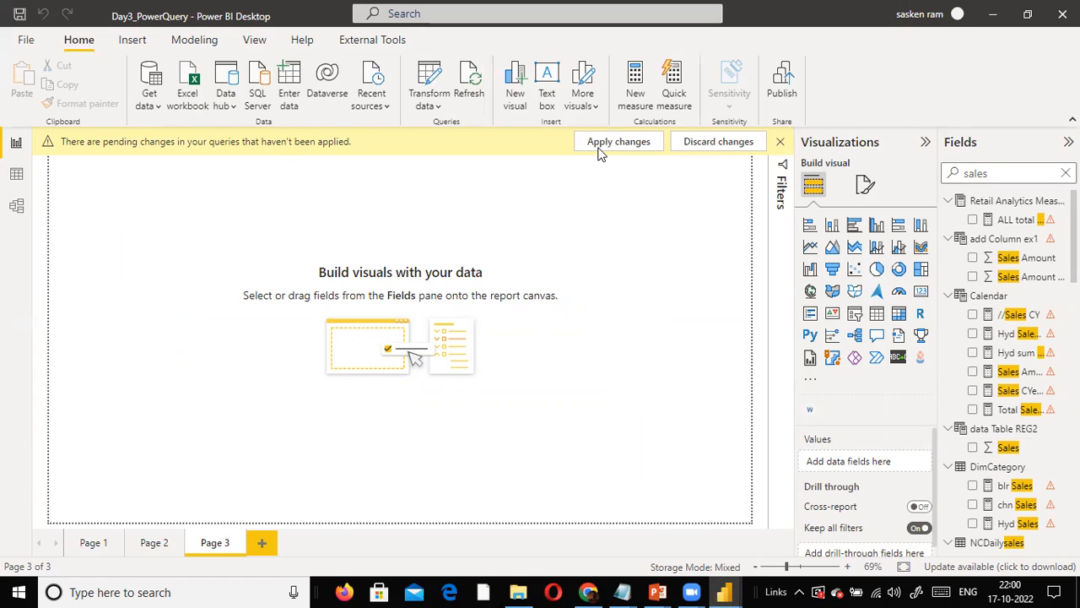
click(599, 151)
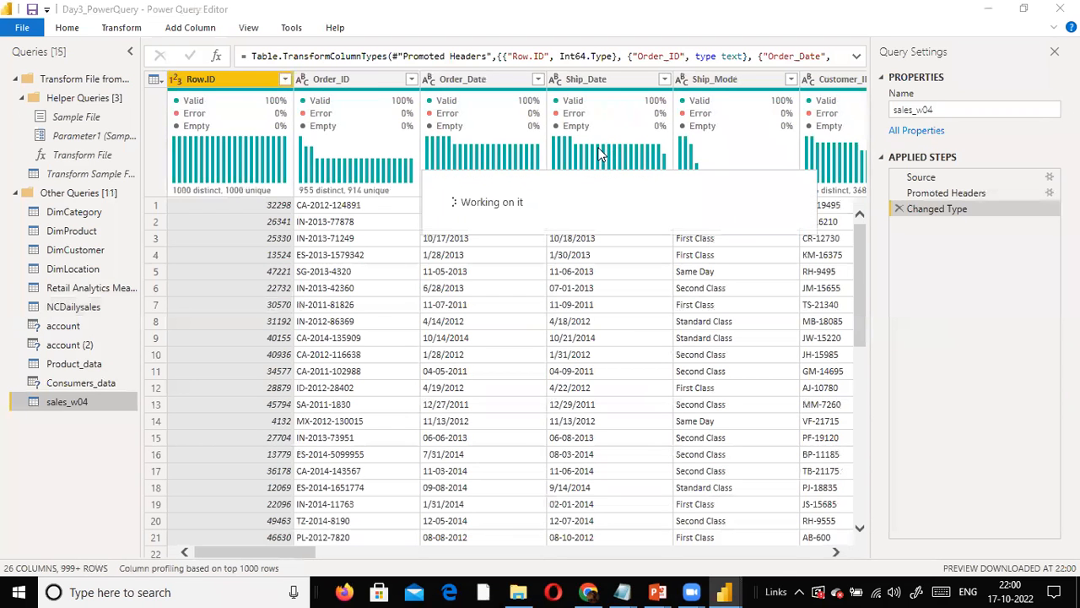
mouse_move(599, 155)
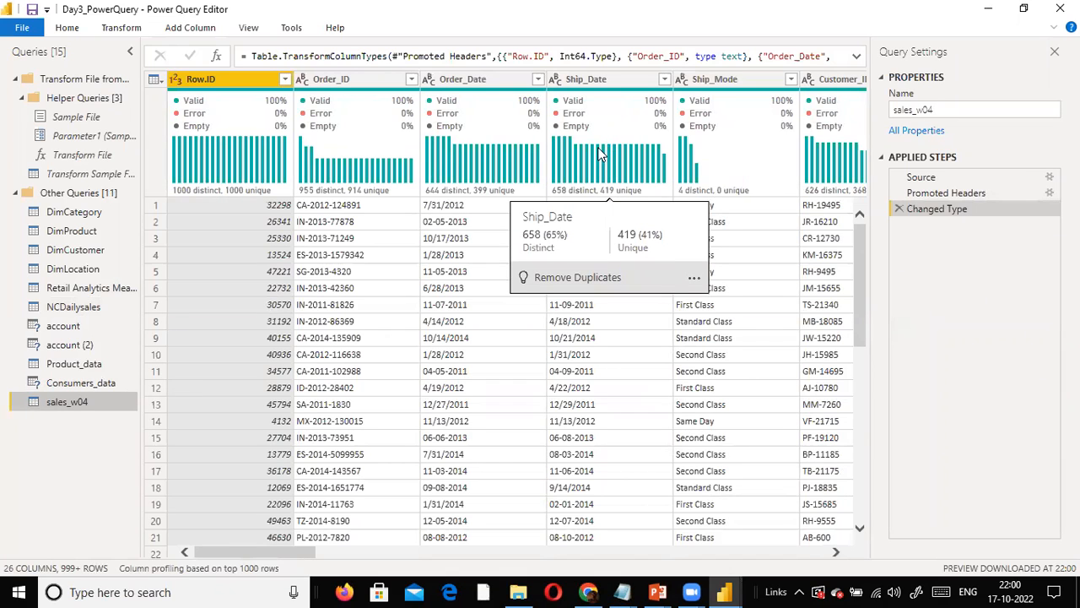
- Rename the sales_w04 query to Week4_Sales_2012
right_click(84, 414)
click(106, 349)
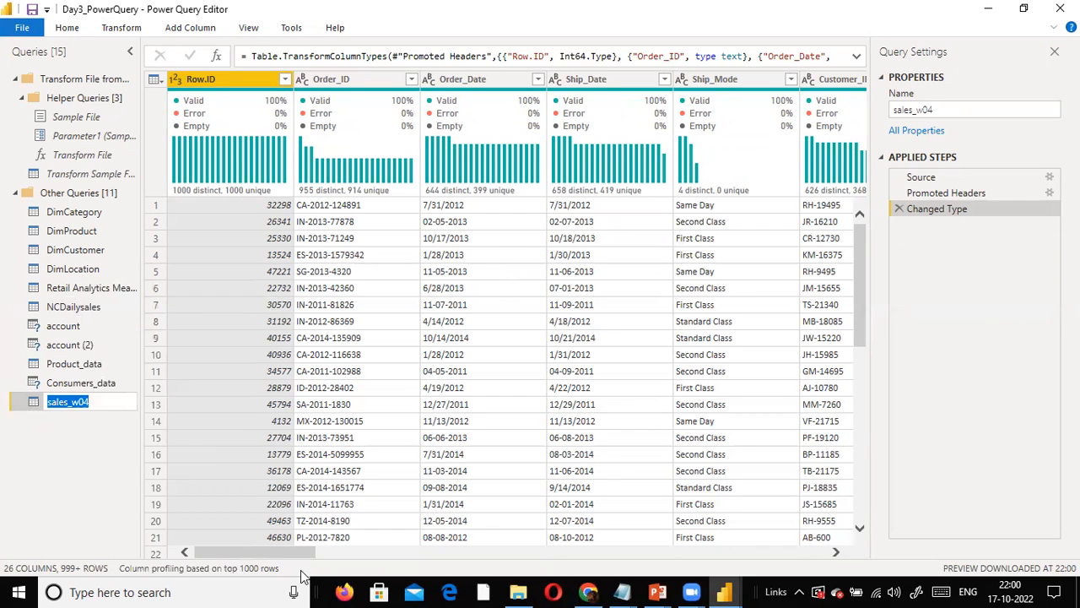
text(Week 4_Sales_2012)
key(Return)
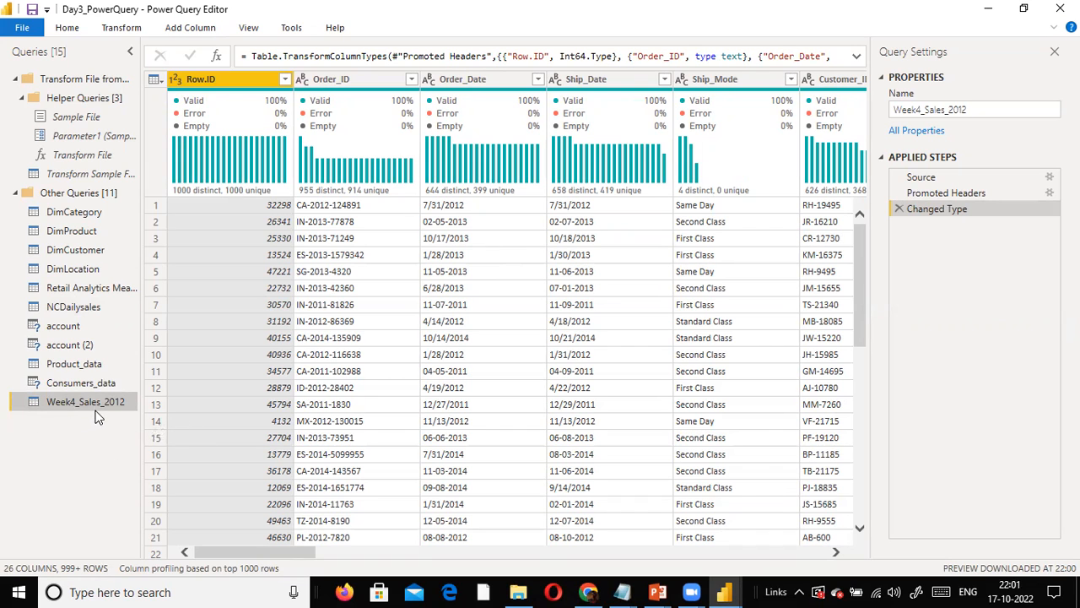
- Insert the month into the sales query's name so that it reads Week4_Sales_Jan_2012
right_click(95, 405)
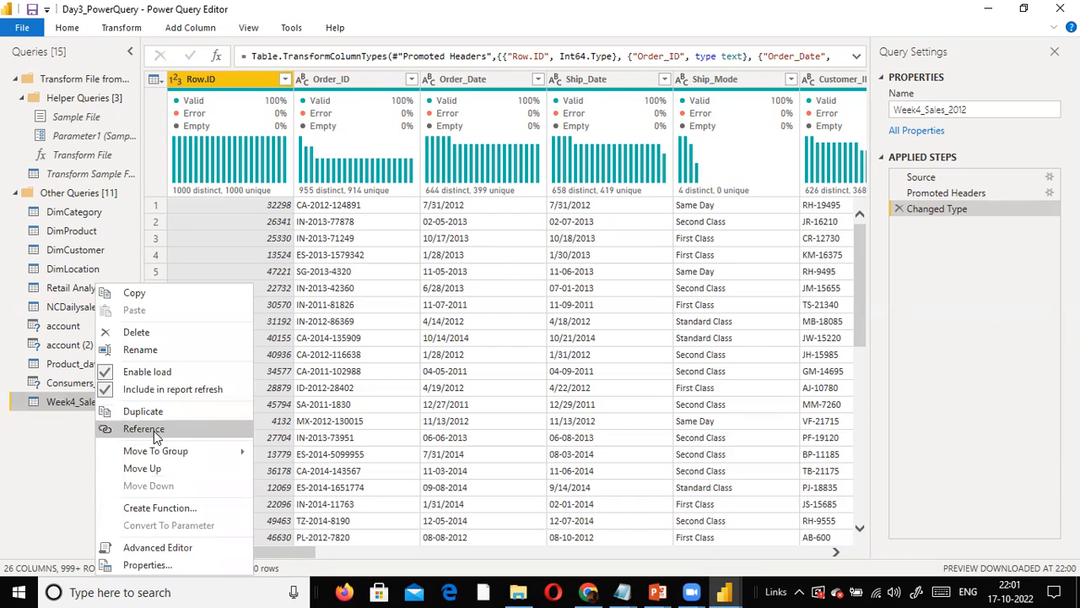
click(135, 350)
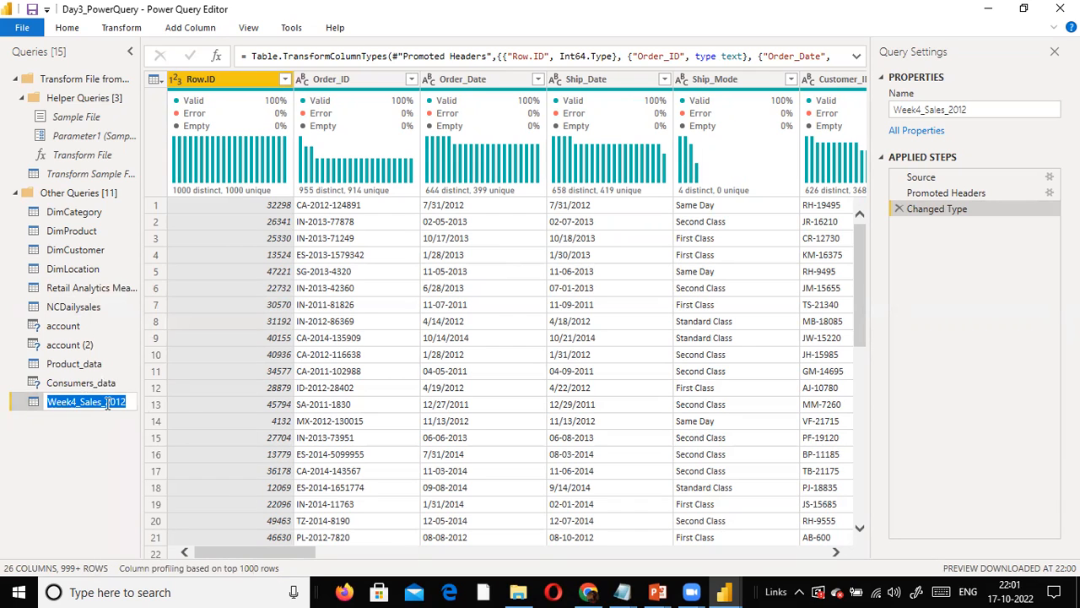
click(103, 403)
text(Jan_)
key(Return)
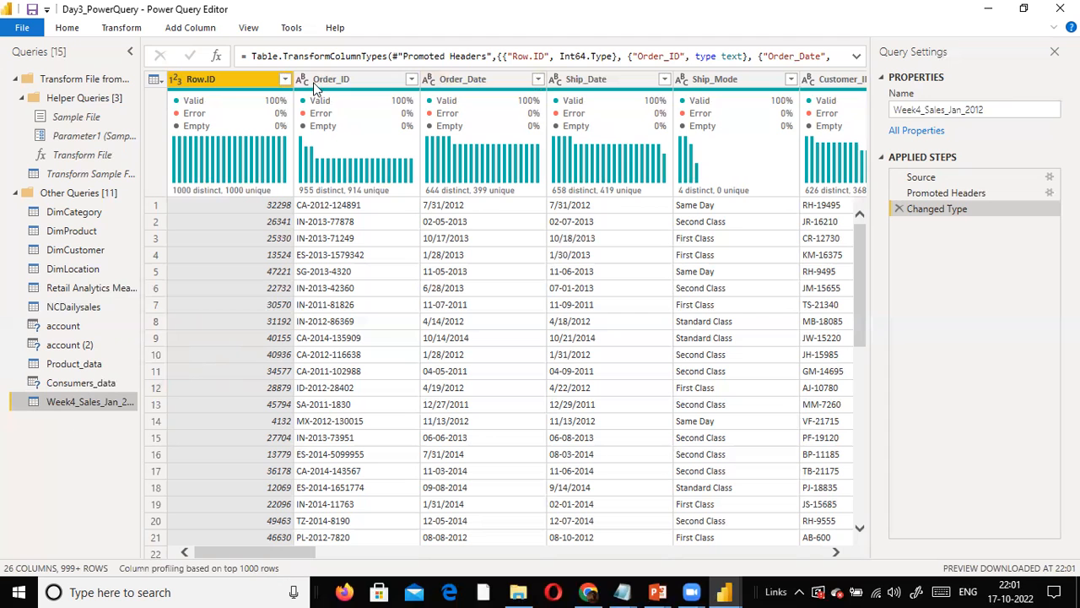
- Remove the Row.ID column from the Week4_Sales_Jan_2012 query
drag(301, 553, 838, 559)
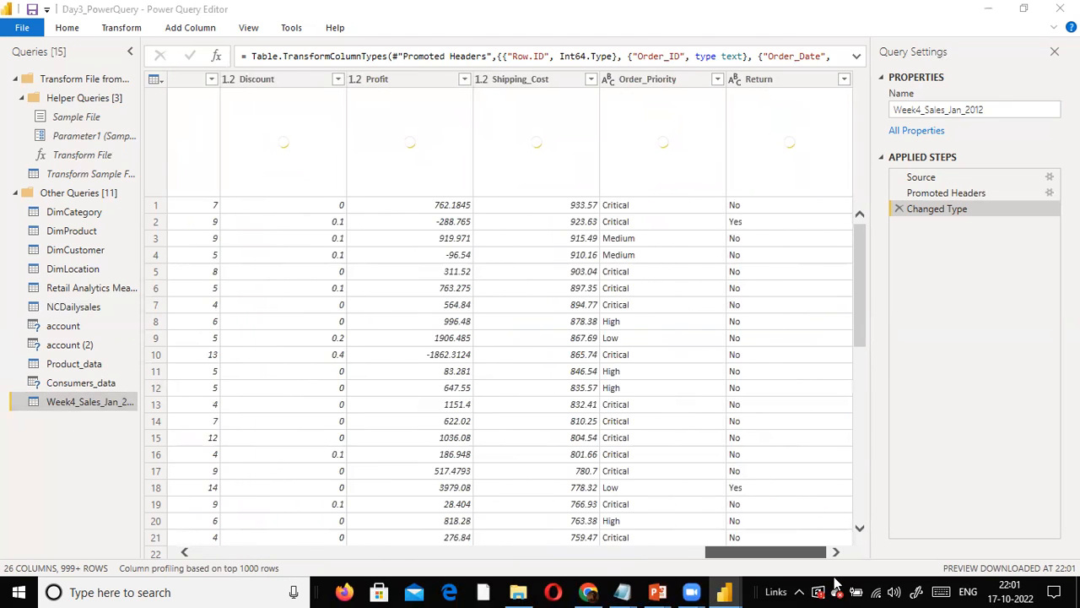
drag(836, 583, 197, 578)
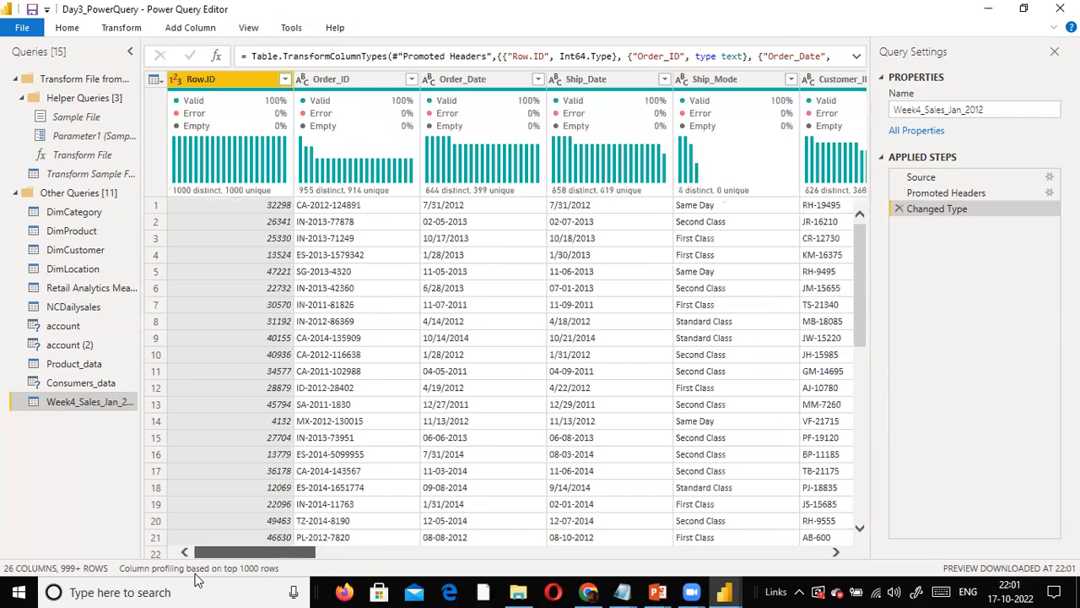
right_click(217, 81)
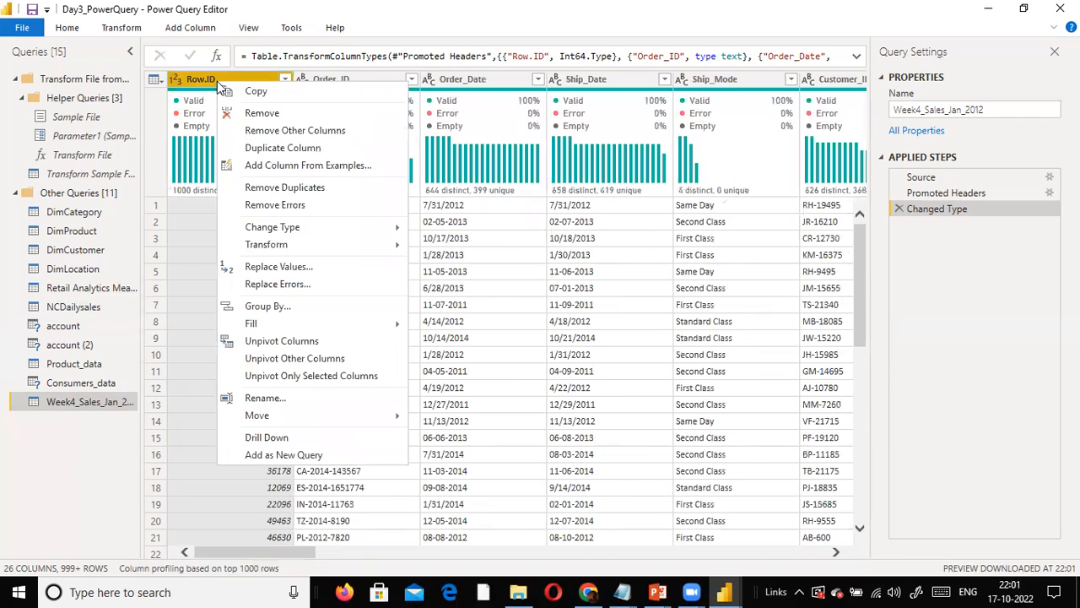
click(254, 112)
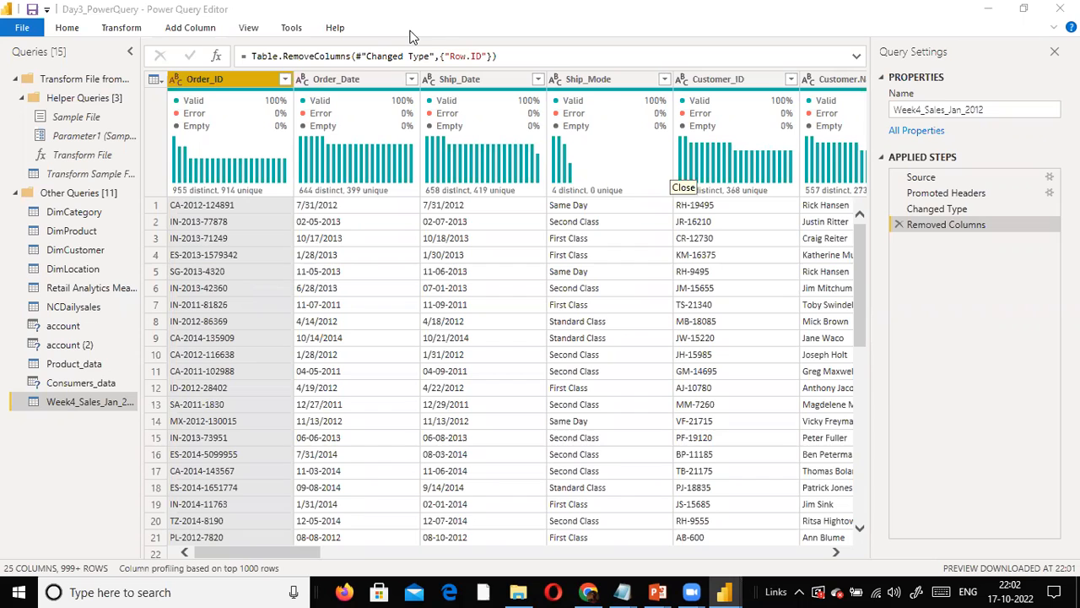
- Duplicate the Customer.Name column in the Week4_Sales_Jan_2012 query
click(257, 554)
drag(255, 551, 333, 550)
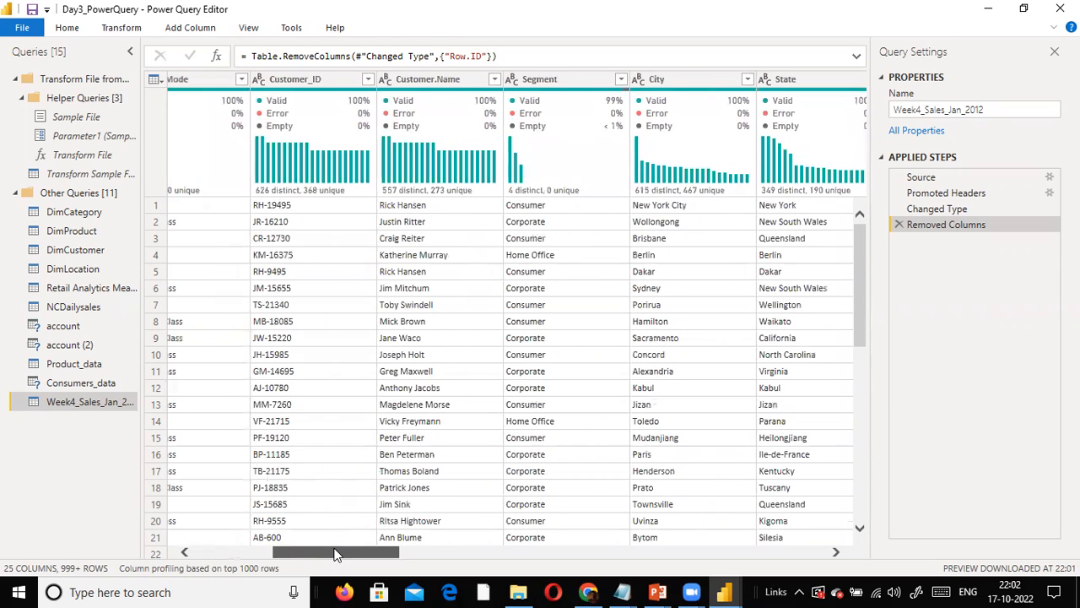
drag(335, 554, 366, 552)
drag(274, 535, 324, 529)
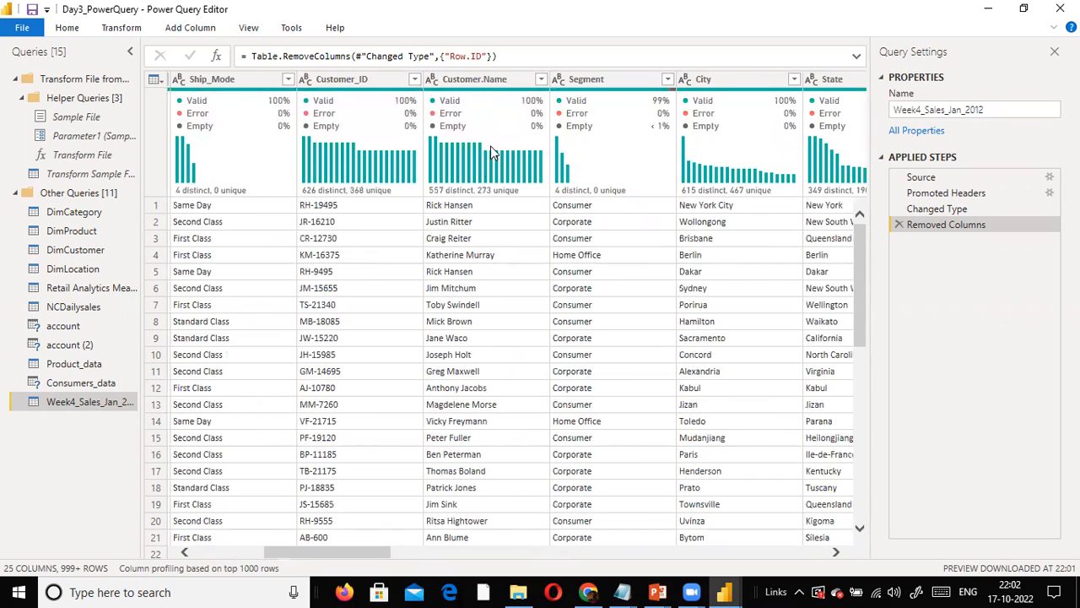
right_click(475, 88)
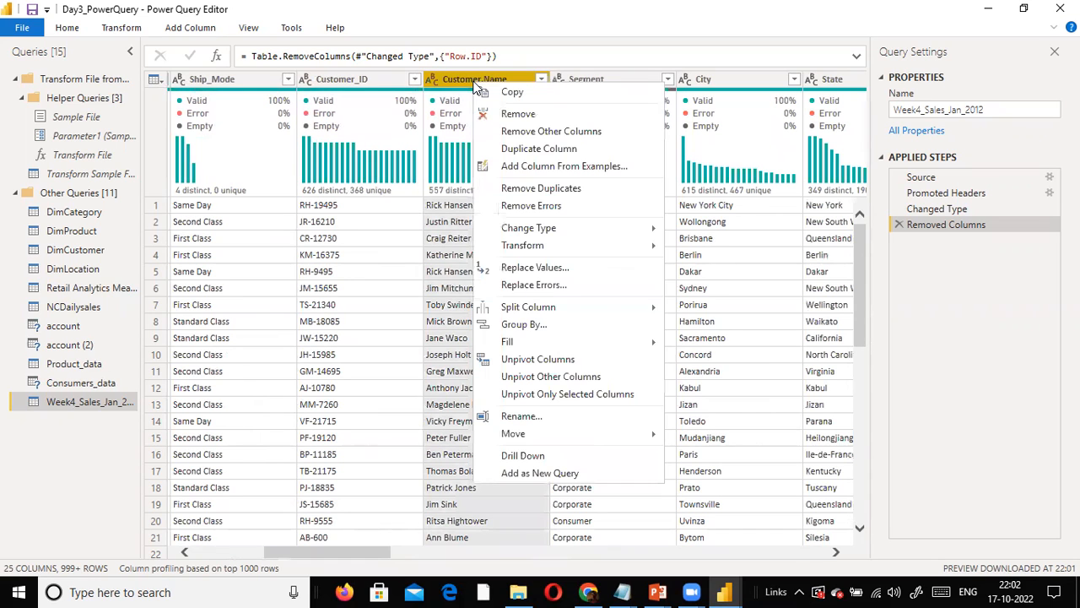
click(560, 152)
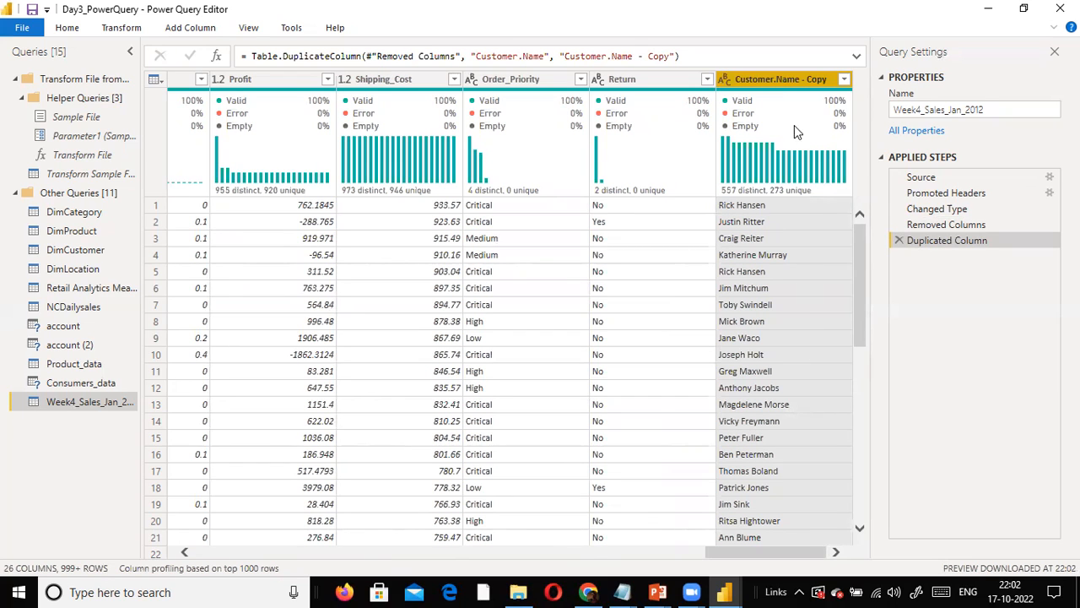
- Split the Customer.Name - Copy column by delimiter, using Space at the left-most delimiter, and check the resulting rows
right_click(800, 85)
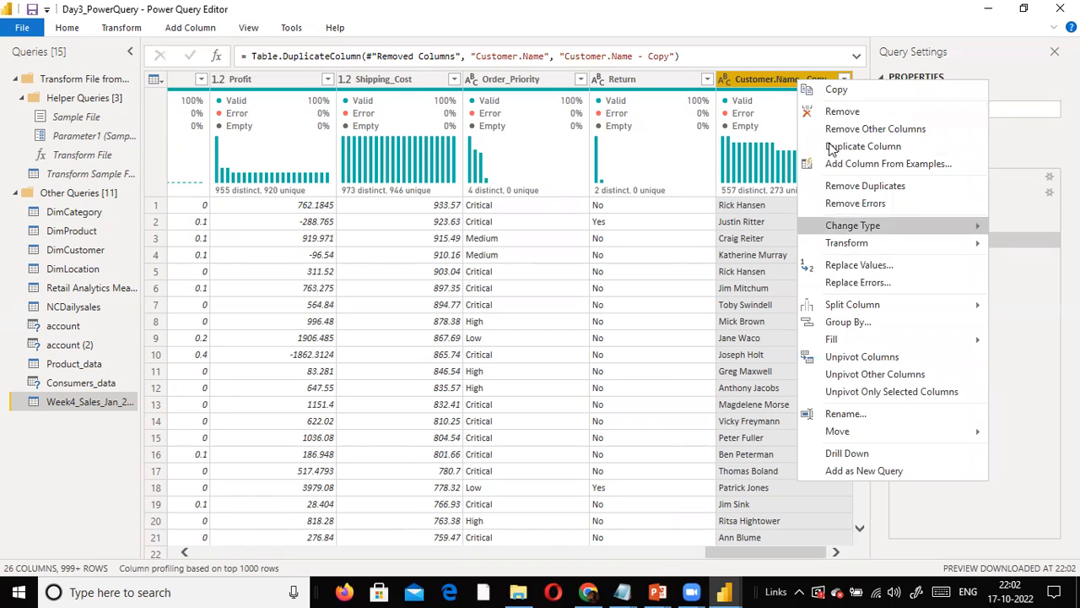
click(826, 31)
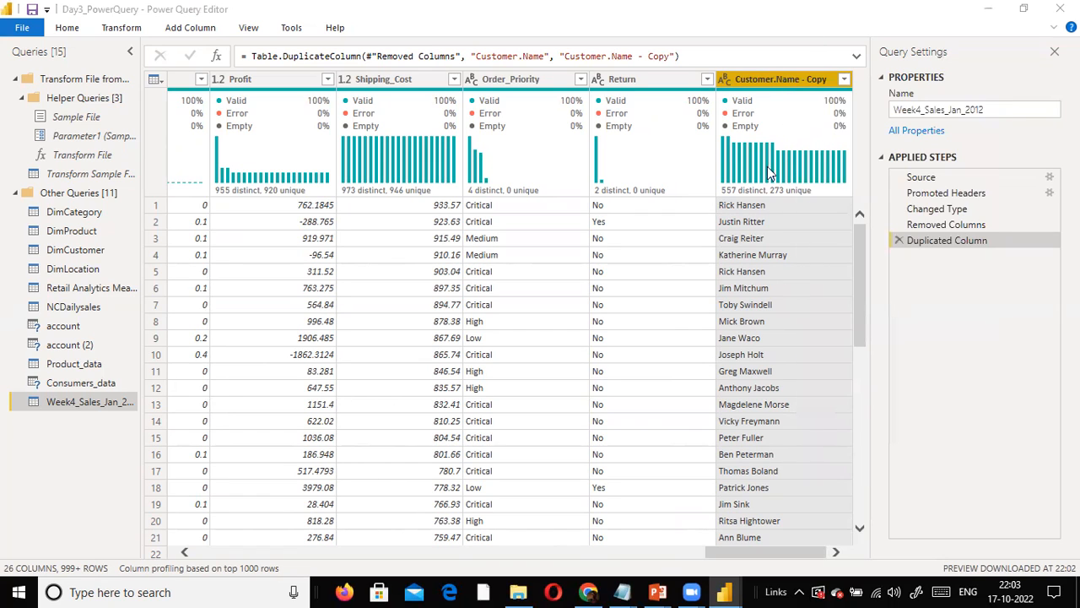
right_click(793, 81)
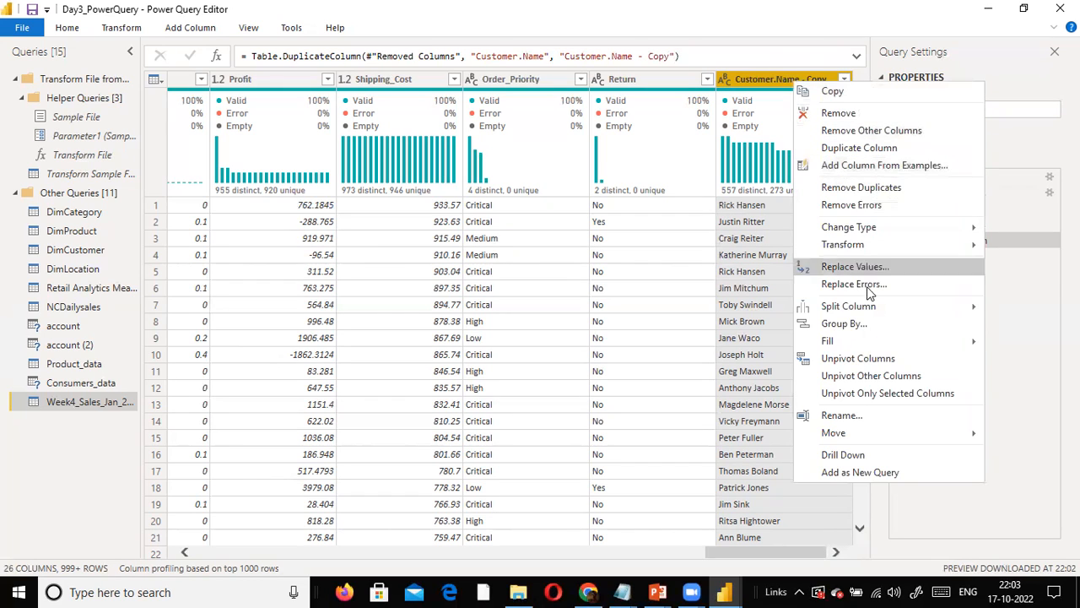
mouse_move(865, 309)
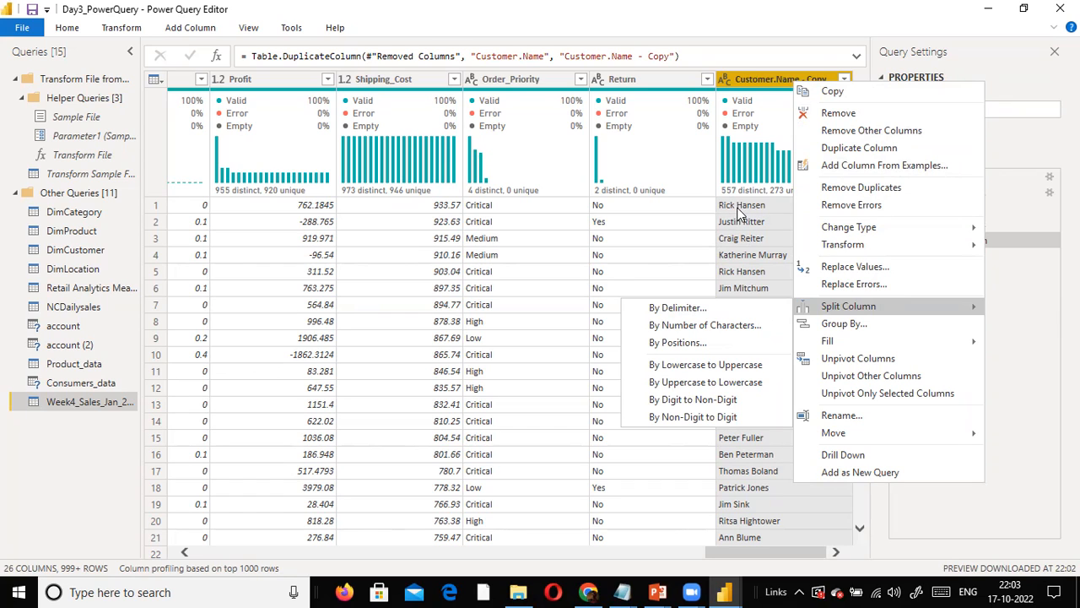
click(695, 311)
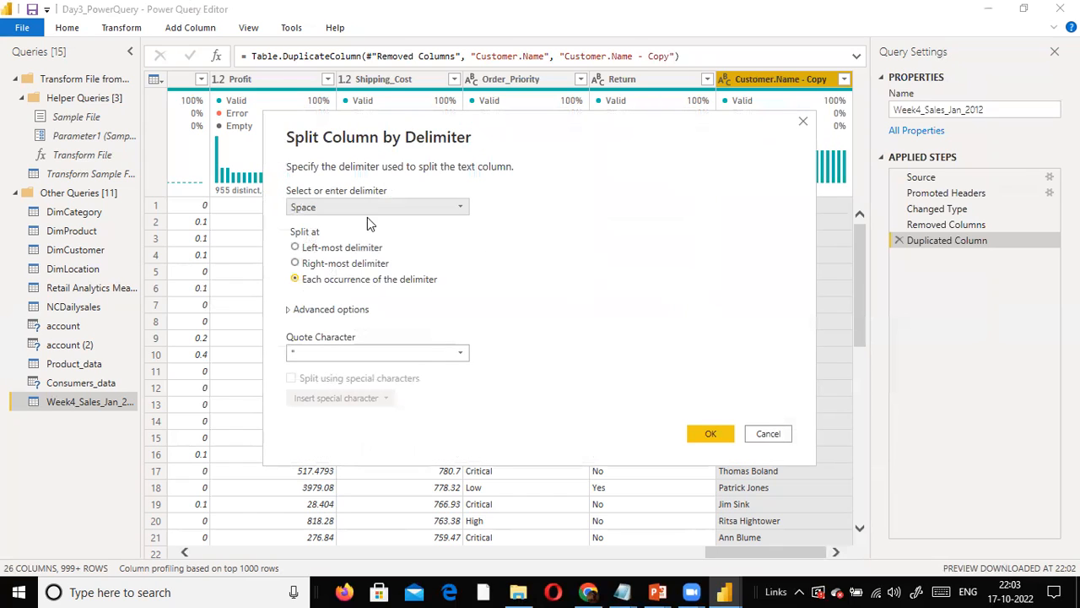
click(295, 248)
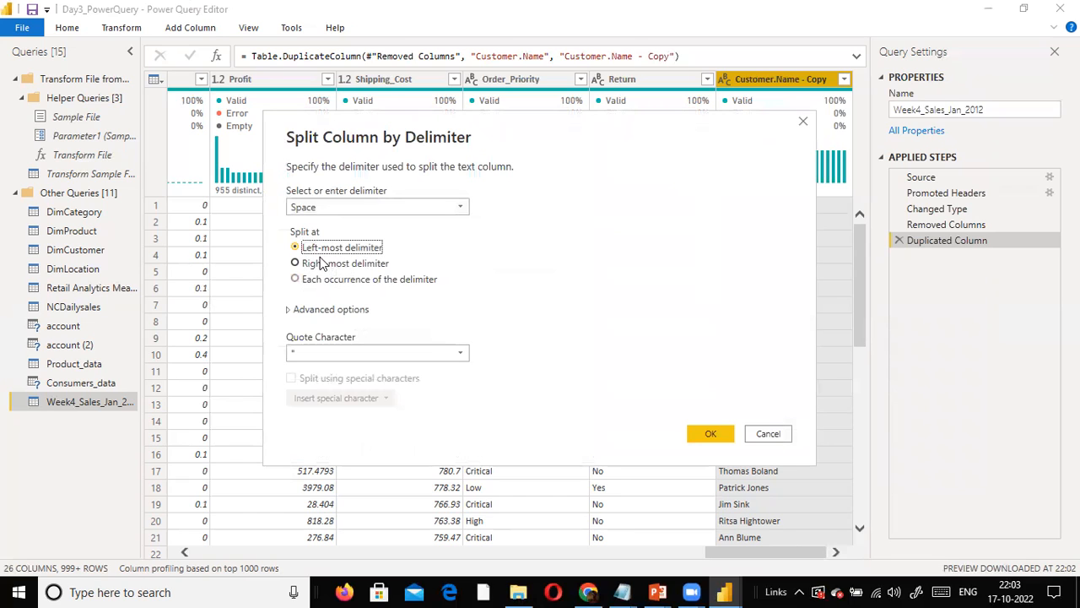
click(296, 264)
click(296, 280)
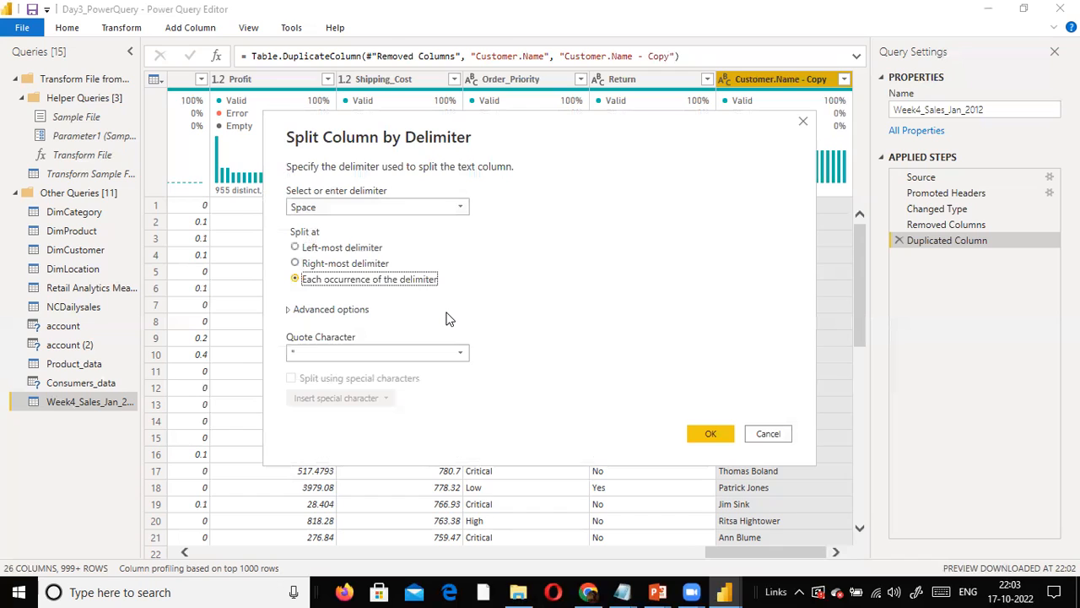
click(296, 247)
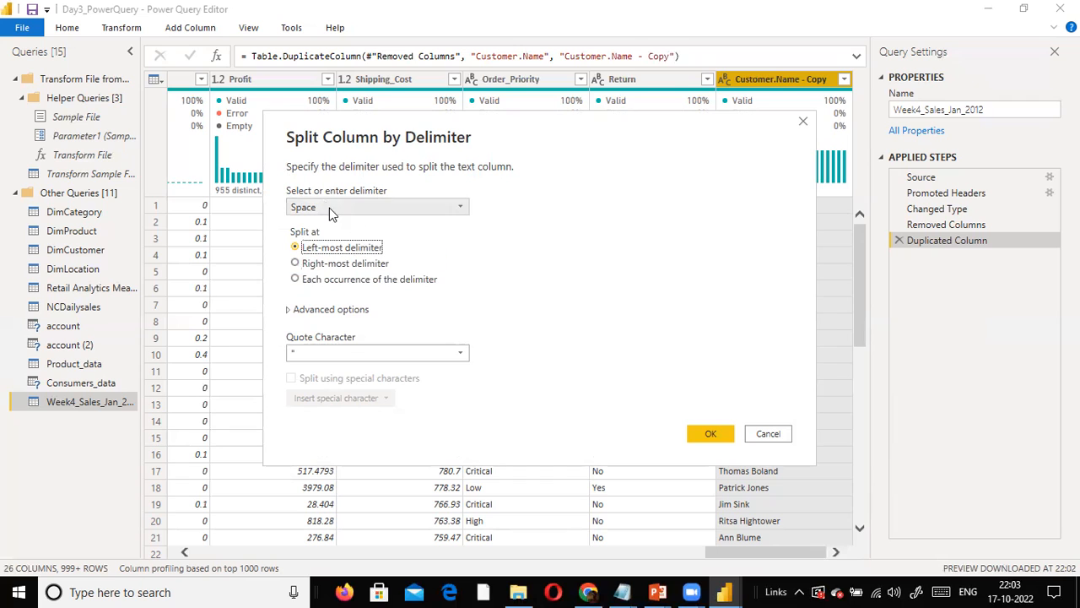
drag(536, 137, 376, 226)
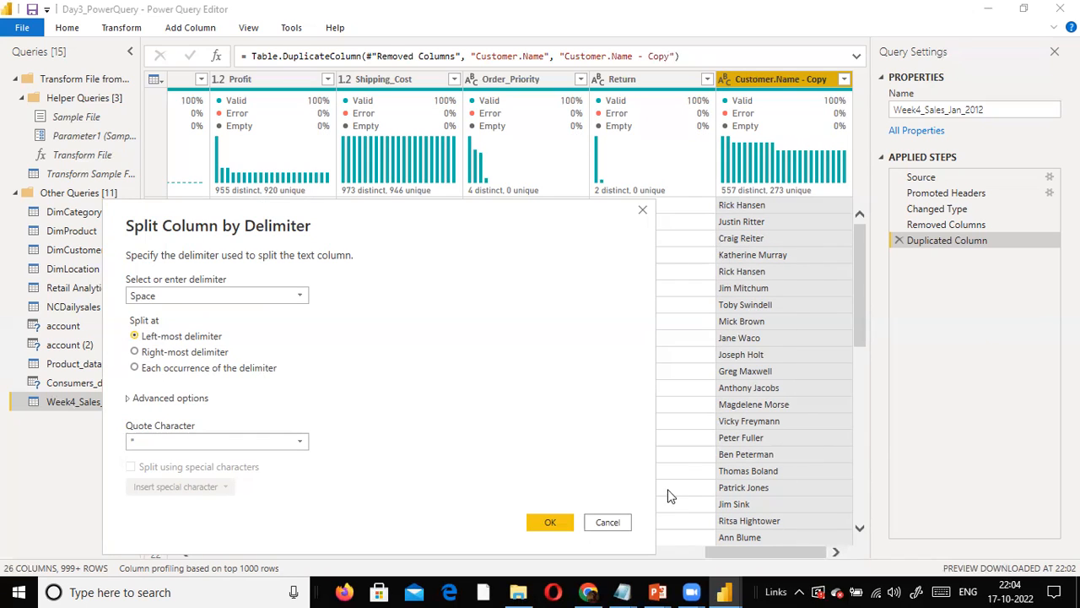
click(551, 522)
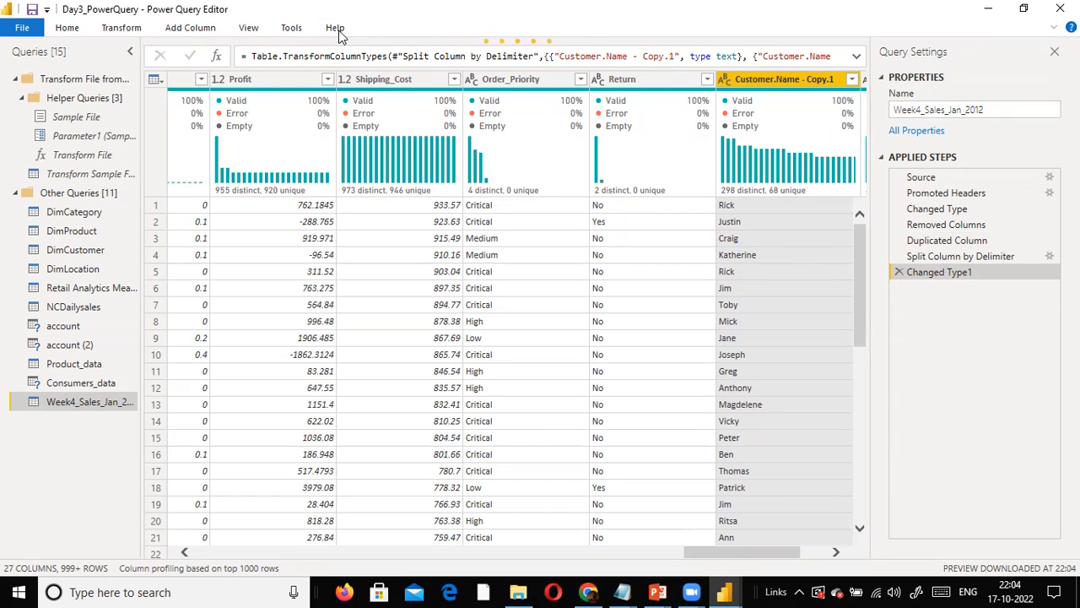
scroll(771, 305, down, 5)
scroll(775, 319, down, 3)
scroll(777, 312, up, 10)
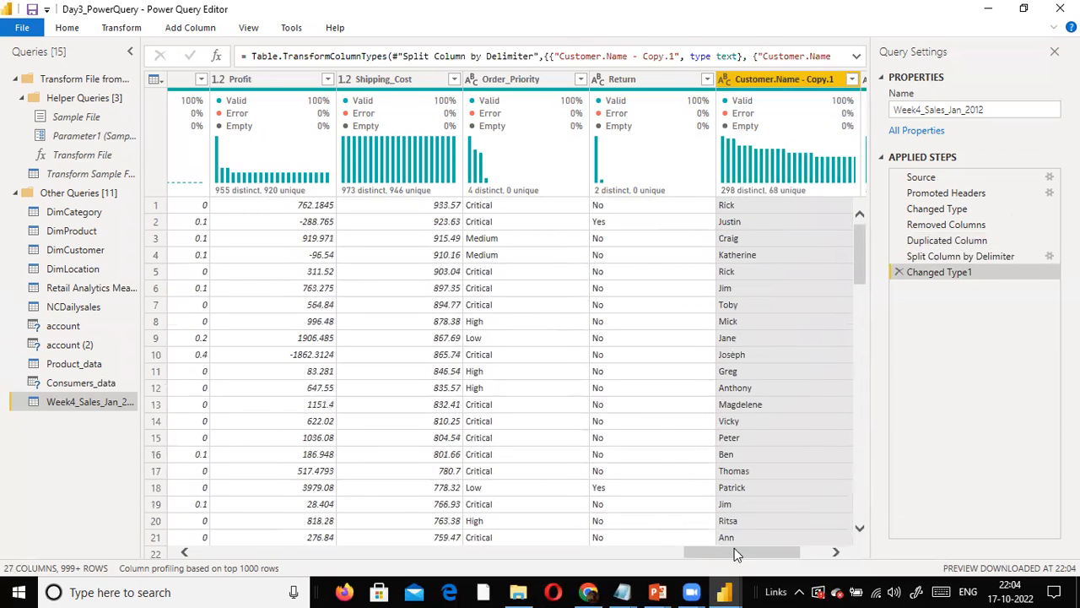
- Compare the two split name columns with the original Customer.Name column in the Week4_Sales_Jan_2012 query
drag(734, 552, 869, 552)
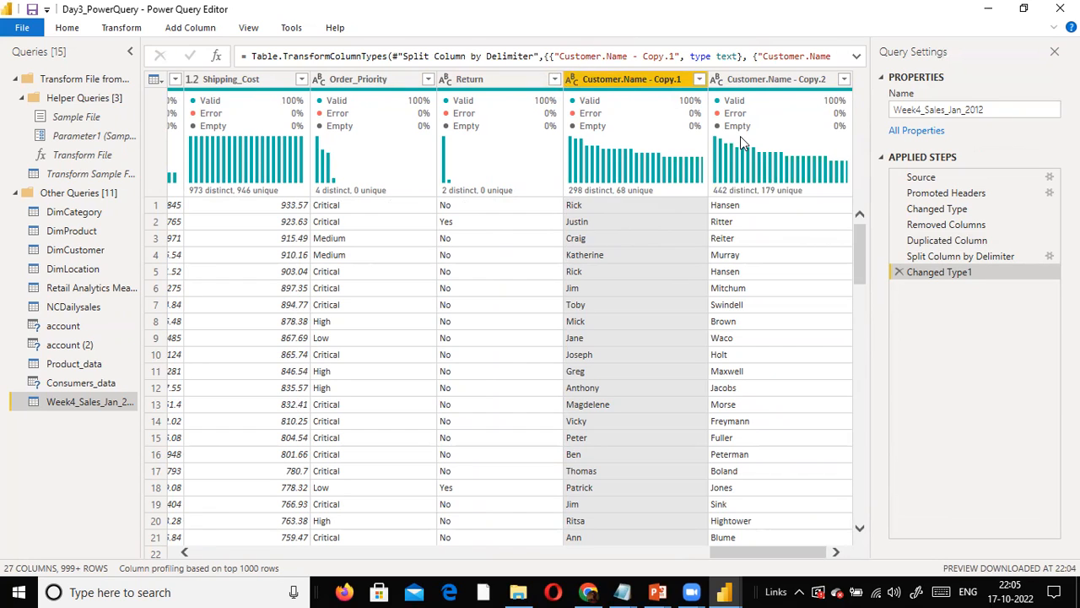
mouse_move(740, 138)
drag(767, 552, 290, 552)
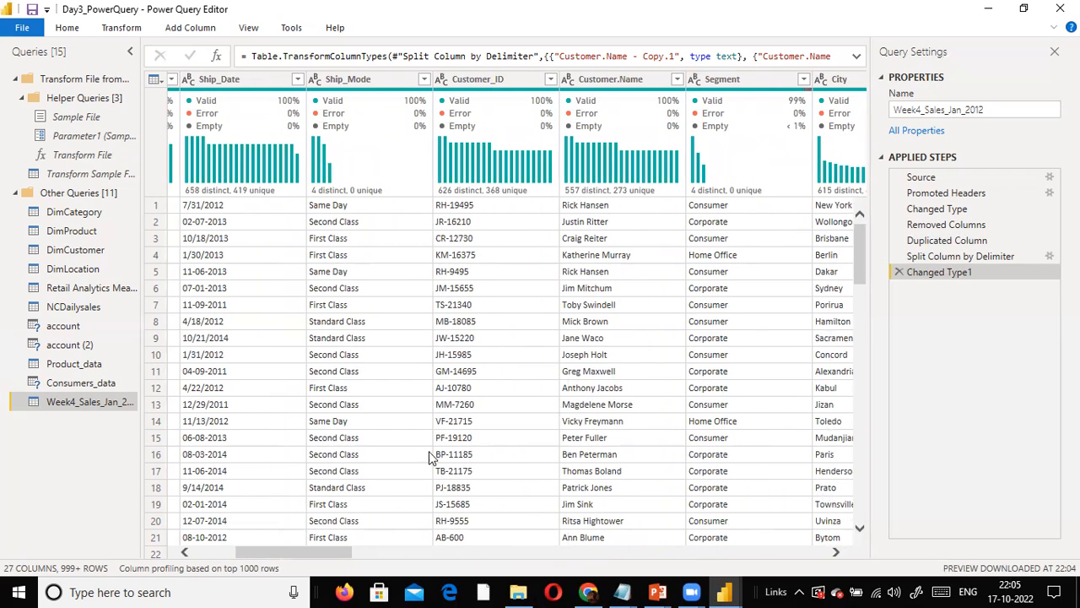
drag(338, 556, 910, 535)
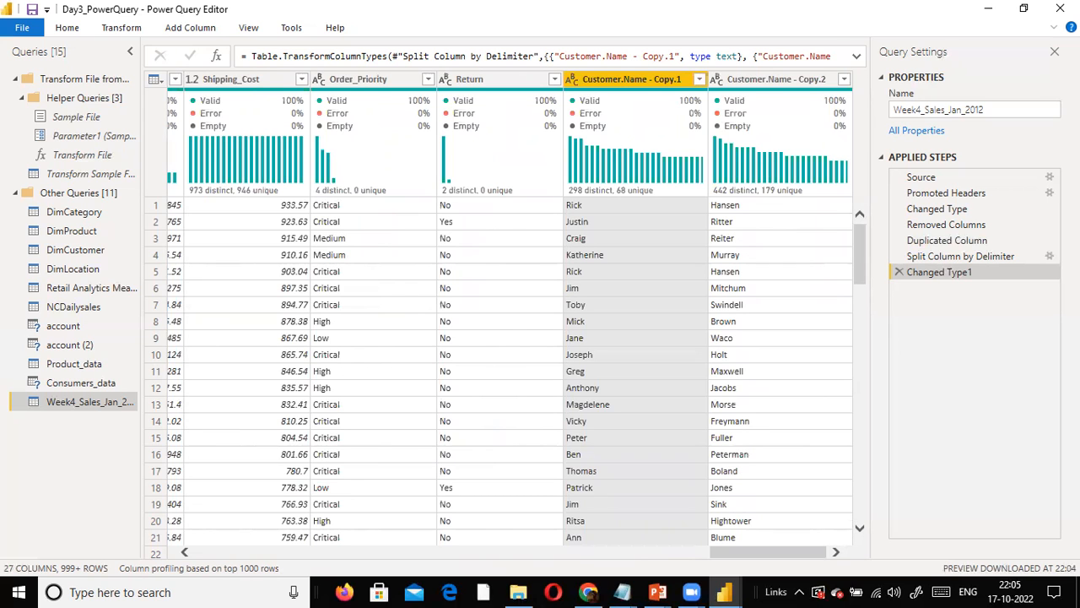
scroll(826, 268, down, 10)
scroll(825, 269, up, 10)
- Rename the Customer.Name - Copy.1 column to First Name
click(665, 91)
double_click(657, 79)
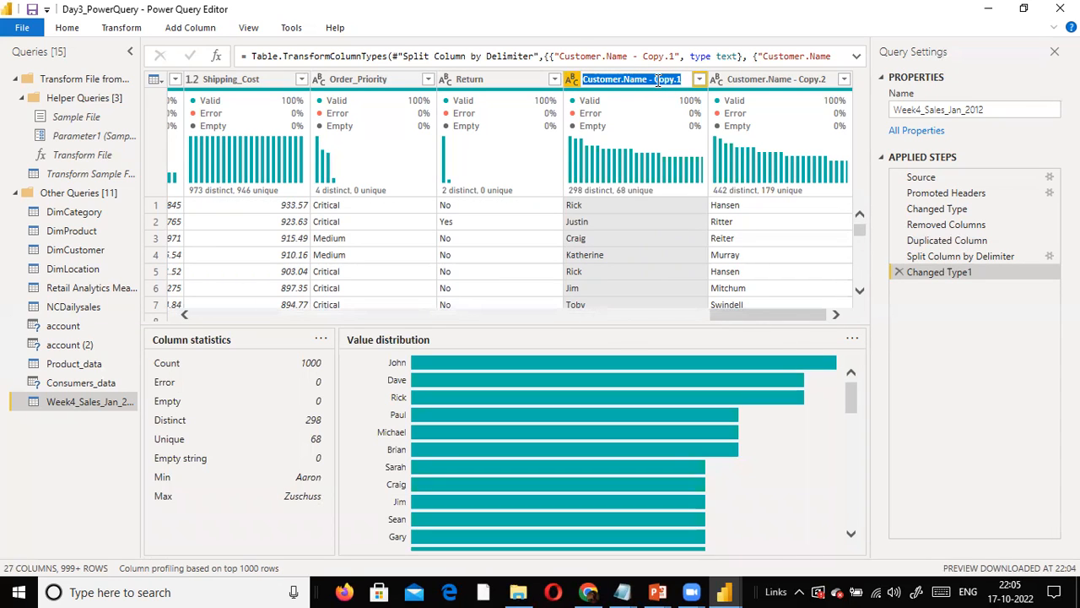
text(Frist)
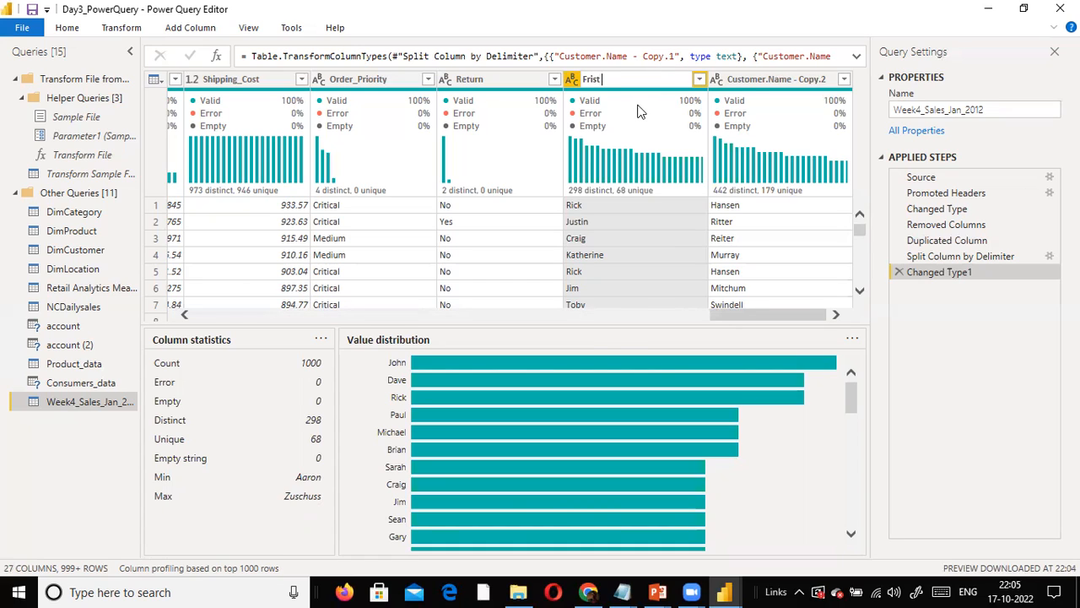
key(BackSpace)
key(BackSpace)
key(BackSpace)
text(st Name)
key(Return)
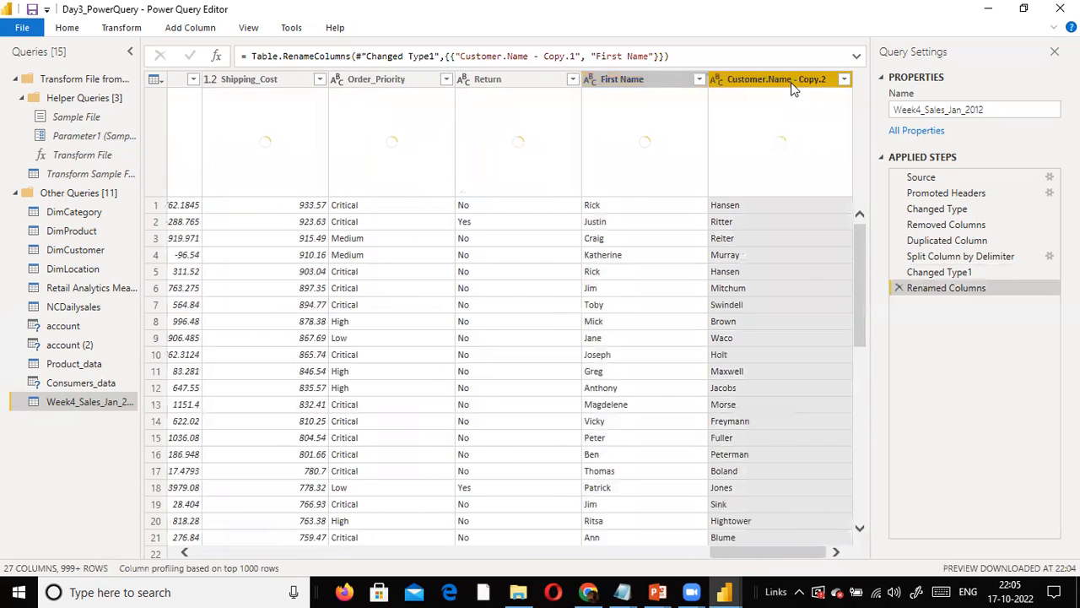
- Rename the Customer.Name - Copy.2 column to Last Name
double_click(785, 84)
text(La)
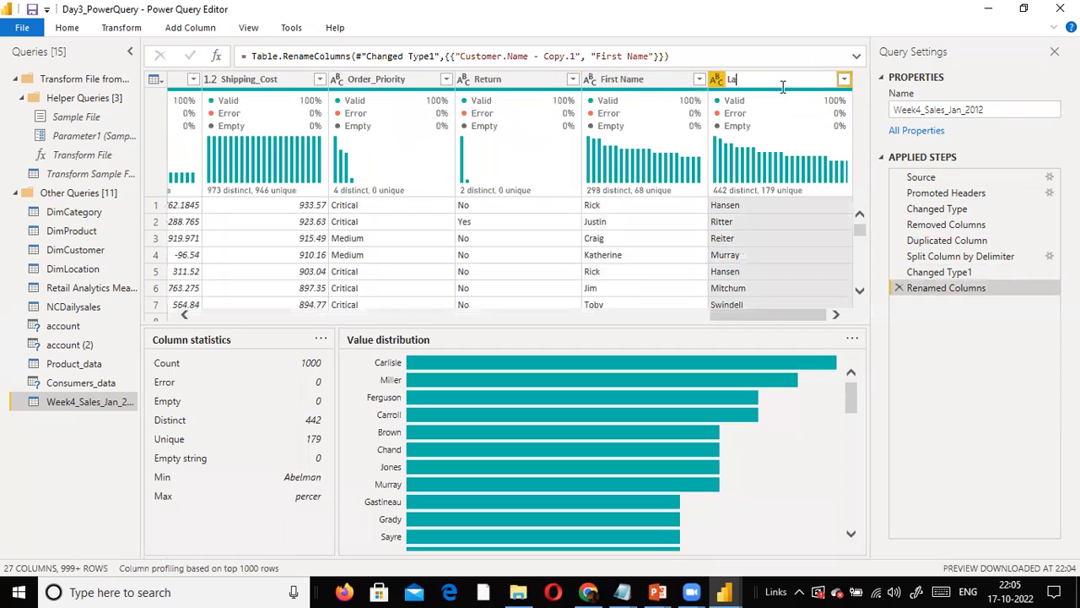
text(st Name)
key(Return)
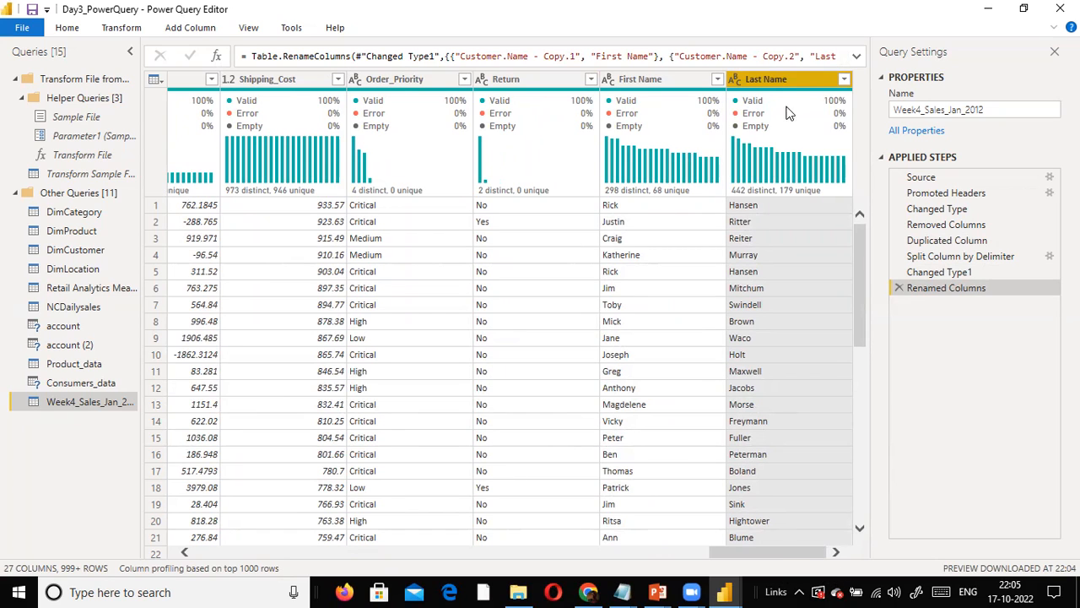
- Remove the original Customer.Name column from the Week4_Sales_Jan_2012 query
drag(743, 554, 268, 503)
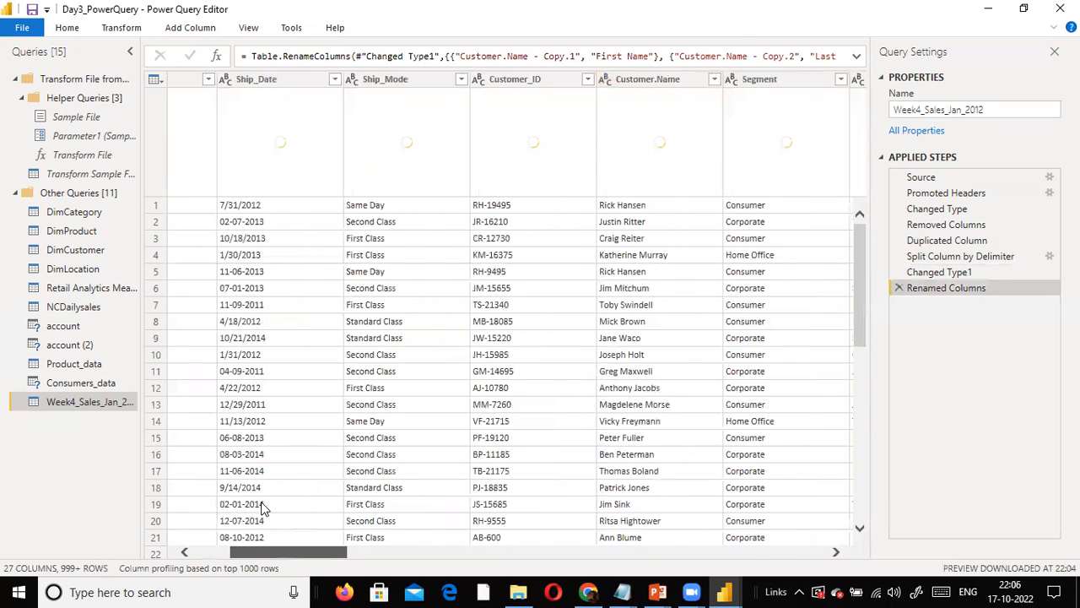
right_click(669, 74)
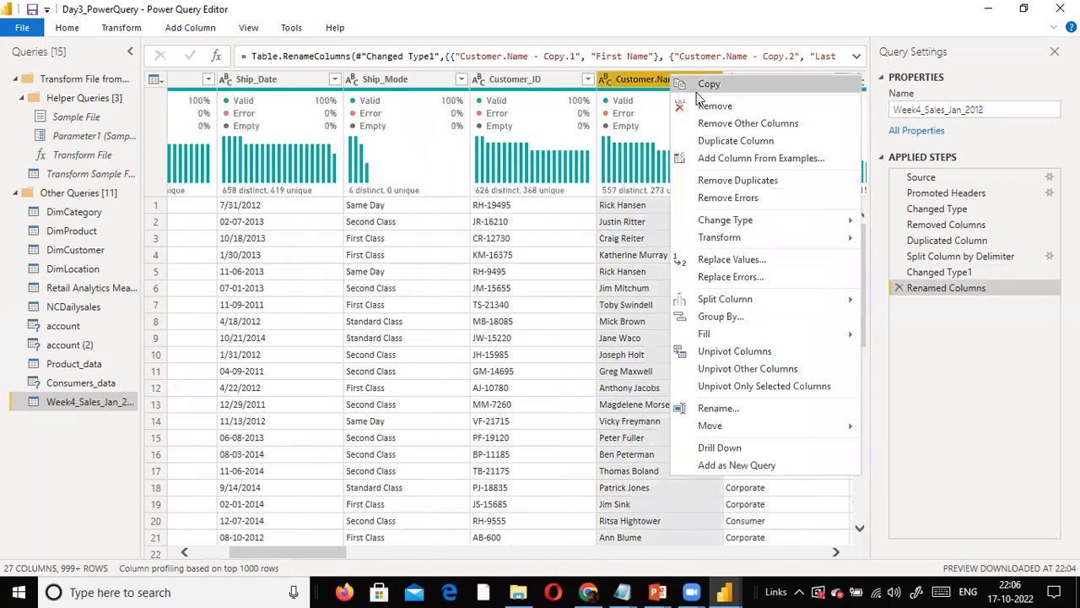
click(712, 35)
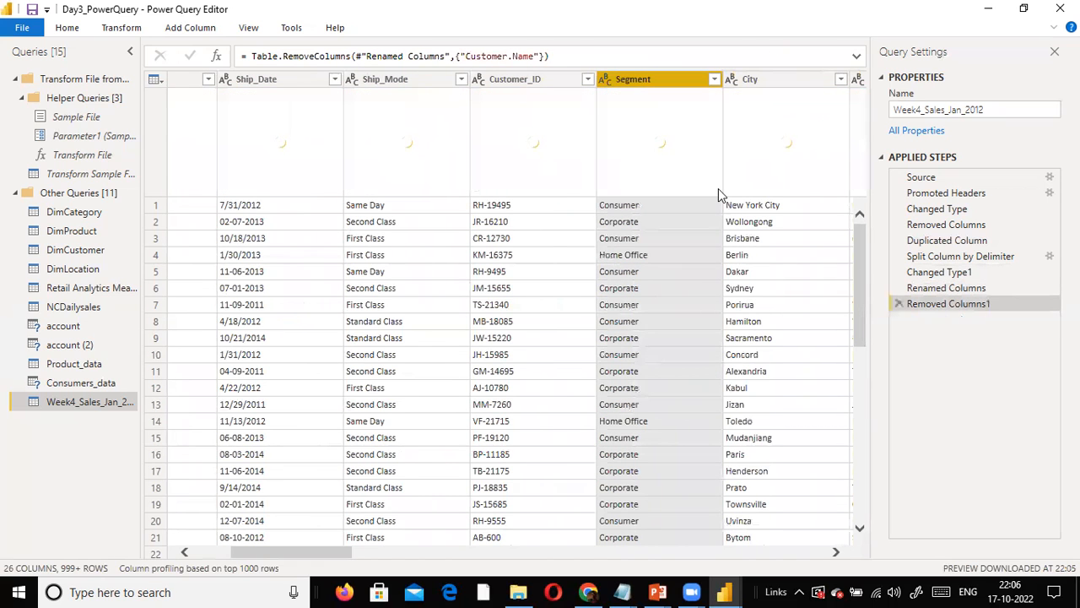
- Move the First Name column between the Sub.Category and Product.Name columns
drag(304, 556, 807, 547)
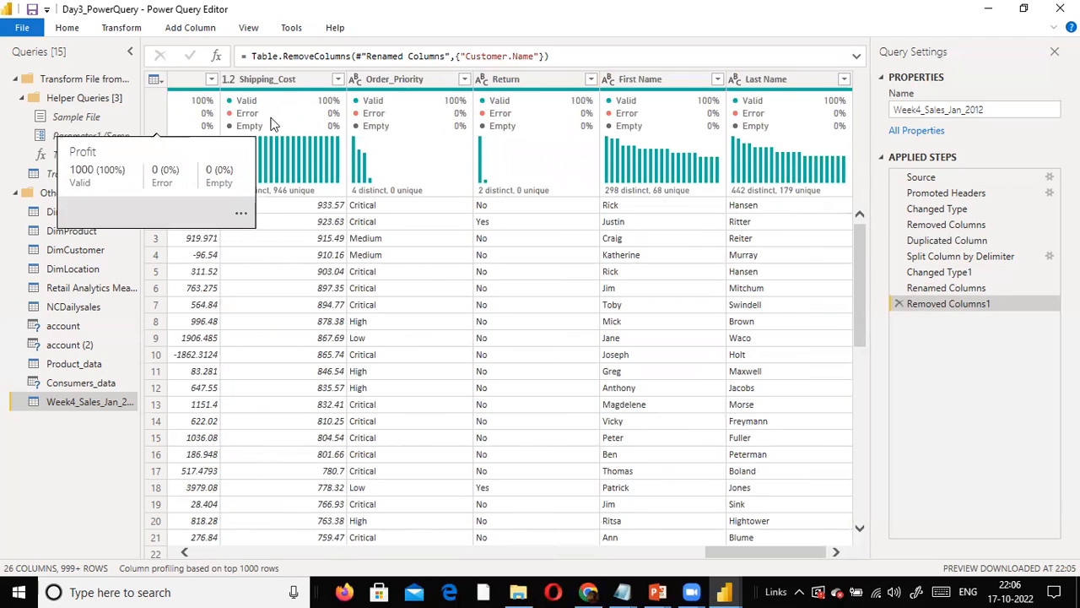
drag(629, 87, 84, 80)
drag(84, 79, 358, 107)
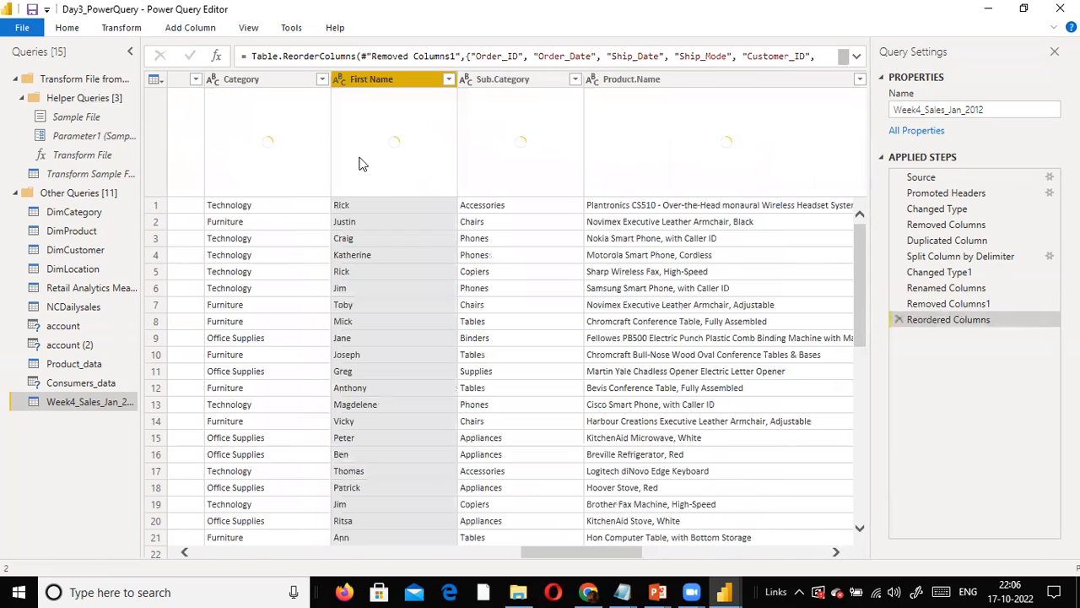
mouse_move(365, 184)
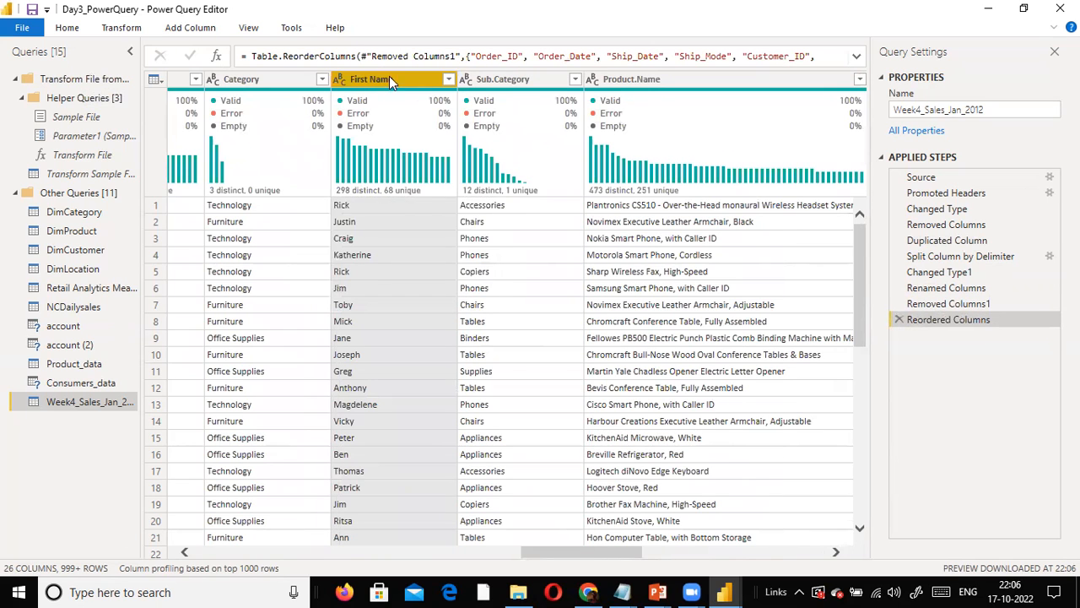
mouse_move(391, 82)
mouse_down()
mouse_move(514, 84)
mouse_move(372, 93)
mouse_up()
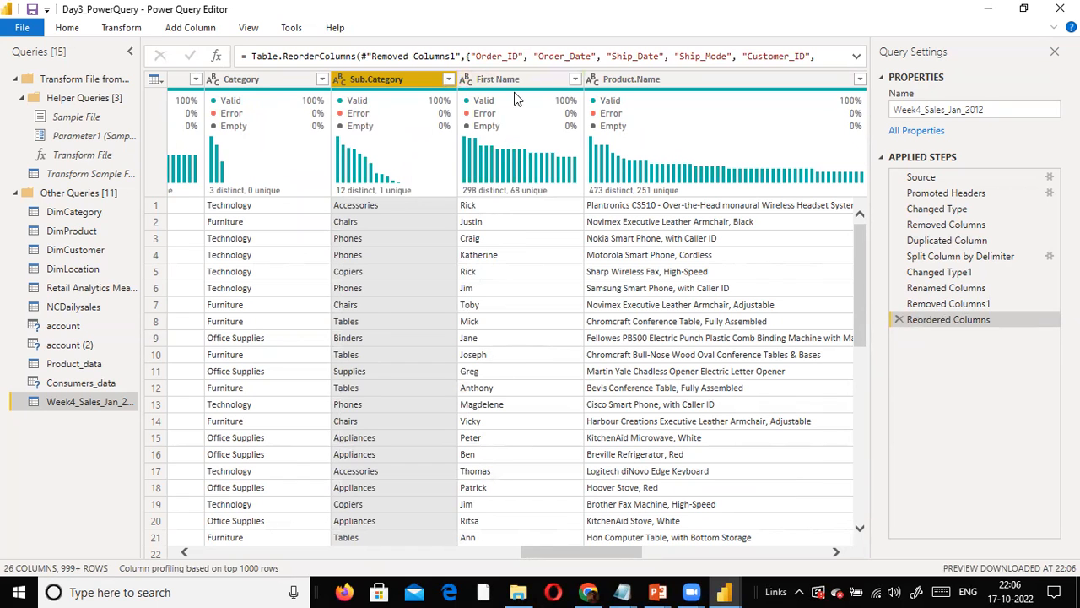
- Move the Last Name column directly after First Name, ahead of Product.Name
drag(555, 551, 849, 510)
drag(776, 85, 397, 140)
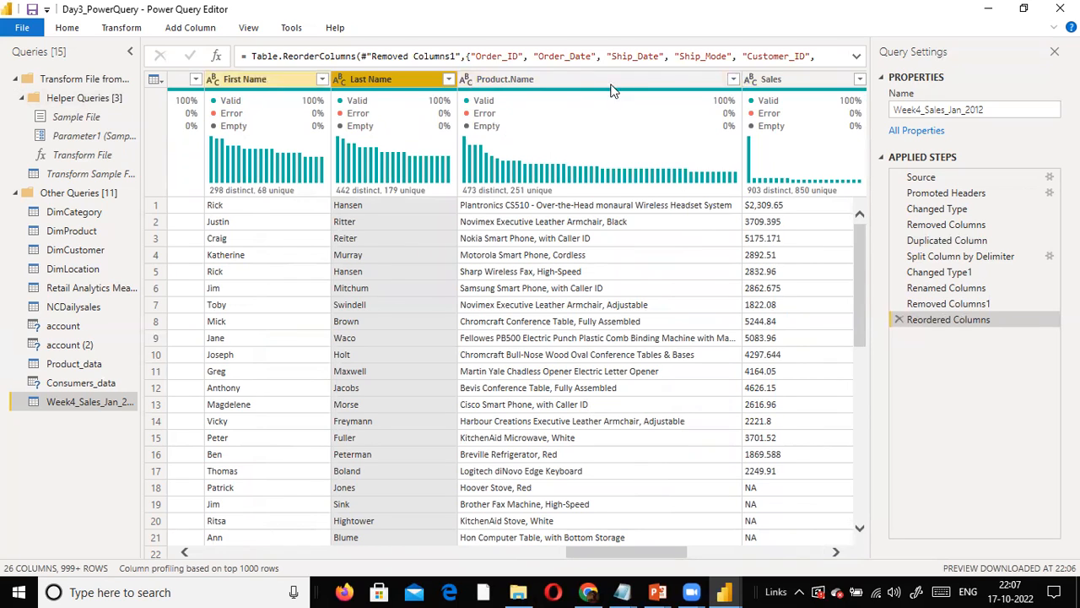
click(568, 70)
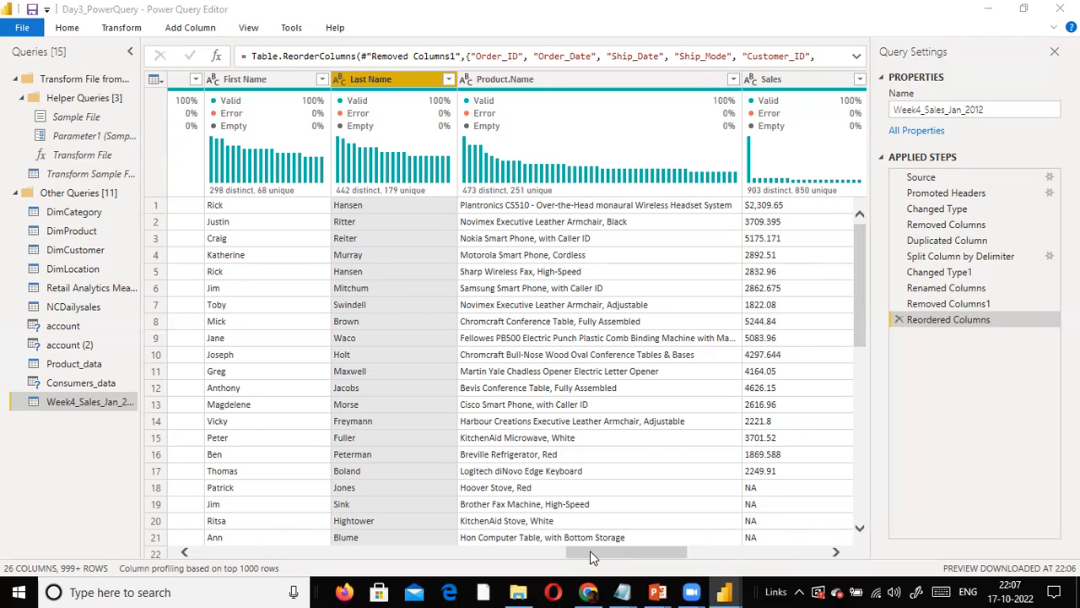
- Turn off the column profile and column distribution displays in the data preview
drag(594, 552, 596, 557)
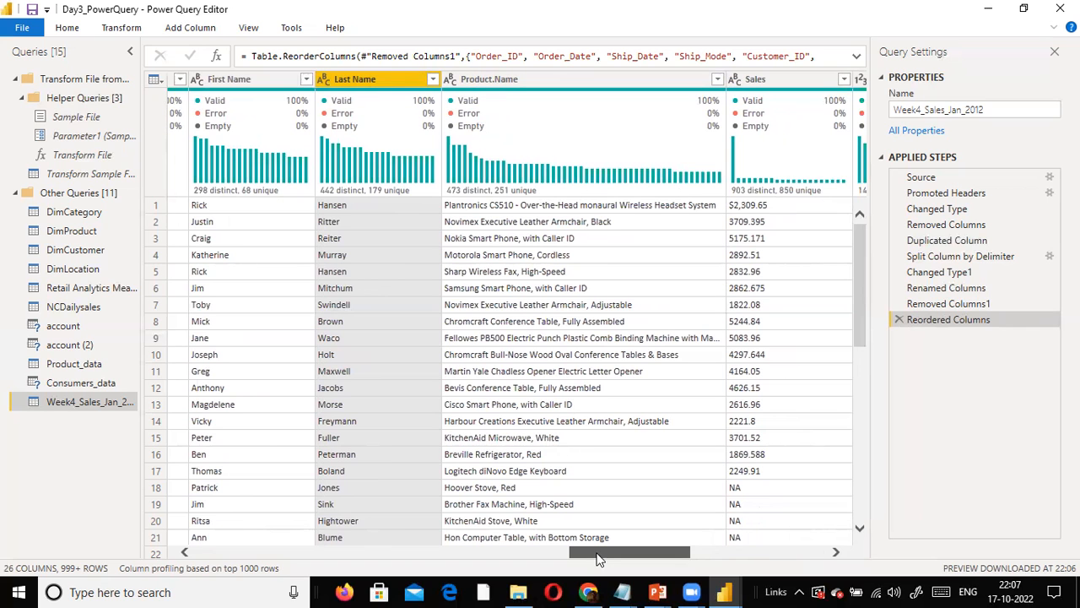
drag(597, 559, 3, 456)
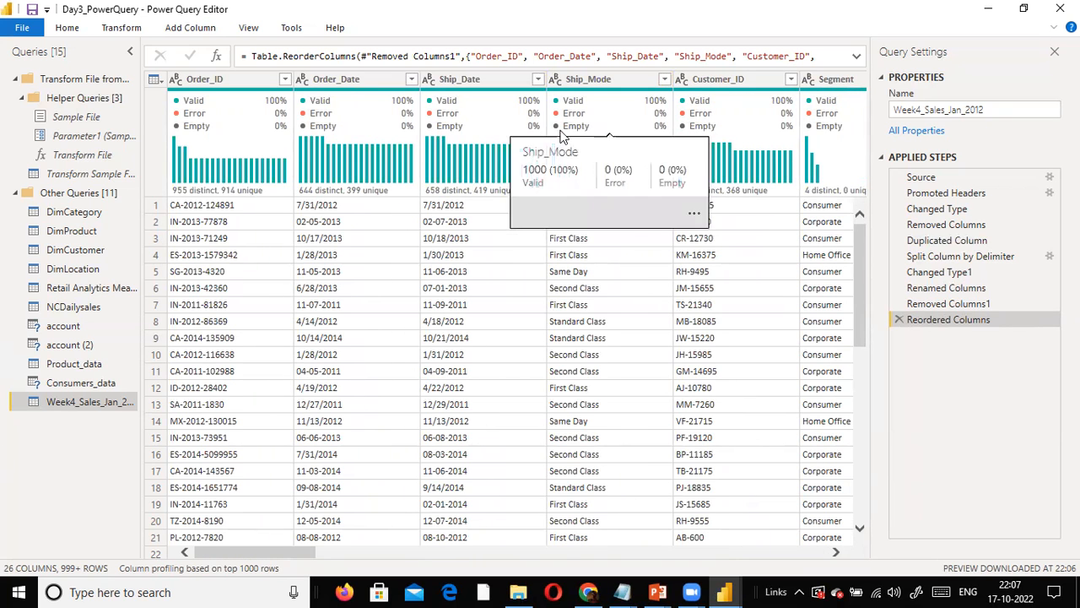
mouse_move(441, 126)
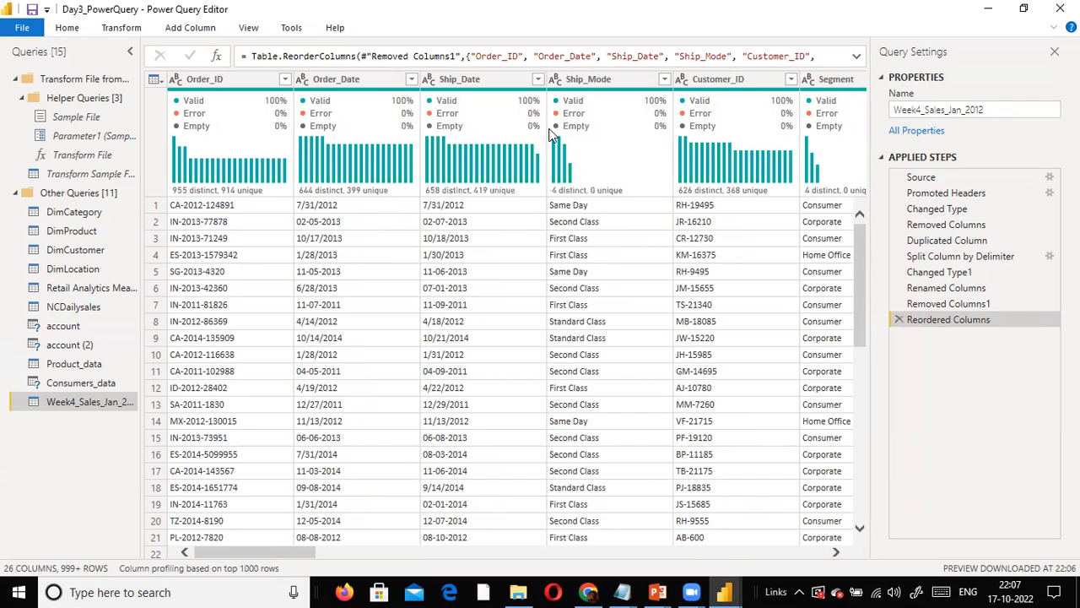
click(264, 30)
click(225, 50)
click(244, 29)
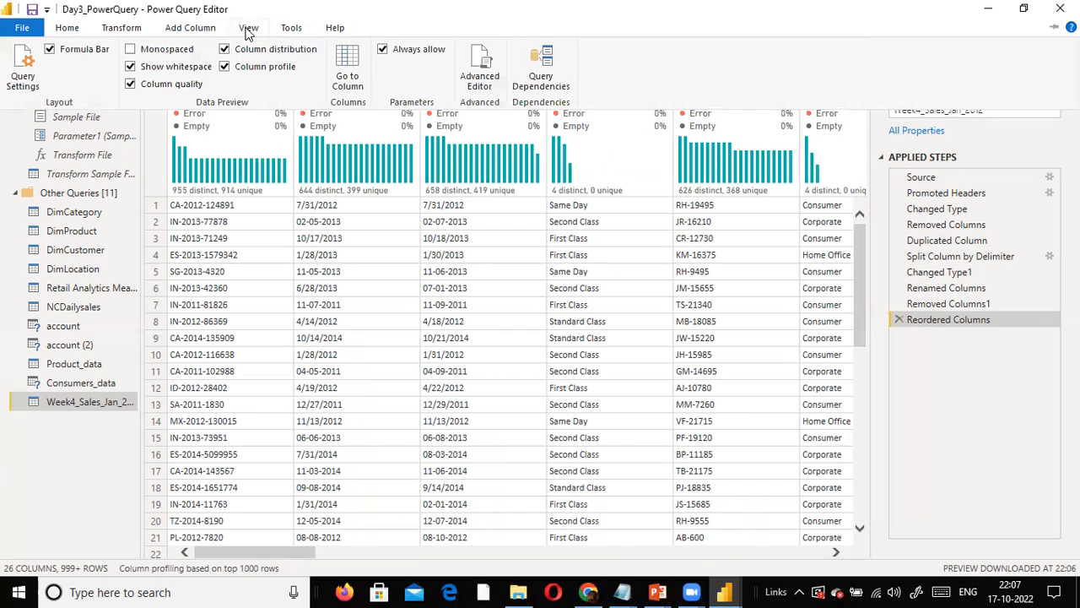
click(226, 69)
click(245, 29)
click(222, 50)
- Switch the column quality details in the data preview off and back on
click(241, 33)
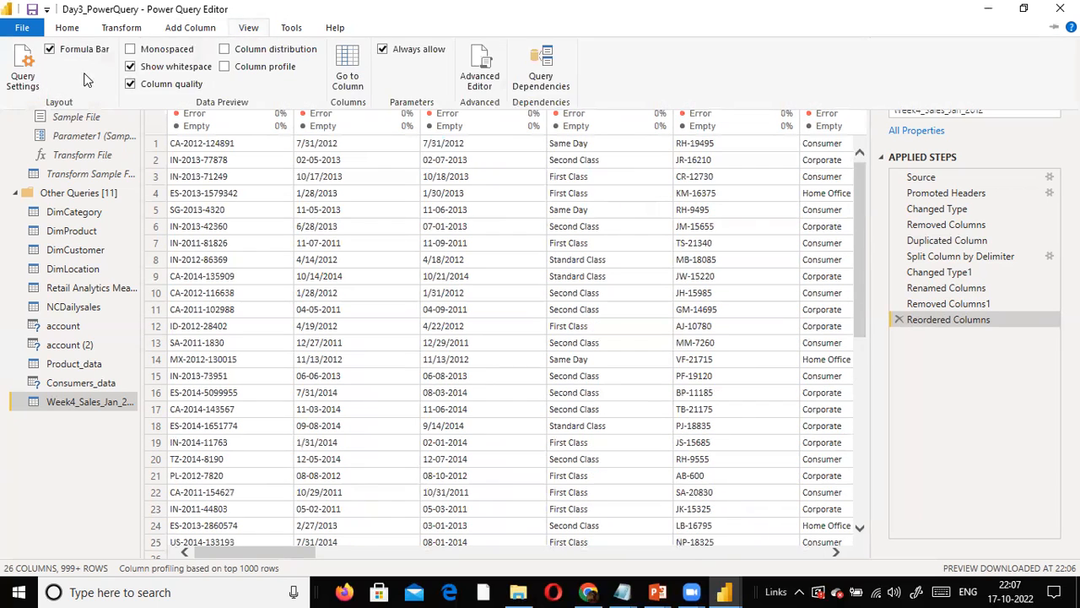
click(132, 86)
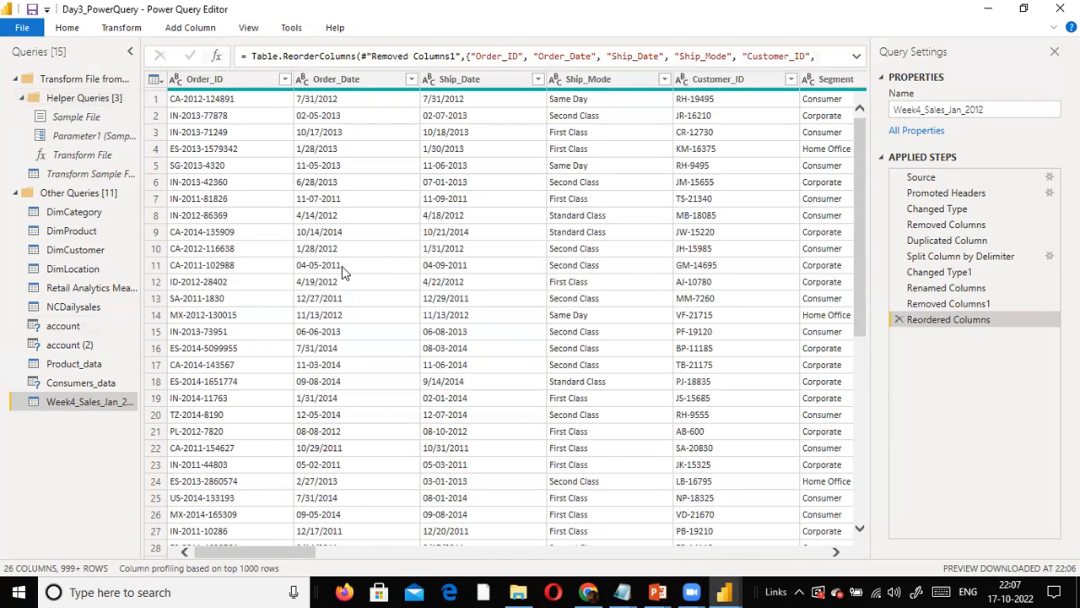
click(254, 29)
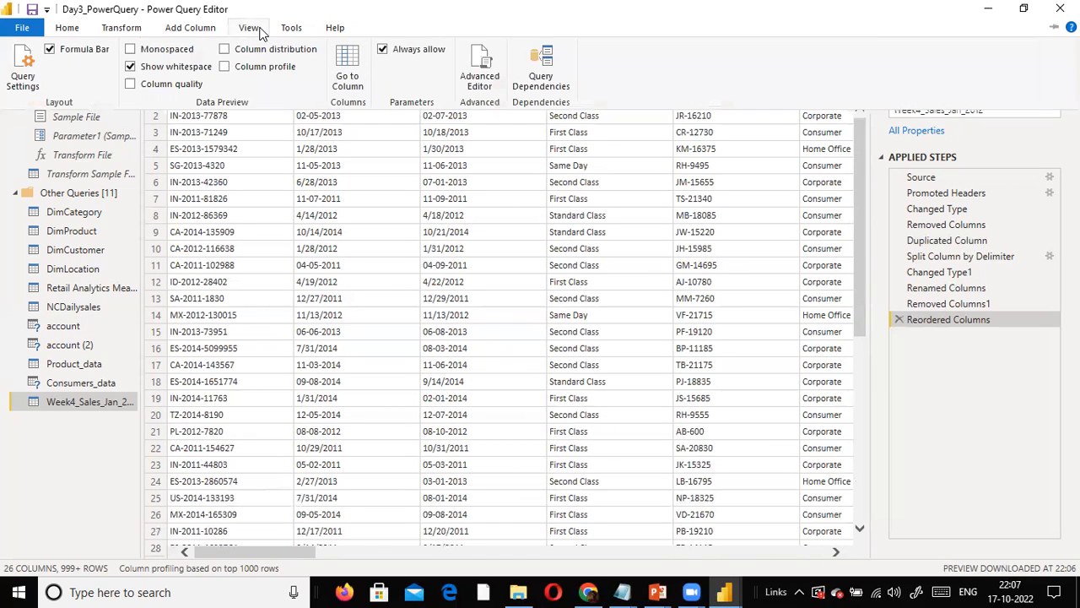
click(134, 86)
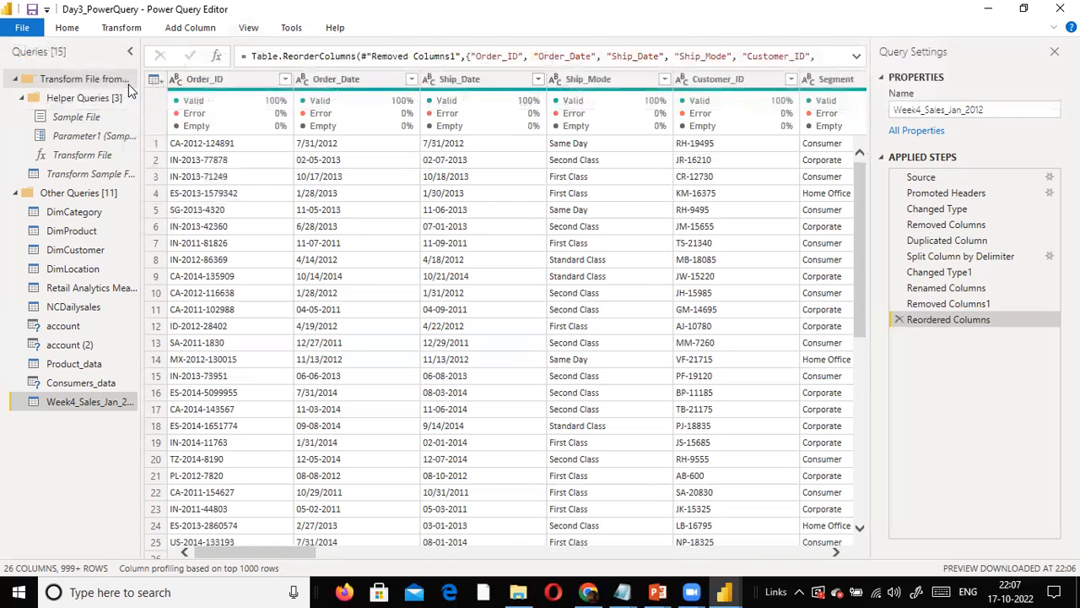
click(248, 27)
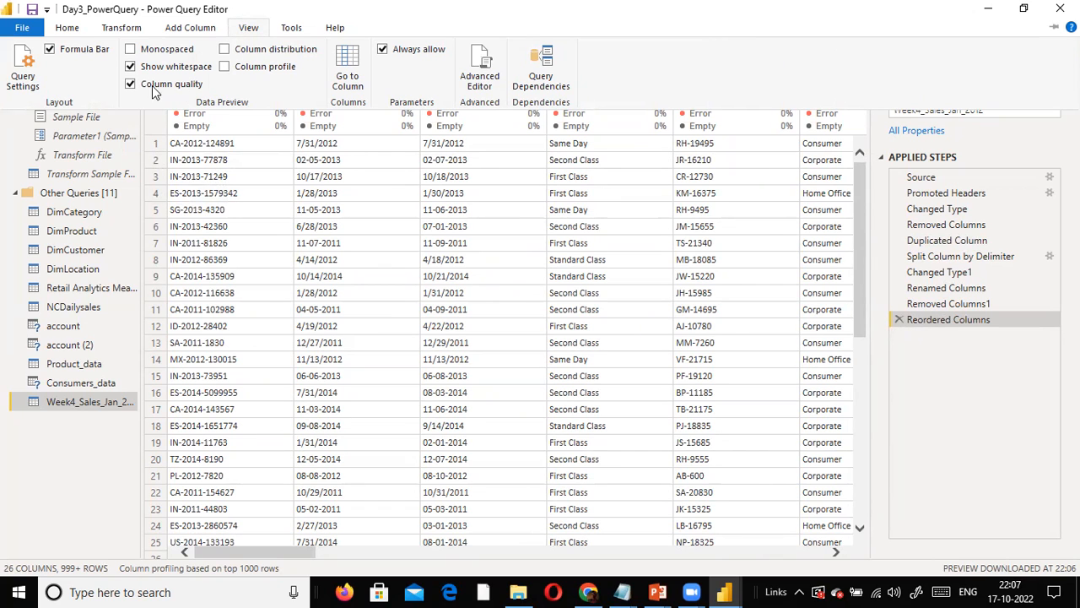
click(248, 27)
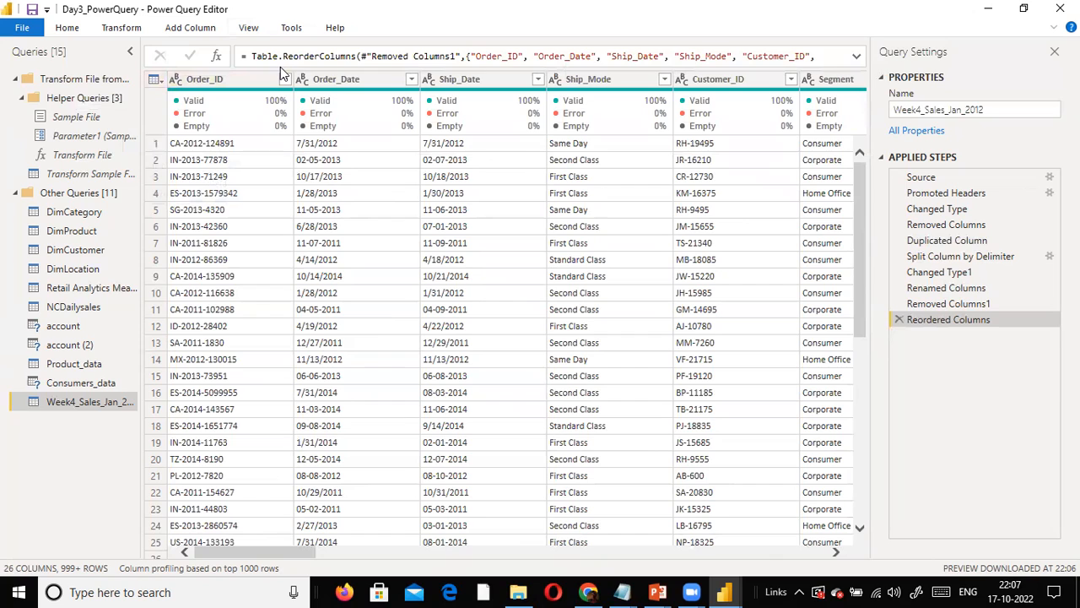
click(242, 32)
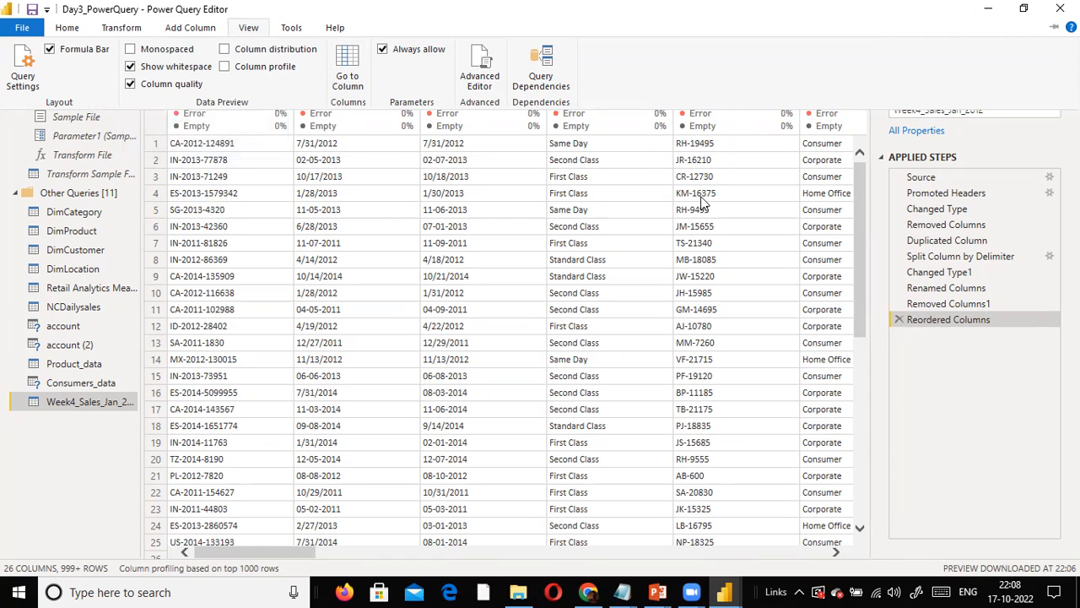
click(927, 396)
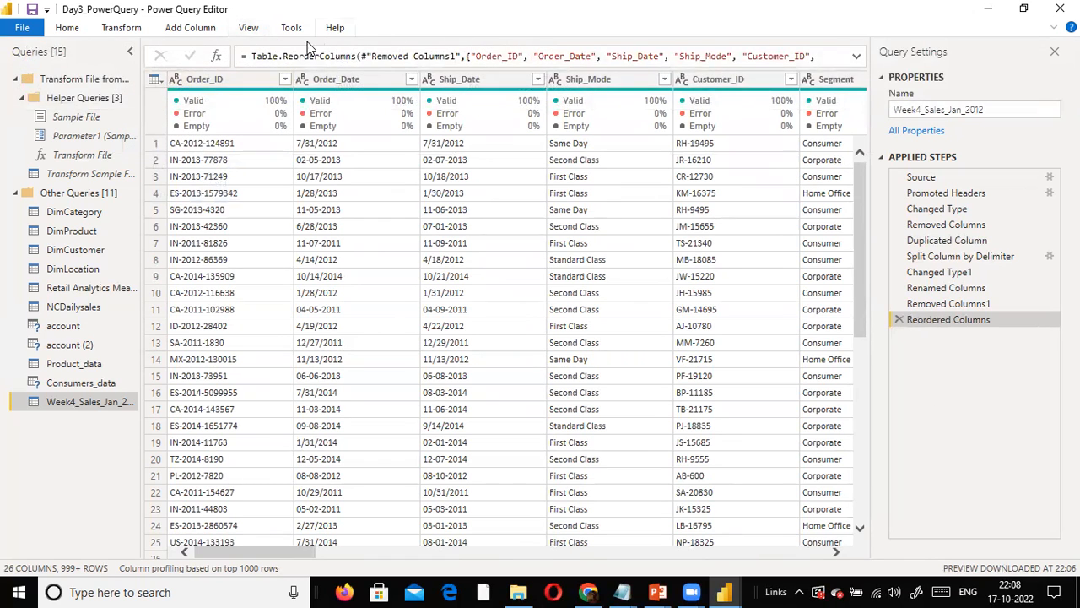
- Review the column quality figures from Order_ID through the last columns of the sales table
mouse_move(199, 111)
click(426, 554)
drag(426, 558, 815, 550)
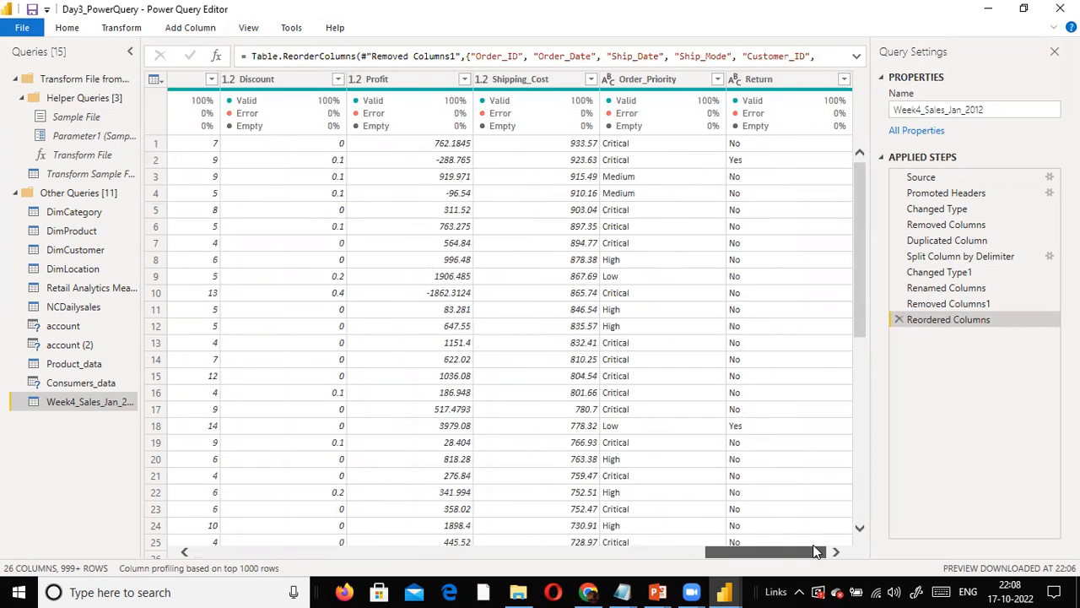
drag(816, 550, 230, 481)
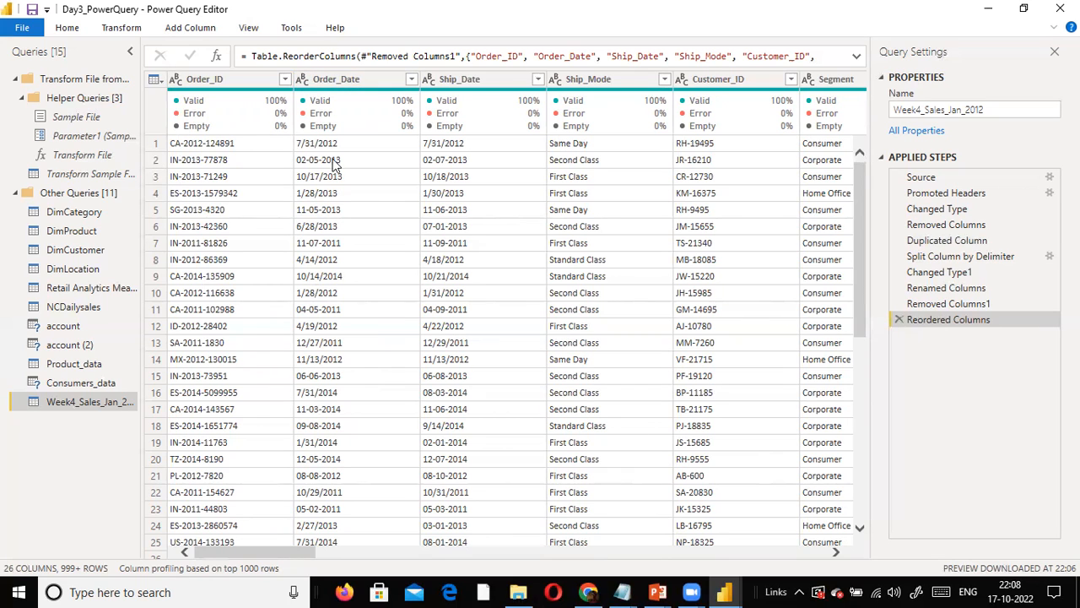
- Examine the formula behind the Reordered Columns step, then that of the Removed Columns1 step
mouse_move(341, 89)
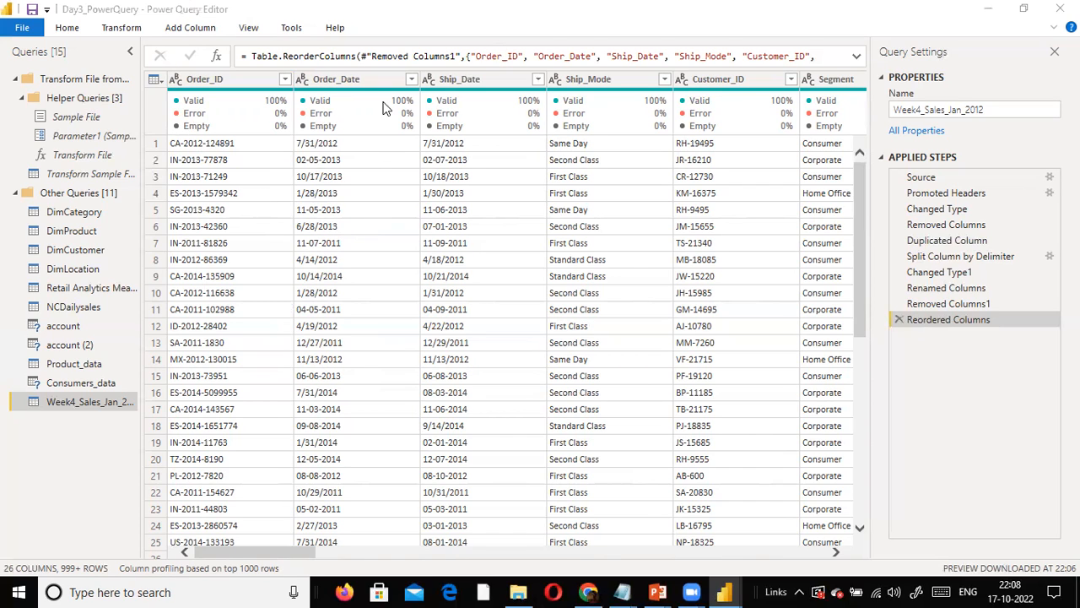
mouse_move(302, 87)
drag(257, 56, 933, 79)
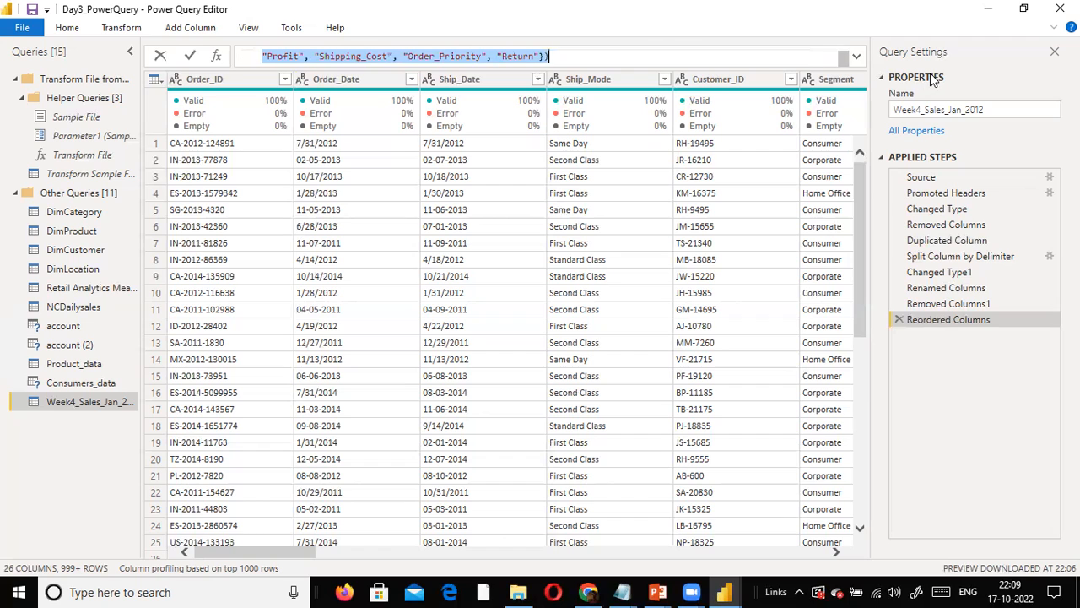
click(939, 314)
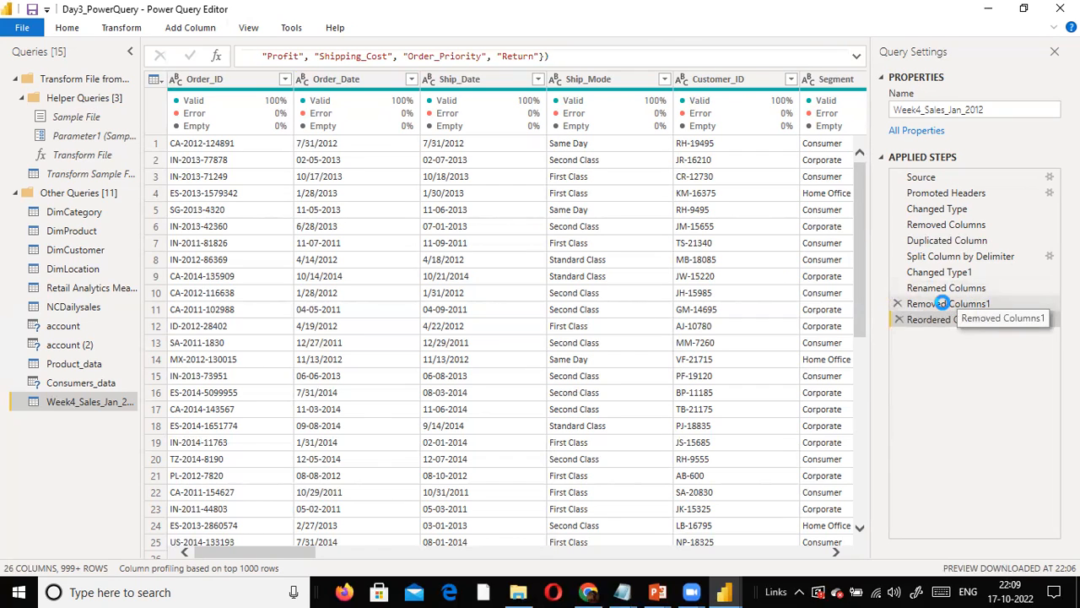
click(942, 304)
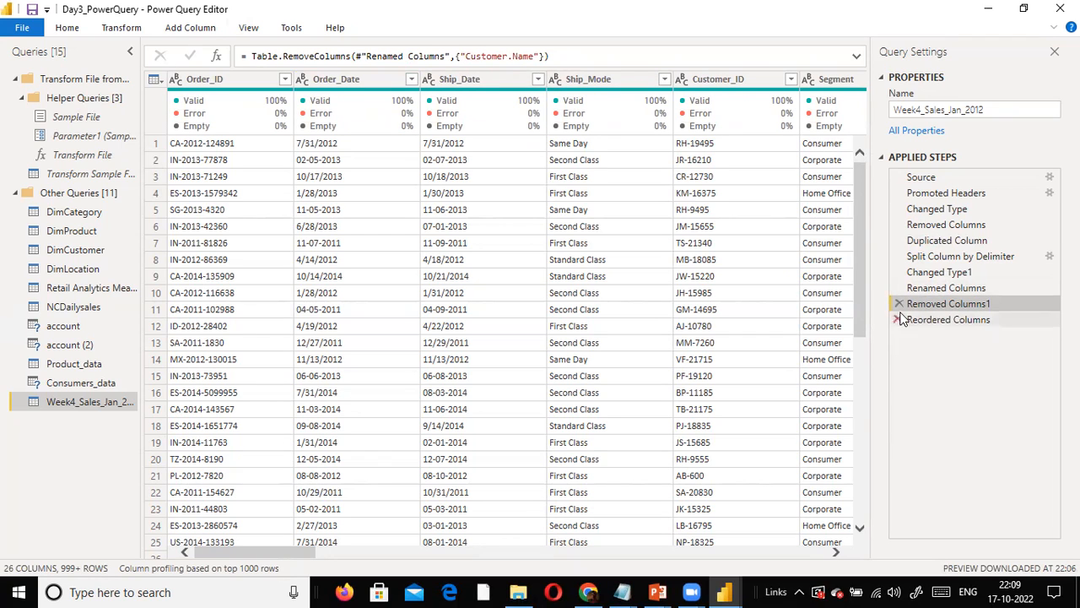
- Look over the commands available for the Order_Date column and examine the Table.RemoveColumns formula that removes Customer.Name
right_click(346, 79)
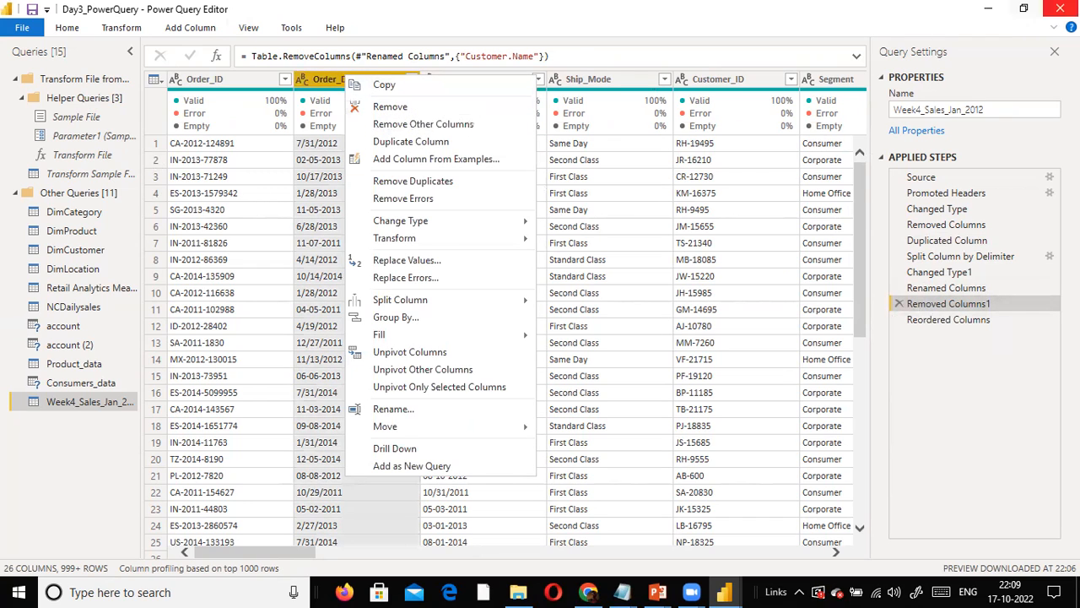
click(1029, 14)
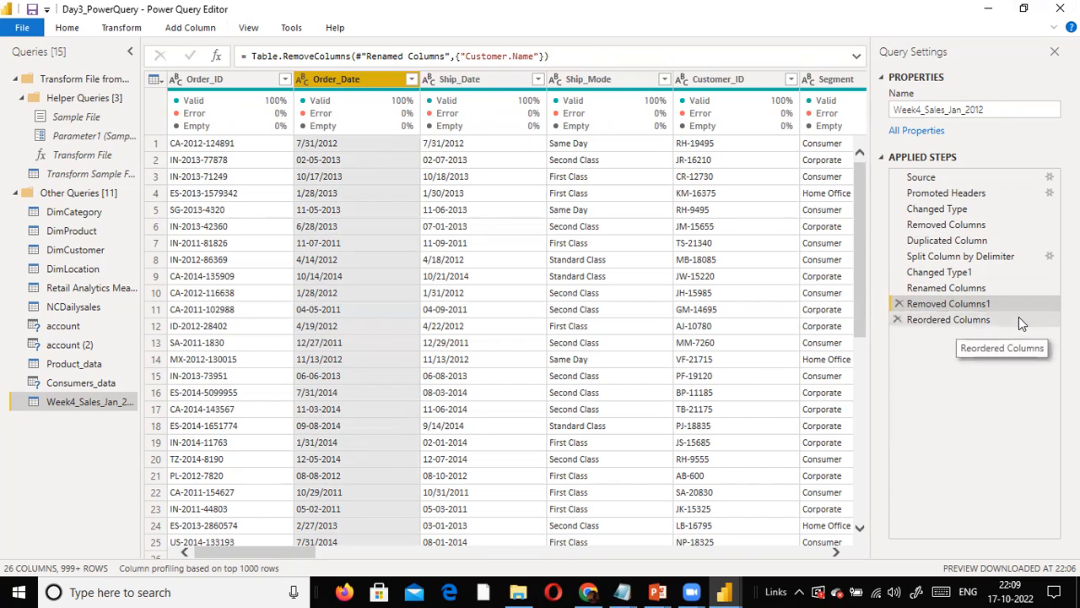
mouse_move(774, 120)
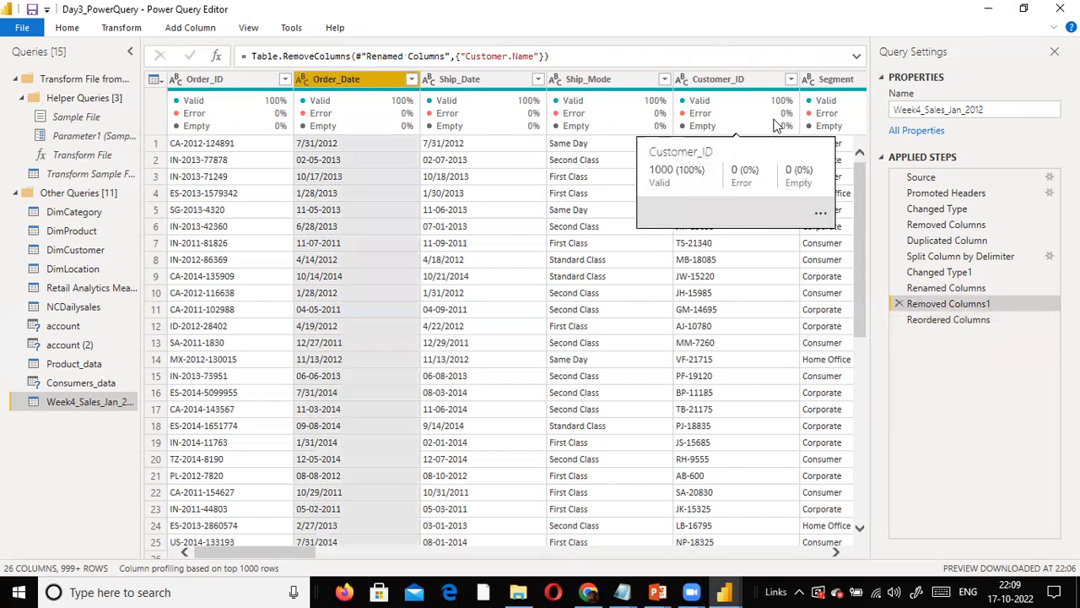
drag(591, 54, 181, 43)
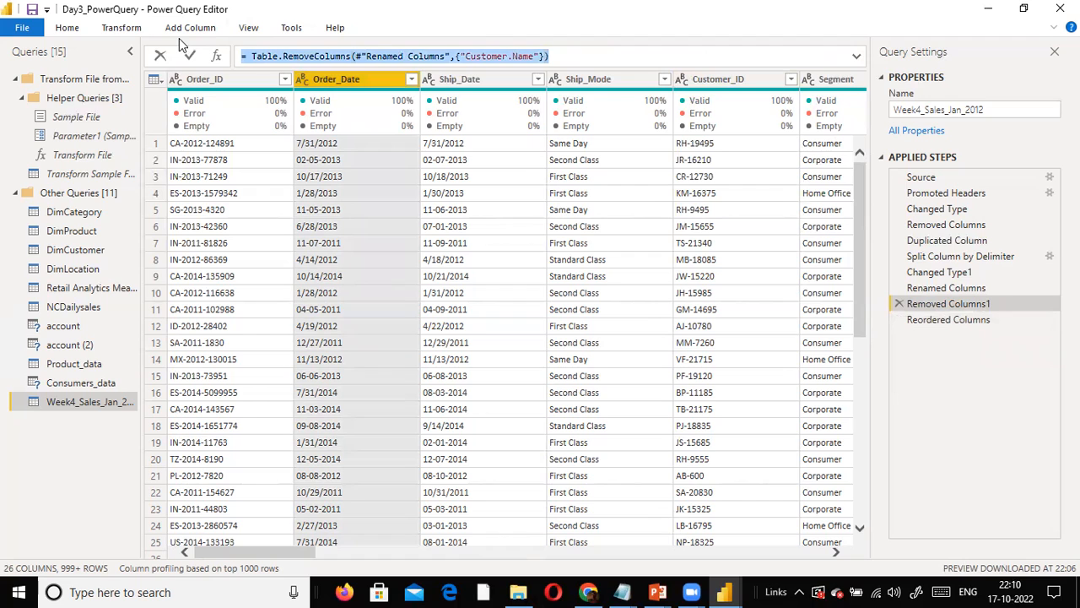
click(557, 57)
drag(572, 54, 353, 56)
click(275, 56)
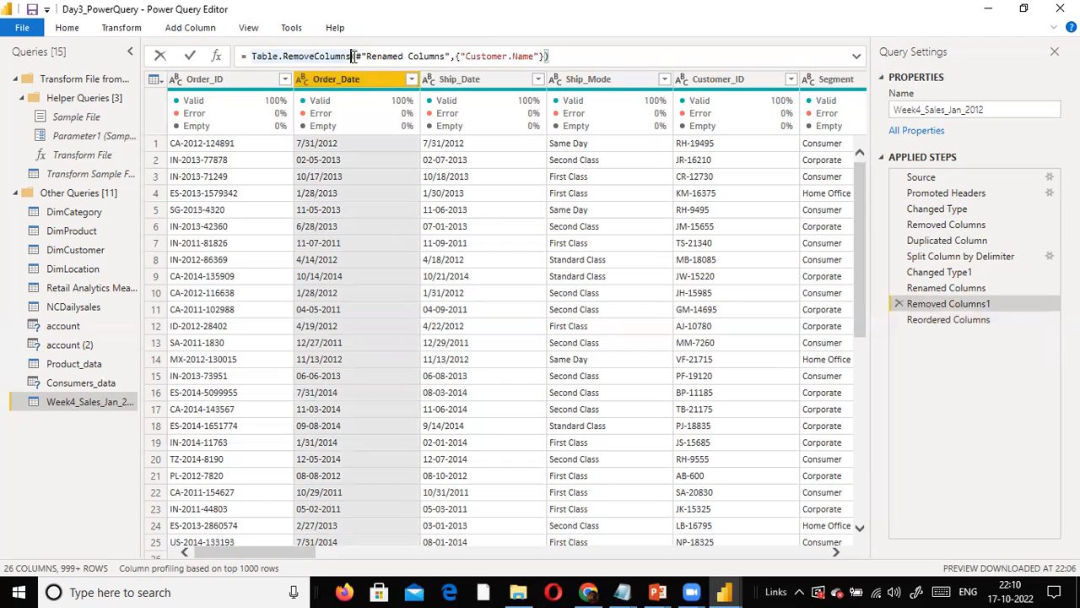
click(504, 57)
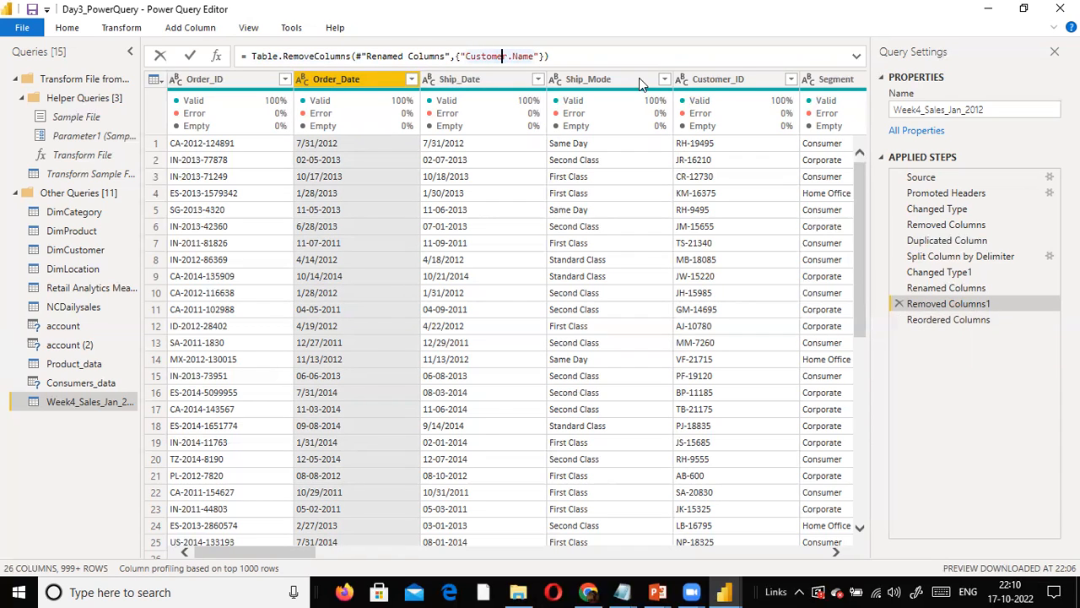
triple_click(561, 56)
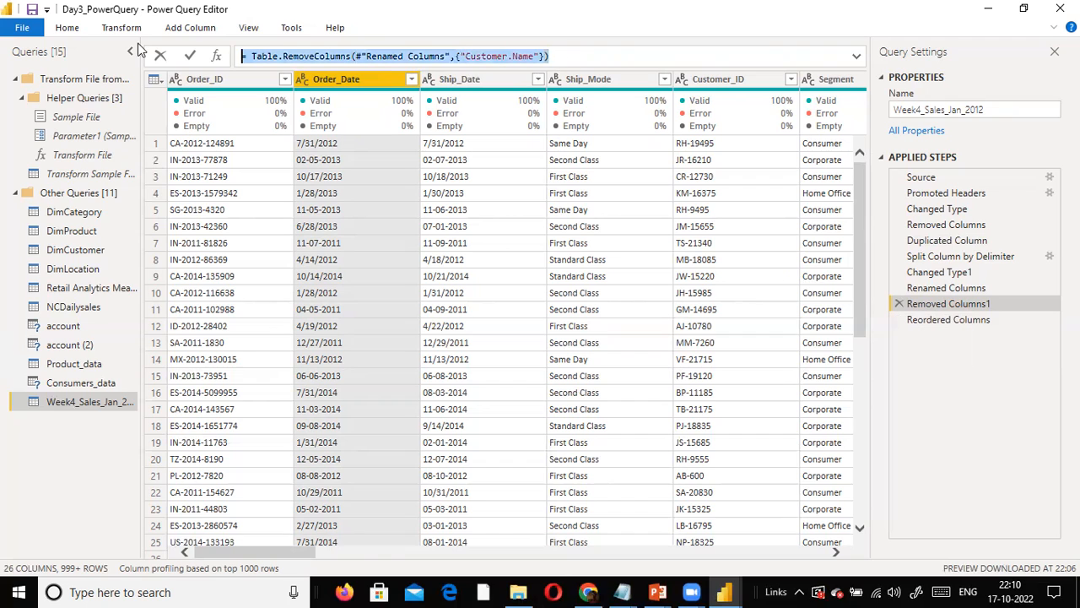
click(979, 135)
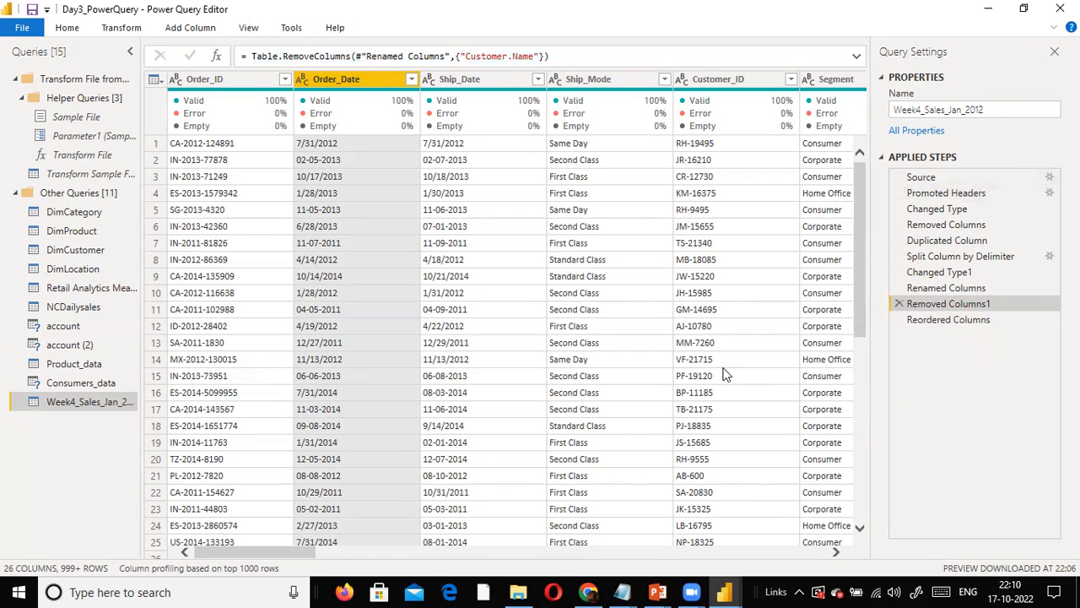
- Launch Epic Pen from the desktop over the query editor and select the first Removed Columns applied step
key(super+d)
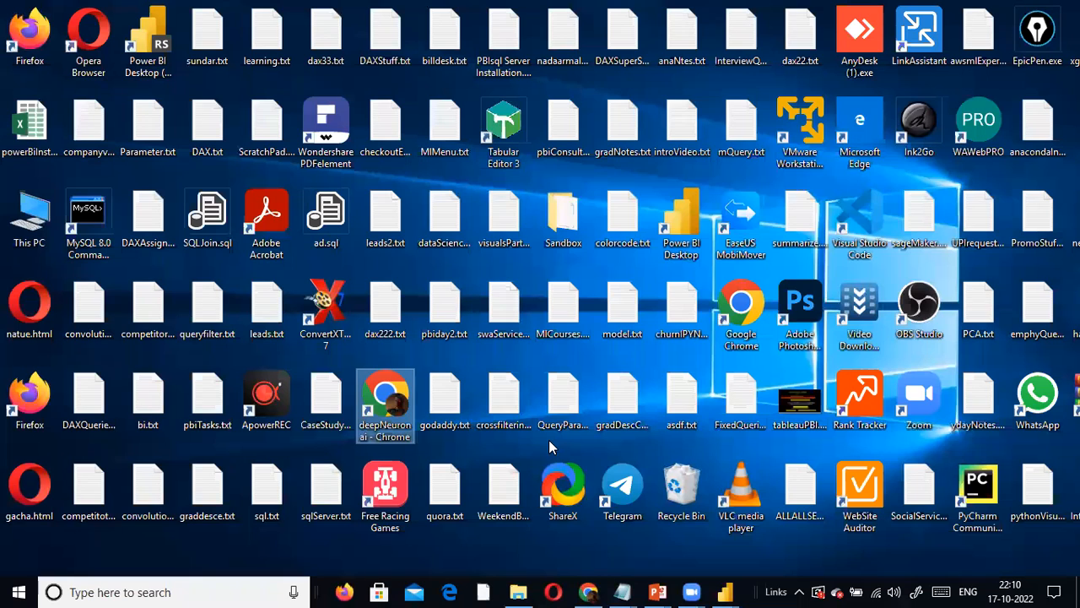
key(e)
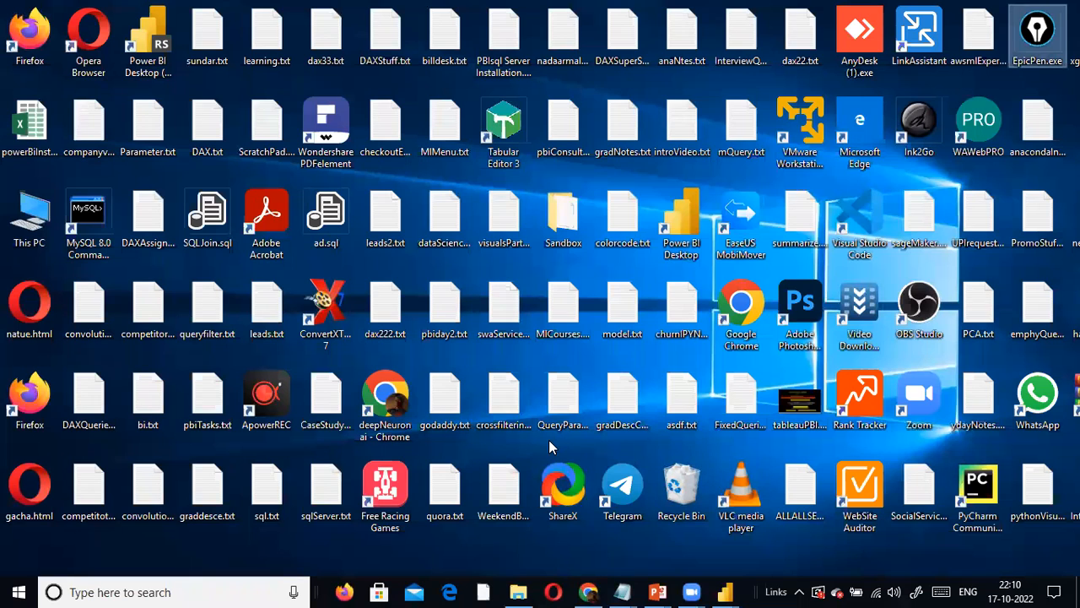
key(super+d)
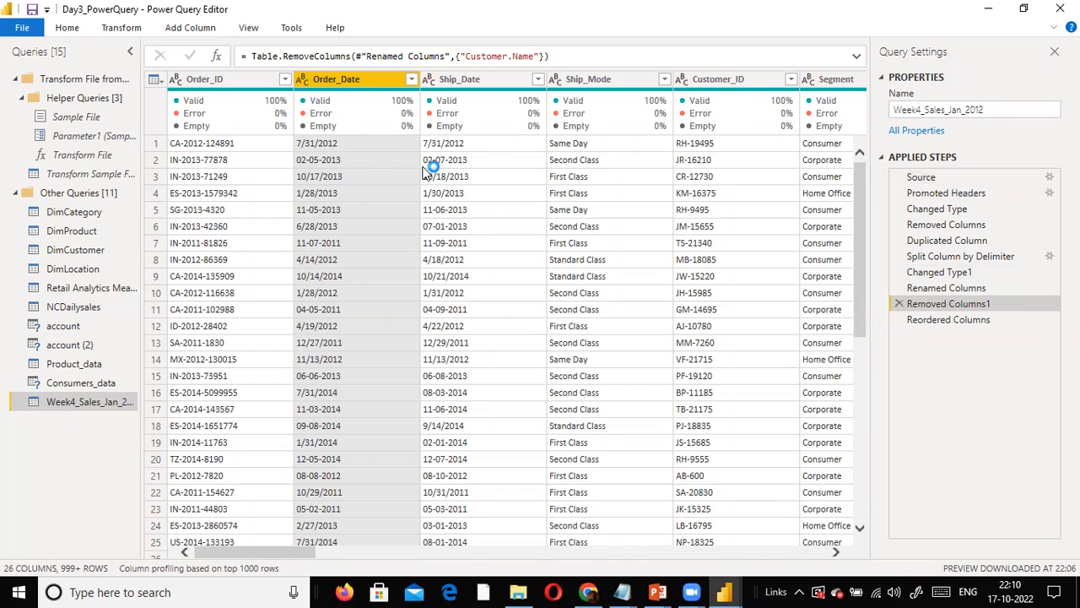
mouse_move(403, 123)
click(972, 227)
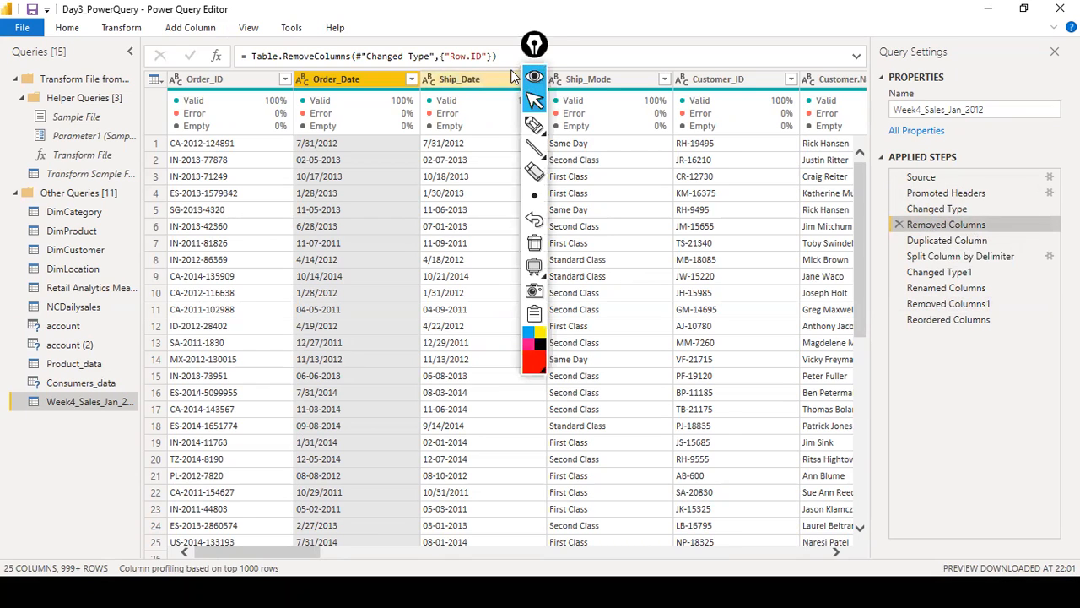
- Move the Epic Pen toolbar clear of the data preview and draw a red arrow down to the Removed Columns step
click(548, 51)
drag(551, 56, 1053, 398)
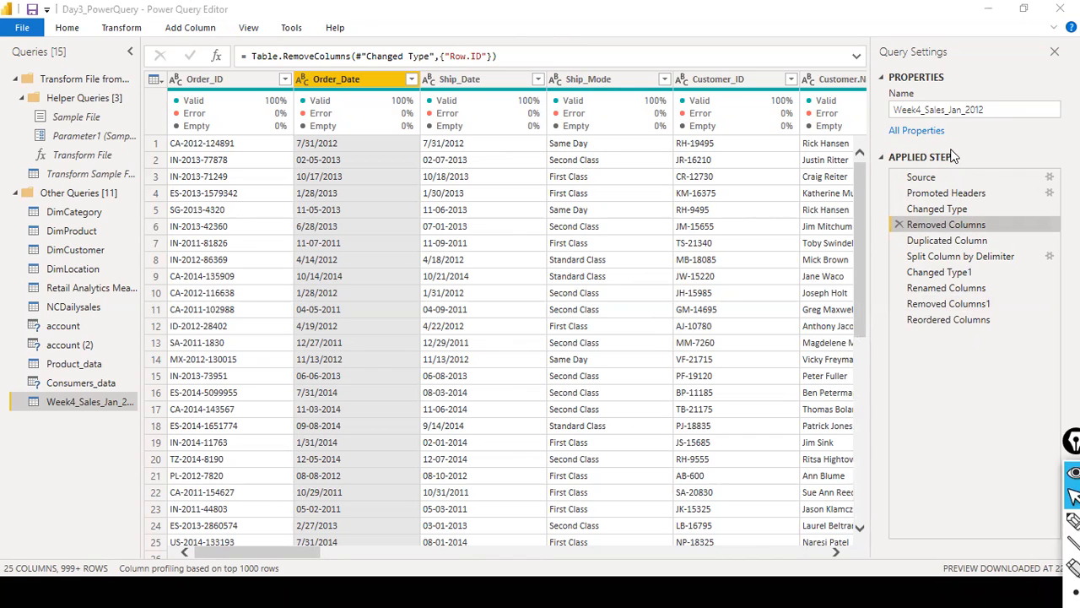
drag(979, 156, 978, 218)
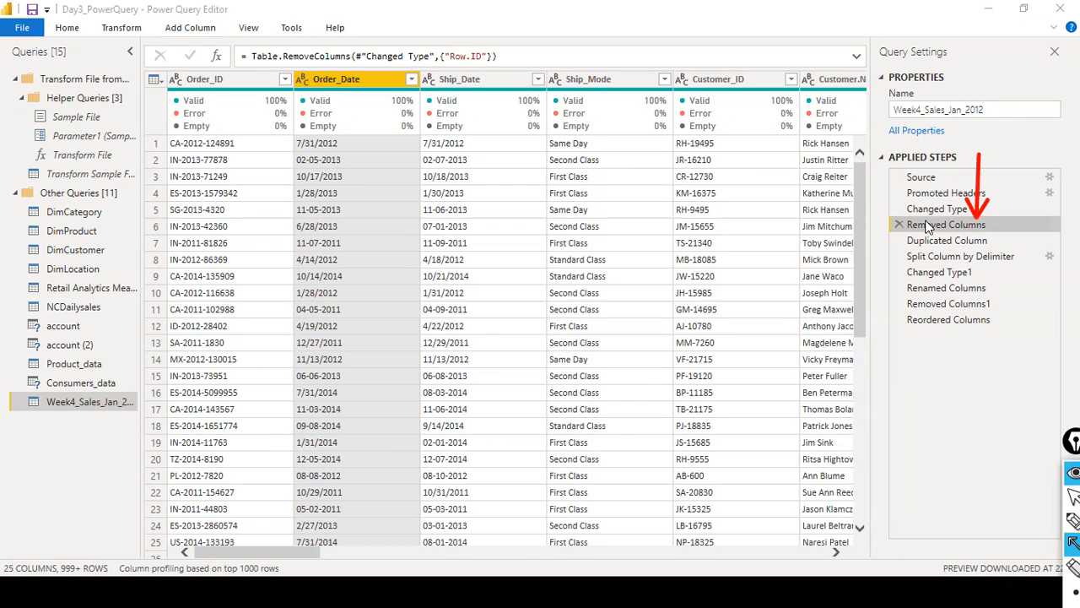
key(ctrl+shift+2)
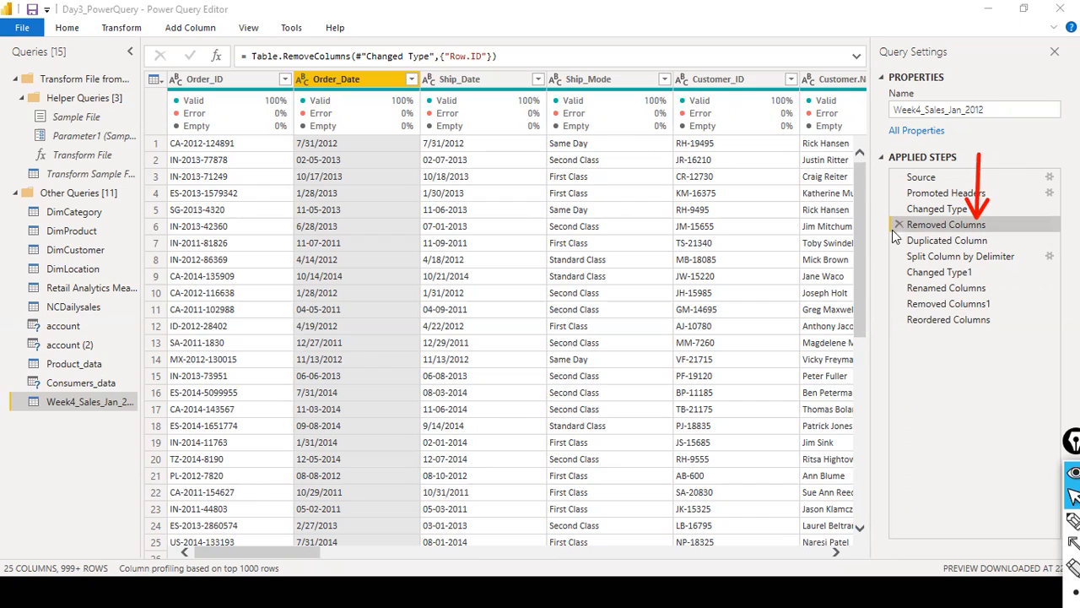
- Compare the Removed Columns and Duplicated Column steps, examining how the Customer.Name duplication formula refers to the preceding step
click(934, 242)
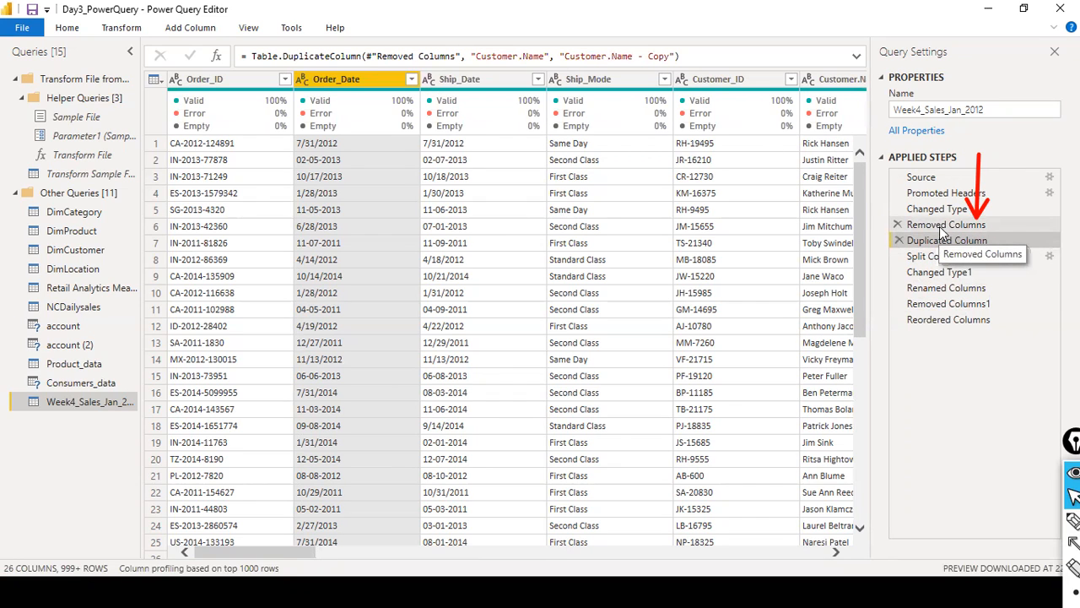
click(942, 230)
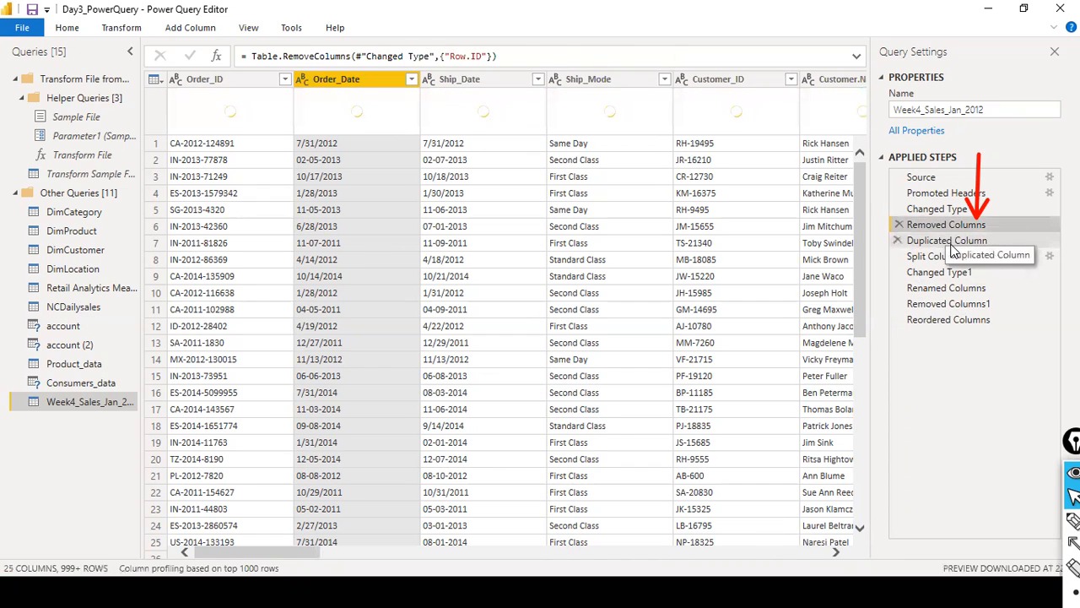
click(951, 243)
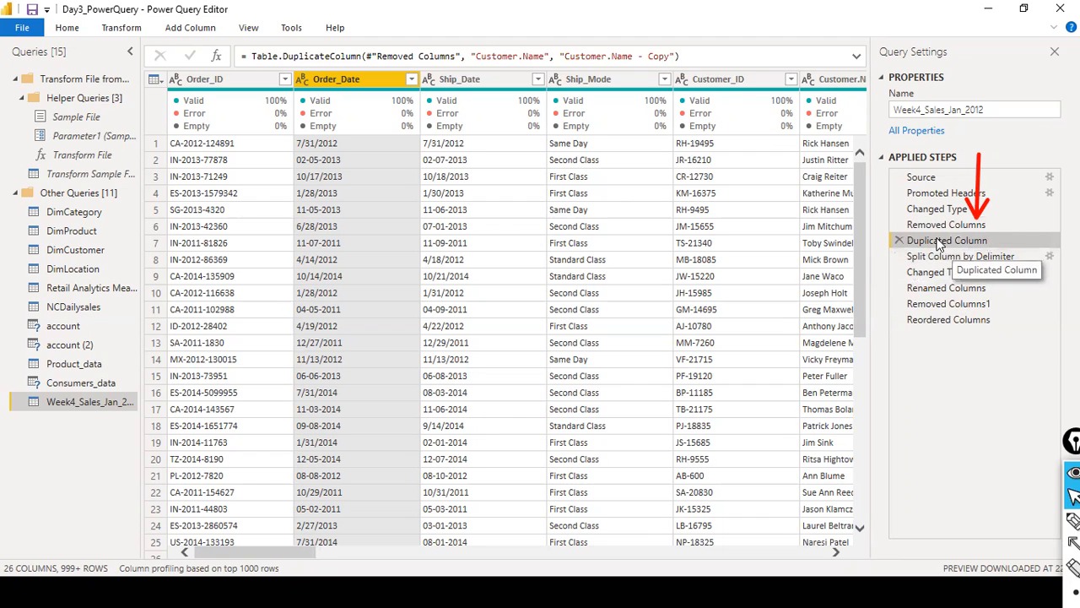
click(517, 59)
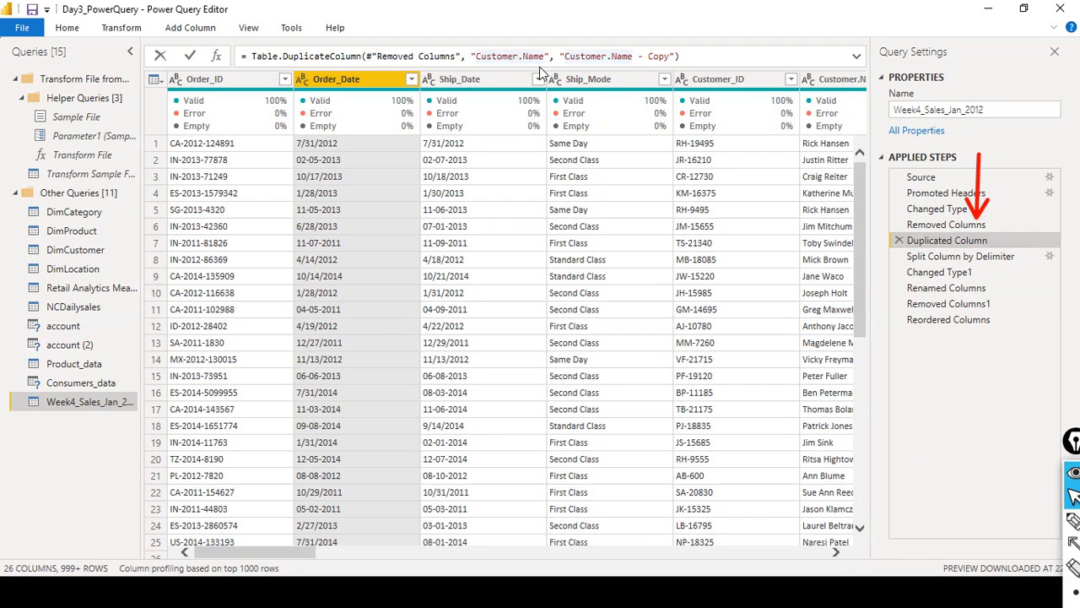
key(Escape)
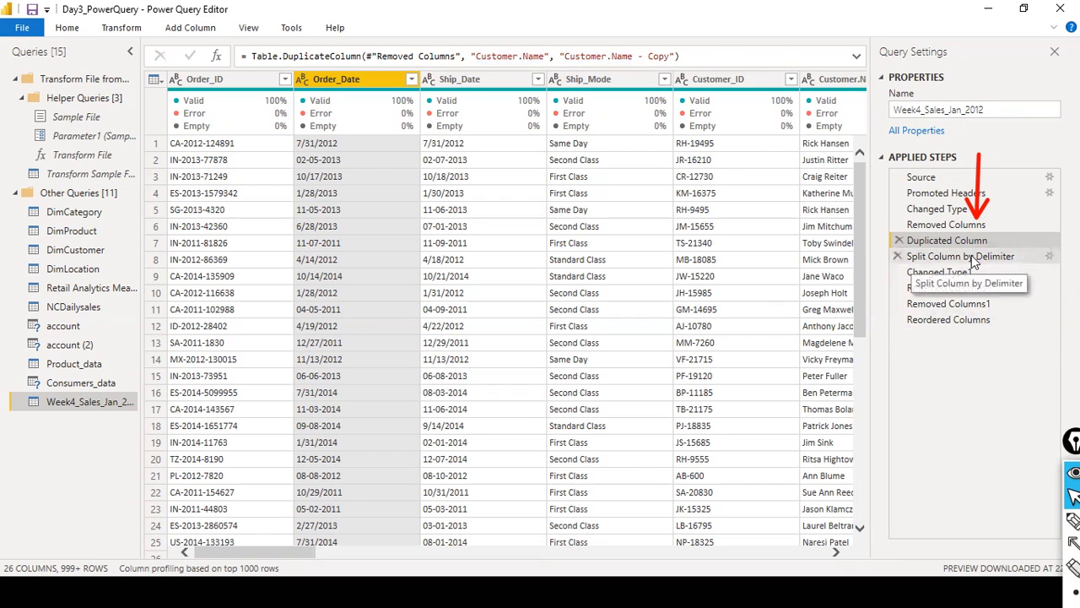
- Examine the formulas of the Split Column by Delimiter, Renamed Columns, Removed Columns1 and Reordered Columns steps, ending back on Removed Columns
click(973, 258)
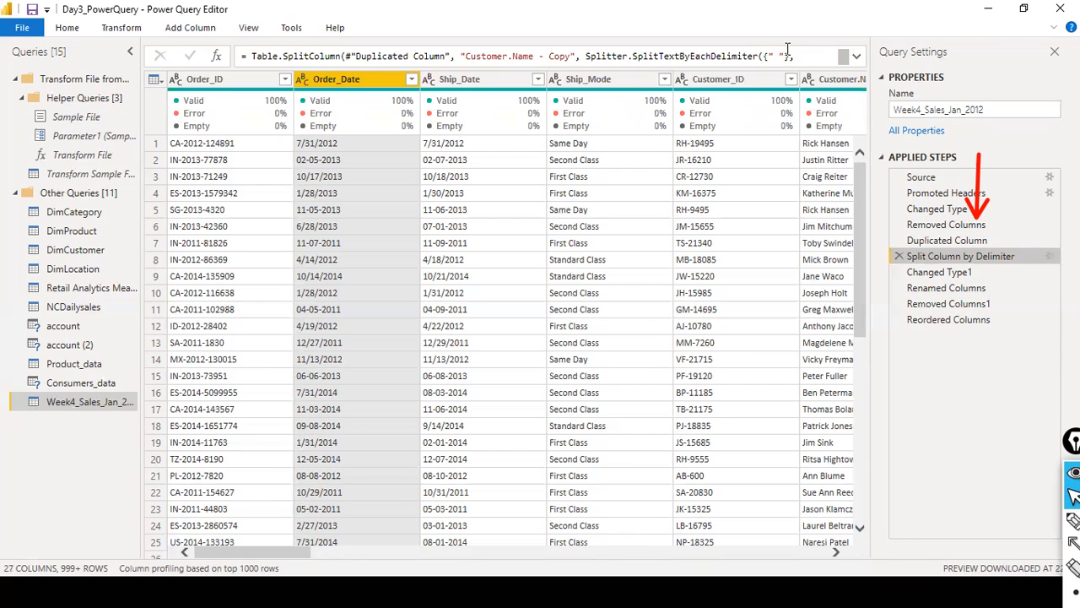
click(946, 288)
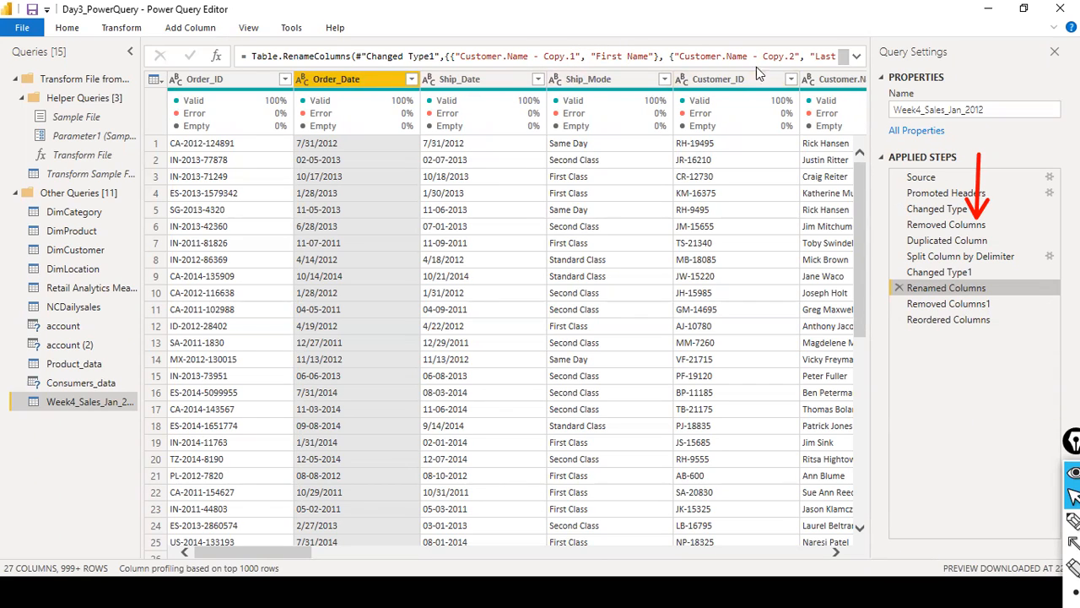
click(956, 306)
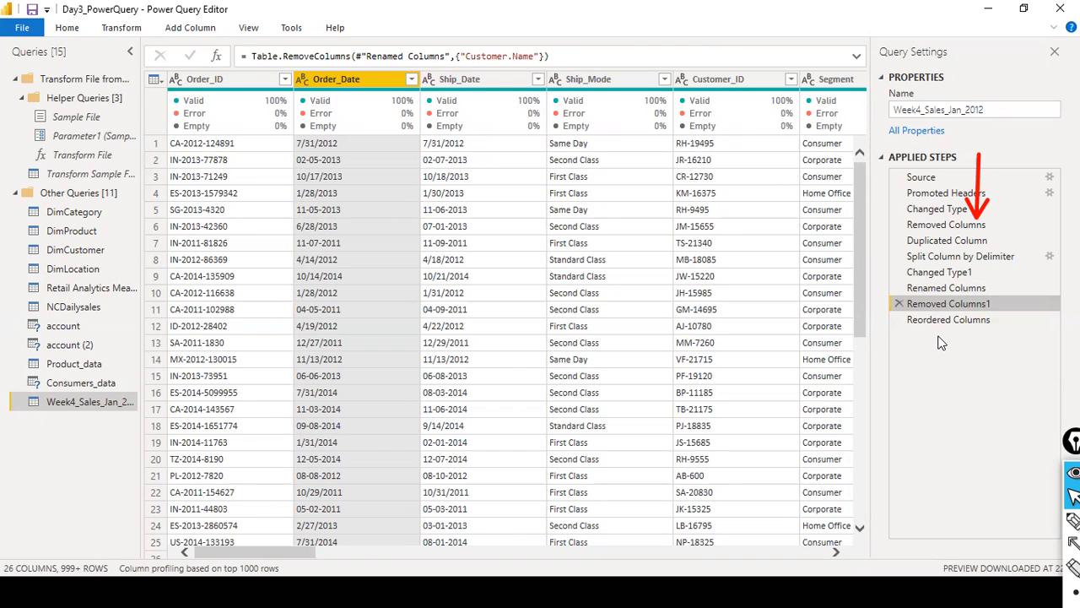
click(939, 321)
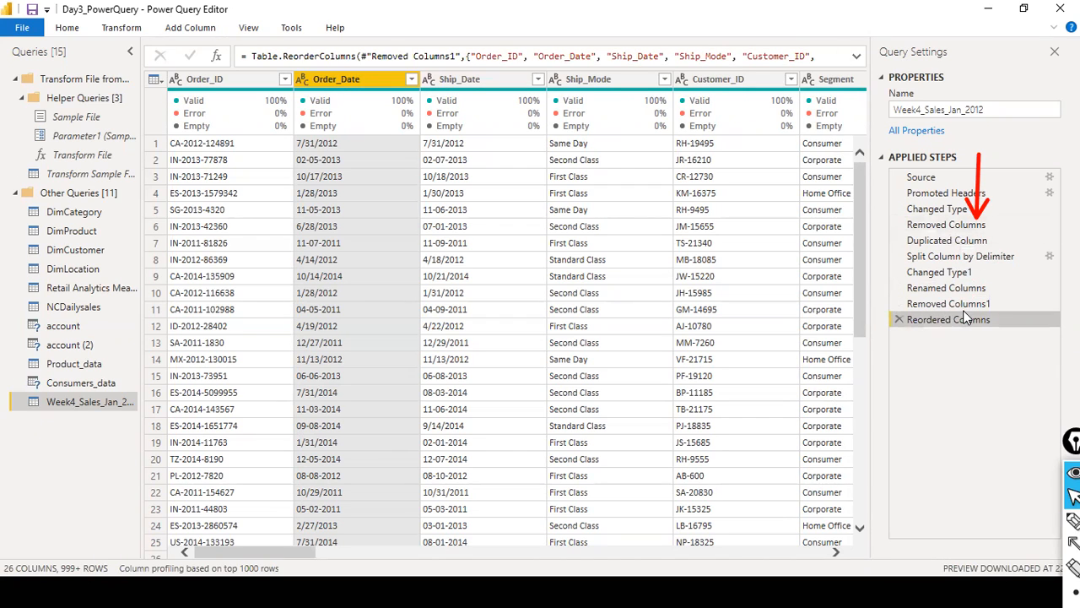
click(940, 228)
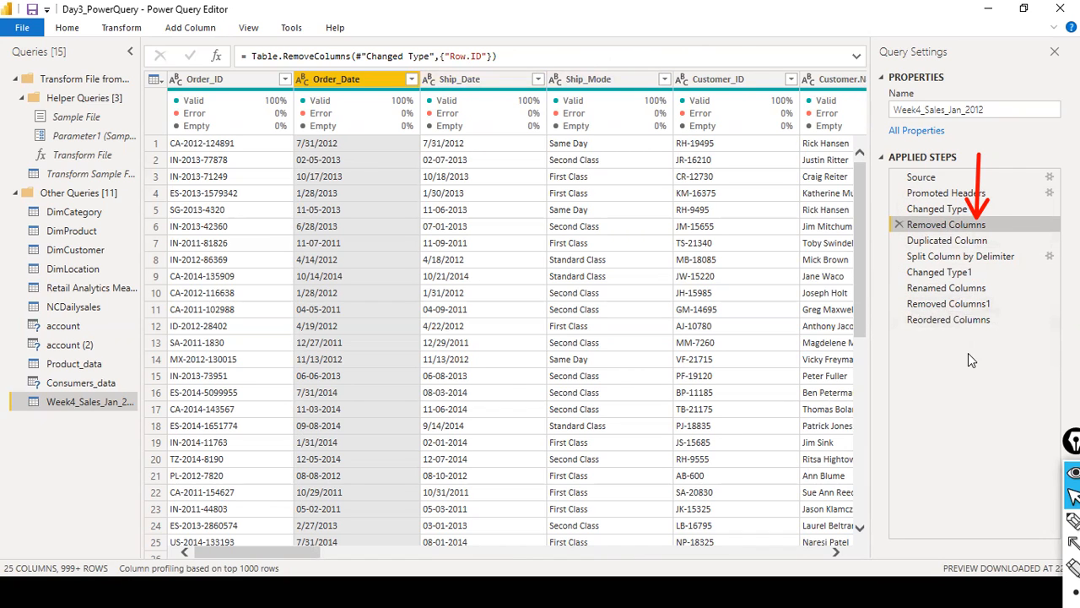
- Expand the Reordered Columns formula and examine its full column list, including First Name, Last Name and Product.Name
click(946, 320)
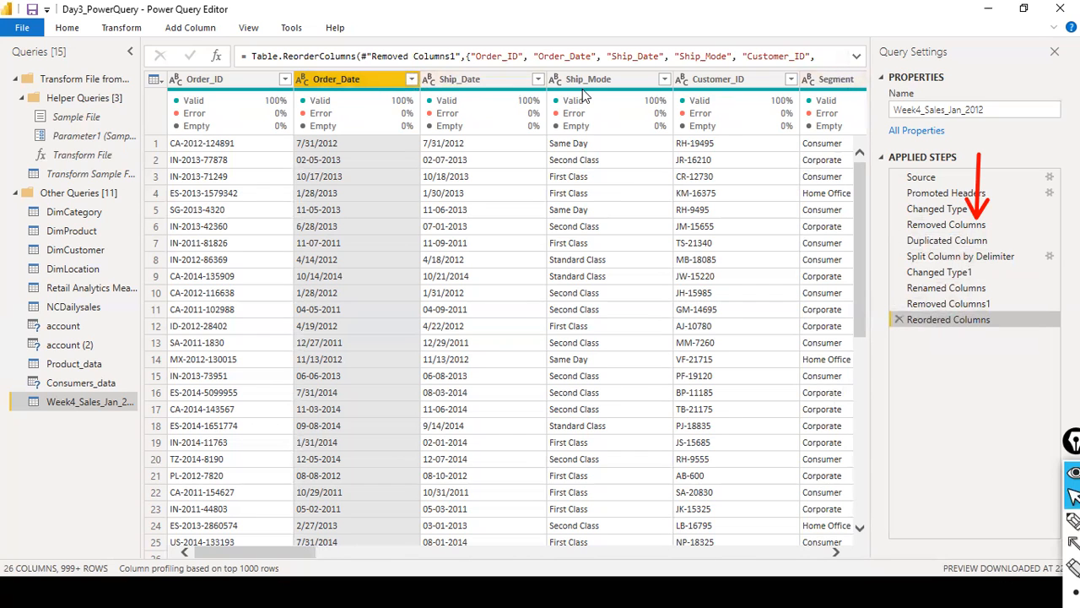
drag(298, 546, 396, 549)
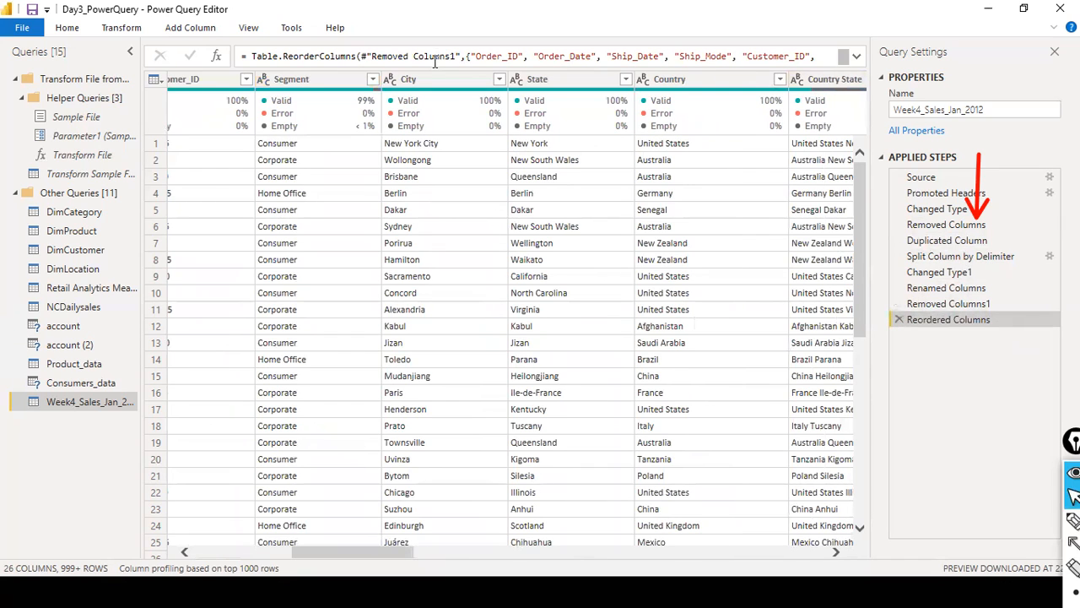
click(856, 56)
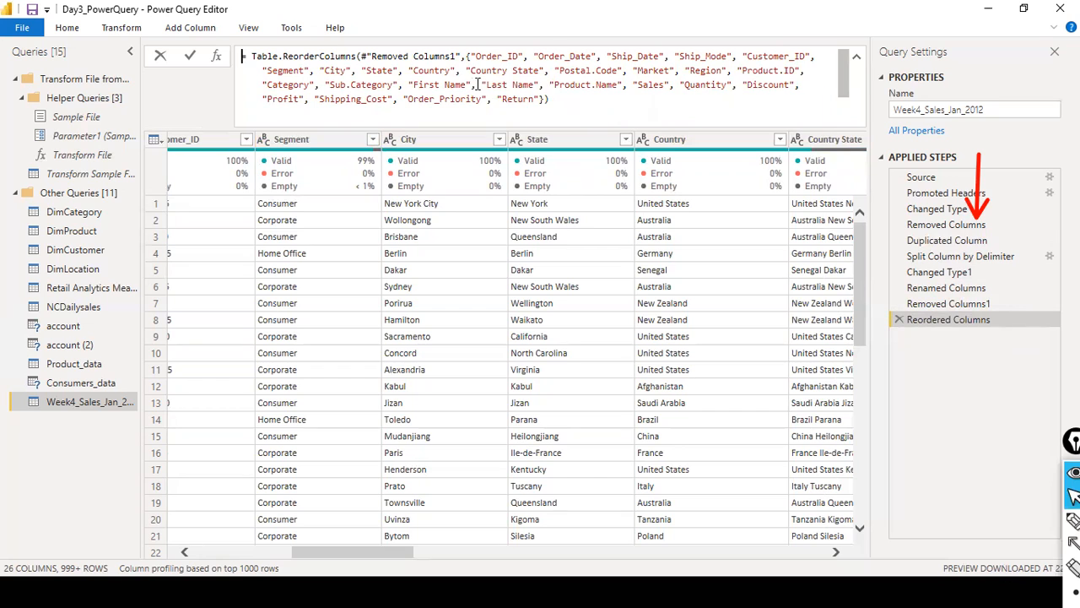
drag(412, 84, 628, 85)
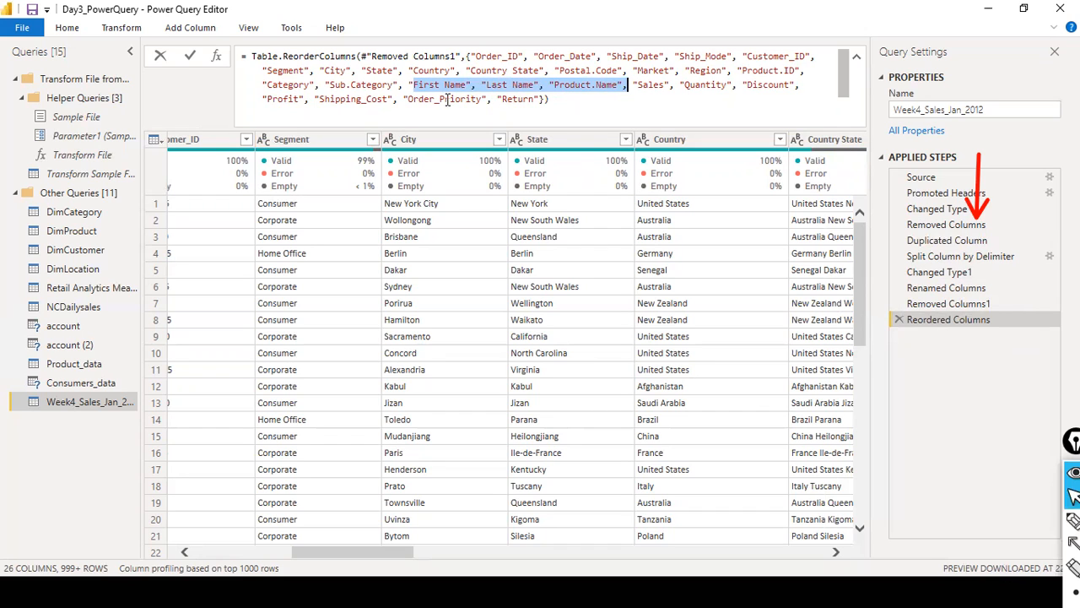
click(330, 85)
drag(560, 108, 228, 55)
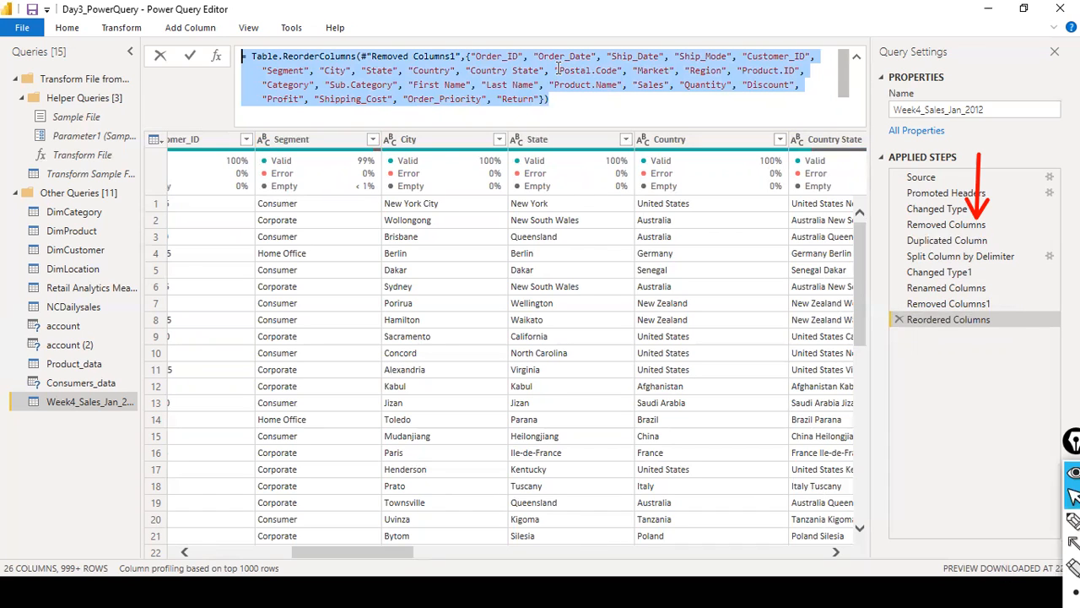
click(160, 56)
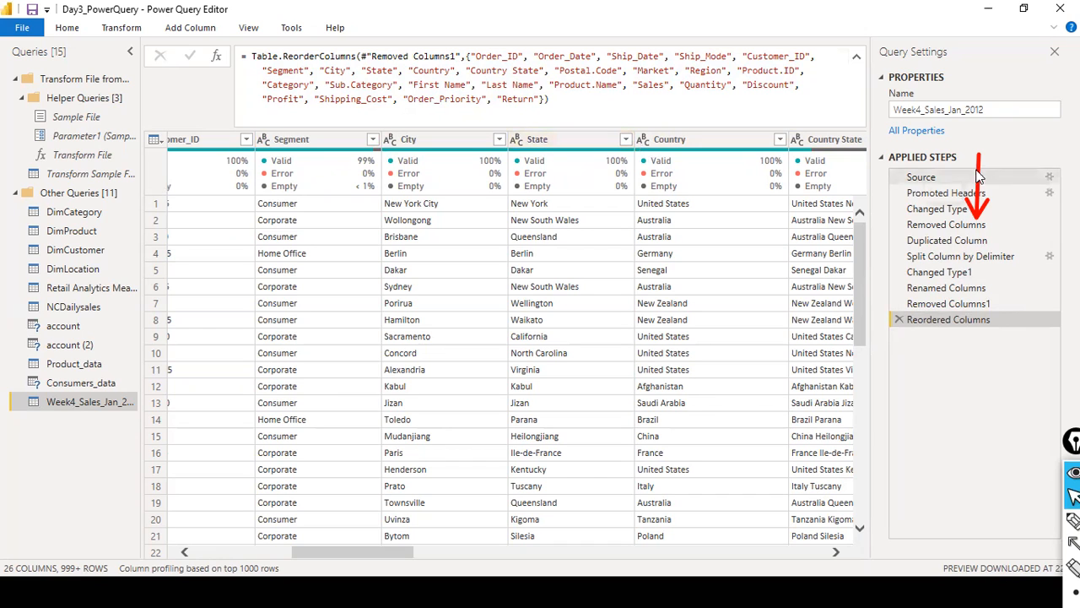
- Highlight the Reordered Columns formula from Last Name onward and as a whole, leaving it unedited and collapsed to one line
click(535, 78)
drag(486, 85, 452, 134)
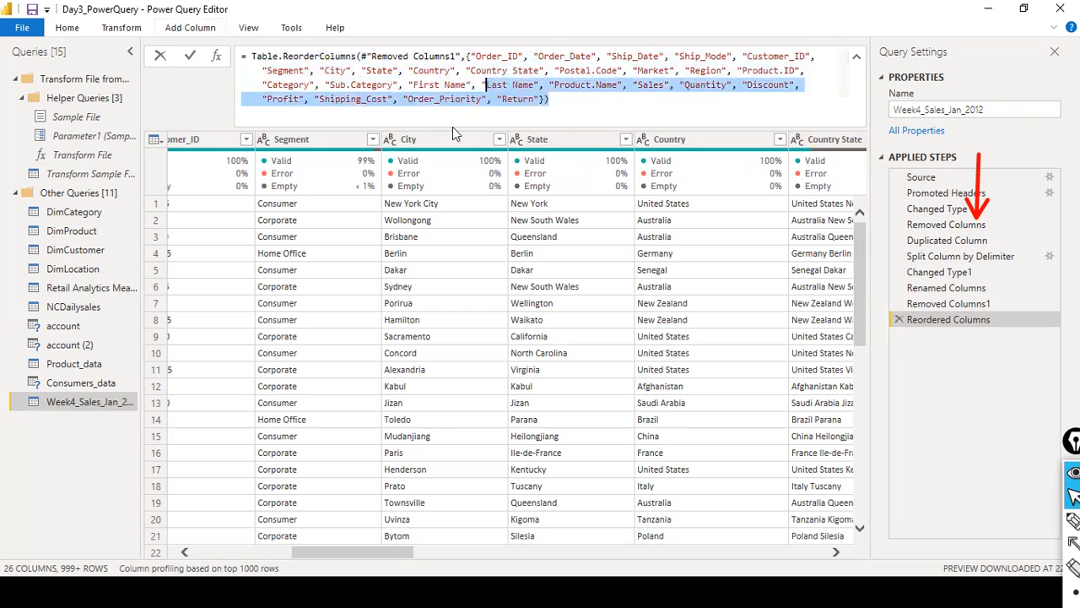
key(ctrl+a)
drag(12, 6, 606, 116)
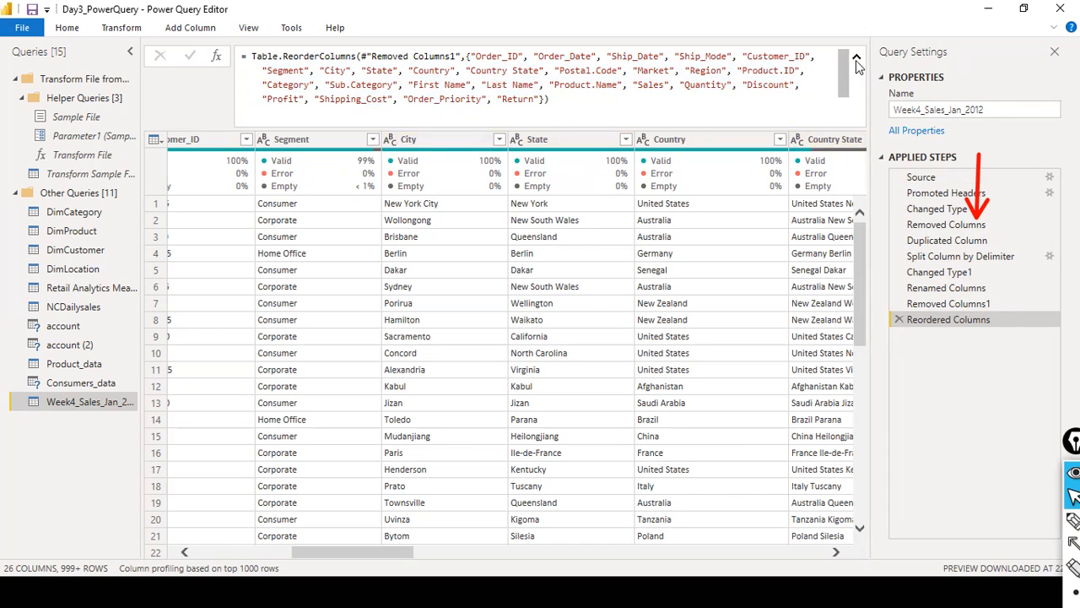
click(608, 72)
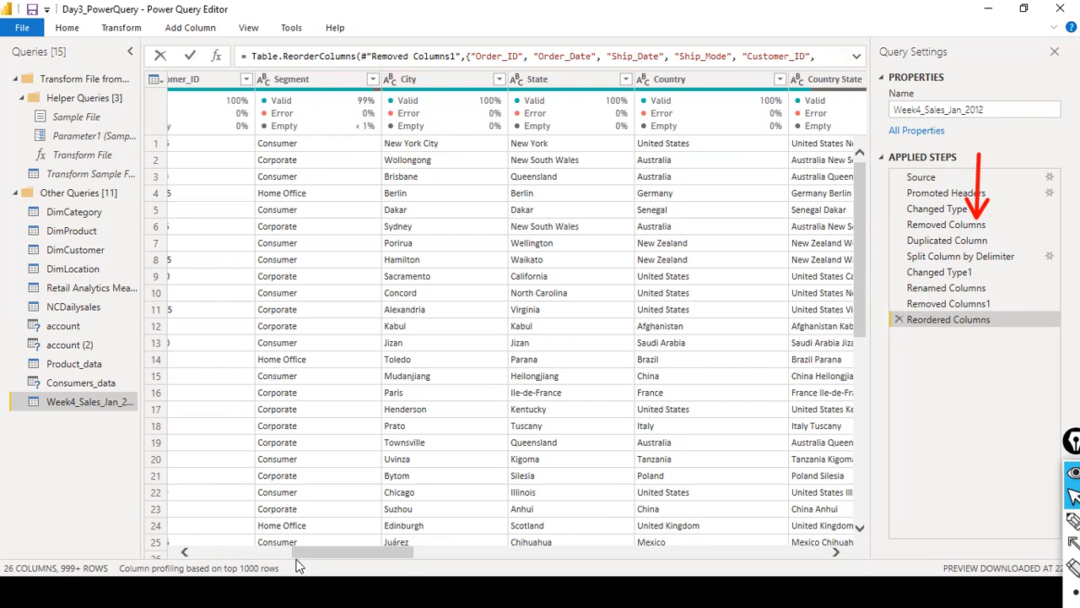
drag(311, 554, 226, 556)
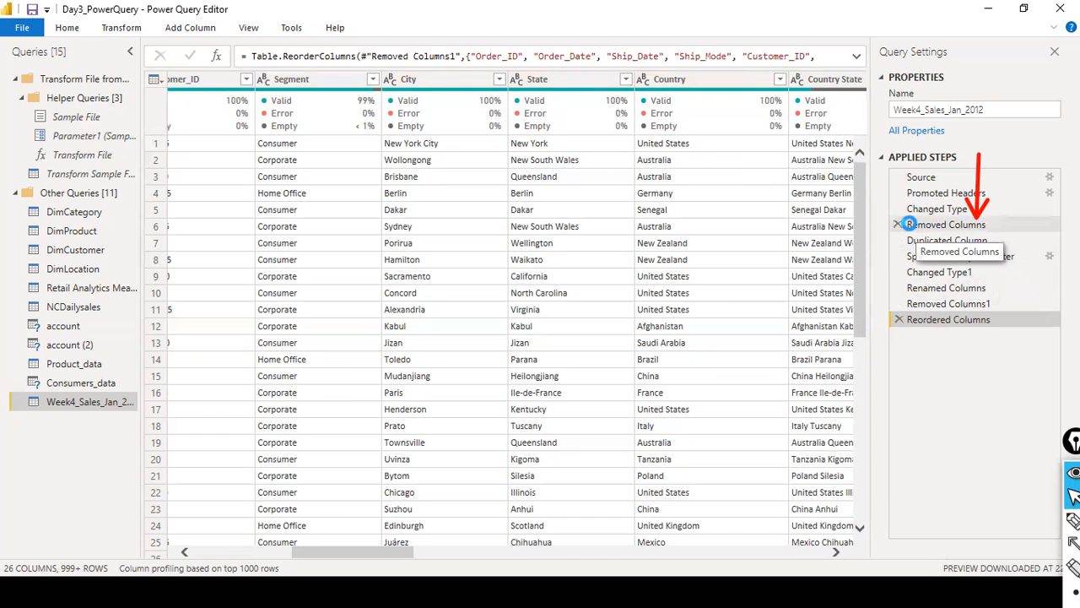
- Select the applied step that removes Row.ID after Changed Type, check its column headers, and delete that step
click(915, 224)
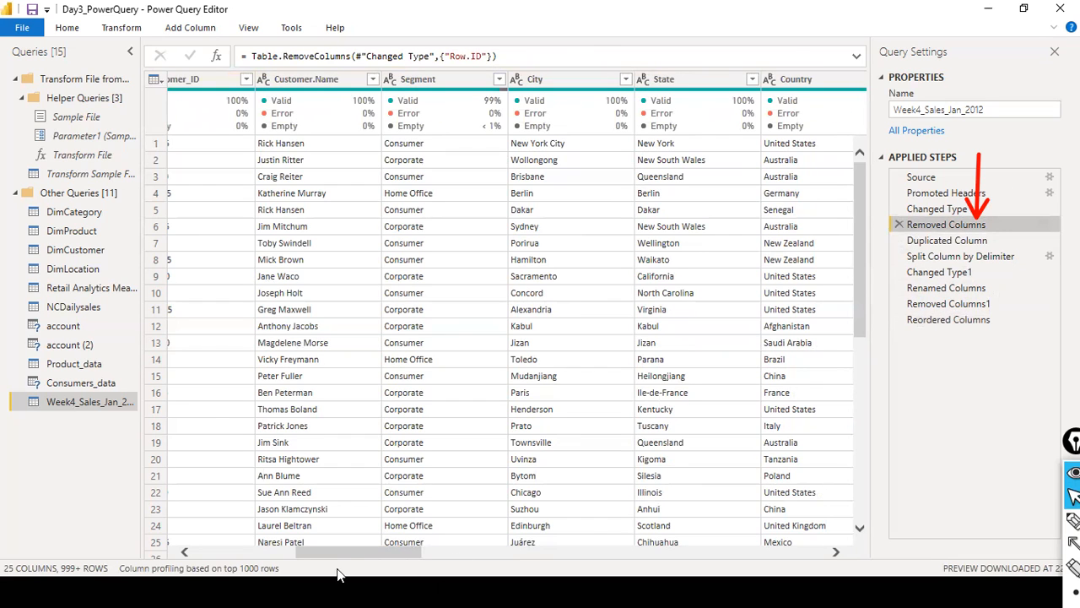
drag(340, 550, 212, 539)
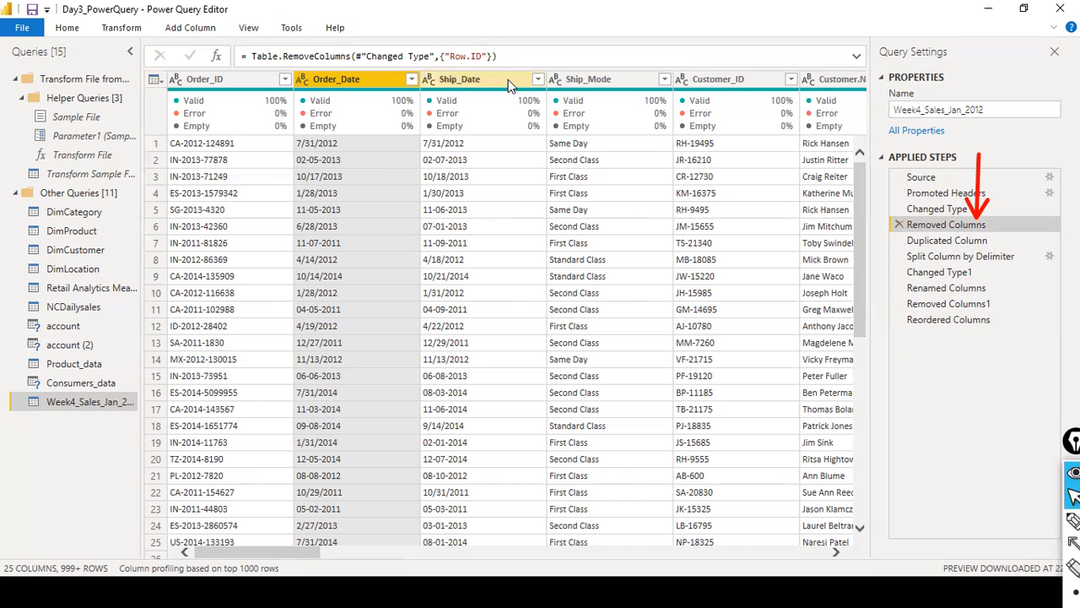
mouse_move(225, 110)
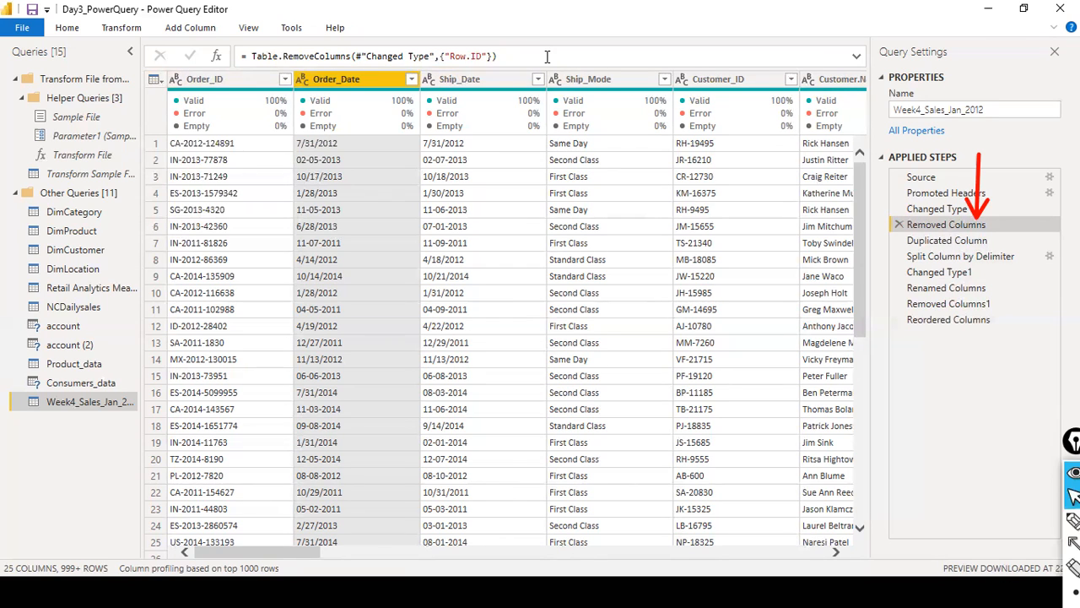
click(899, 224)
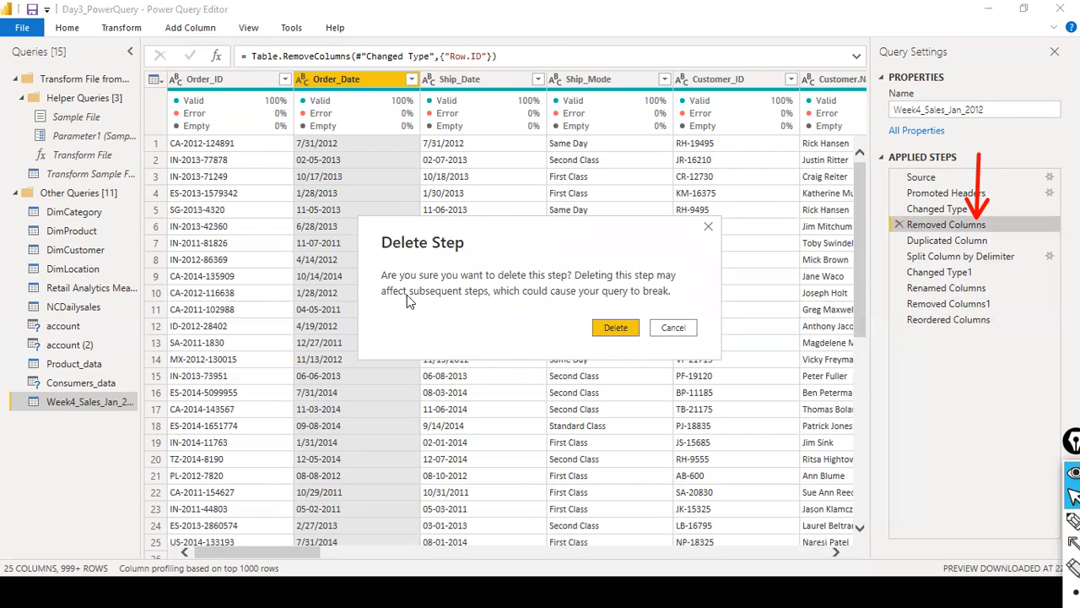
click(622, 328)
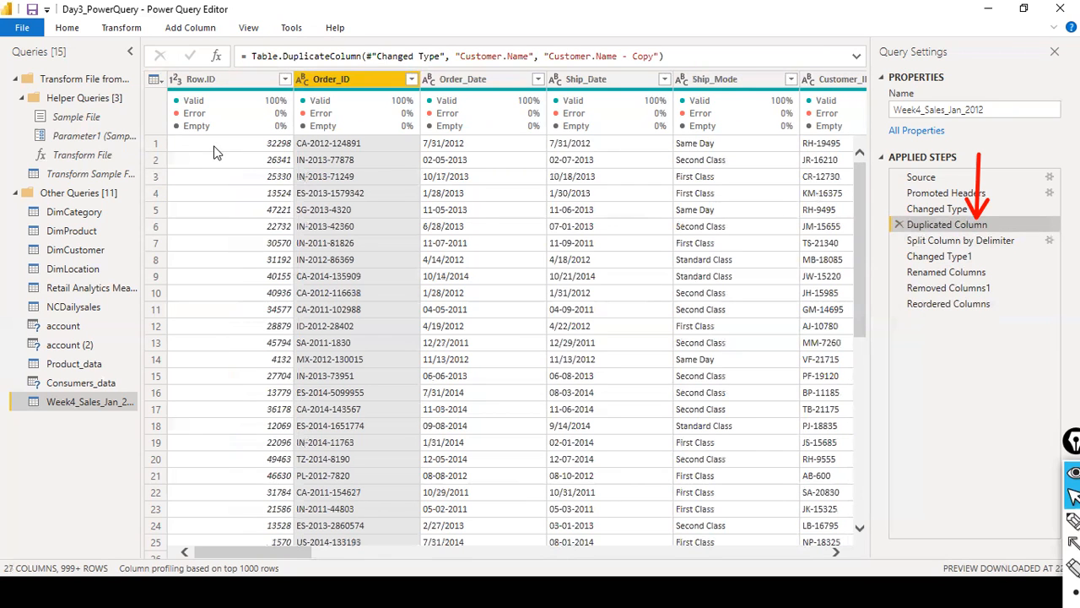
- Check the following applied steps through to Reordered Columns, and remove the Row.ID column at that last step
click(970, 242)
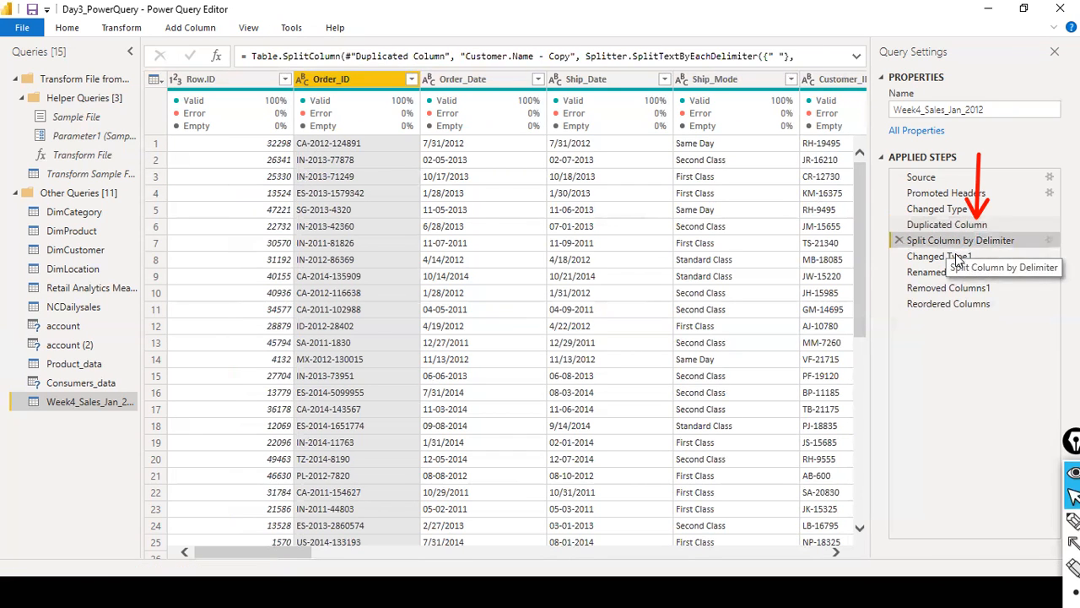
click(953, 257)
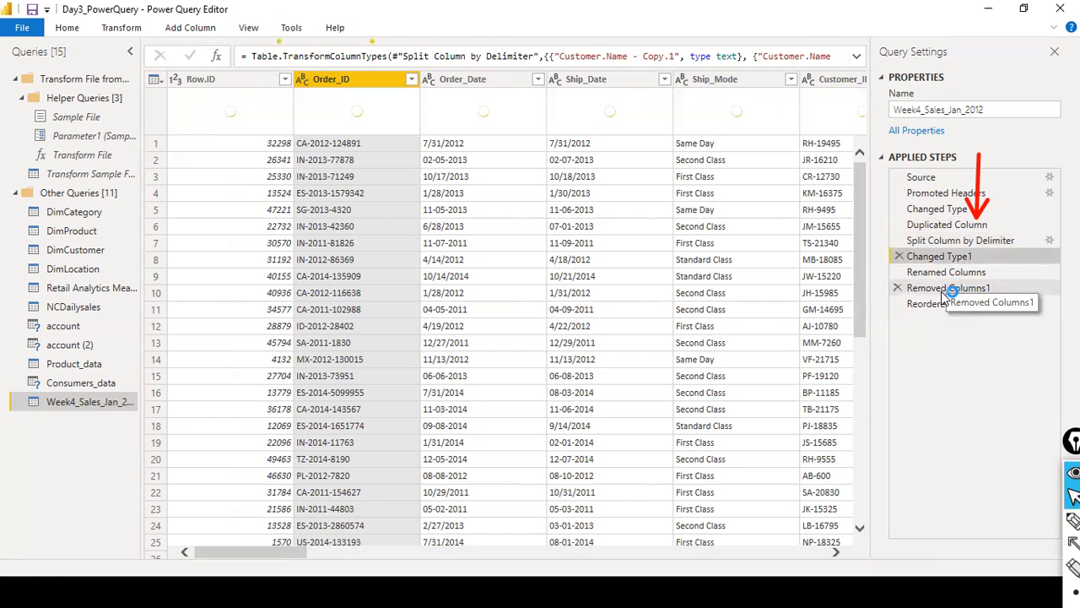
click(939, 305)
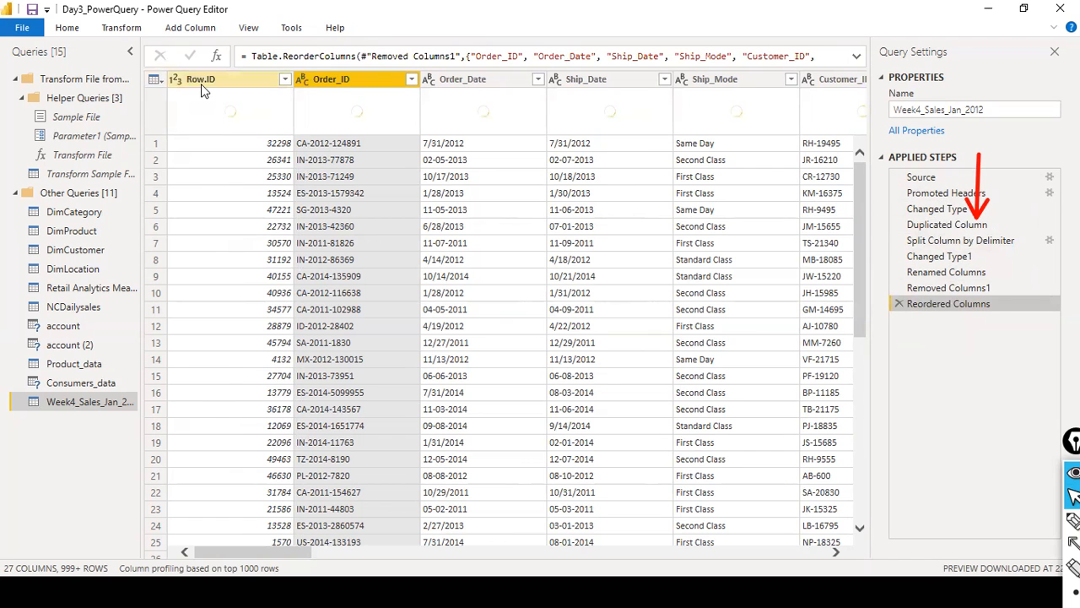
right_click(201, 84)
click(219, 119)
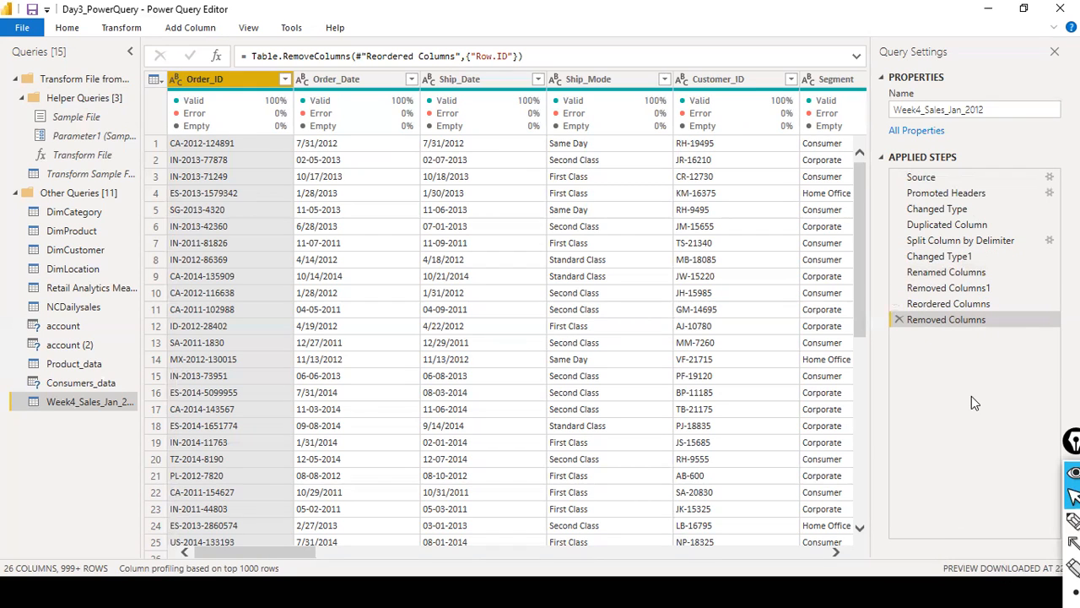
- Review the Renamed Columns step, return to the final Removed Columns step, and examine the data types of the Sales, Profit and Shipping_Cost columns
click(960, 272)
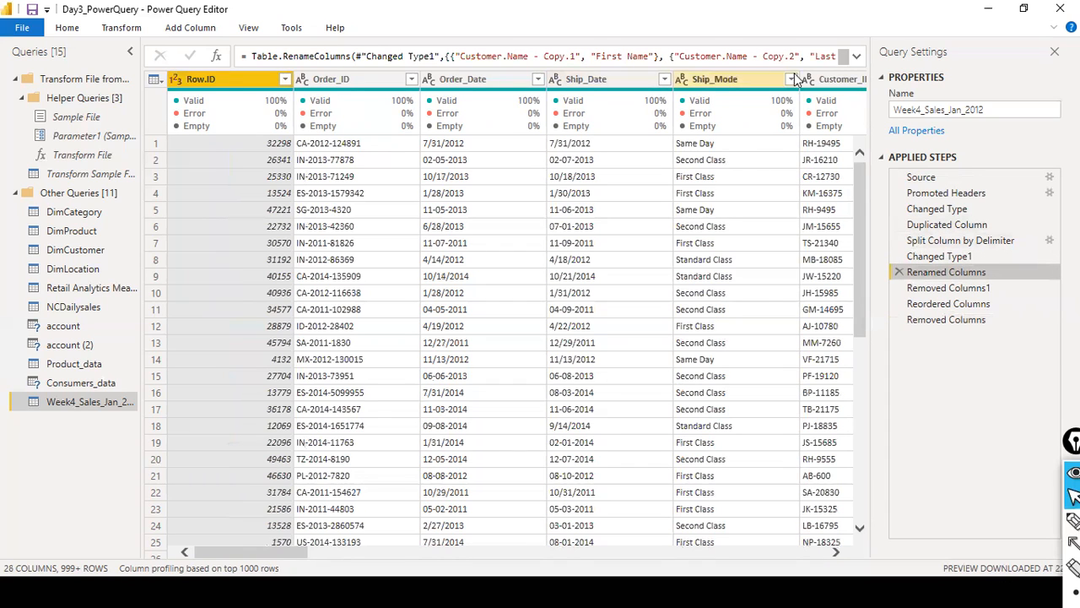
click(933, 306)
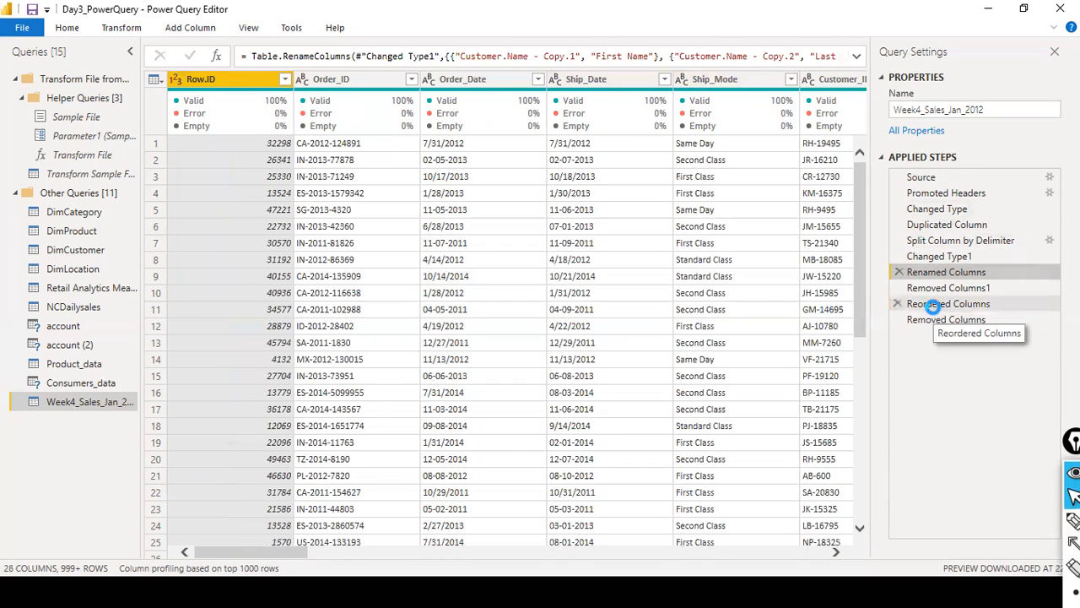
click(943, 321)
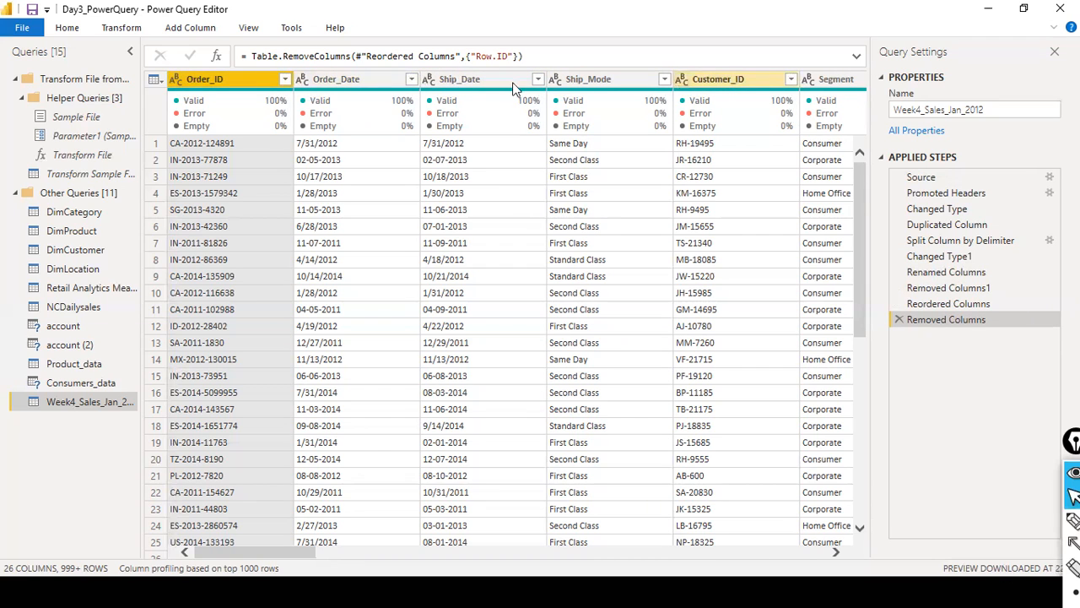
drag(271, 552, 780, 547)
click(563, 79)
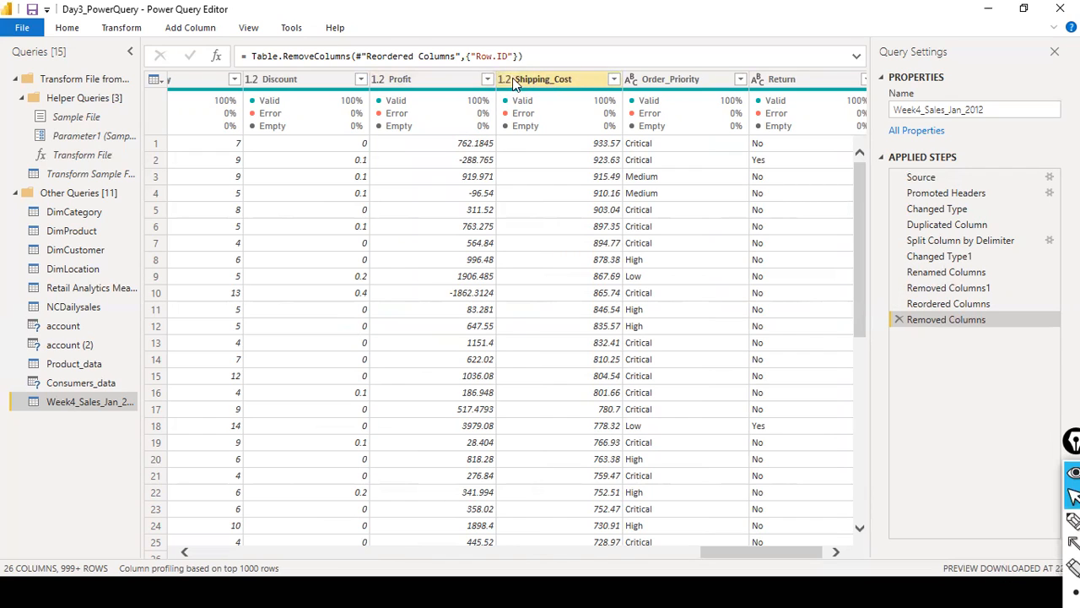
click(396, 82)
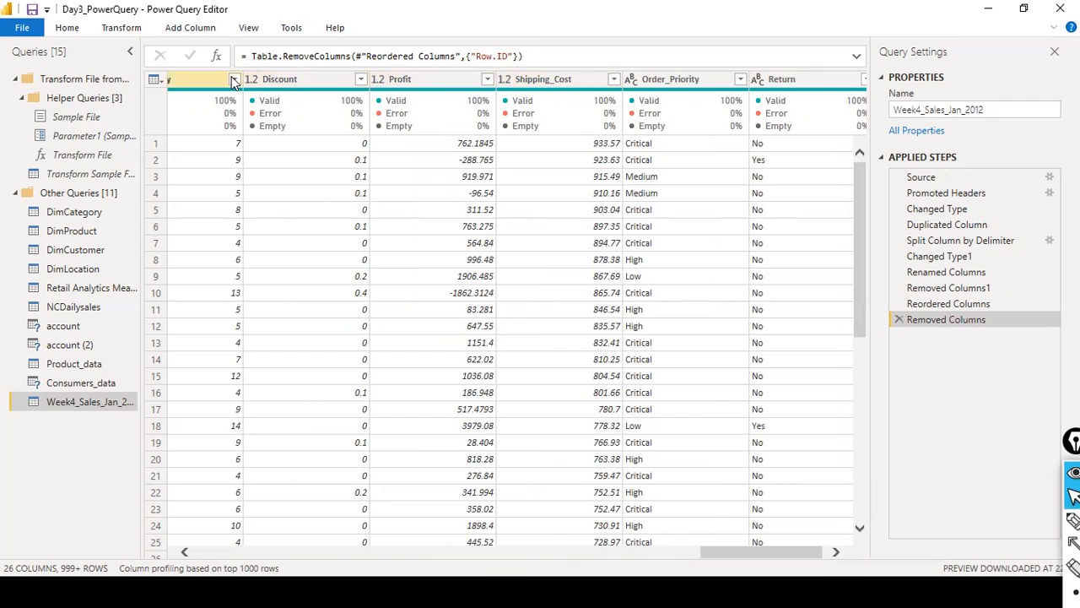
drag(702, 554, 654, 554)
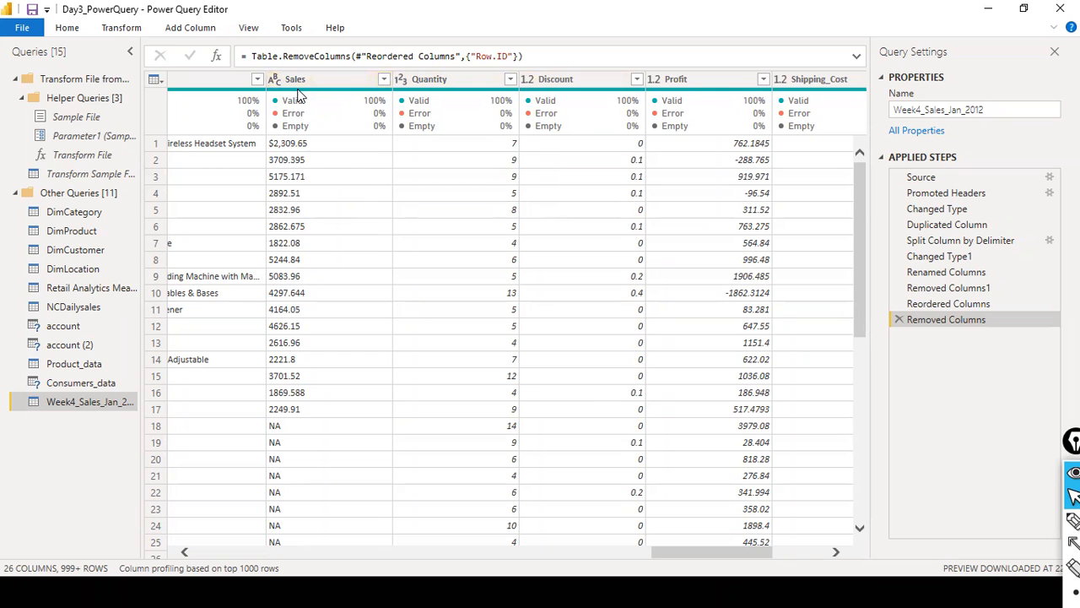
drag(764, 553, 241, 512)
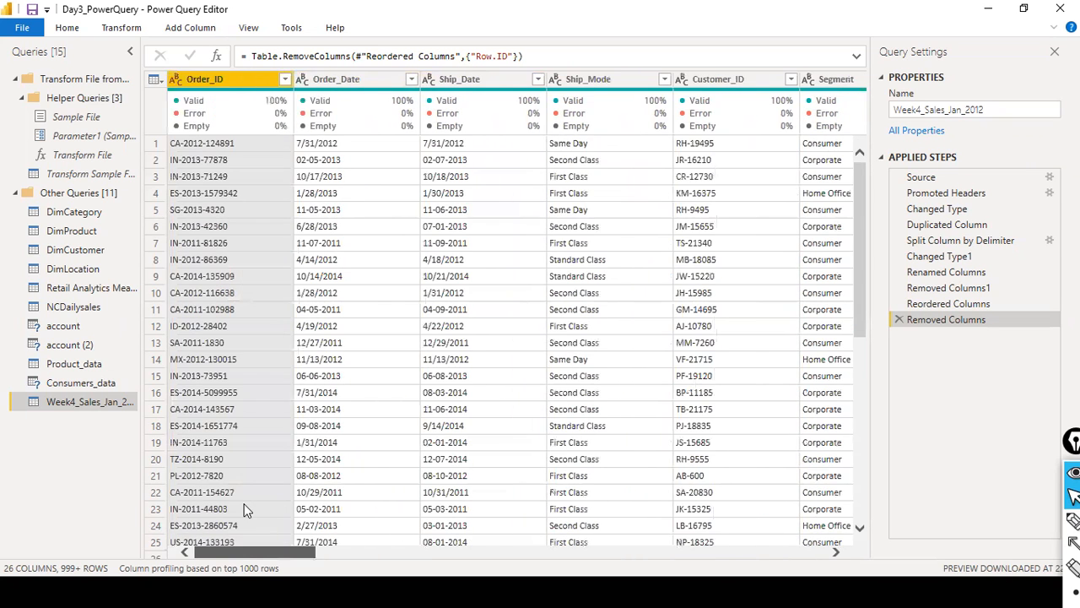
- Replace every "-" with "/" in the values of the Order_Date column
click(346, 79)
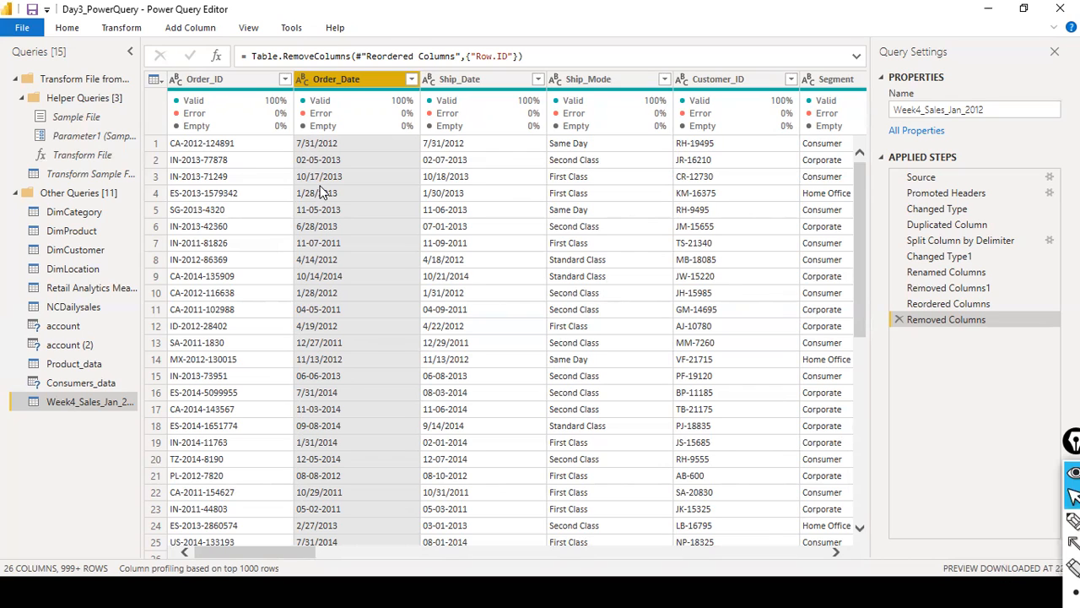
right_click(341, 79)
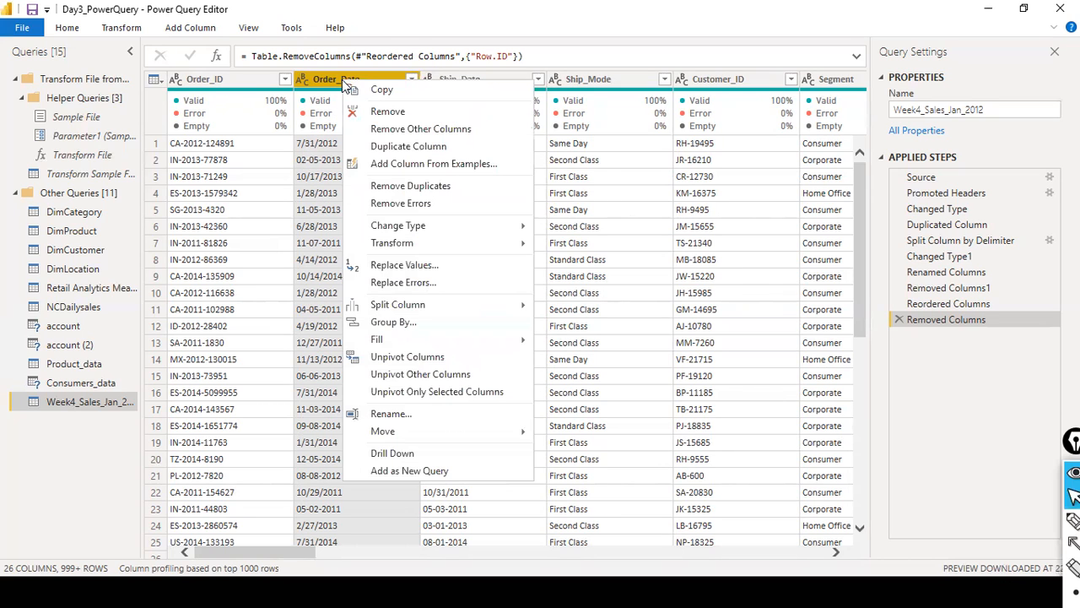
click(340, 74)
right_click(340, 74)
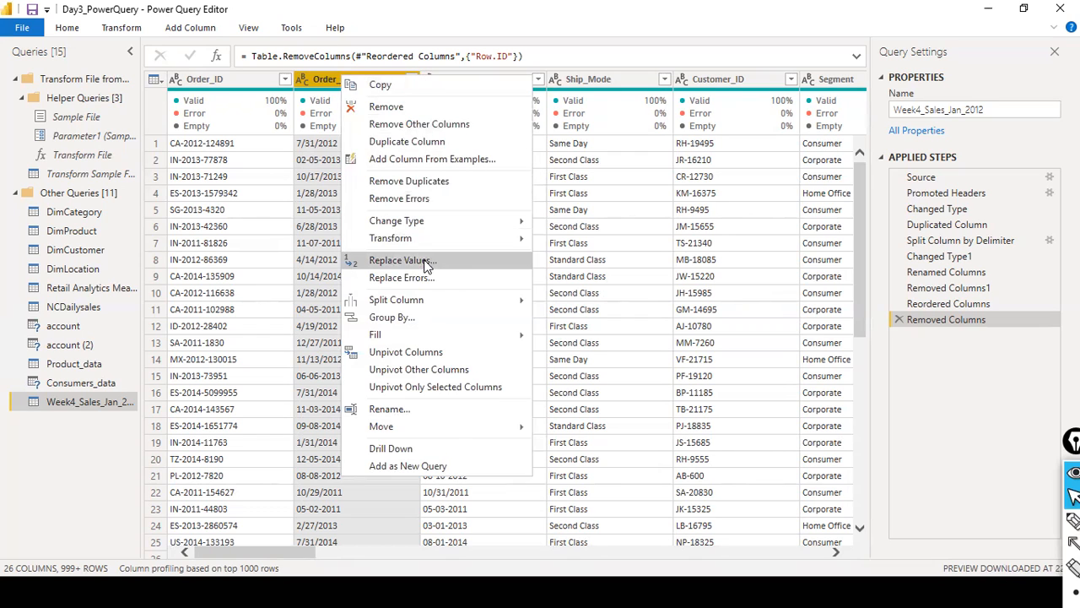
click(422, 261)
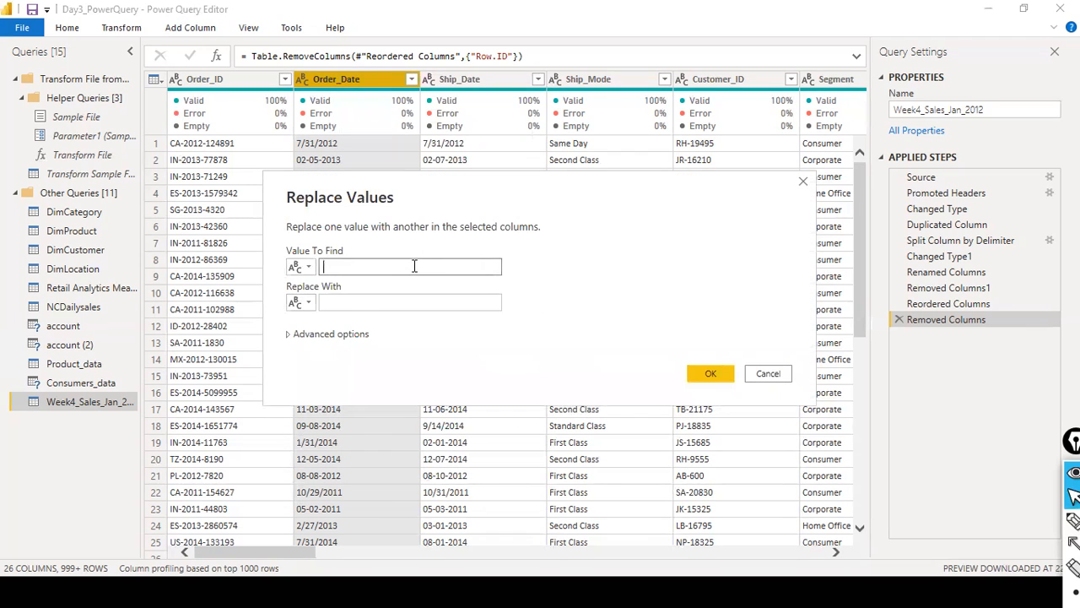
drag(398, 186, 544, 202)
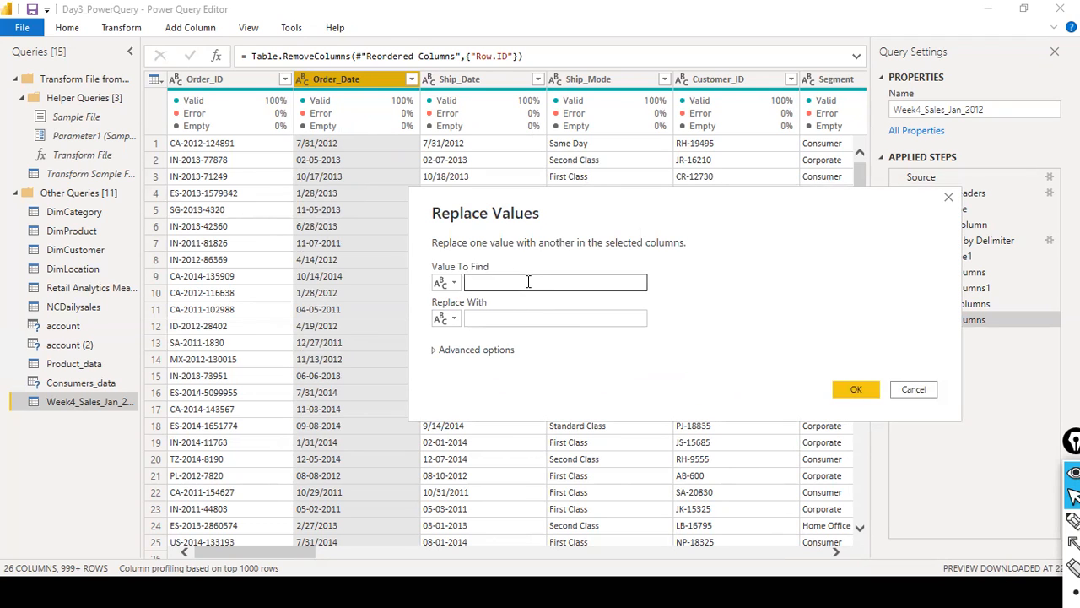
text(-)
key(Tab)
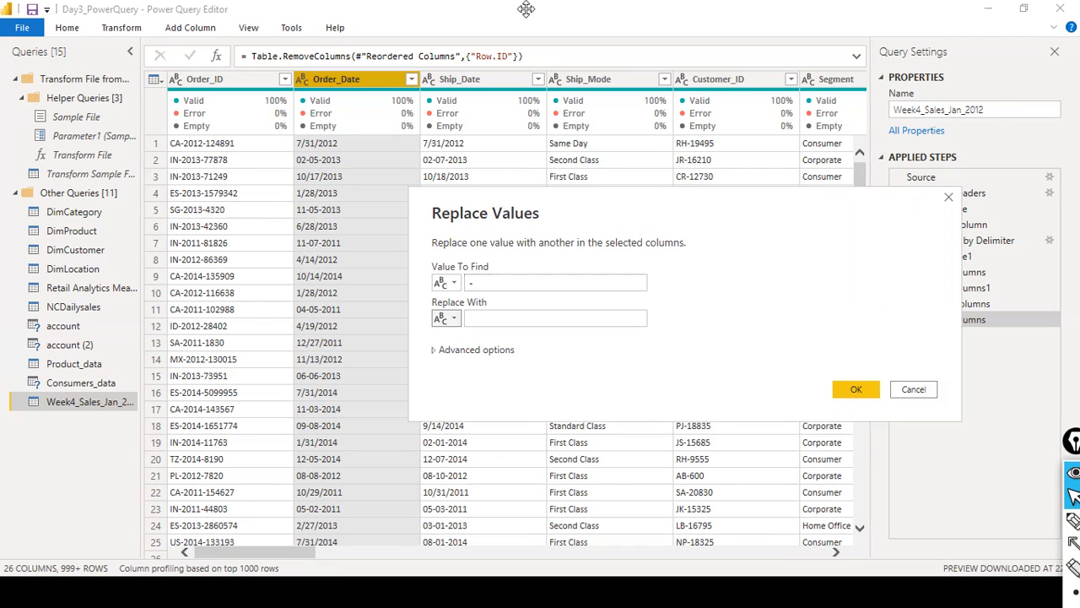
click(479, 321)
text(/)
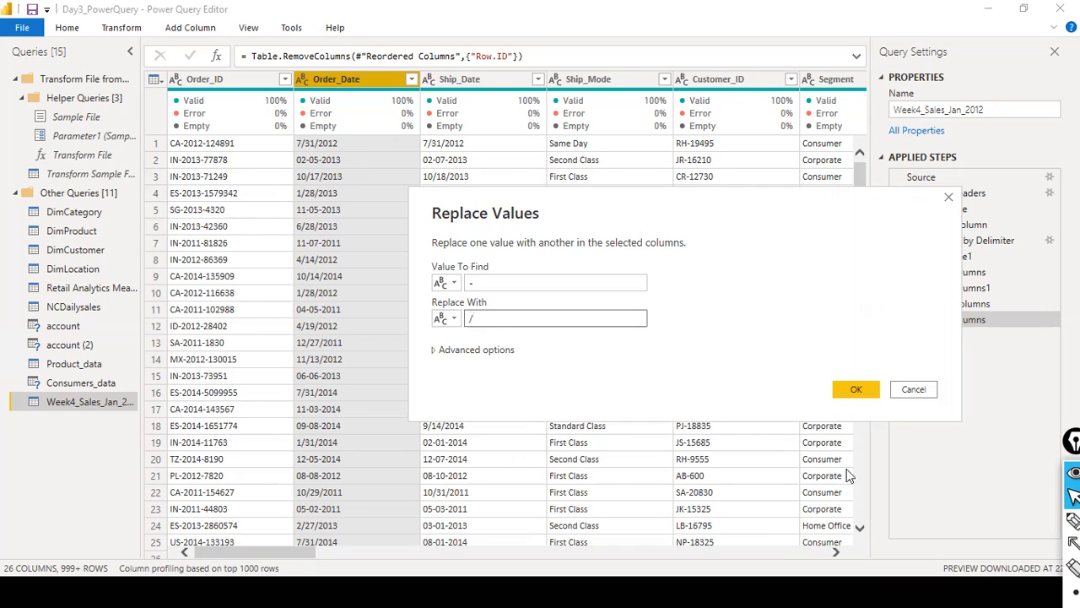
click(859, 394)
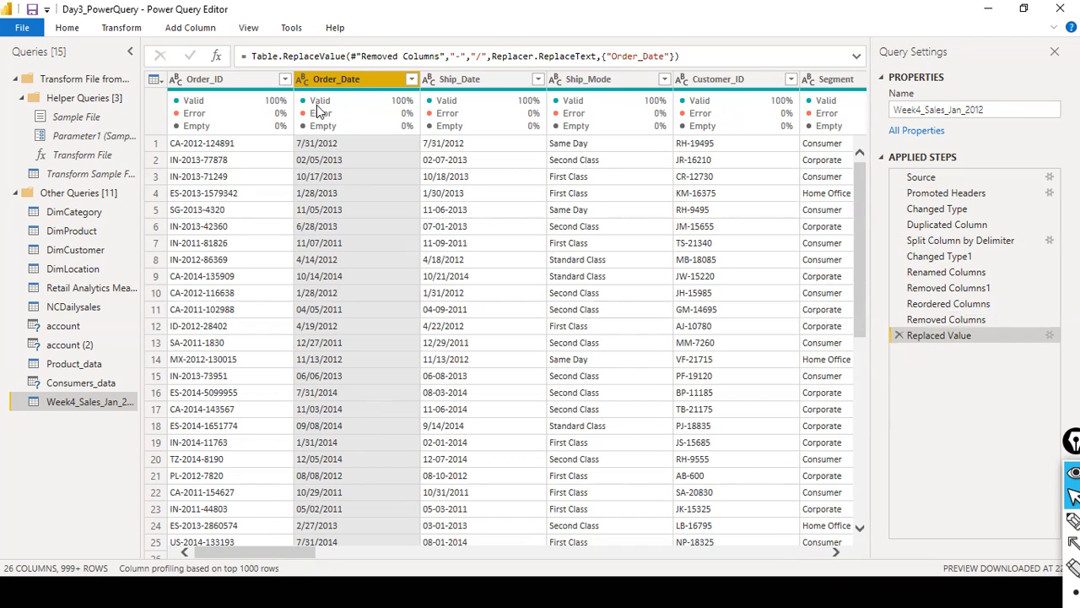
- Change the Order_Date column's type to Date using the English (United States) locale
click(303, 81)
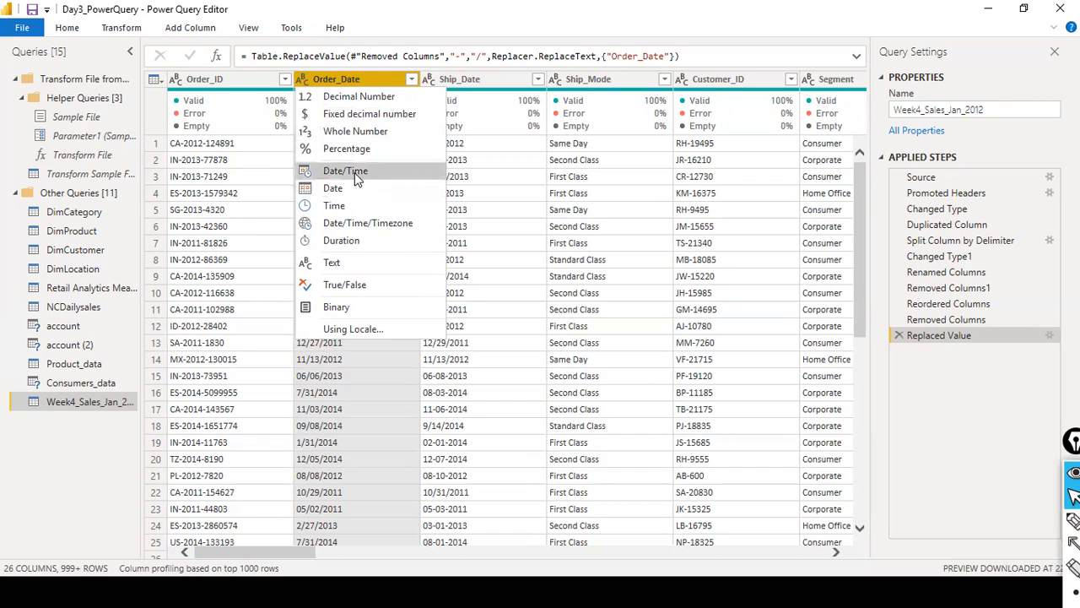
click(363, 329)
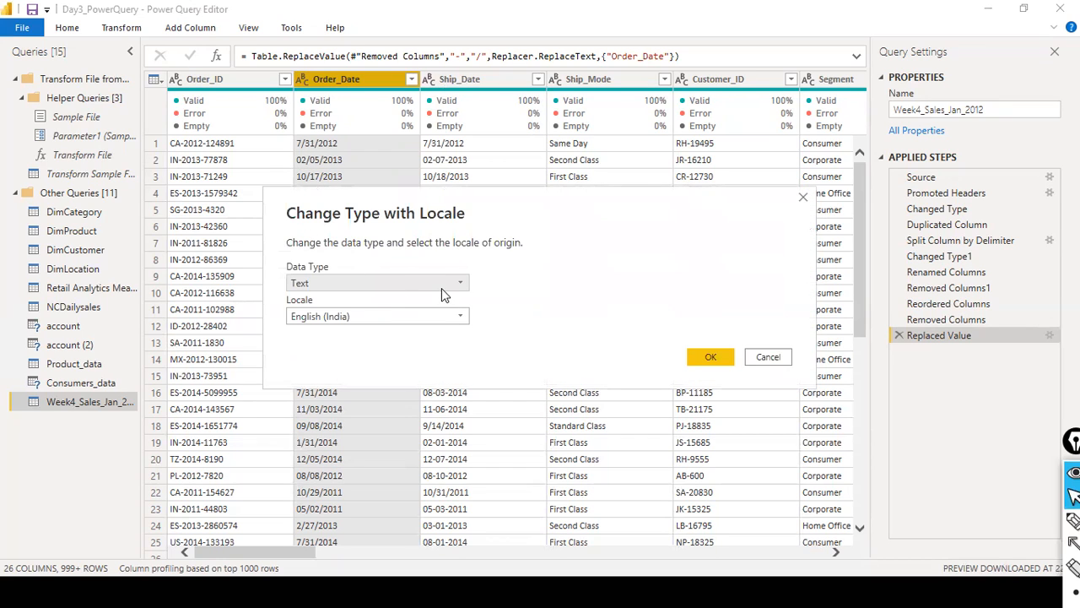
click(463, 292)
click(352, 379)
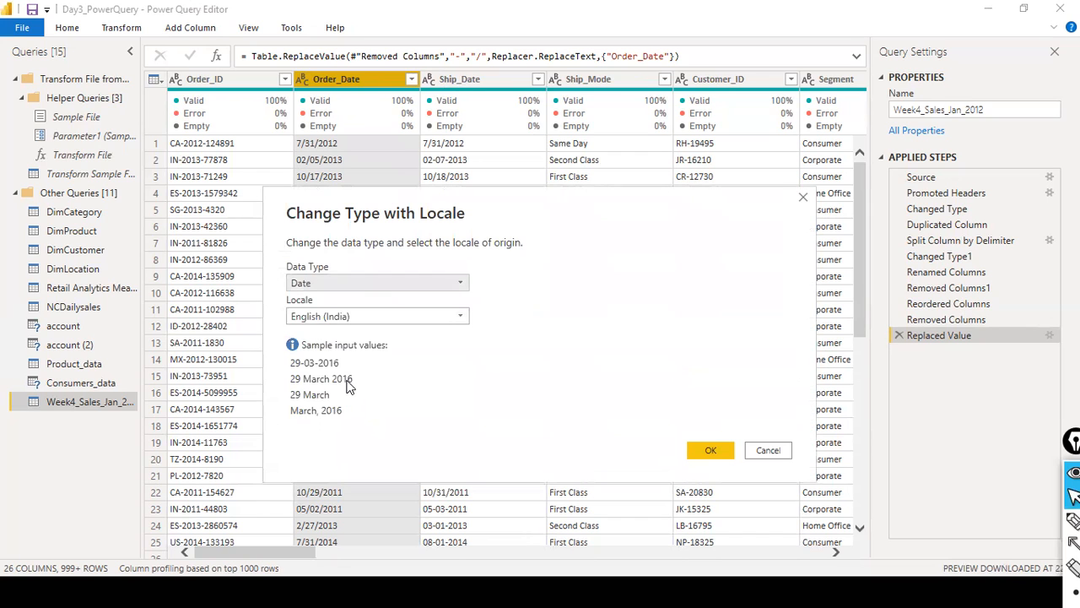
click(462, 316)
scroll(468, 417, down, 20)
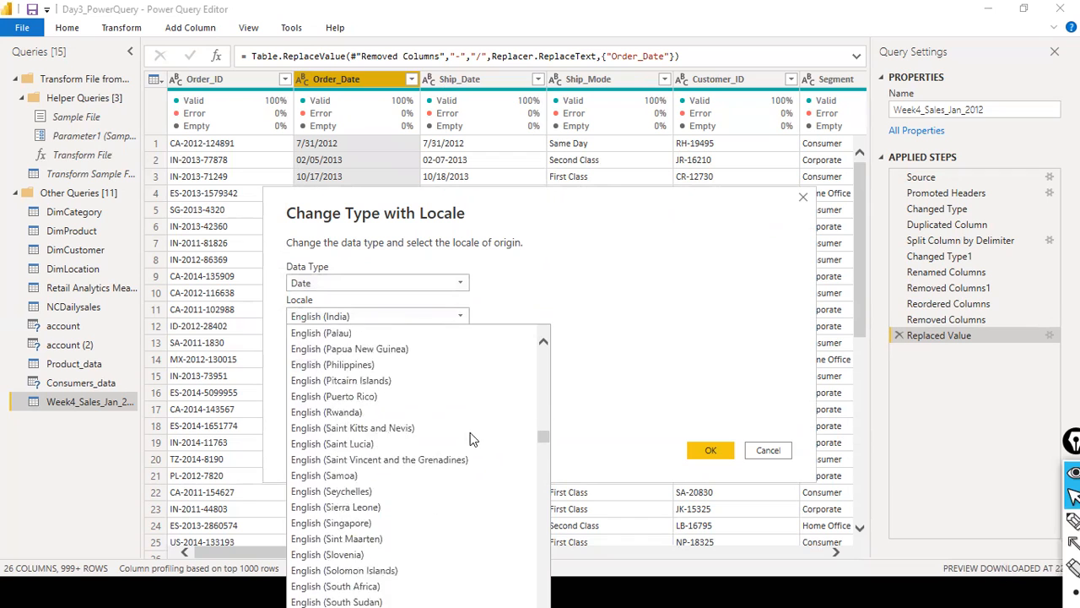
scroll(471, 437, down, 8)
scroll(471, 437, up, 2)
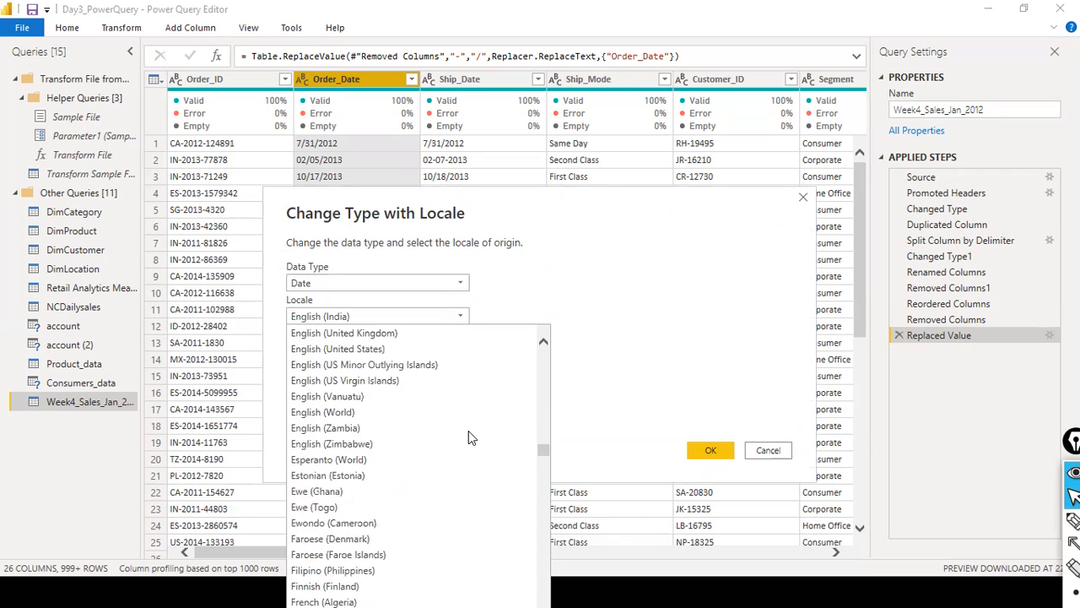
scroll(468, 431, up, 1)
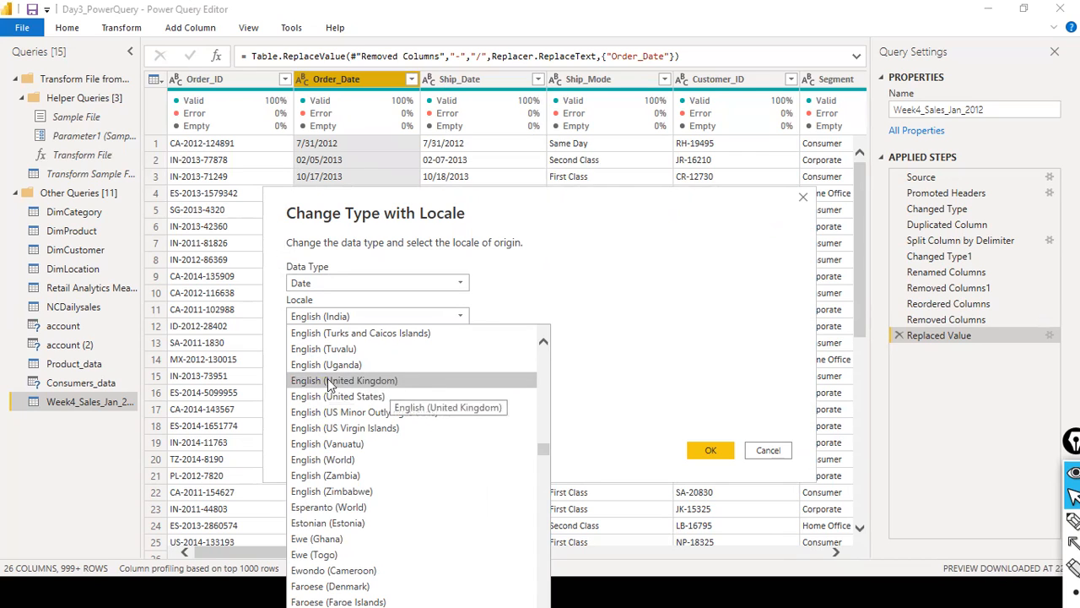
click(380, 396)
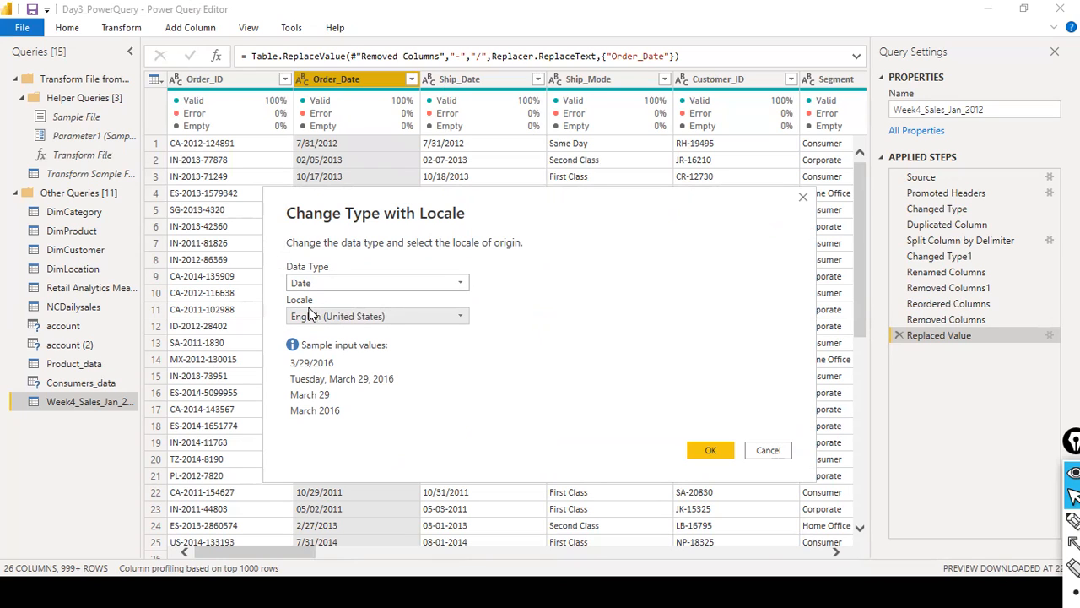
click(711, 450)
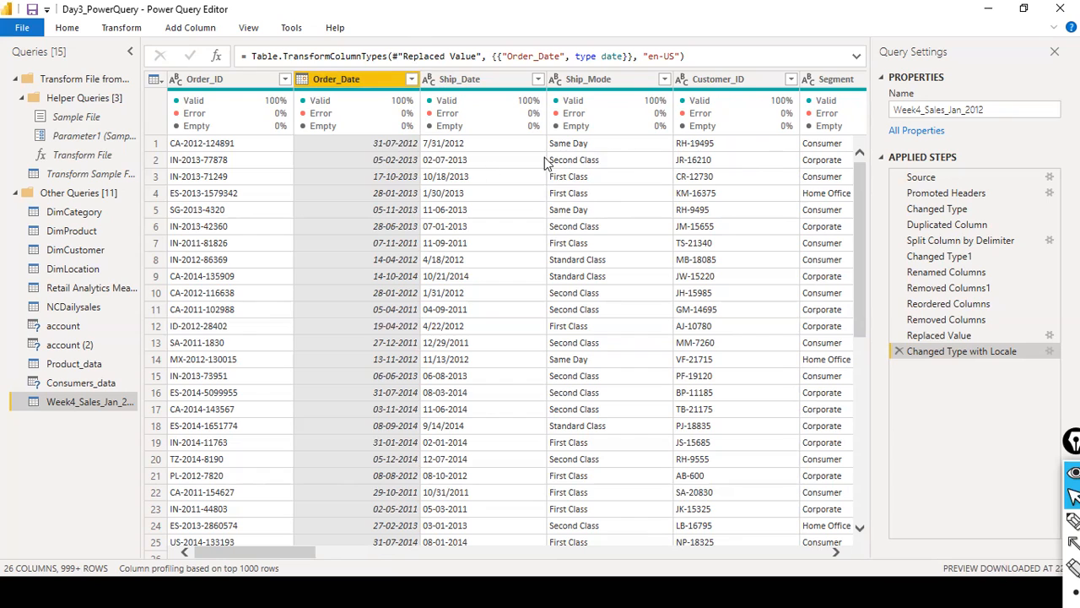
- Add a Year column extracted from Order_Date and move it directly after the Order_Date column
mouse_move(859, 119)
click(73, 30)
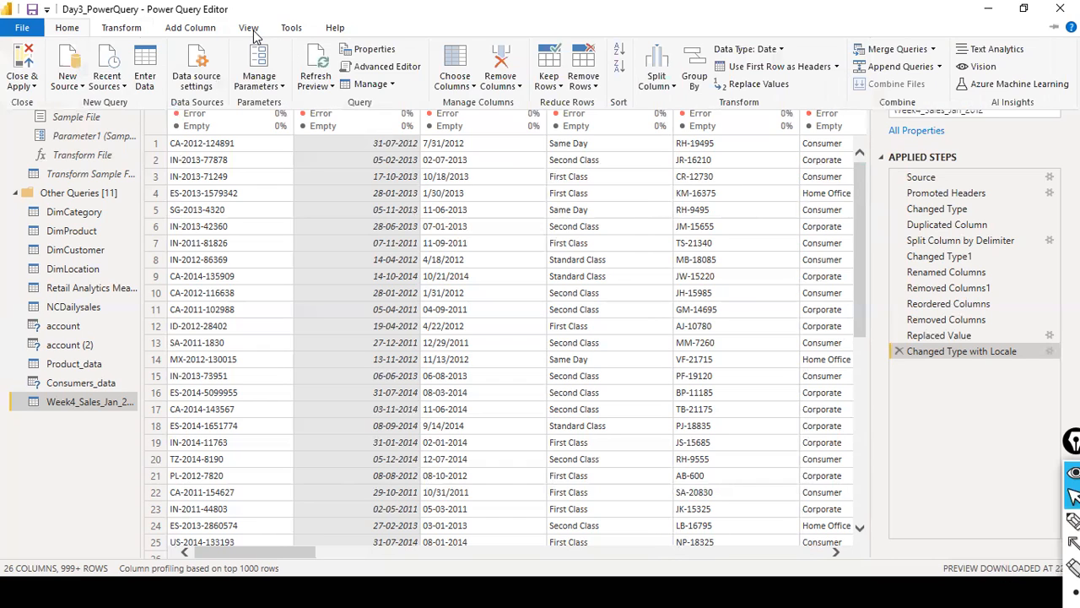
click(216, 30)
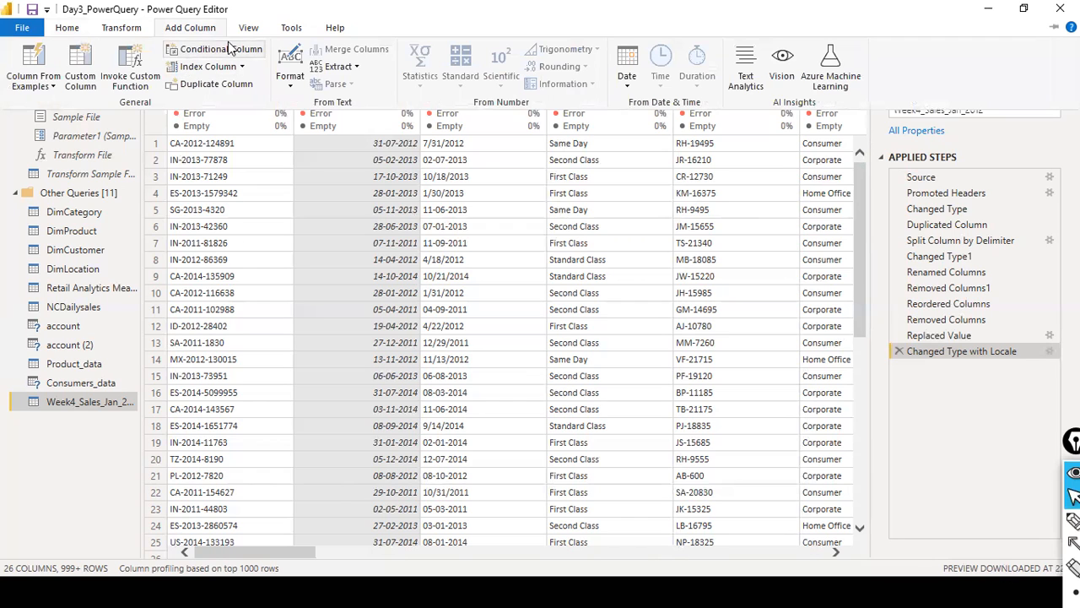
click(629, 88)
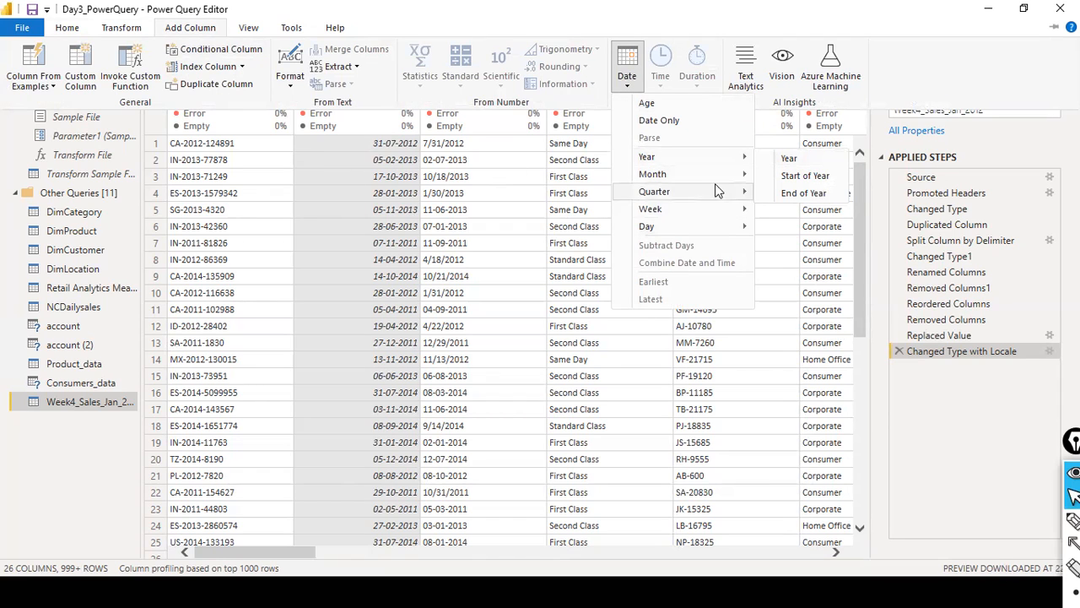
click(804, 163)
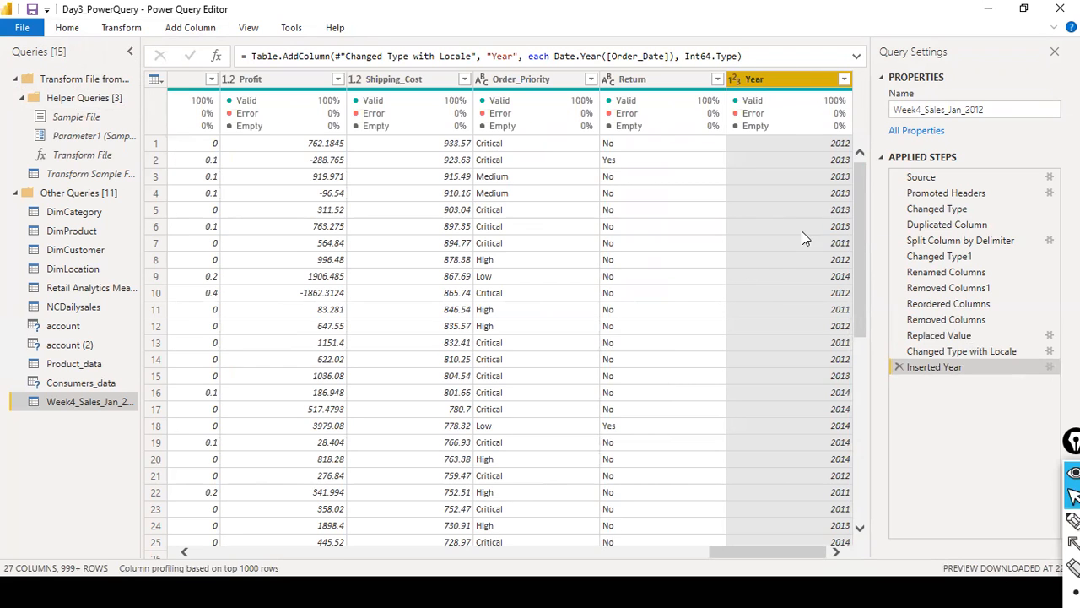
drag(785, 89, 400, 93)
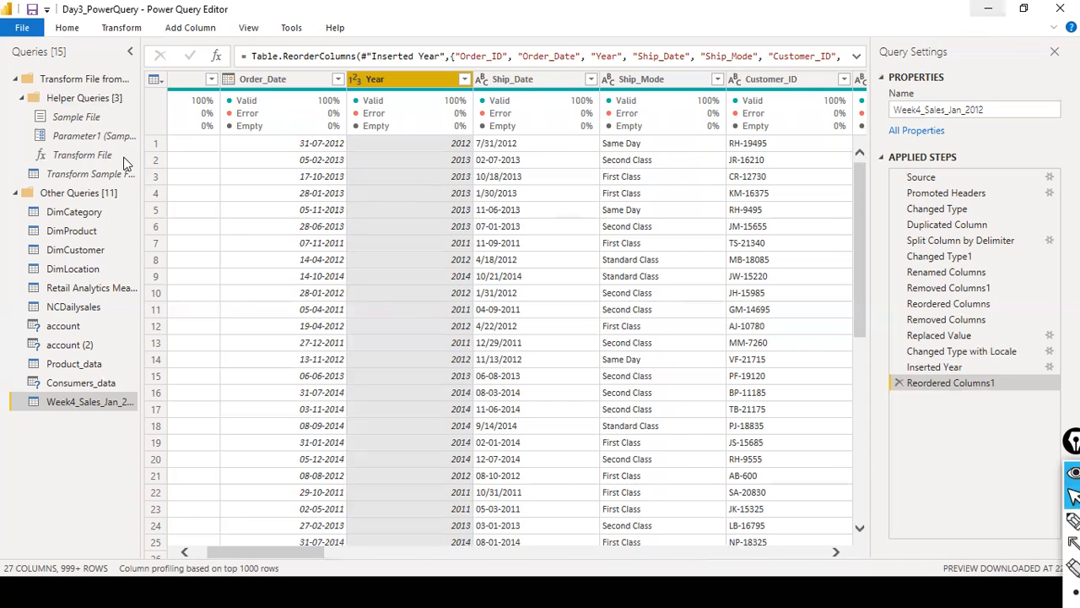
- Add a Month number column extracted from Order_Date and place it between Year and Ship_Date
click(273, 82)
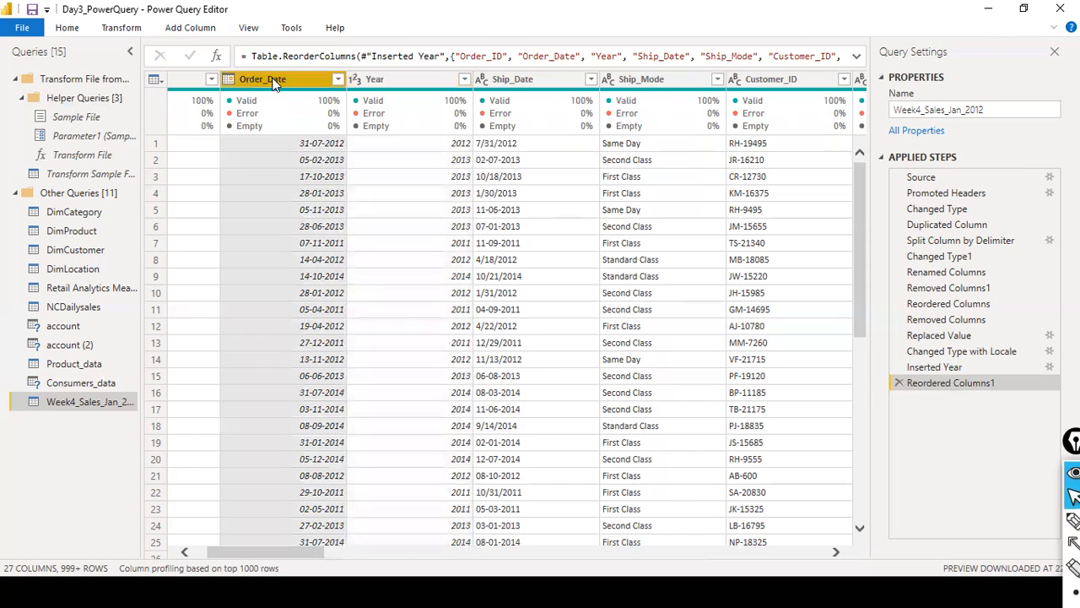
click(166, 31)
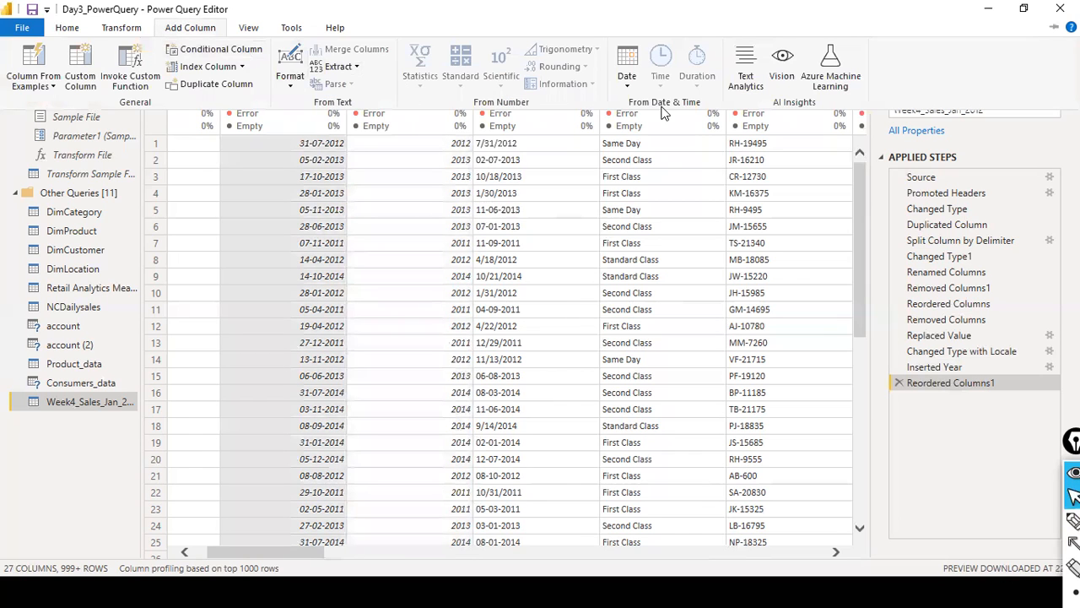
click(627, 80)
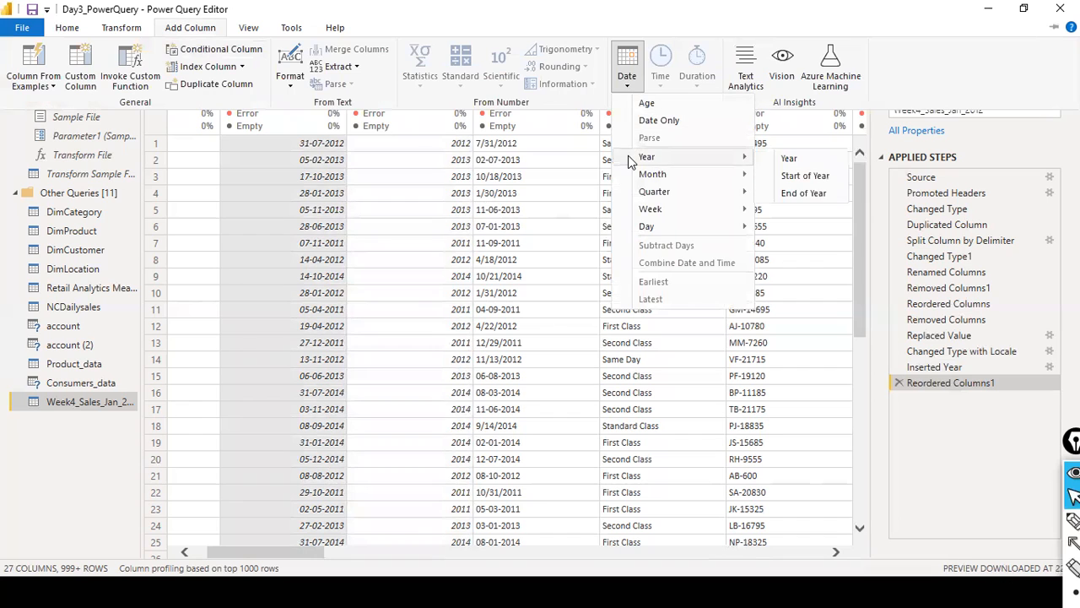
mouse_move(645, 173)
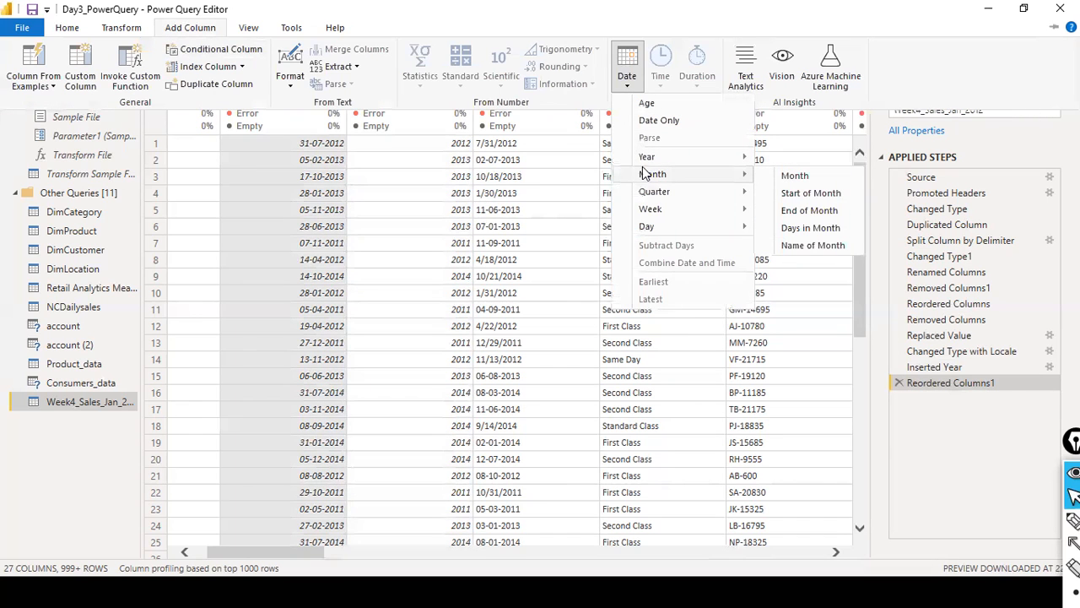
click(789, 175)
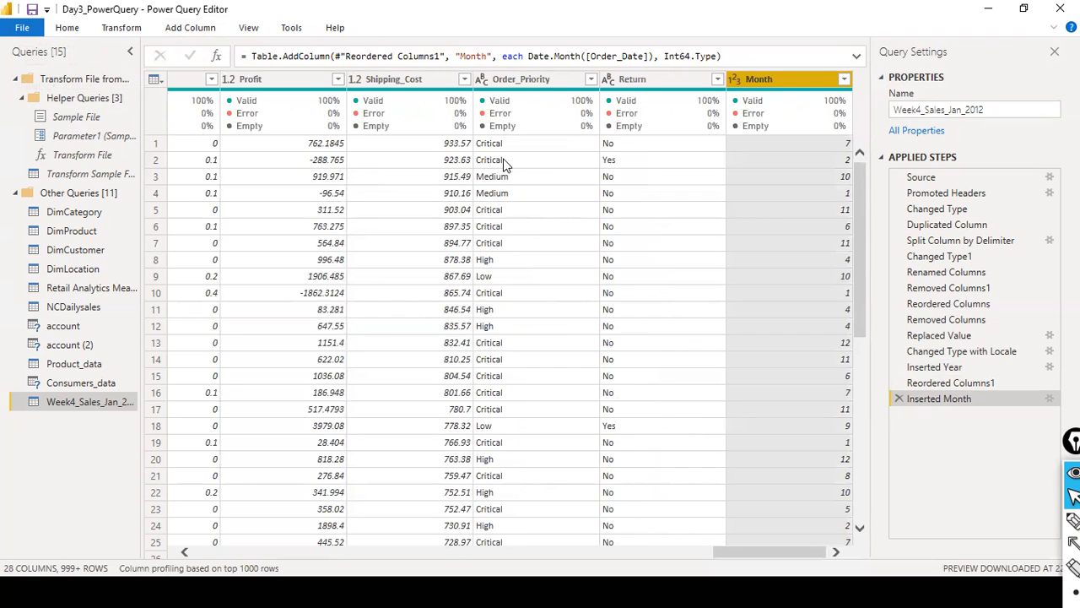
drag(784, 89, 132, 93)
drag(131, 91, 545, 107)
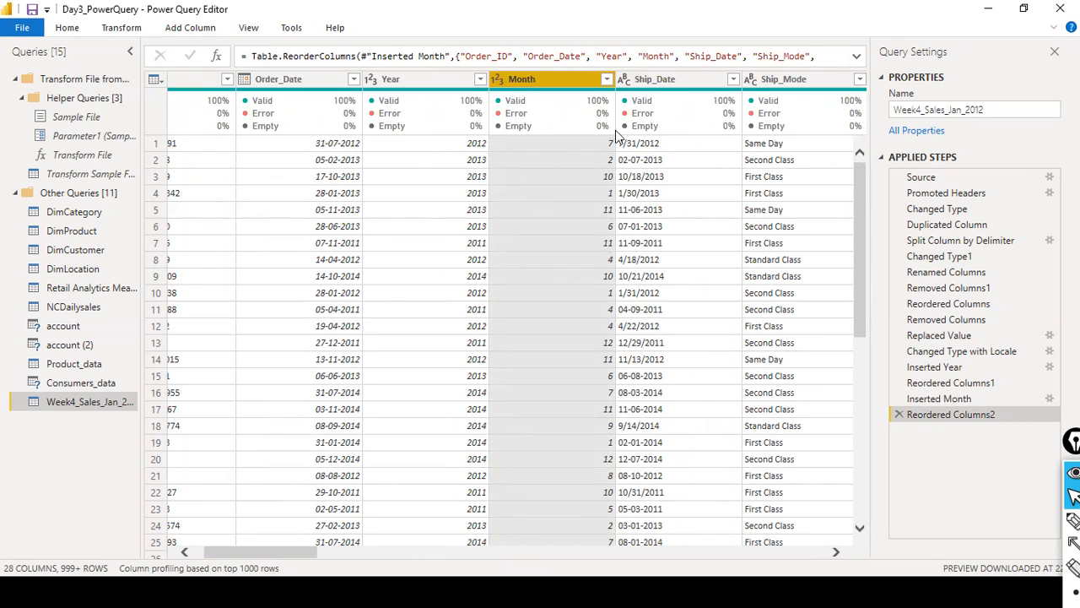
- Filter the Year column to keep only the rows for 2013 and 2014
click(480, 78)
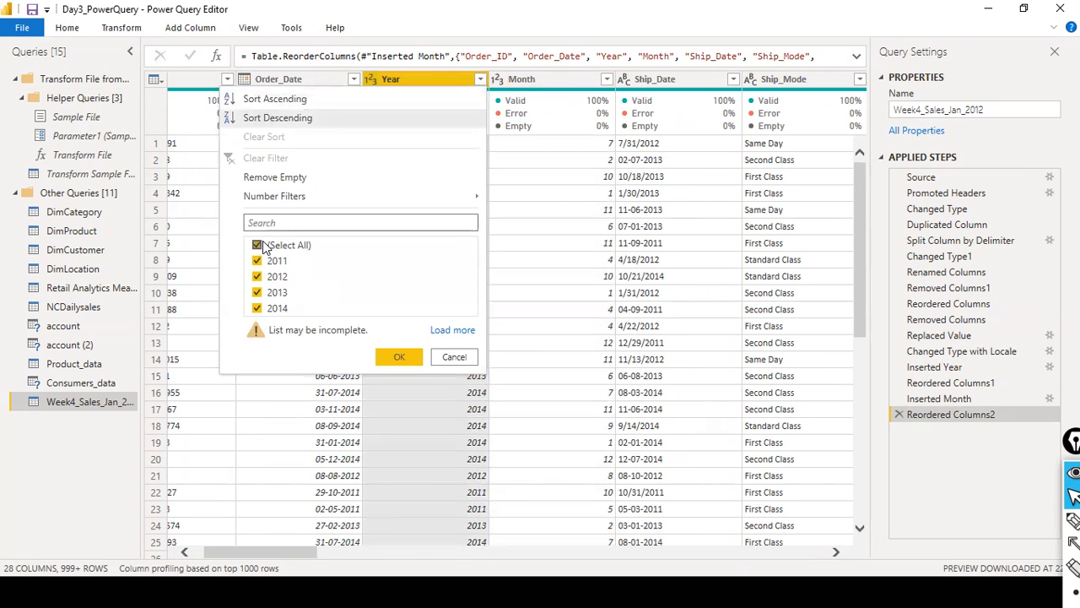
click(257, 245)
click(257, 293)
click(256, 309)
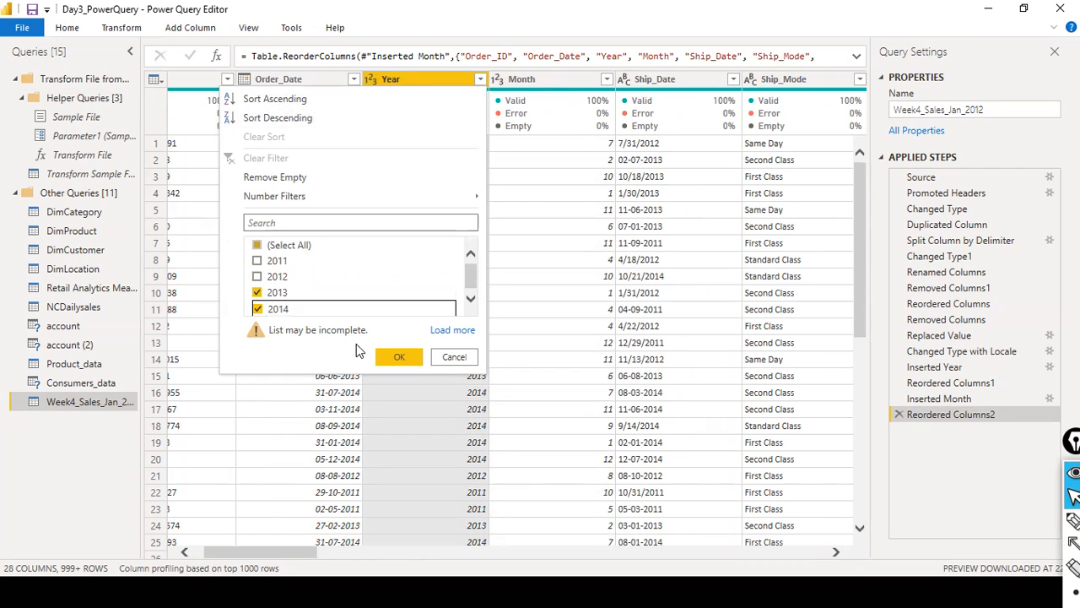
click(399, 357)
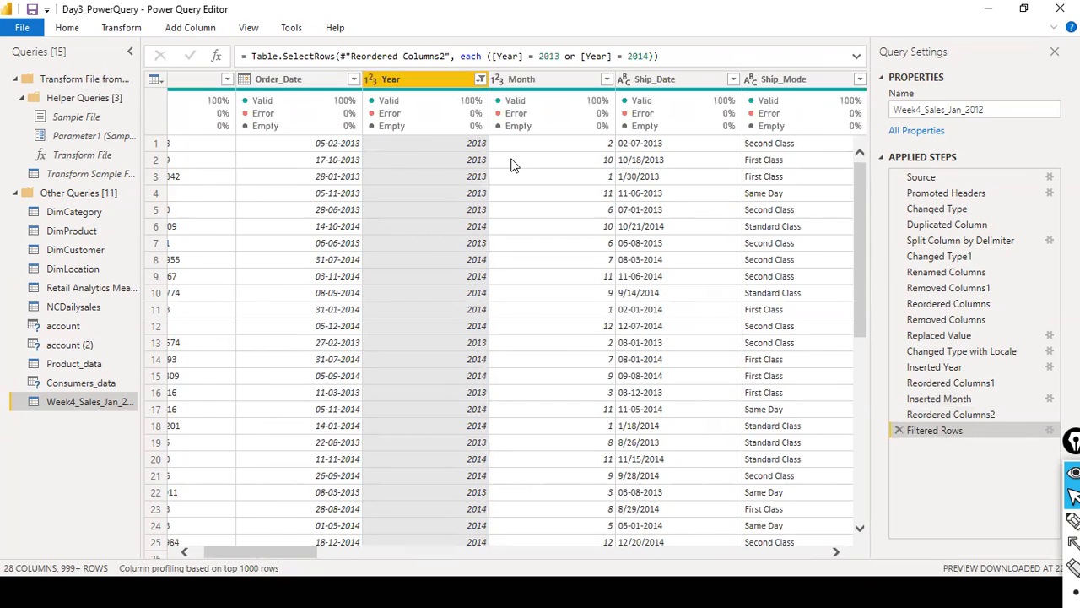
- Filter the Month column to keep only months 11 and 12
click(606, 79)
click(385, 247)
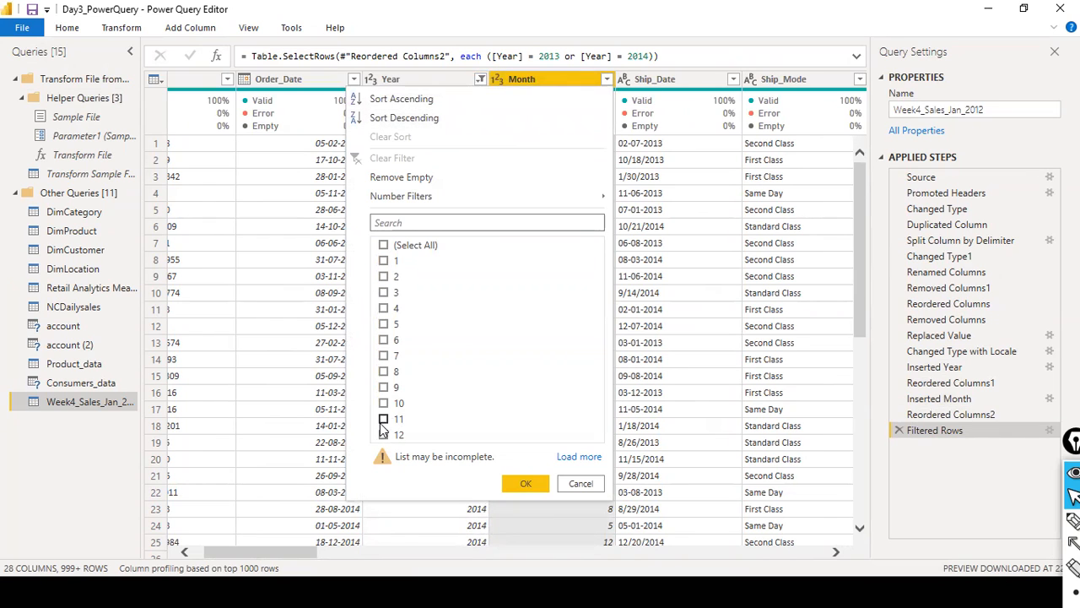
click(384, 420)
click(384, 435)
click(516, 484)
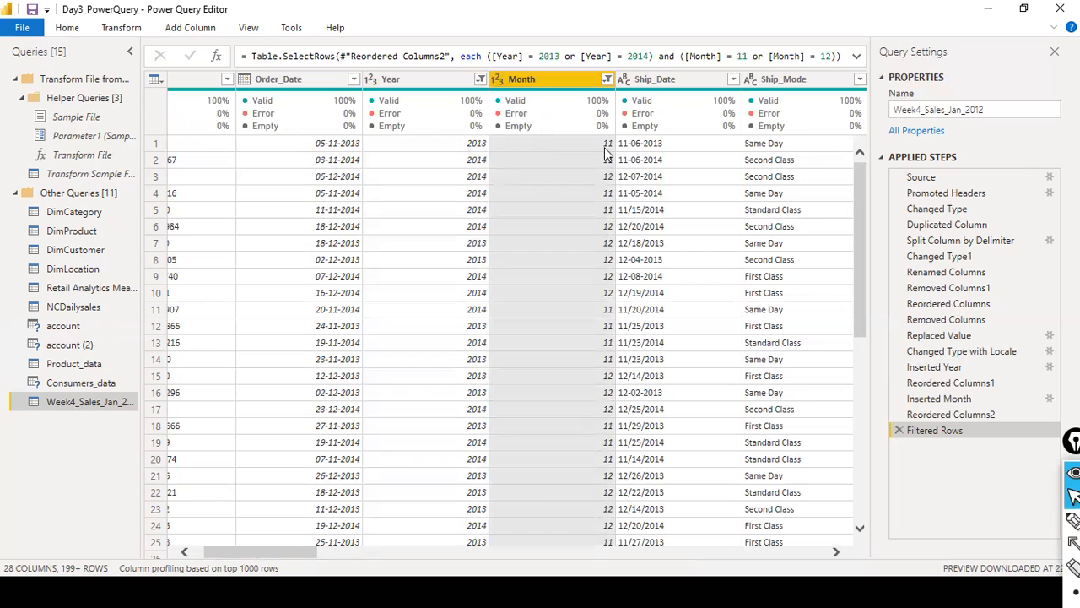
drag(301, 550, 82, 504)
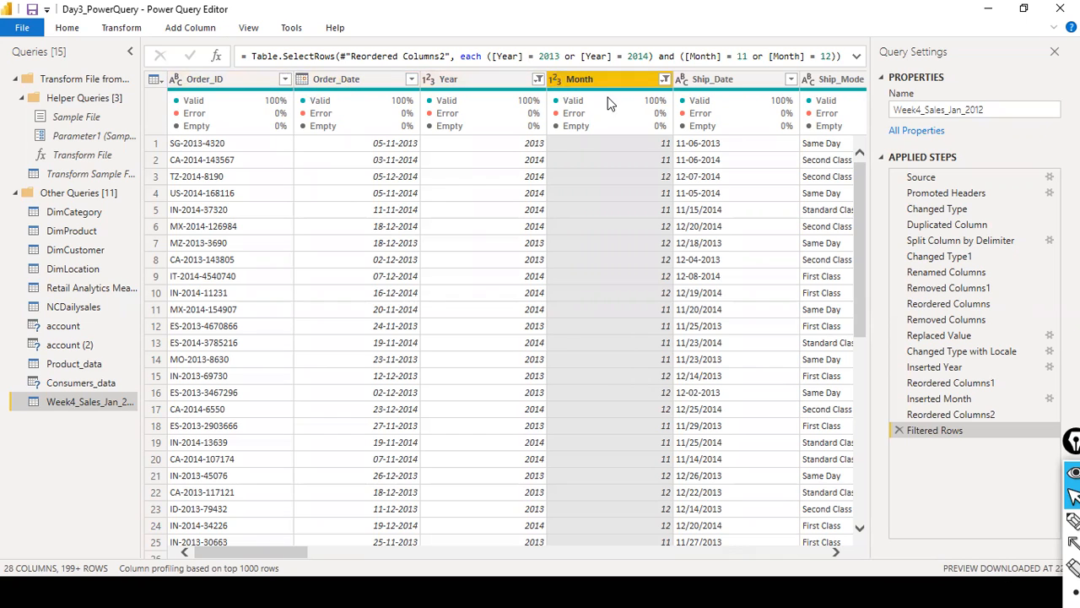
- Start an on-screen text note over the query list with the line "Rename a table"
mouse_move(588, 112)
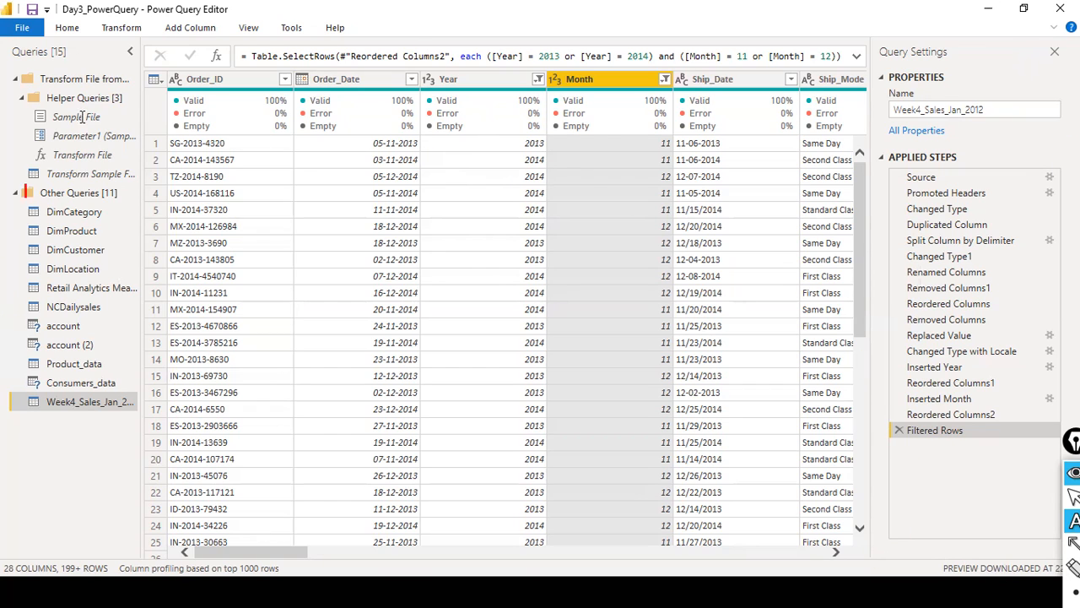
click(25, 64)
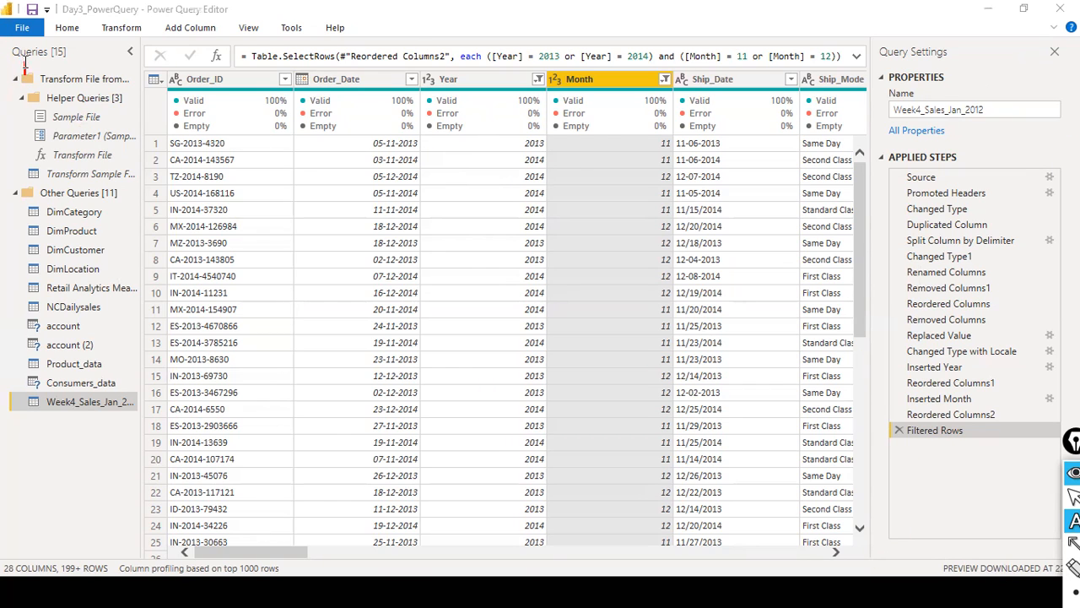
click(77, 64)
text(Rename )
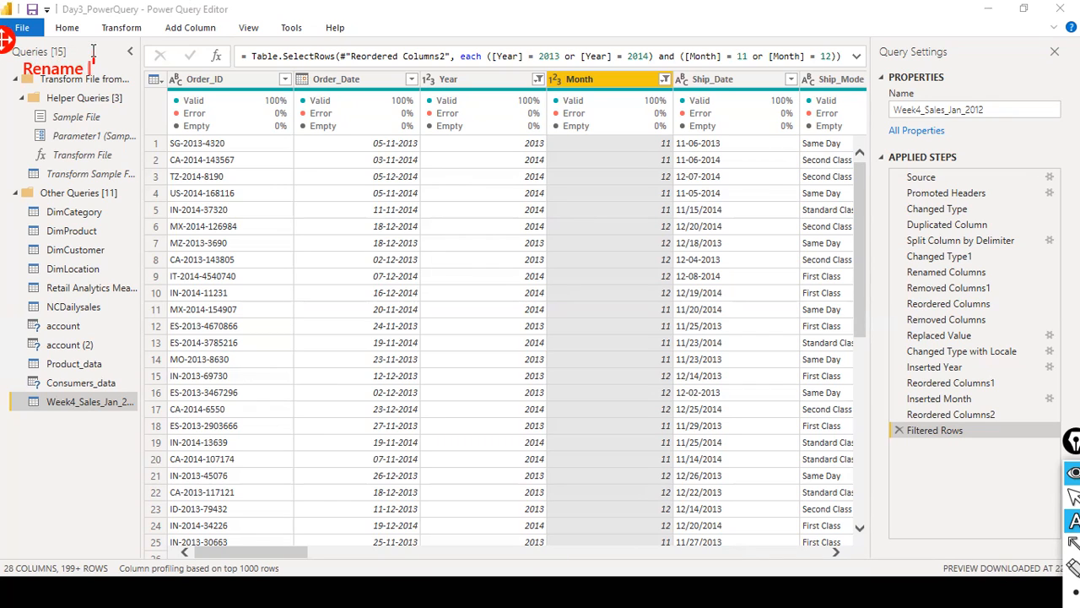
text(a tabb)
key(BackSpace)
text(el)
key(BackSpace)
key(BackSpace)
text(le)
key(BackSpace)
text(e)
key(Return)
- Add "rename a column" as the second line of the on-screen note
text(rename a column)
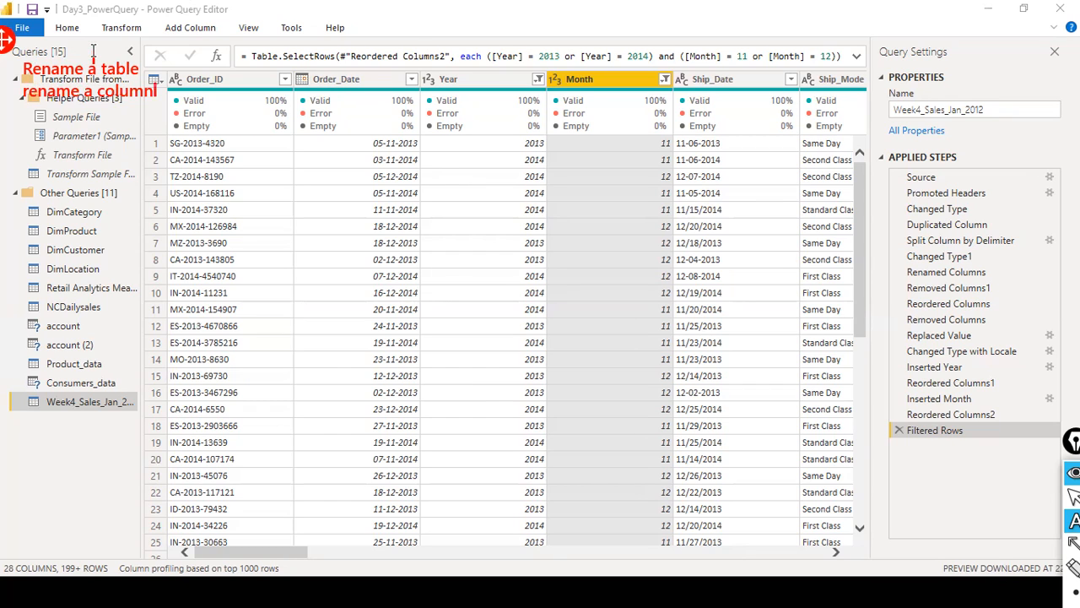
key(BackSpace)
text(n)
key(Return)
- Add the line "reordererd the columns" to the on-screen note
text(reordere)
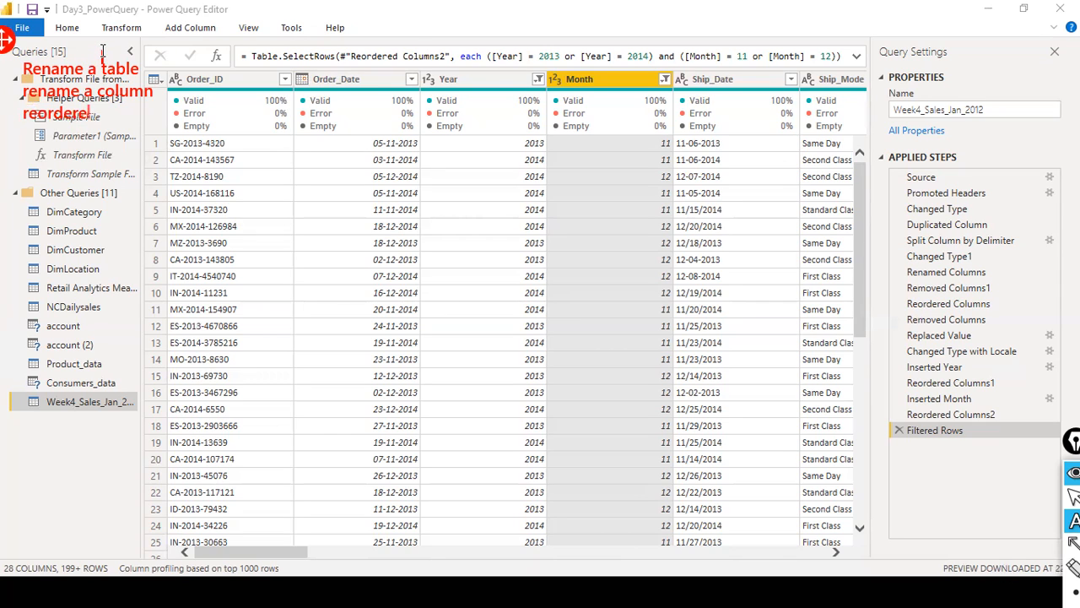
text(d)
key(BackSpace)
key(BackSpace)
key(BackSpace)
text(ed the cll)
key(BackSpace)
text(olumns)
key(Return)
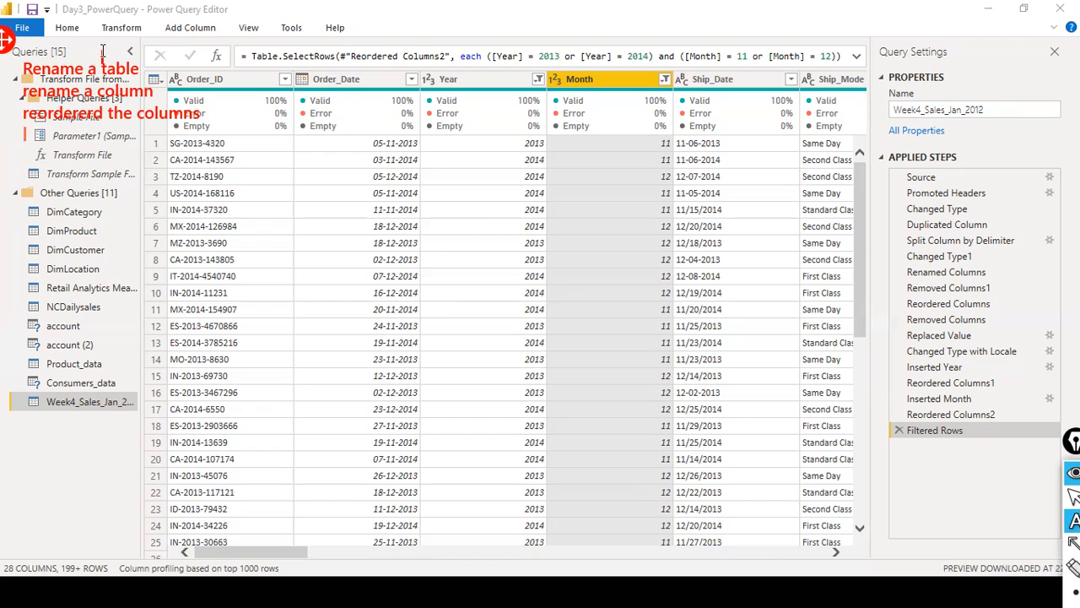
- Add the line "Changed the data type" beneath the column reordering line of the note
key(BackSpace)
key(BackSpace)
text(data)
text(C)
text(hanged the )
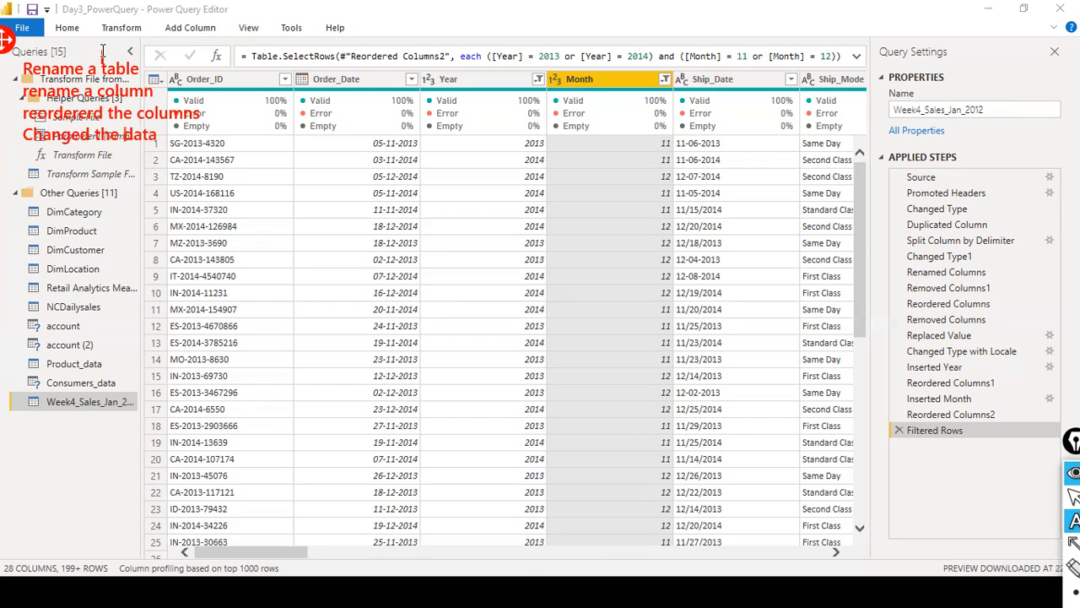
text( type)
key(Return)
- Insert the line "replaced all the - by / slash" above the data type line of the note
text(replaced)
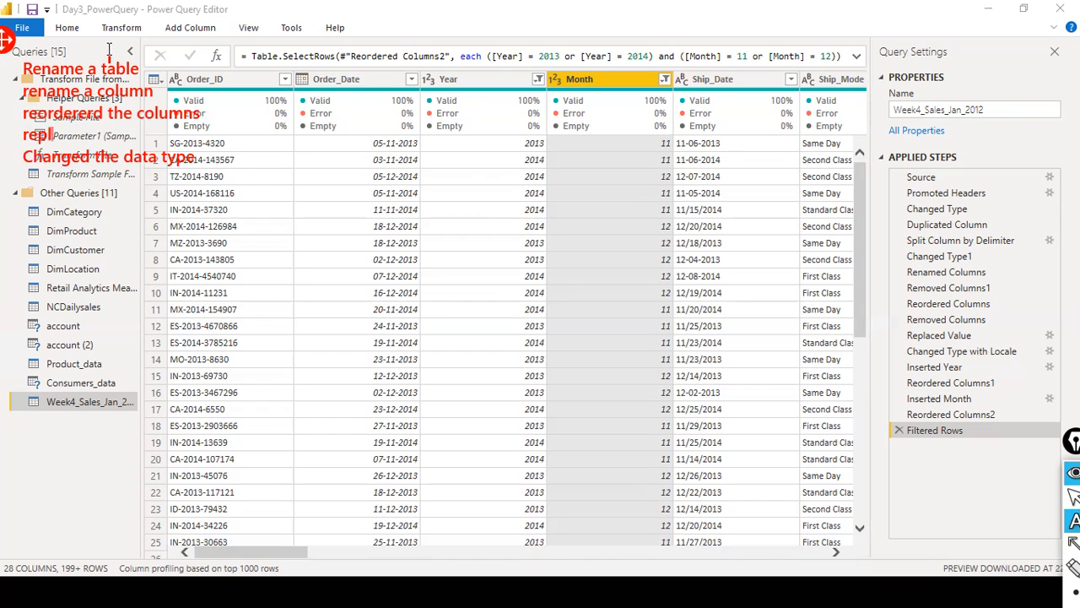
text(he)
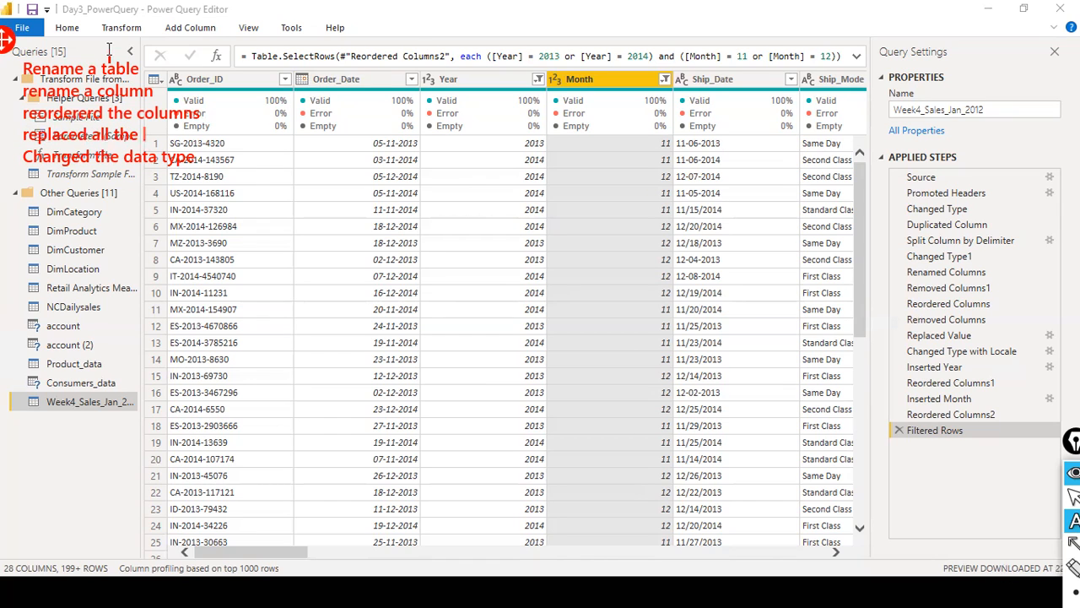
text( - bl)
text(y / sla)
text(shl)
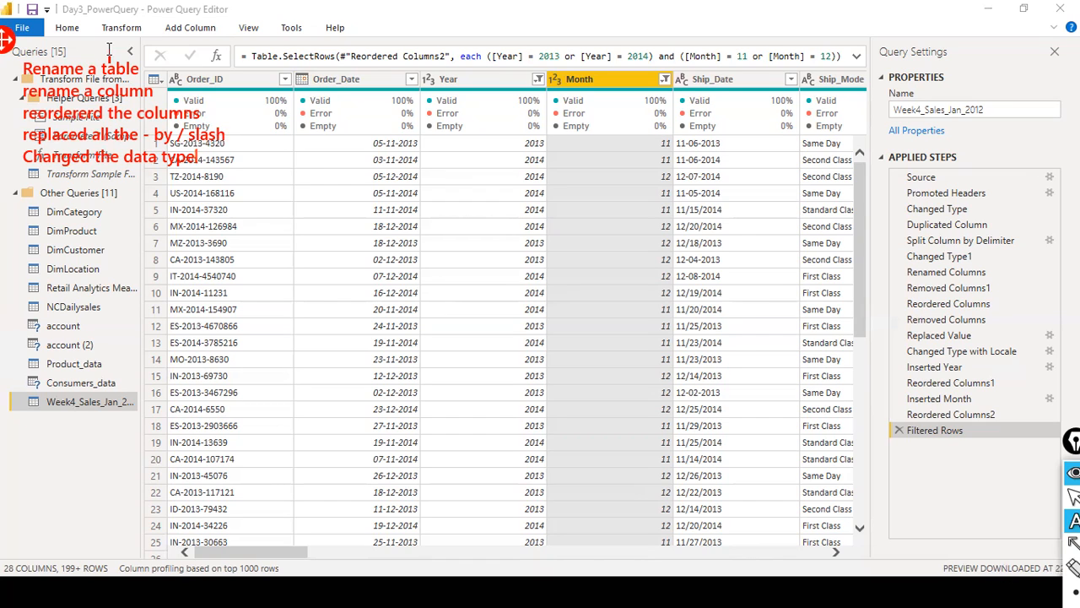
text( to date extraddcti)
- Extend the data type line with "to date" and add the line "extracted and created new collumns" to the note
key(BackSpace)
key(BackSpace)
key(BackSpace)
key(BackSpace)
key(BackSpace)
key(BackSpace)
key(BackSpace)
key(BackSpace)
key(BackSpace)
key(BackSpace)
text(c)
key(BackSpace)
text(extral)
key(BackSpace)
text(cted and cl)
key(BackSpace)
text(reated new)
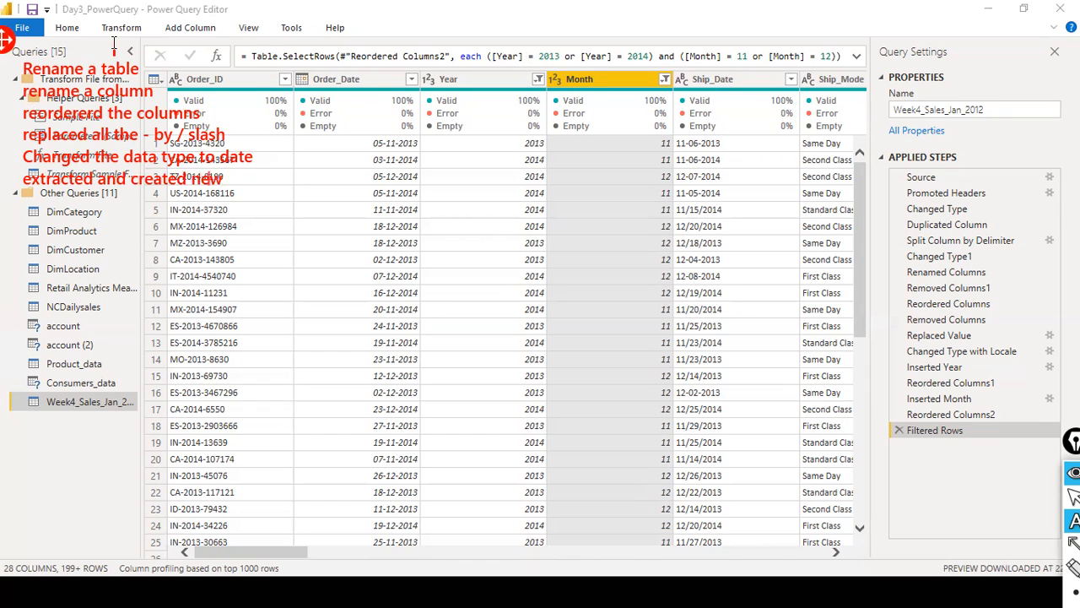
text( collumns y)
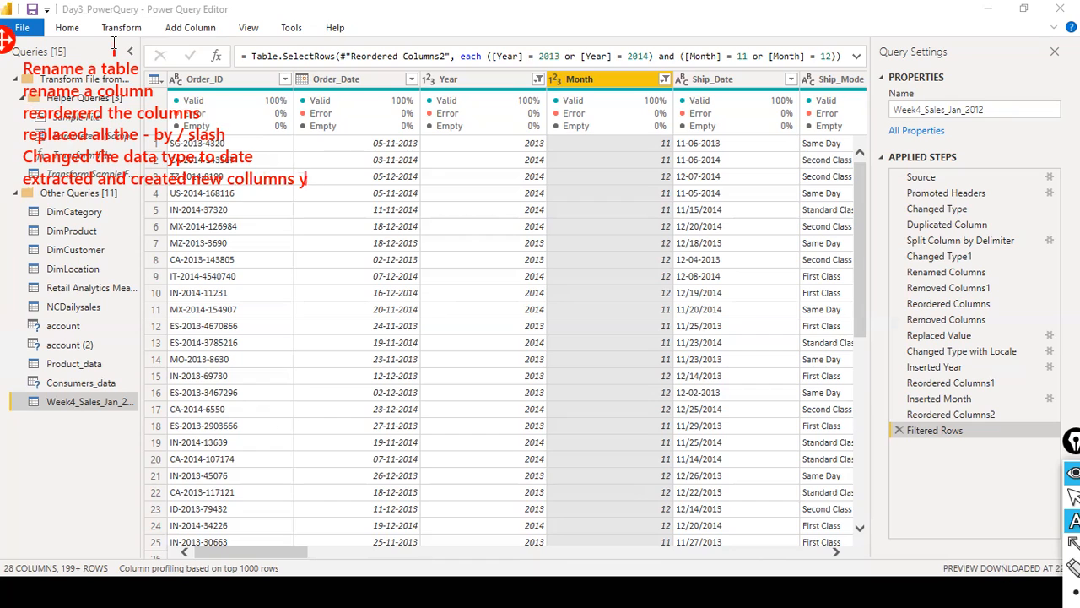
text(ear, moonth)
- Complete the last line of the note with "year, month" and finish text annotation
key(BackSpace)
key(BackSpace)
key(BackSpace)
key(BackSpace)
text(nth)
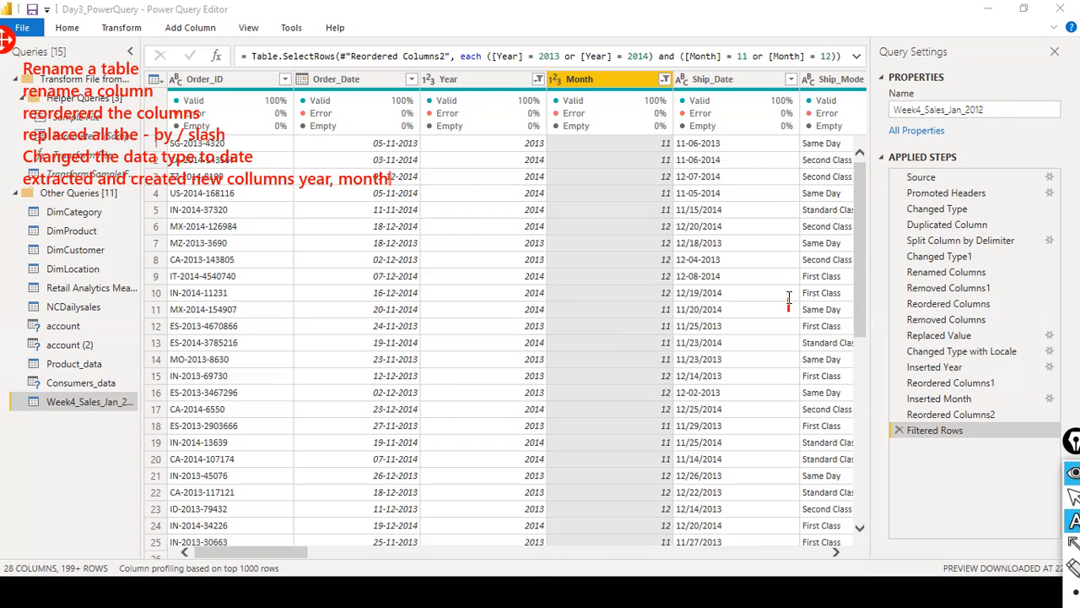
key(Escape)
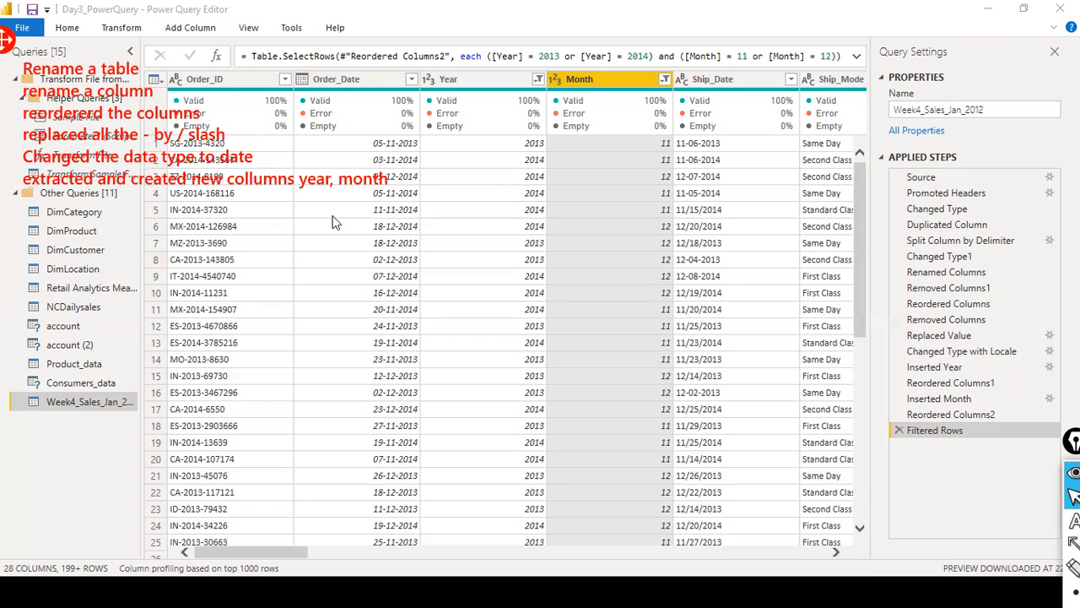
drag(266, 553, 188, 531)
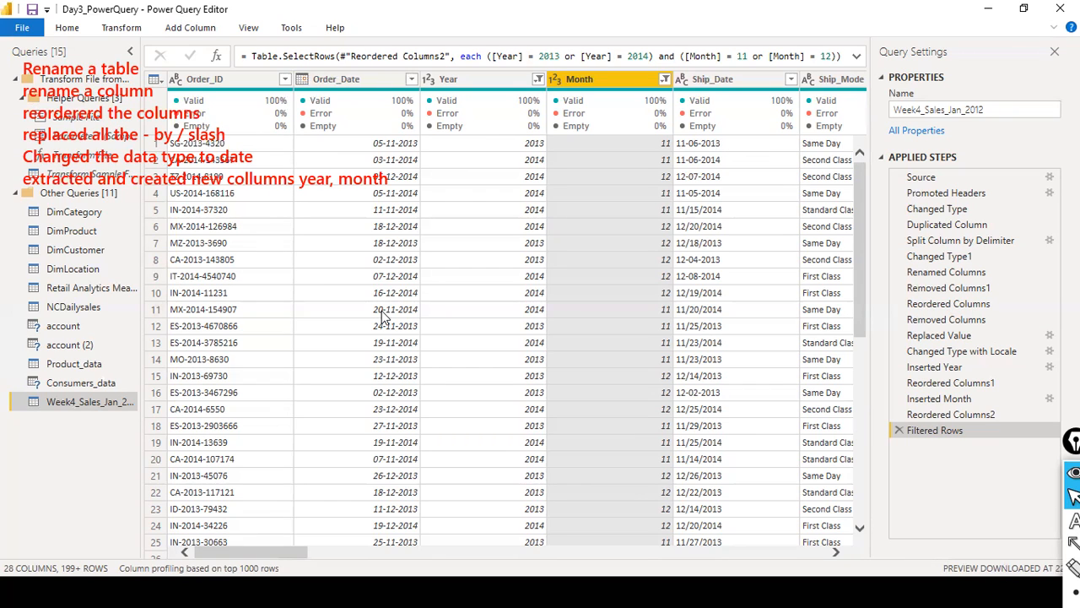
drag(212, 550, 659, 584)
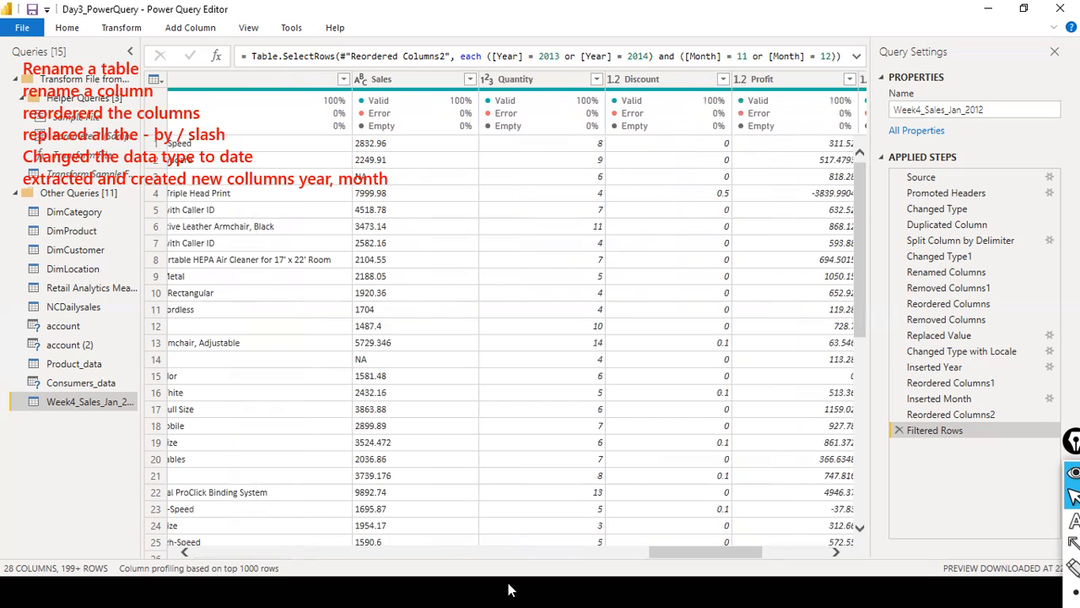
drag(695, 554, 234, 553)
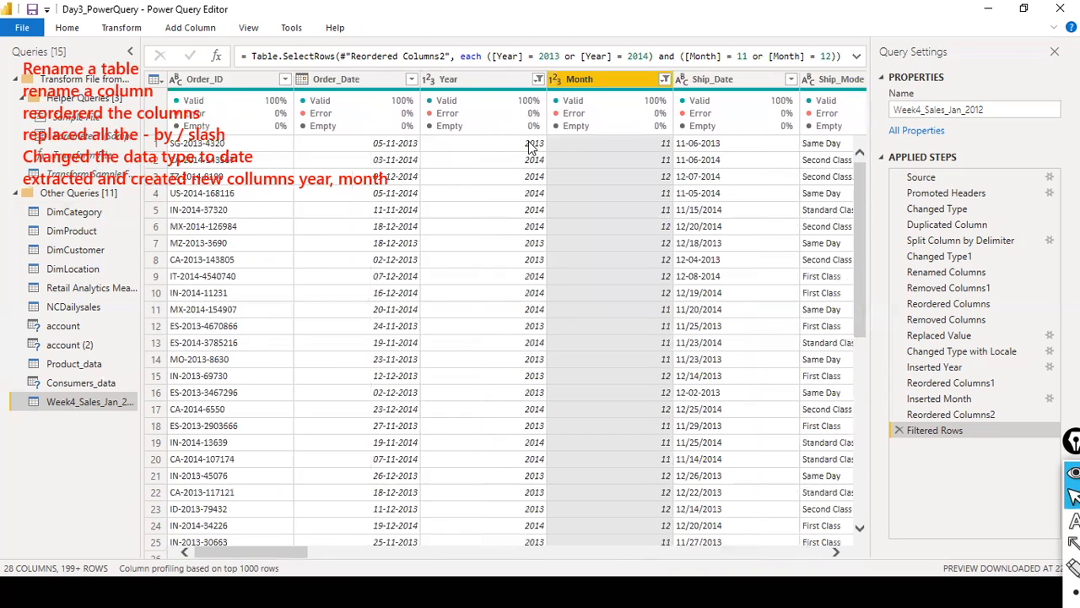
- Try keeping only the rows with duplicated Month values, and delete that applied step
click(71, 28)
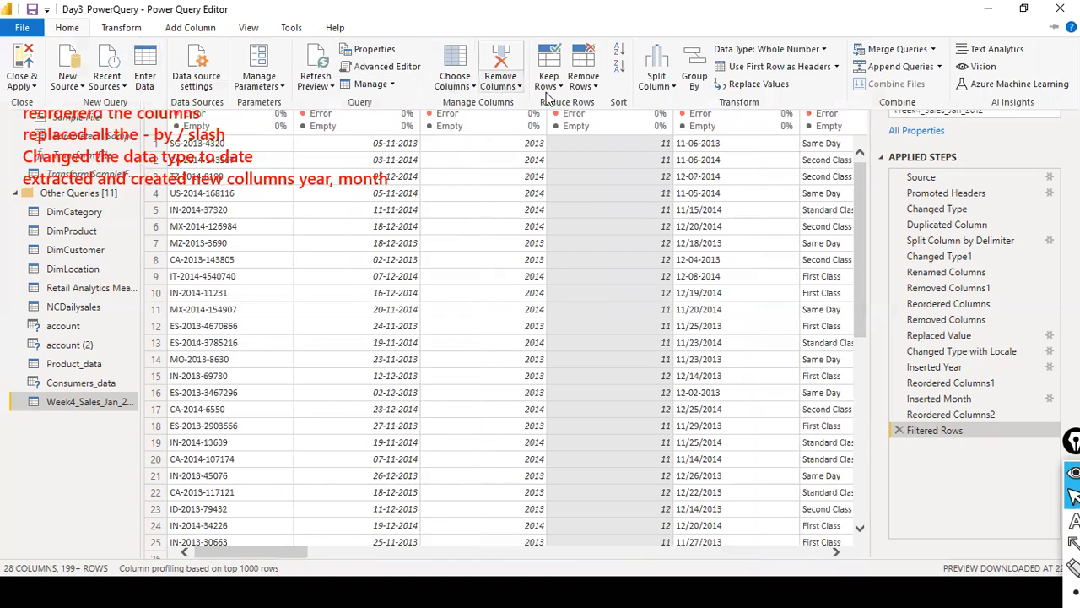
click(561, 88)
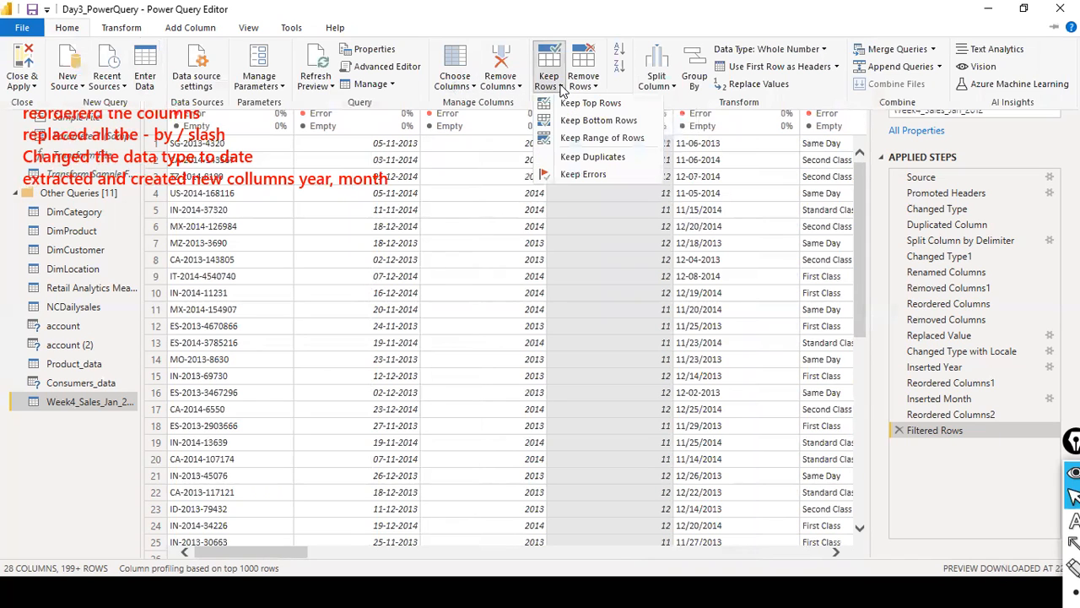
click(571, 157)
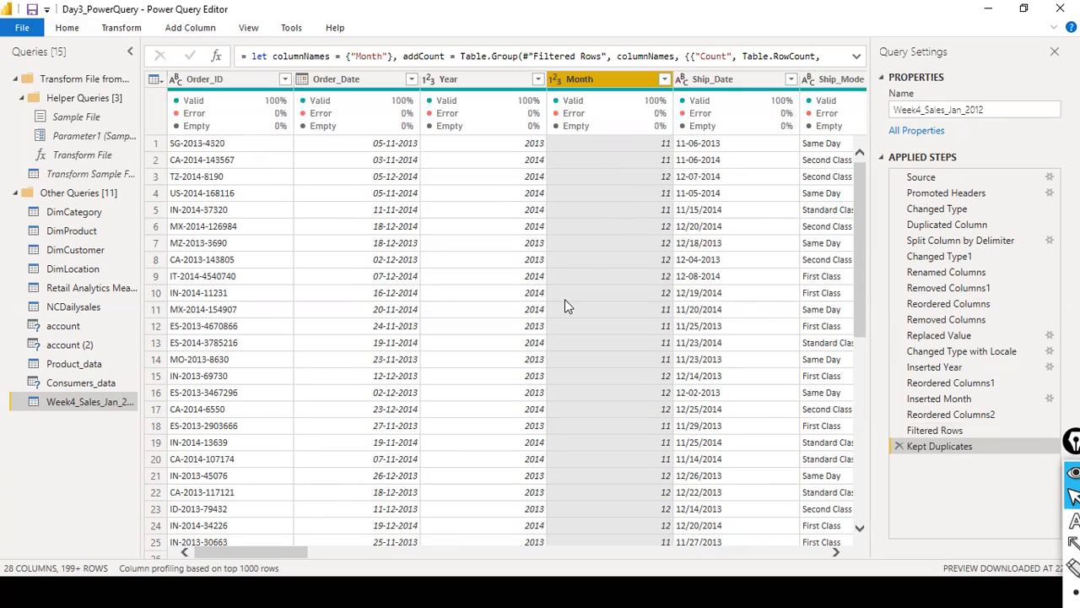
click(898, 446)
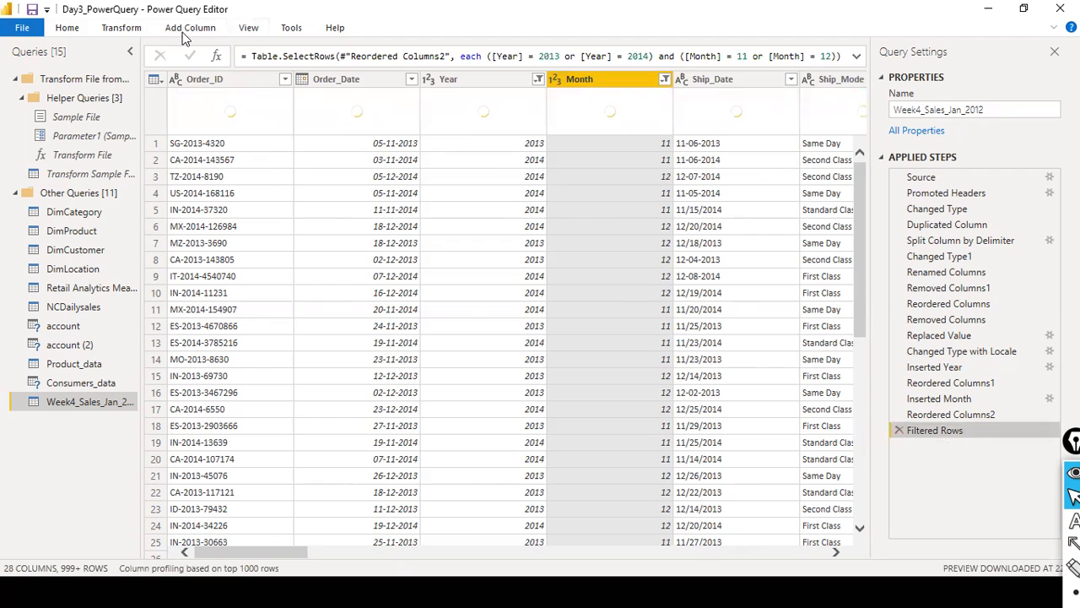
- Reapply Keep Duplicates to the Month column of the filtered rows
click(71, 32)
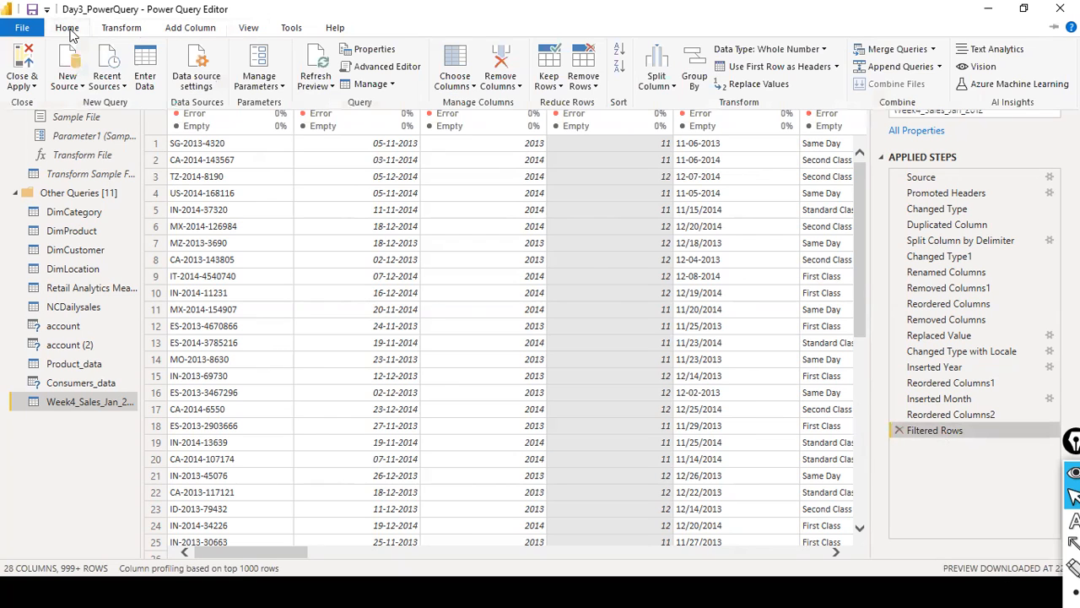
click(561, 89)
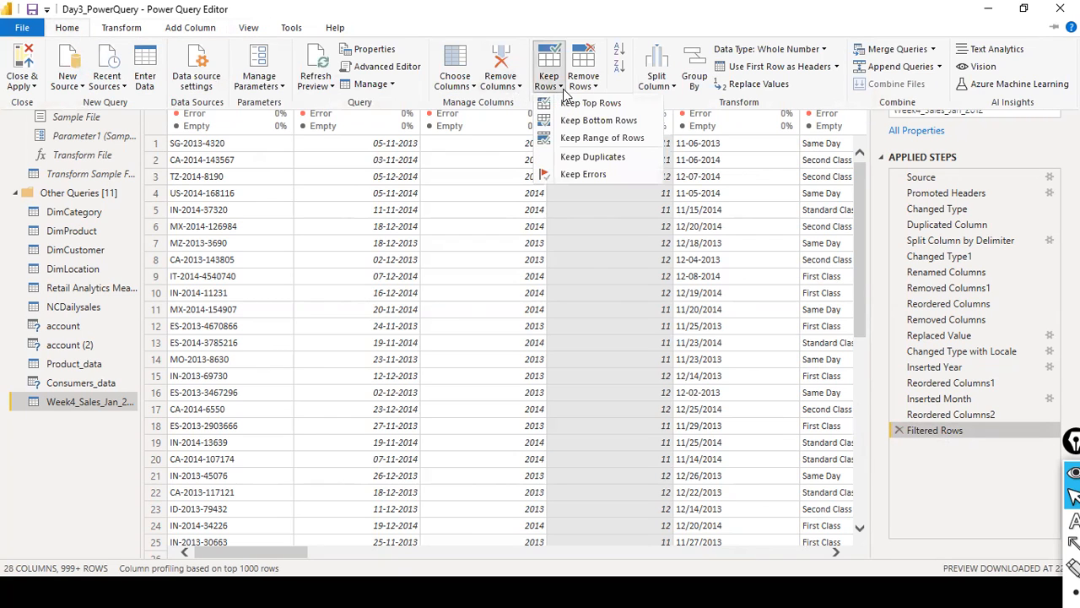
click(593, 88)
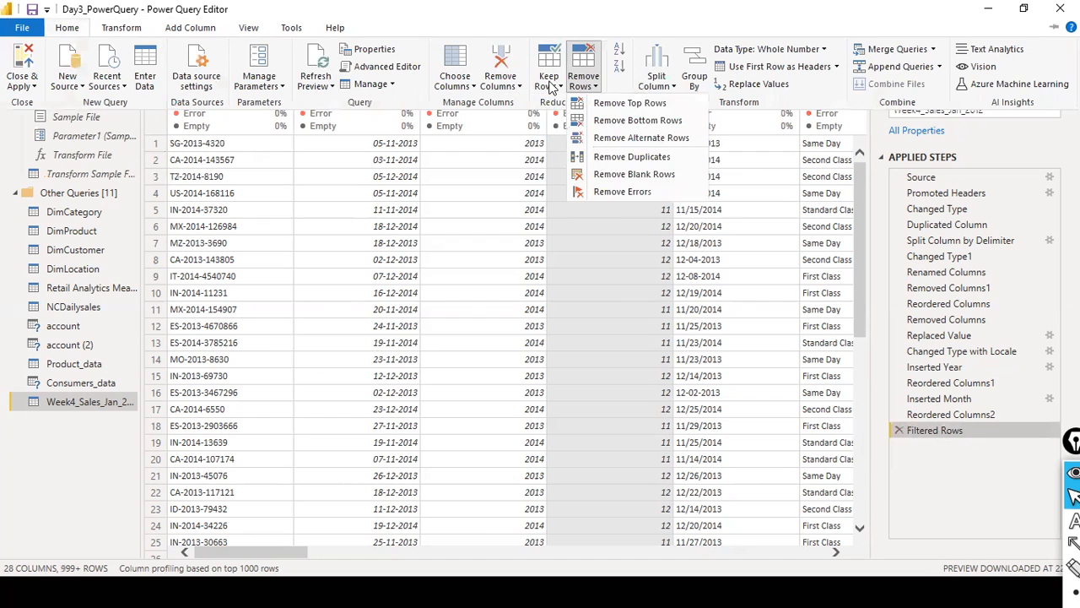
click(551, 86)
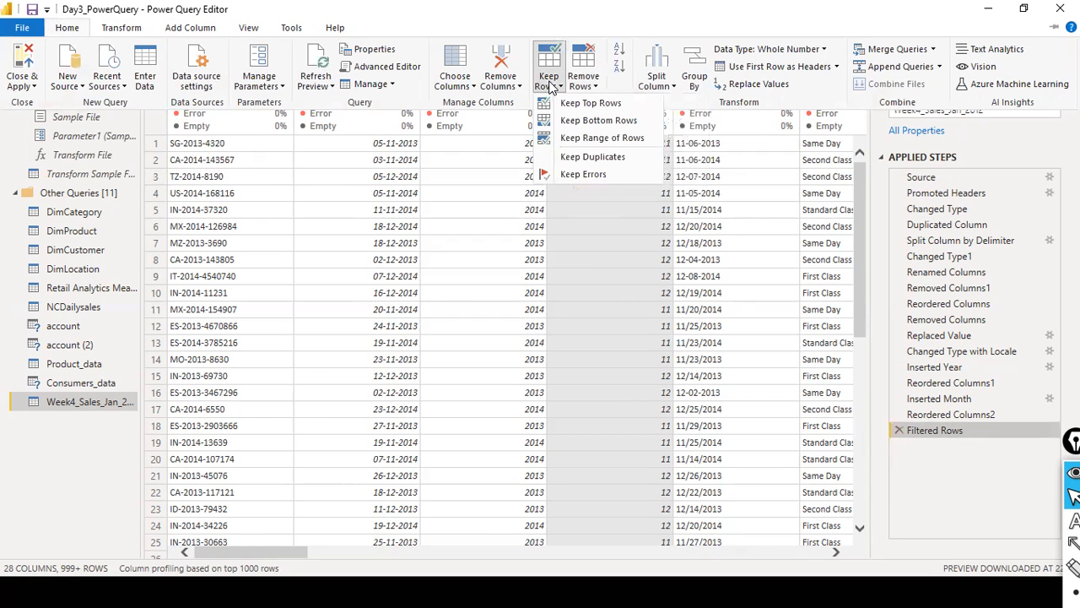
click(592, 157)
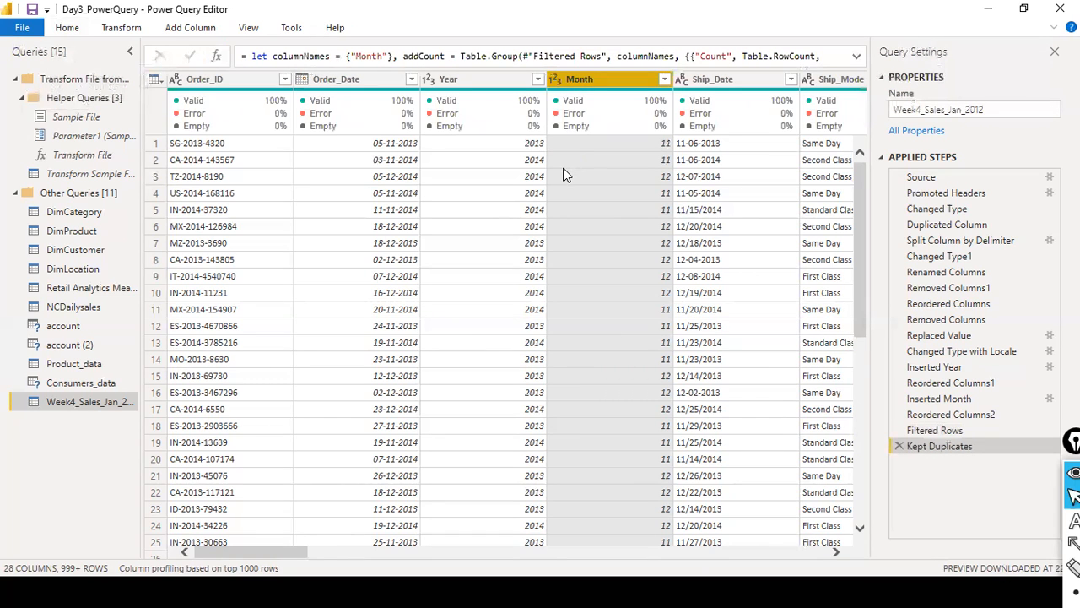
- Keep only the rows whose Order_ID values are duplicated
click(211, 80)
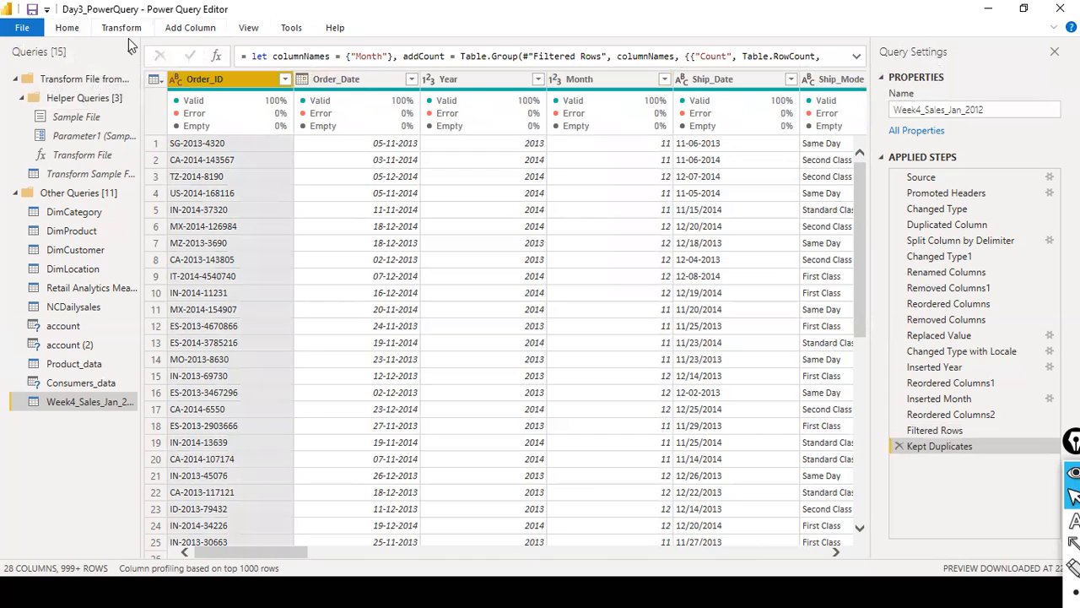
click(76, 30)
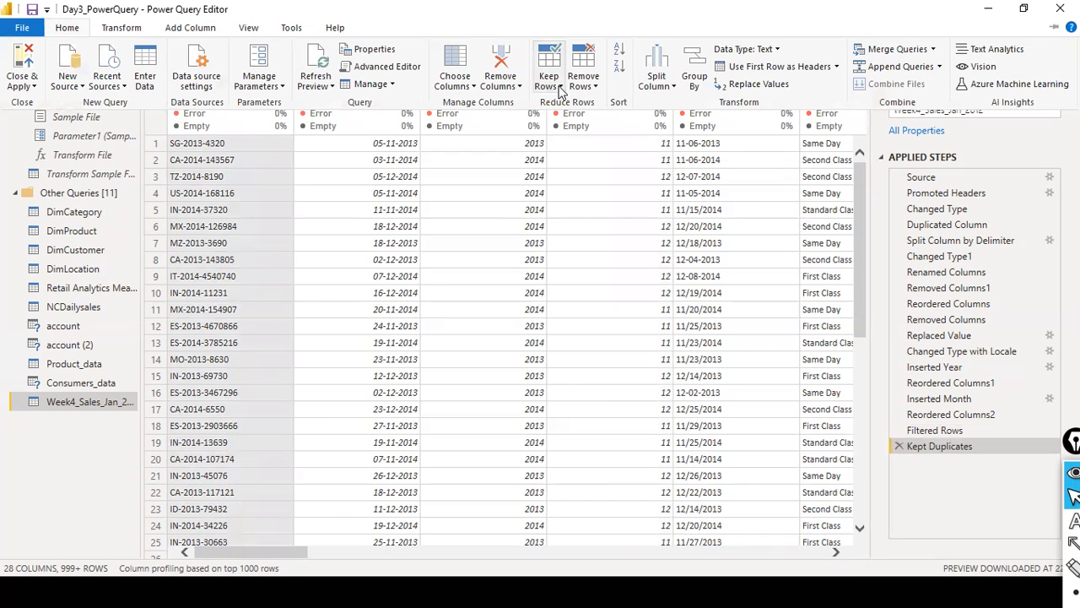
click(558, 88)
click(567, 153)
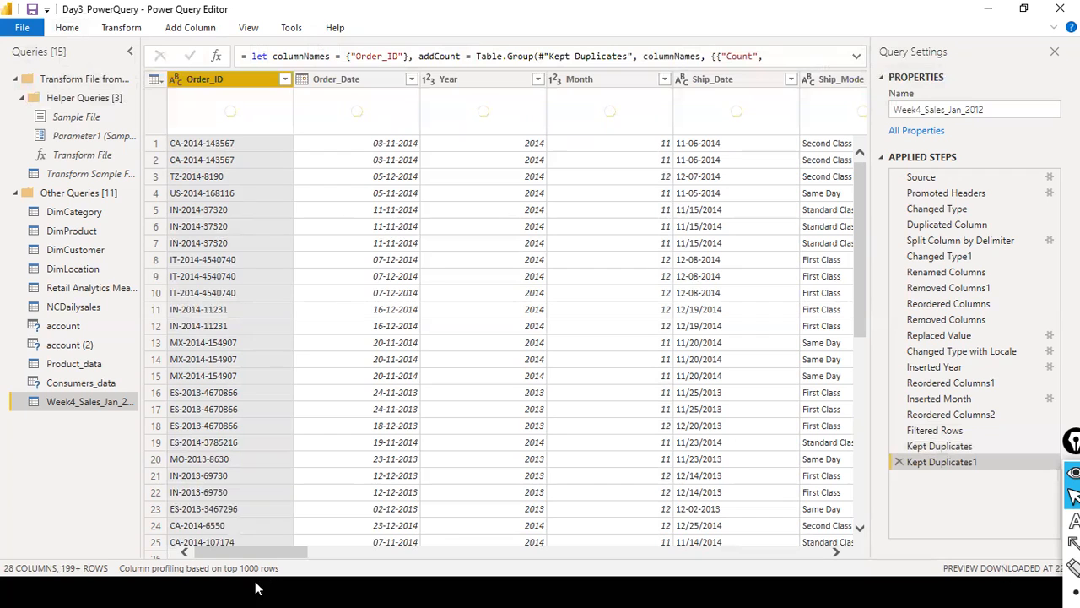
- Review the duplicated order rows and delete both Kept Duplicates steps from the applied steps
scroll(236, 210, down, 1)
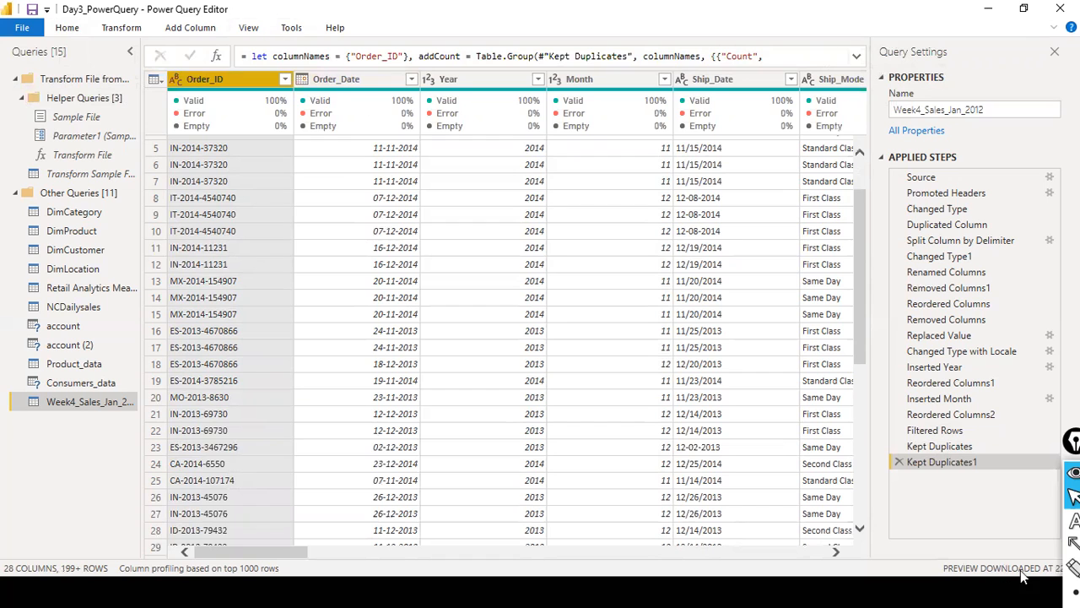
click(899, 462)
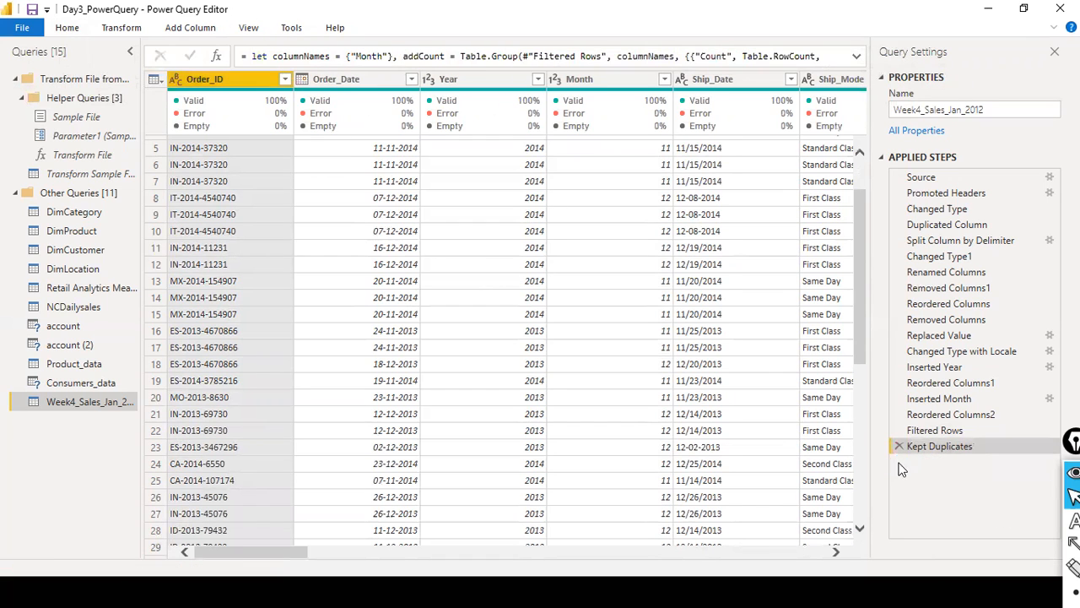
click(899, 446)
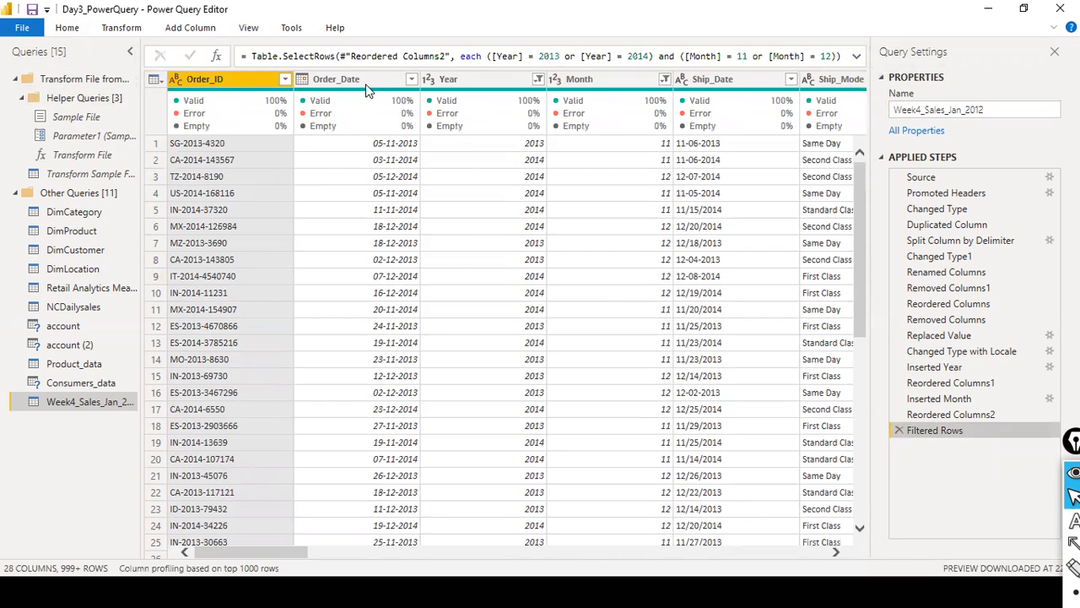
- Try keeping only the rows that are duplicated across all columns, and delete the Kept Duplicates step
click(368, 80)
drag(236, 553, 572, 589)
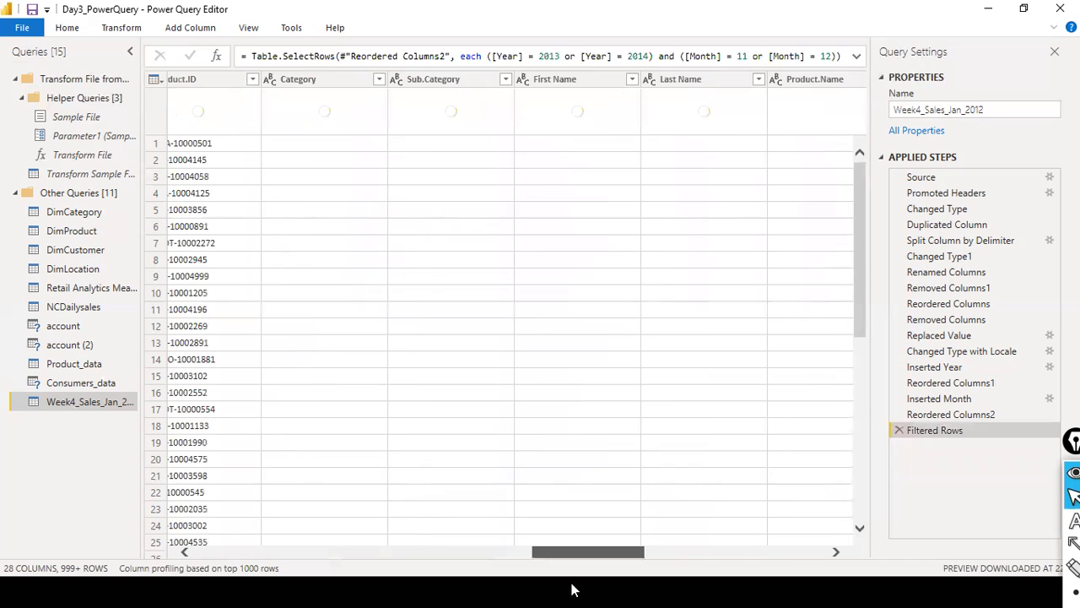
key(ctrl+a)
drag(561, 552, 177, 541)
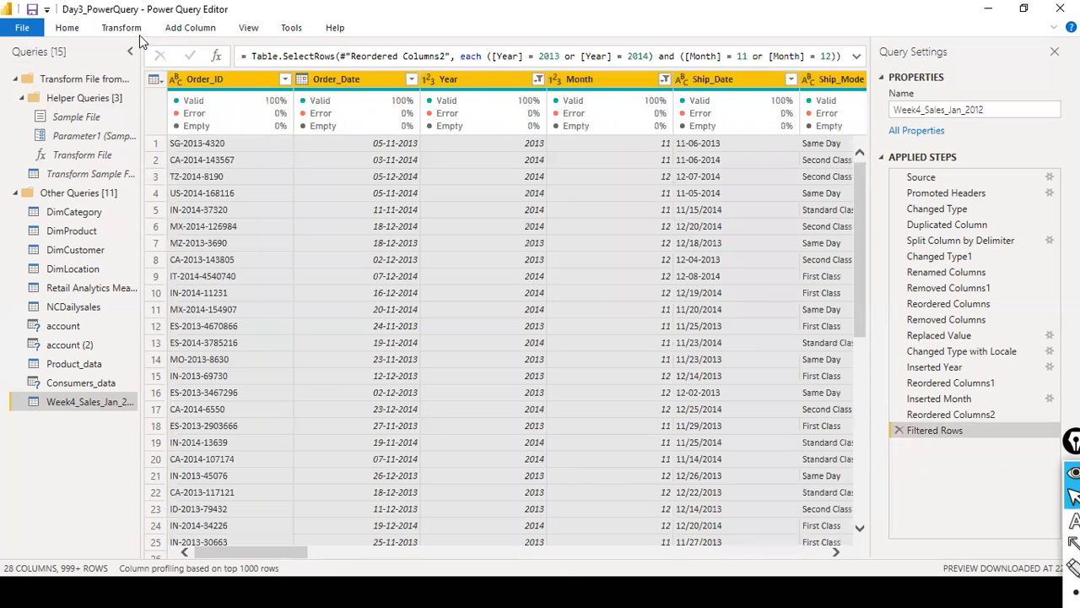
click(69, 32)
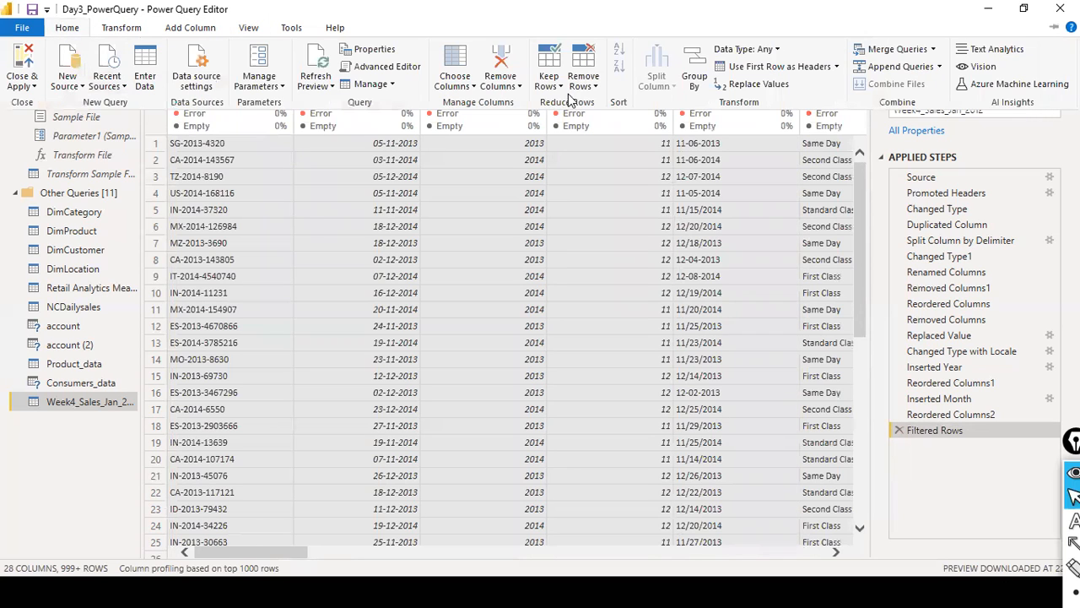
click(550, 83)
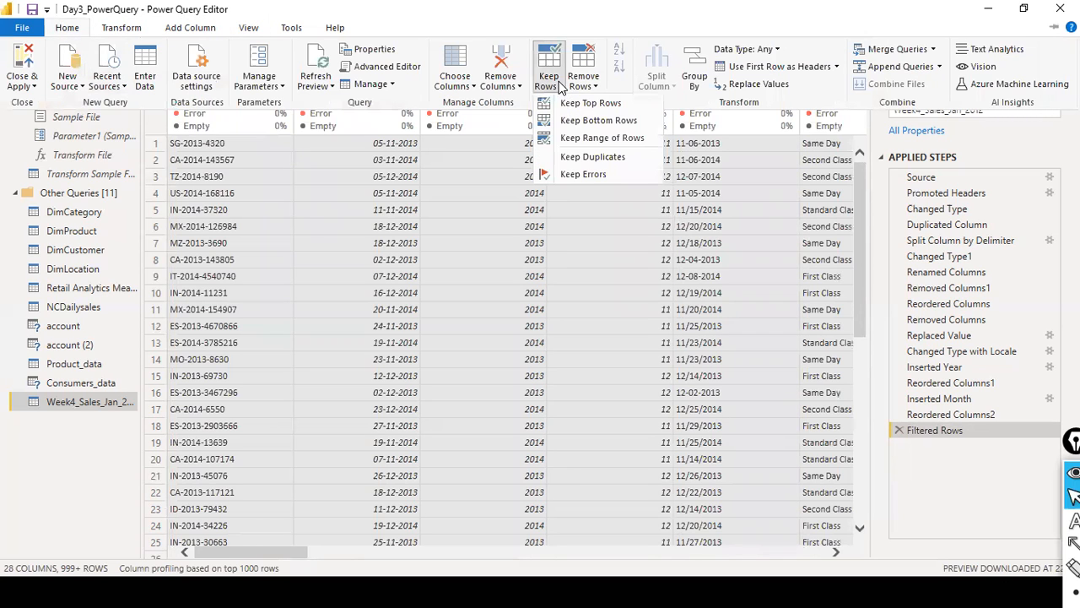
click(567, 158)
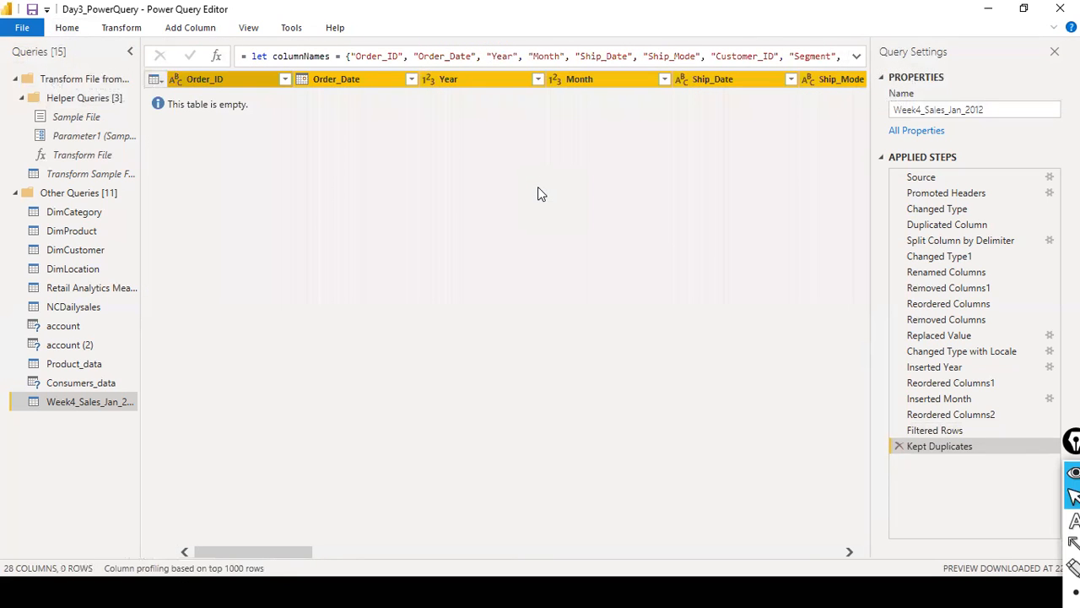
click(900, 447)
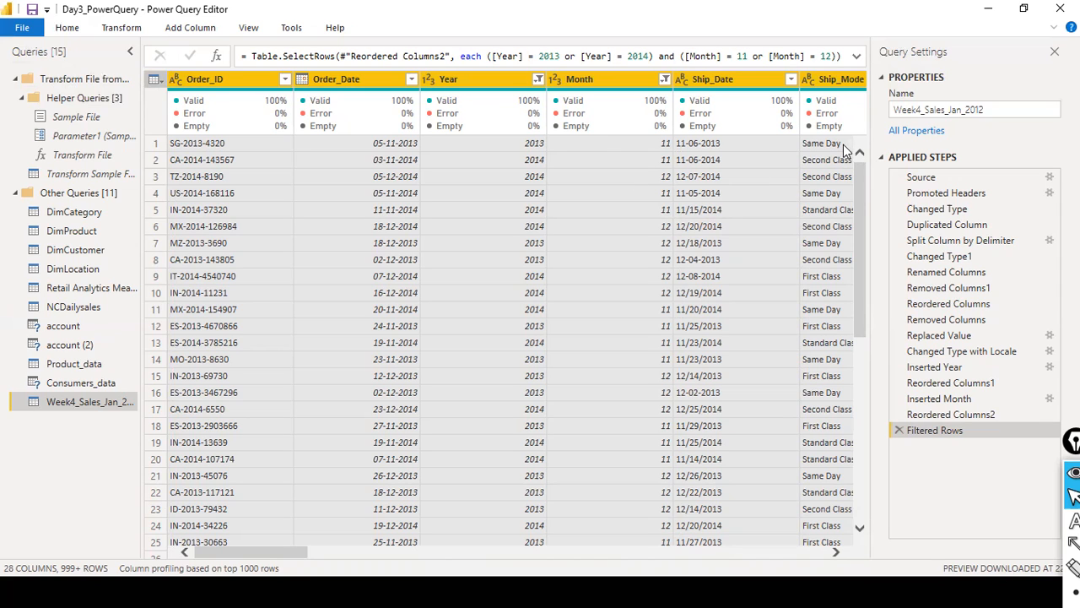
click(71, 29)
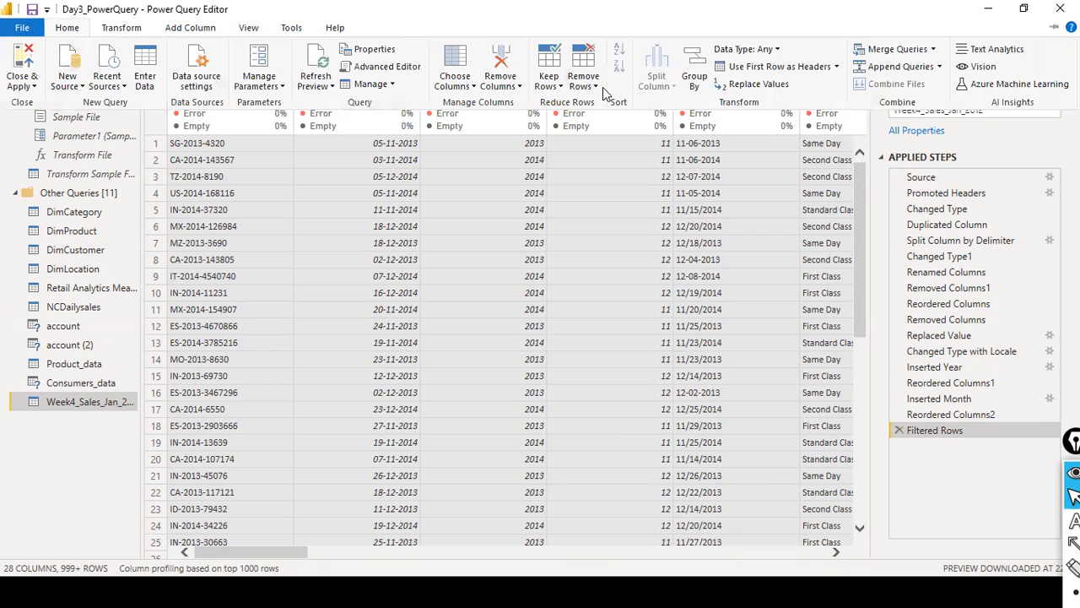
click(557, 86)
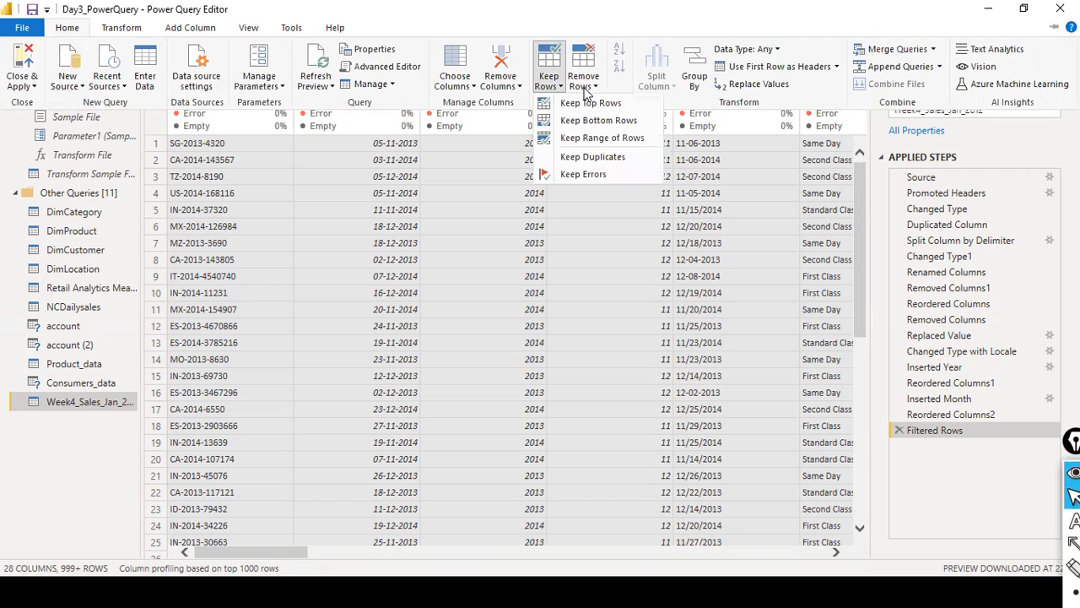
click(595, 87)
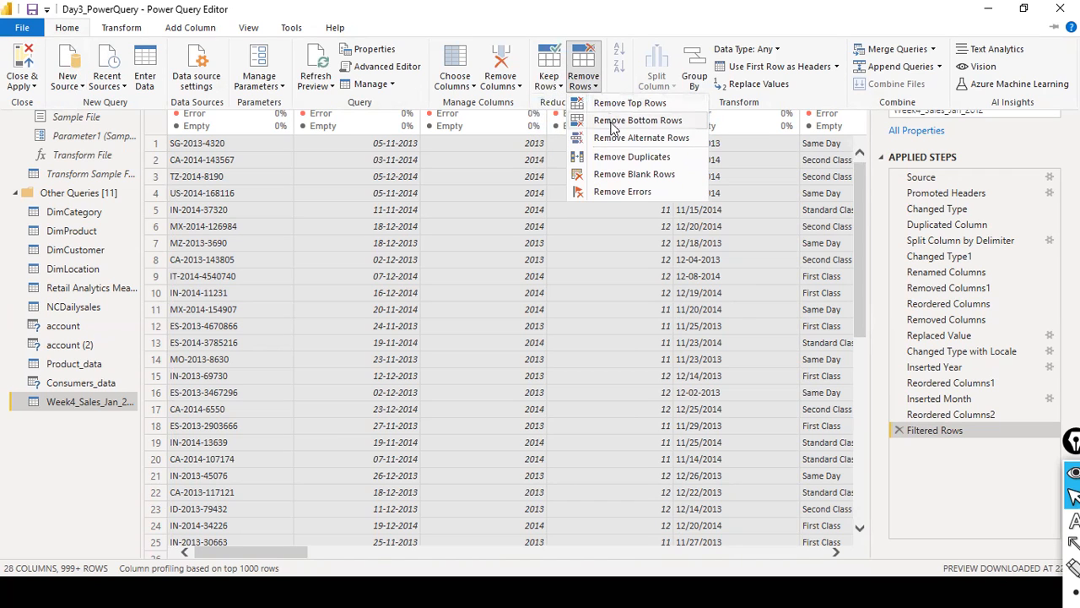
click(632, 104)
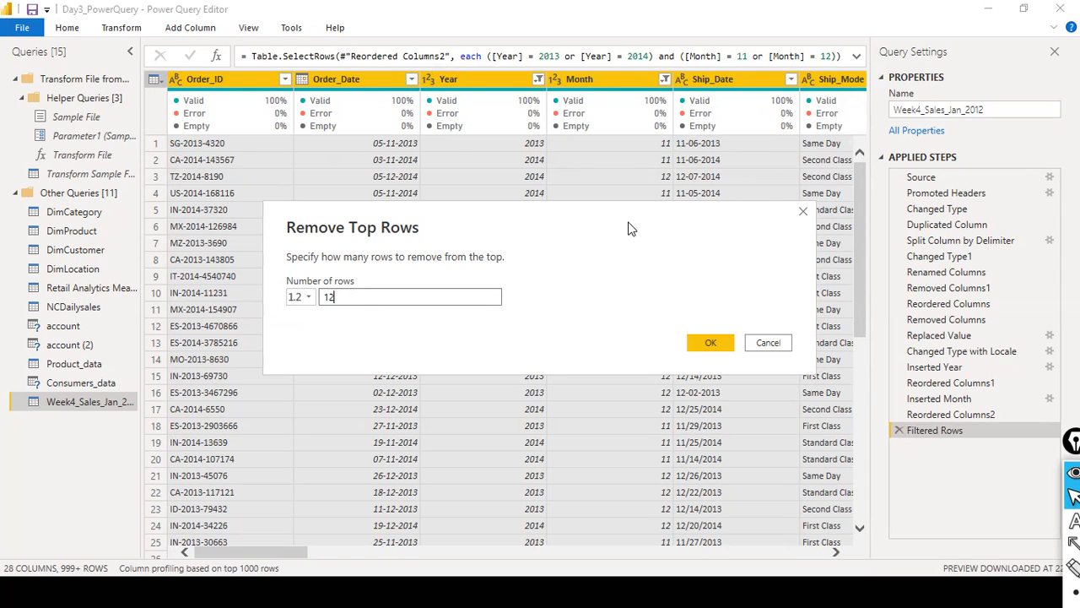
click(769, 343)
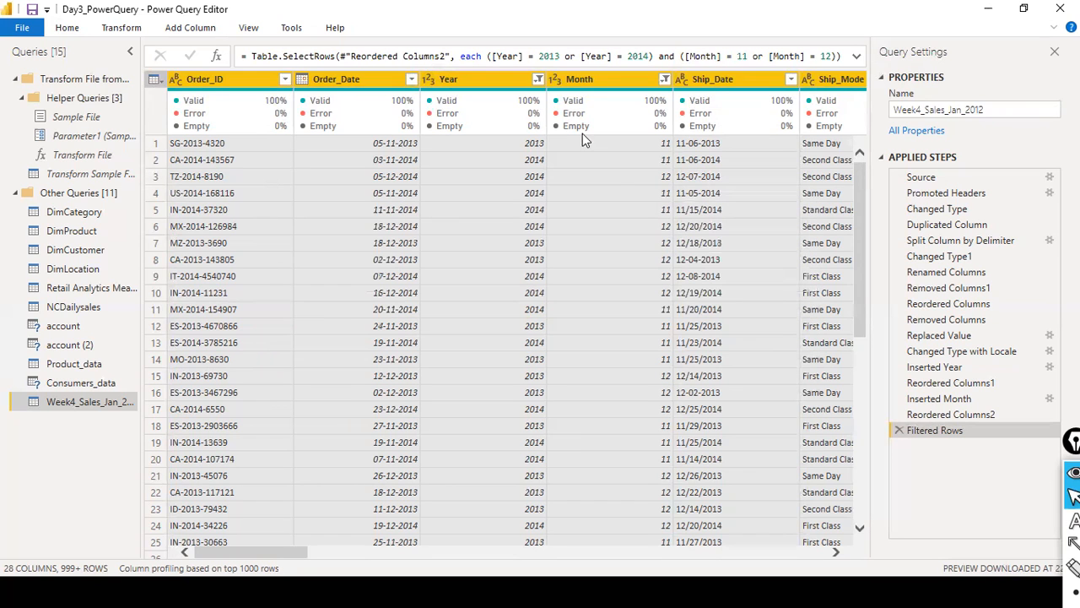
- Clear the filter on the Year column, leaving the Month filter in place
click(538, 80)
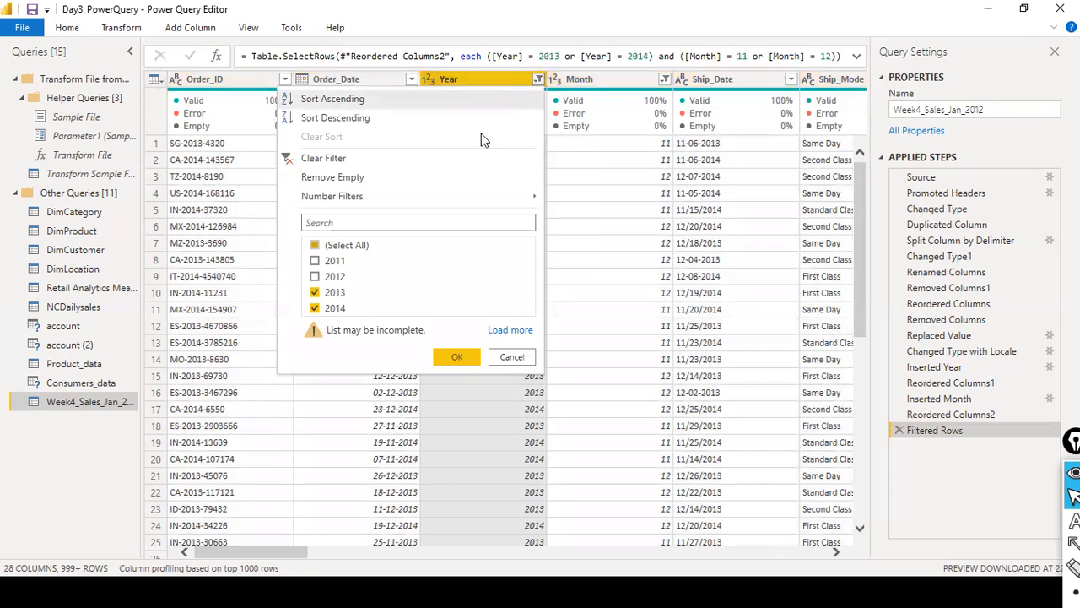
click(338, 156)
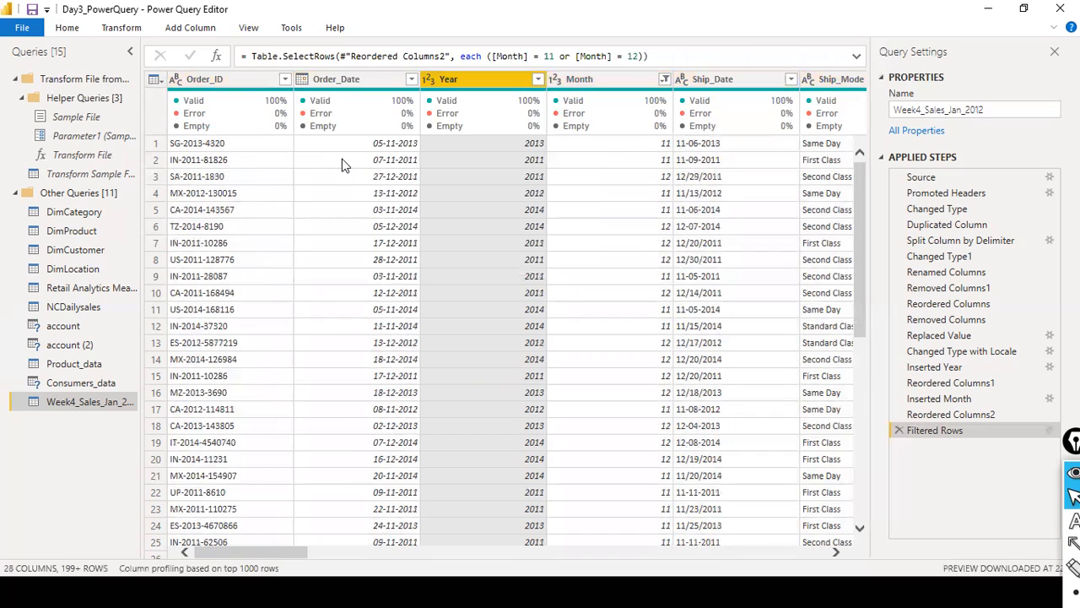
- Try Keep Duplicates across every column of the month-filtered data, and delete that applied step
click(215, 86)
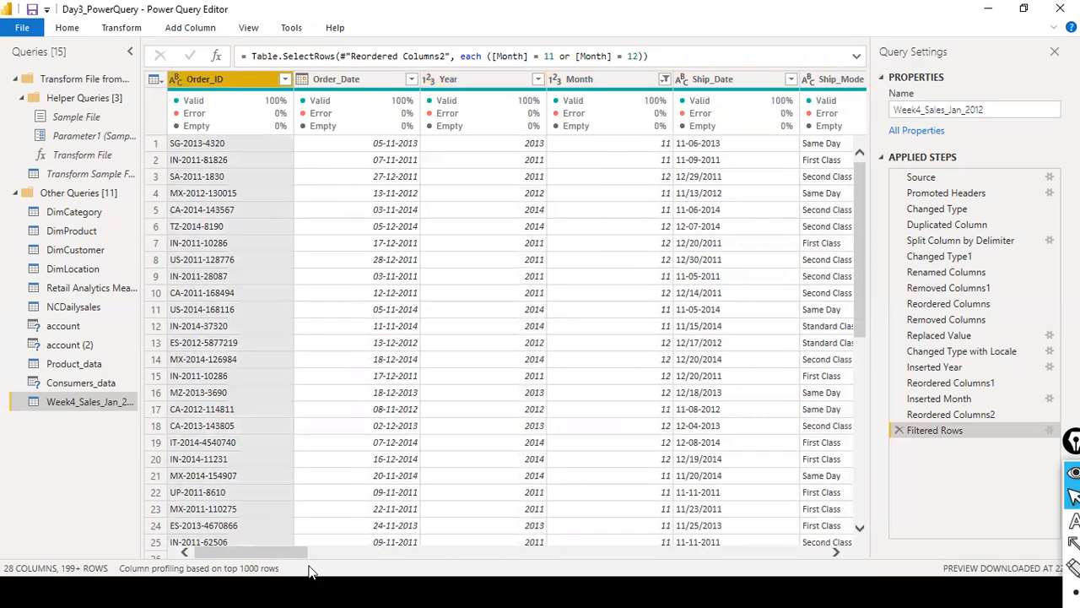
drag(292, 546, 1019, 584)
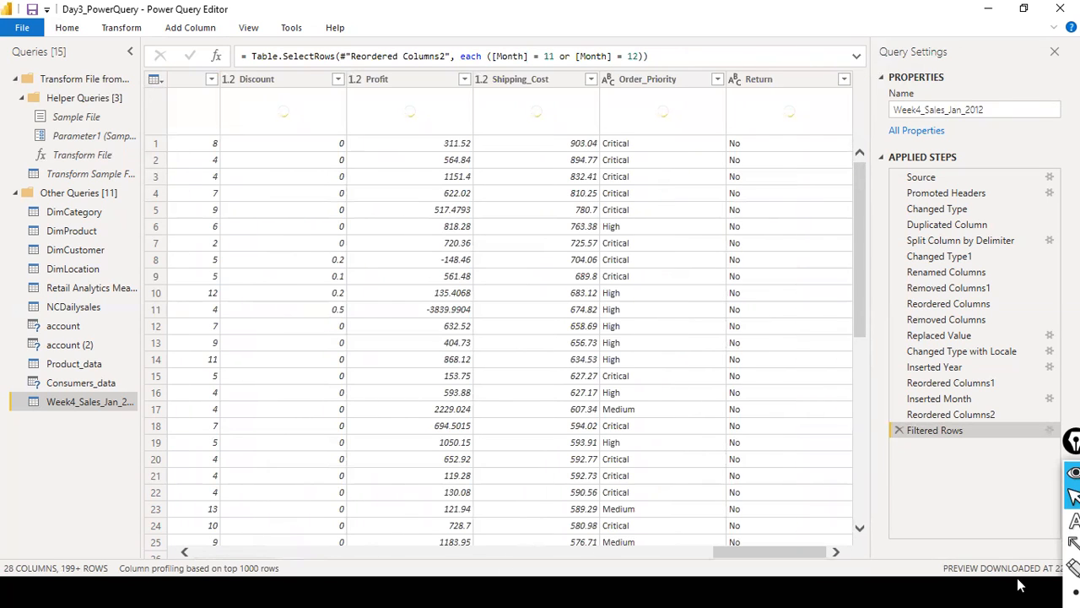
click(814, 81)
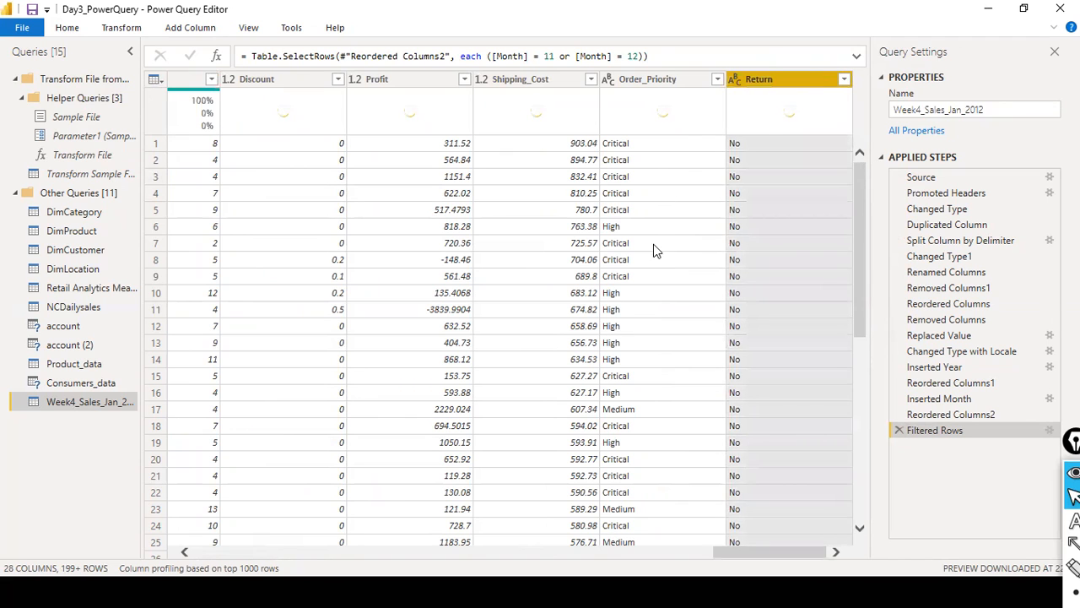
key(ctrl+a)
drag(756, 551, 235, 540)
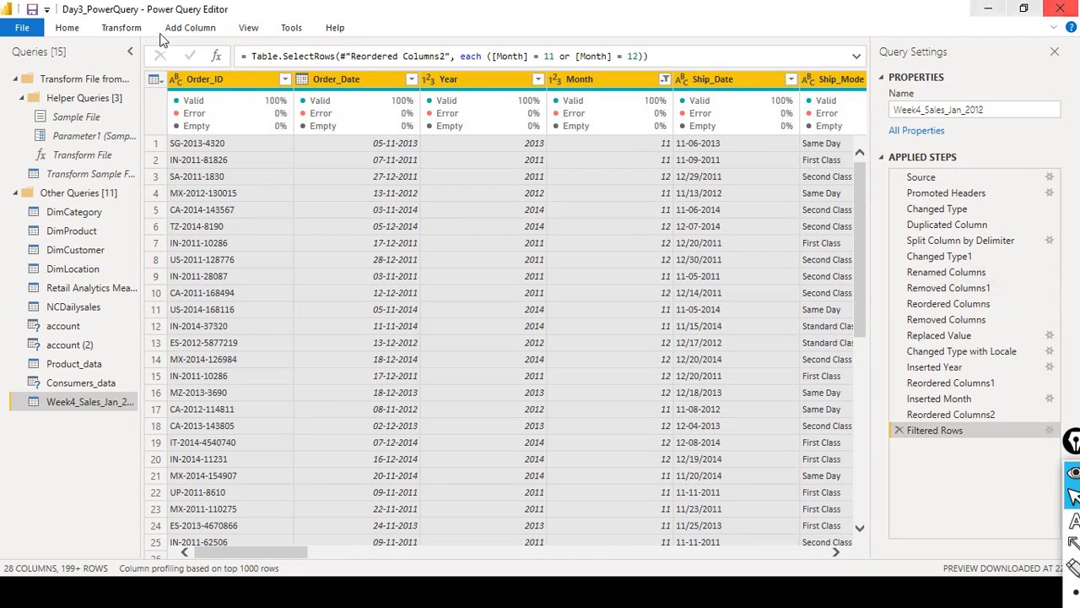
click(66, 30)
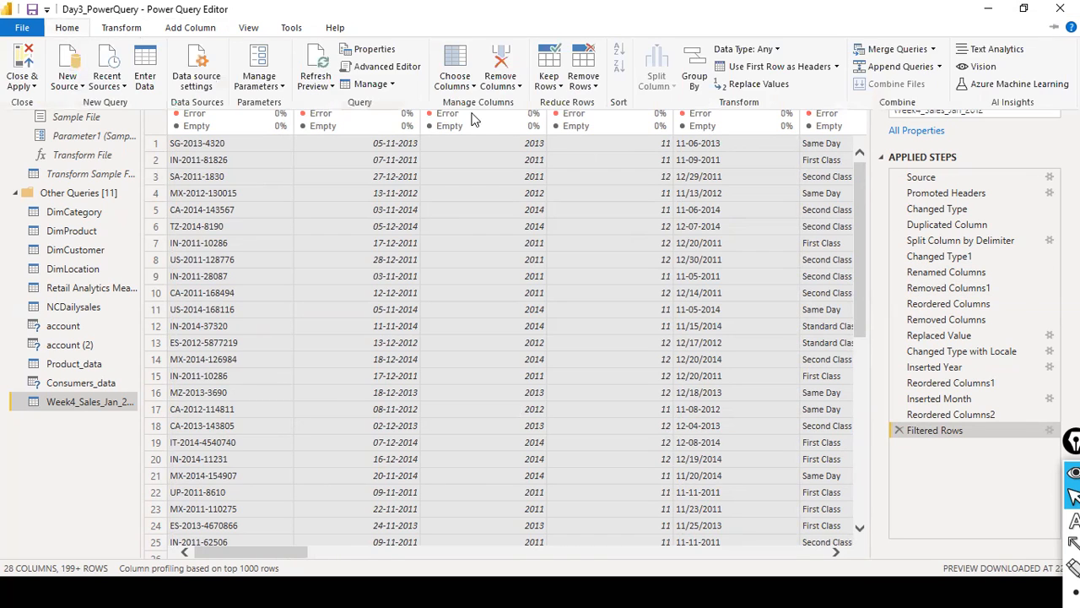
click(562, 86)
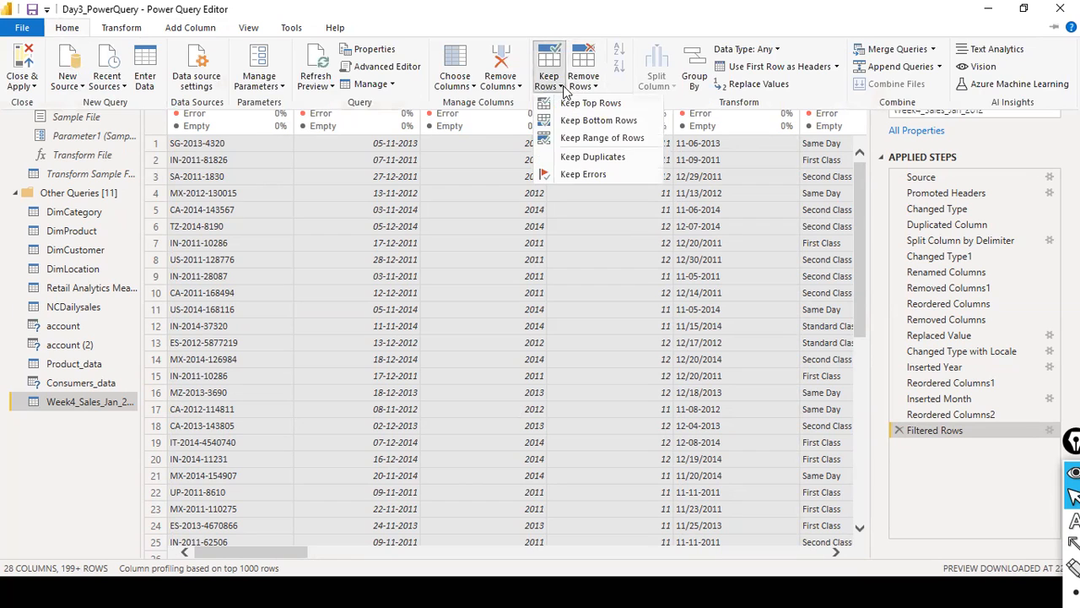
click(550, 157)
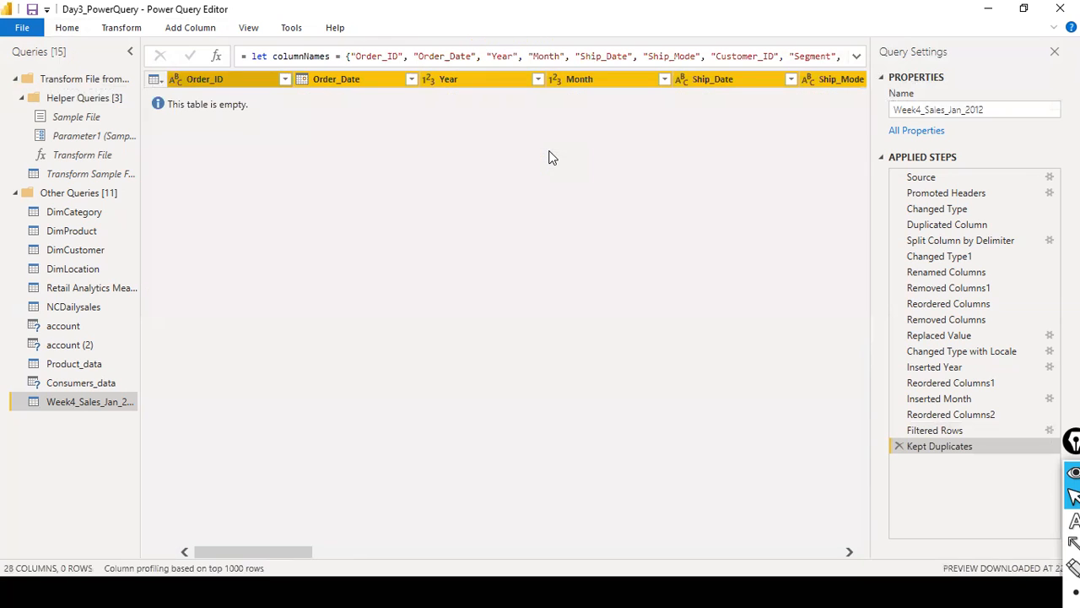
click(899, 446)
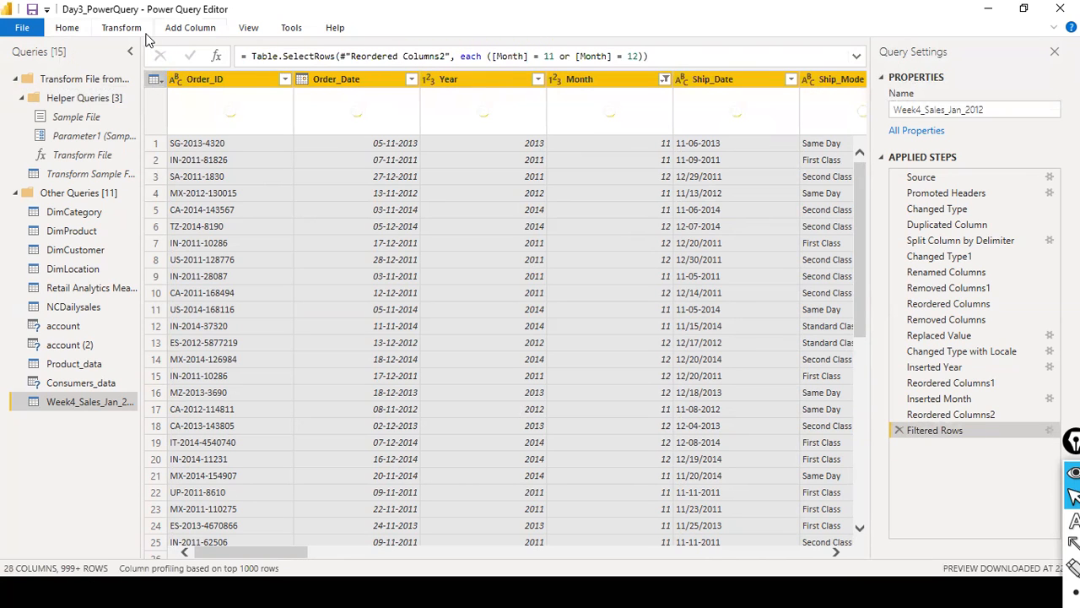
- Remove the top 4 rows from the filtered table and compare the Filtered Rows and Removed Top Rows steps
click(71, 30)
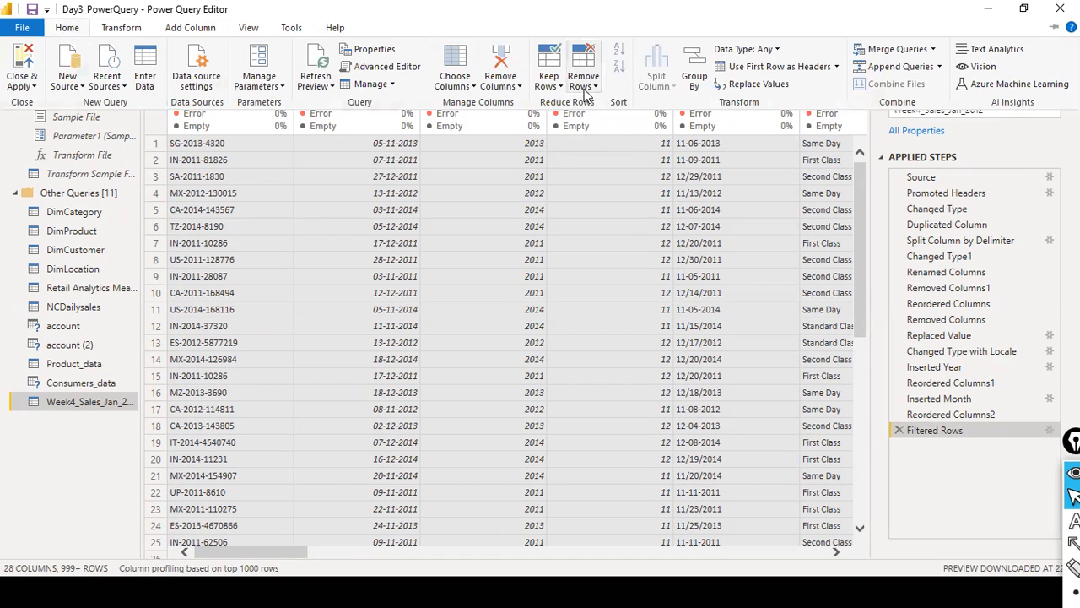
click(553, 85)
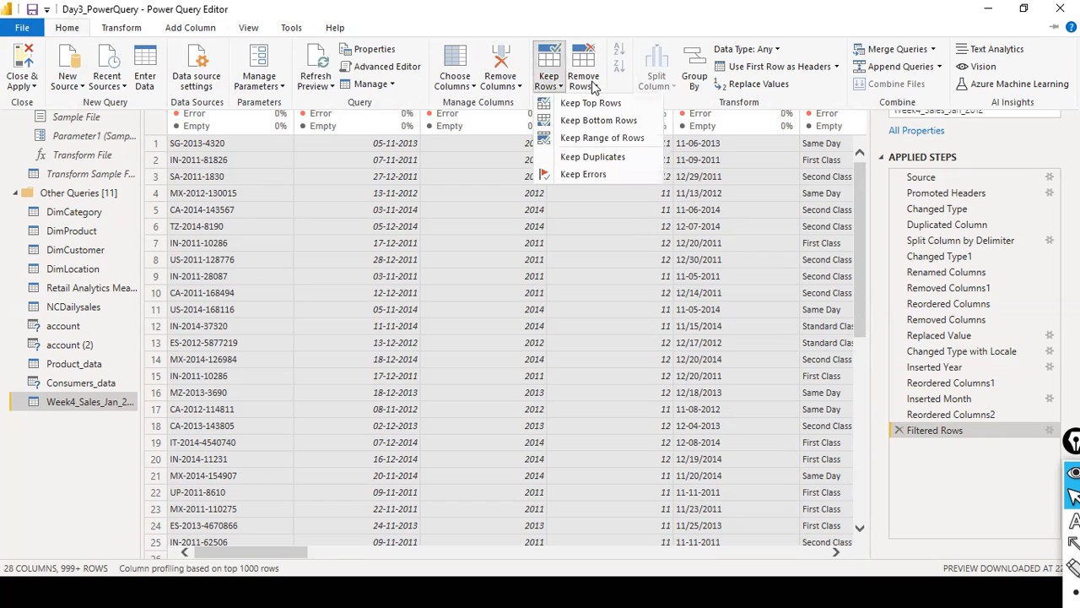
click(592, 85)
click(578, 107)
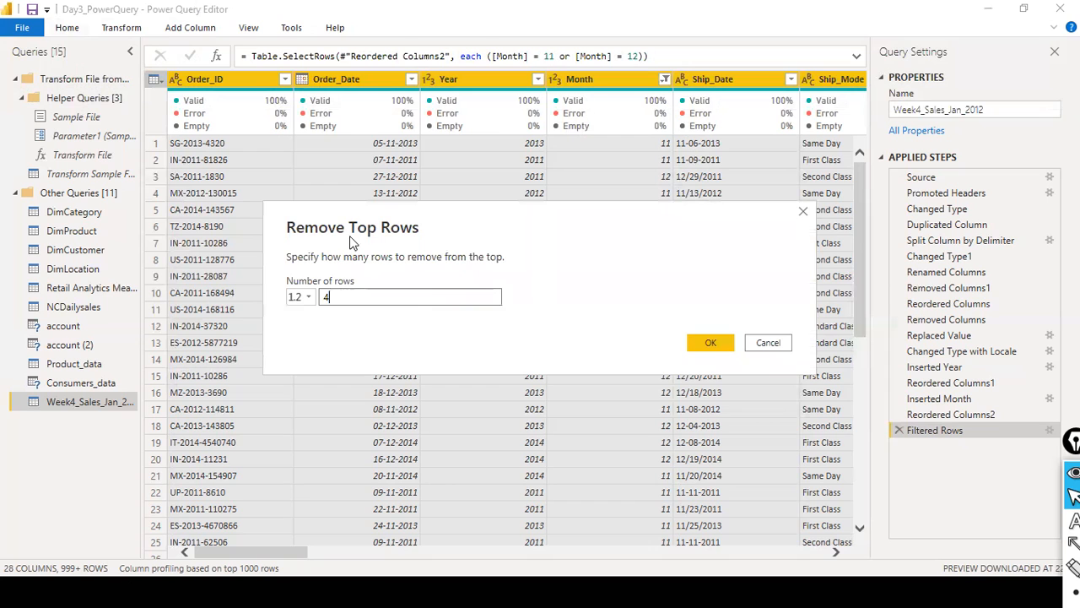
click(703, 343)
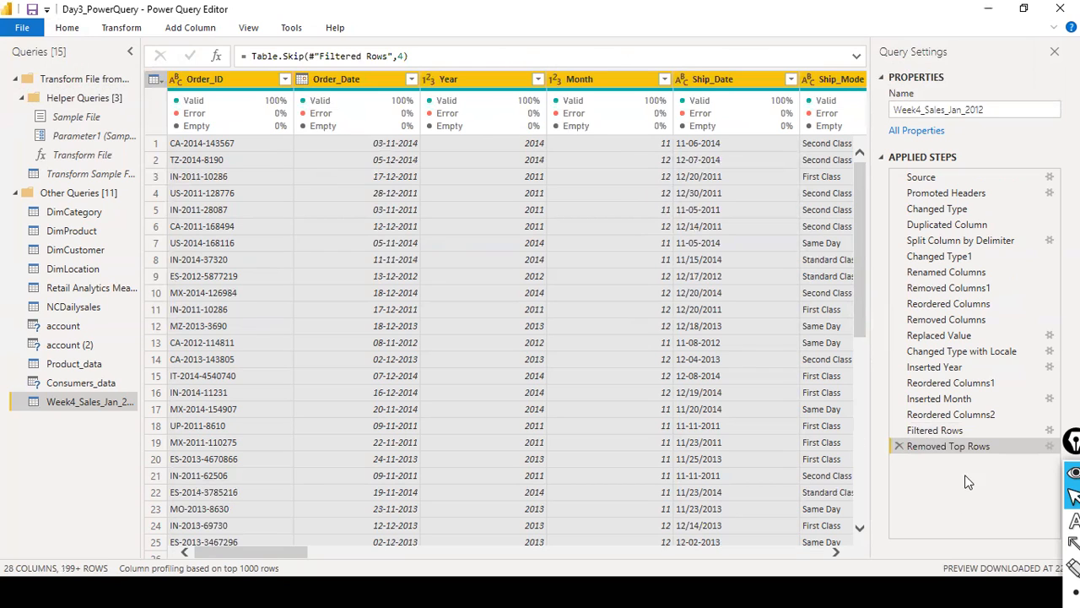
click(939, 430)
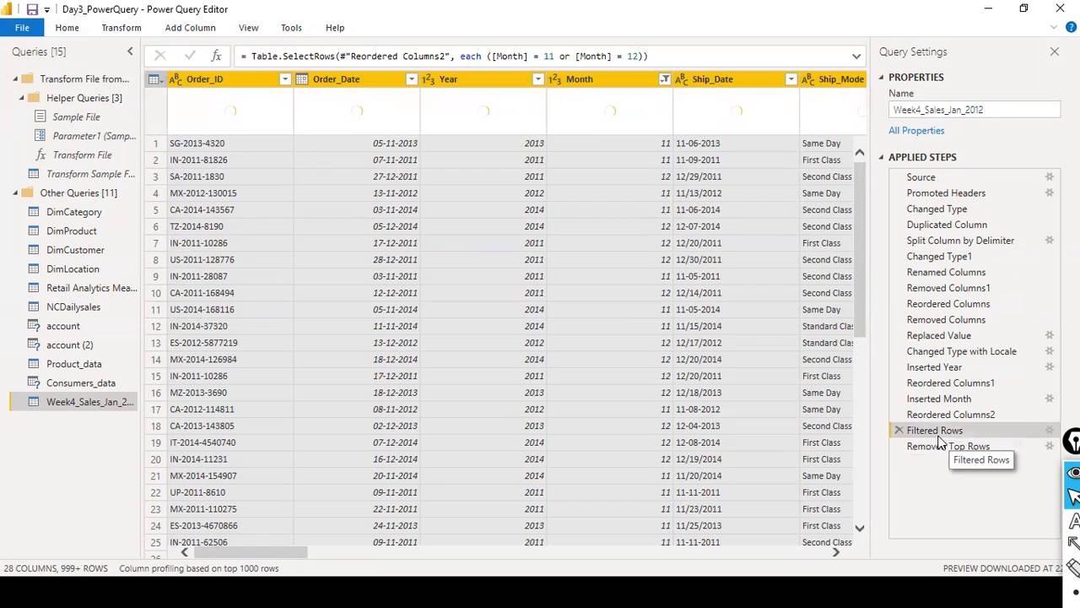
click(937, 447)
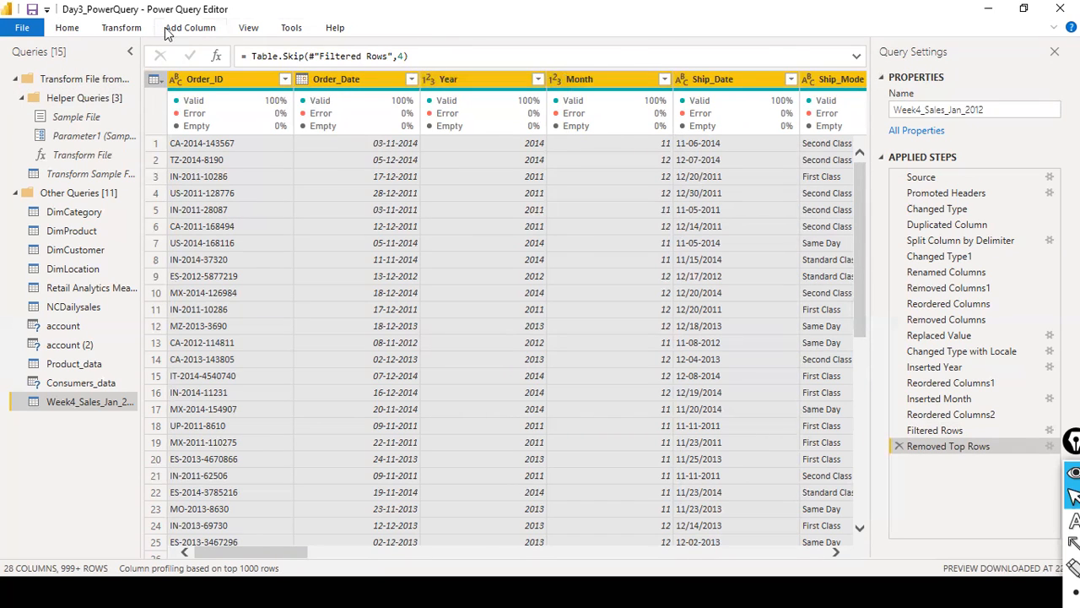
click(72, 27)
click(595, 86)
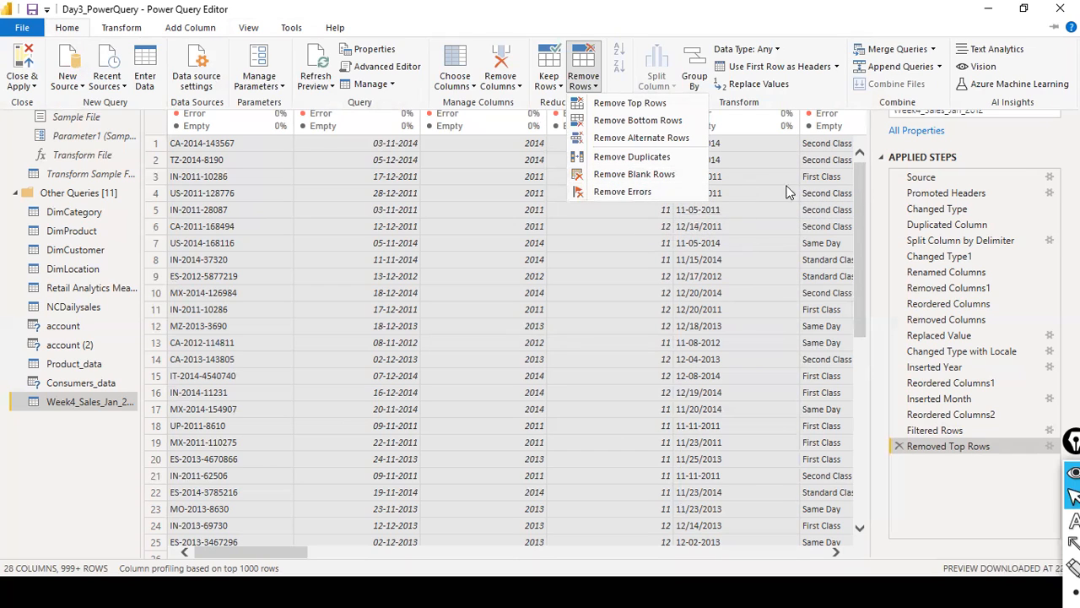
click(592, 239)
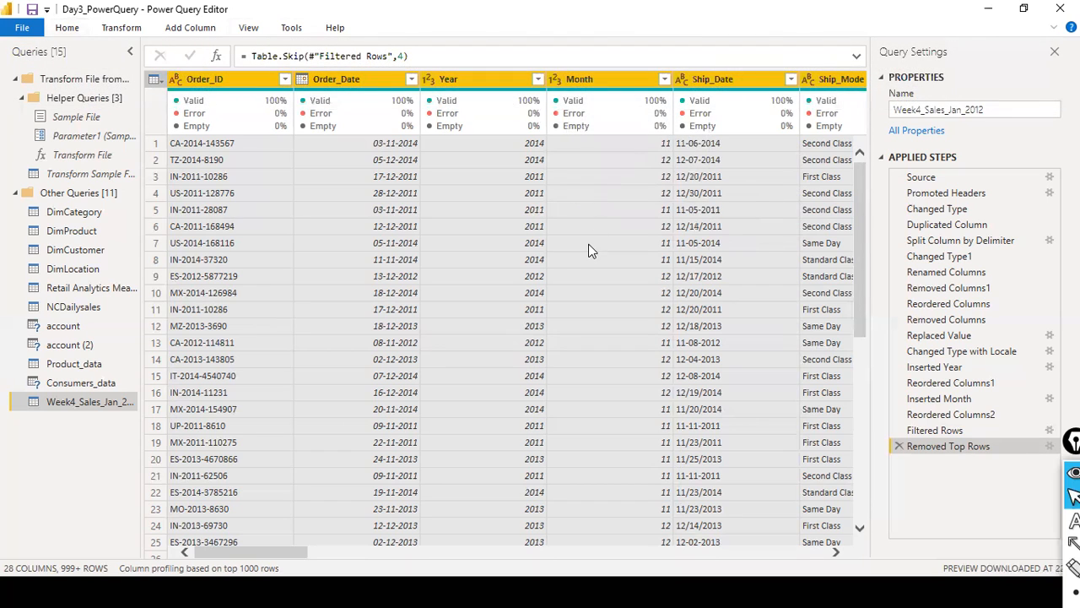
- Switch to the dat1 folder in File Explorer and open sales_w04.csv in Excel
key(alt+Tab)
key(Tab)
key(Tab)
key(Tab)
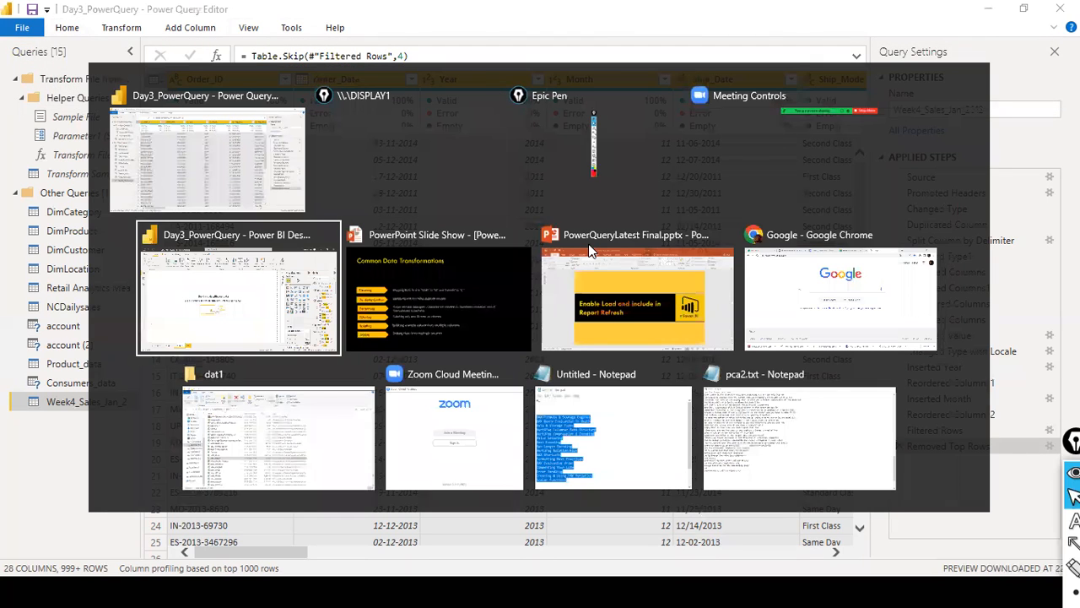
key(Tab)
key(Tab)
key(Tab)
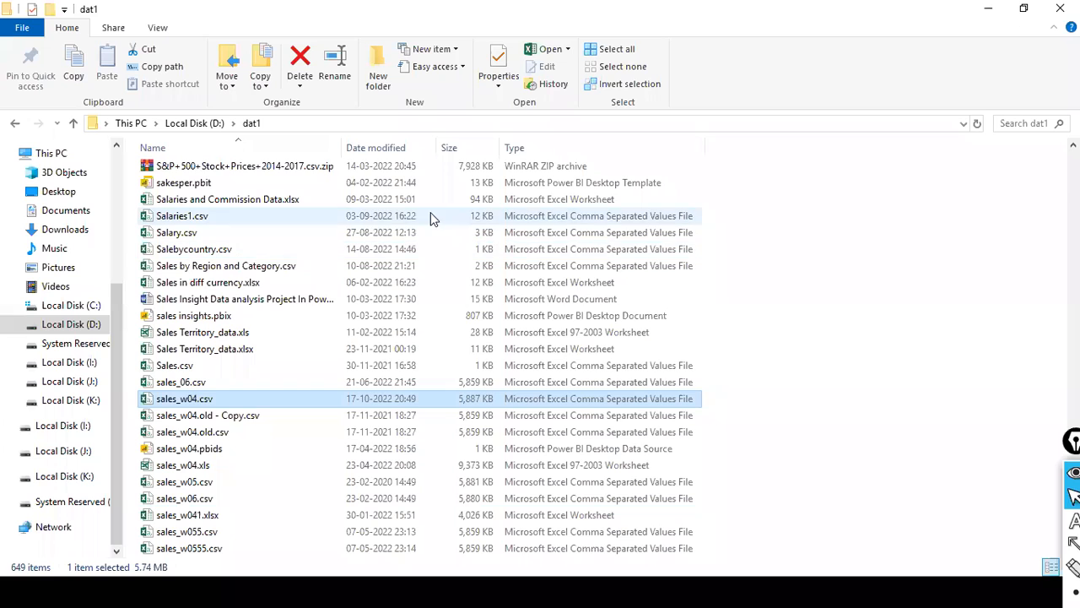
double_click(207, 399)
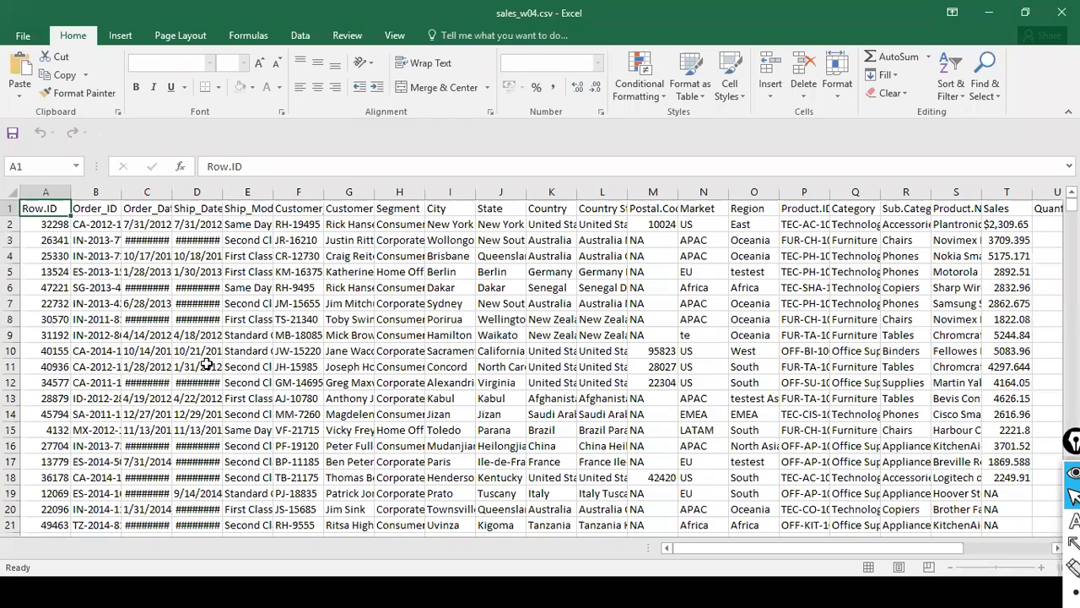
- Insert a blank row directly below the header row of the sales_w04 sheet
scroll(974, 380, down, 4)
mouse_move(1071, 205)
mouse_down()
mouse_move(1071, 519)
mouse_move(1053, 555)
mouse_move(1071, 377)
mouse_move(1071, 202)
mouse_up()
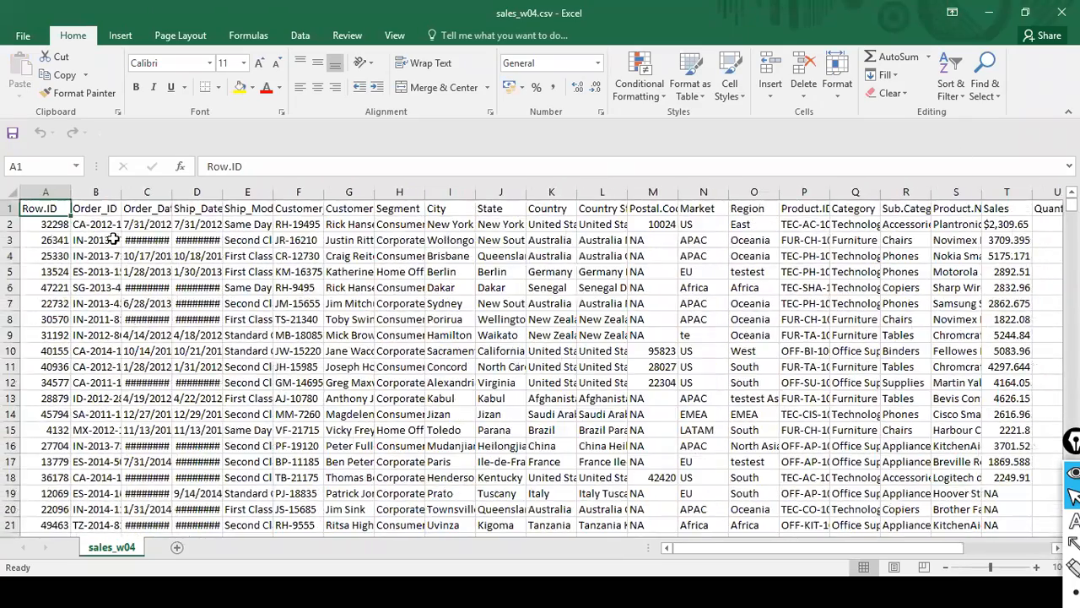
click(8, 225)
right_click(9, 225)
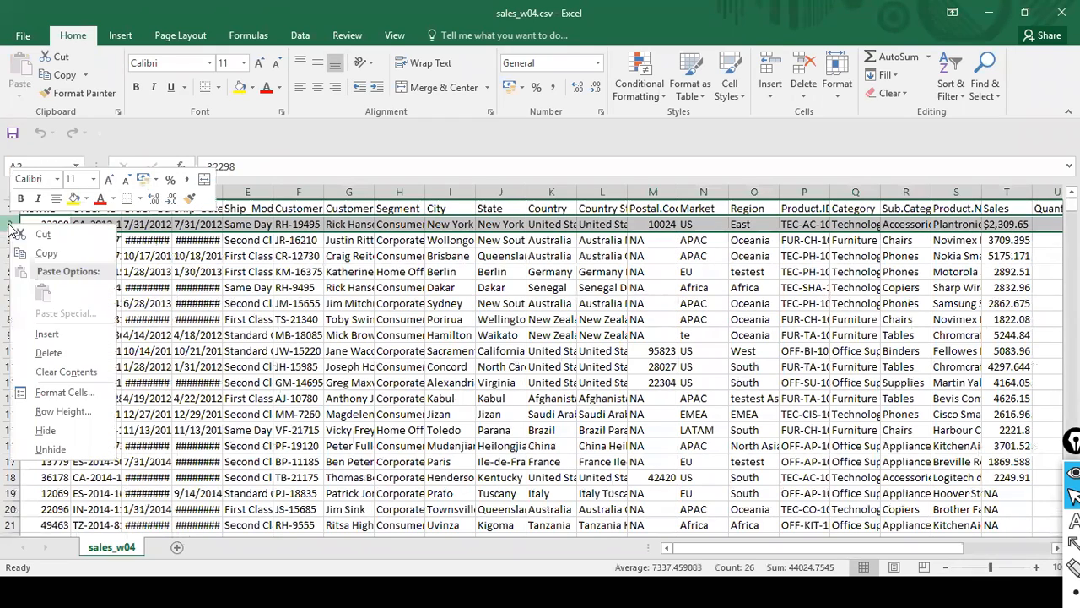
click(71, 333)
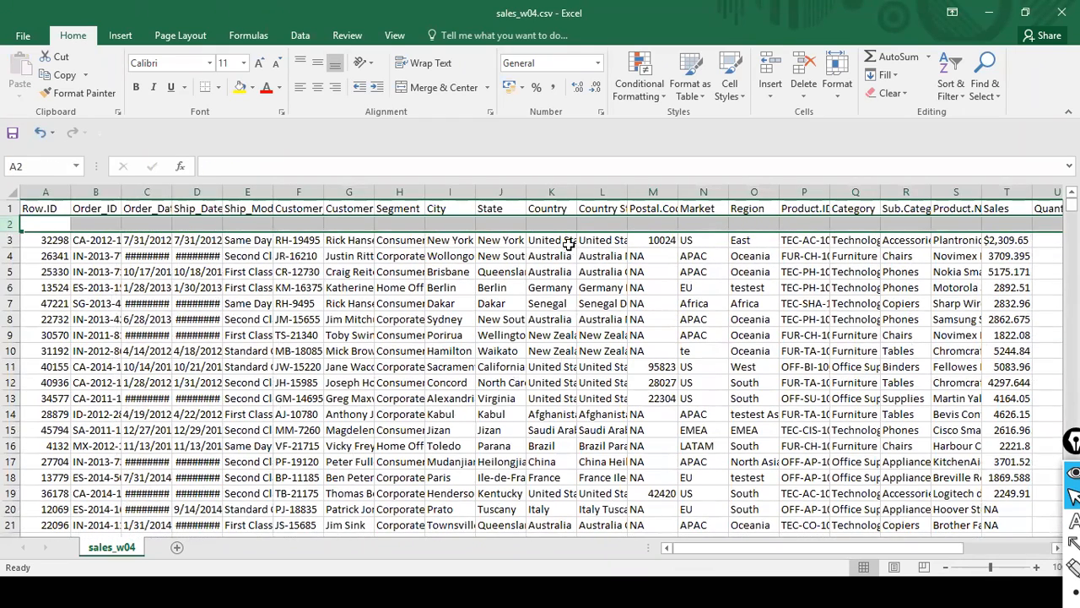
- Save the edited sales_w04 sheet under its existing name, keeping the CSV (Comma delimited) format
click(650, 224)
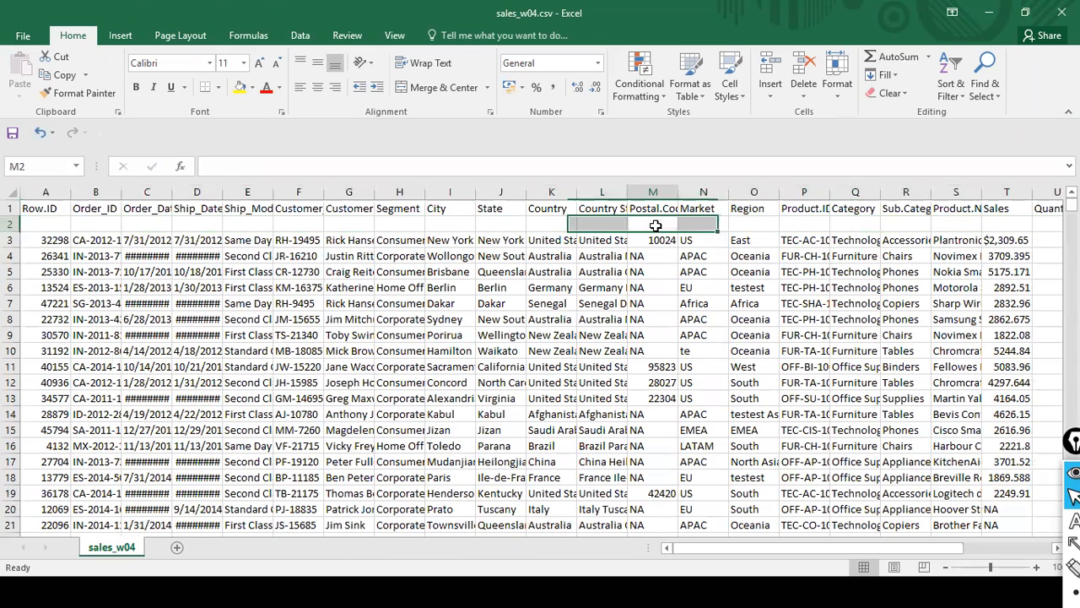
click(23, 225)
key(alt+f)
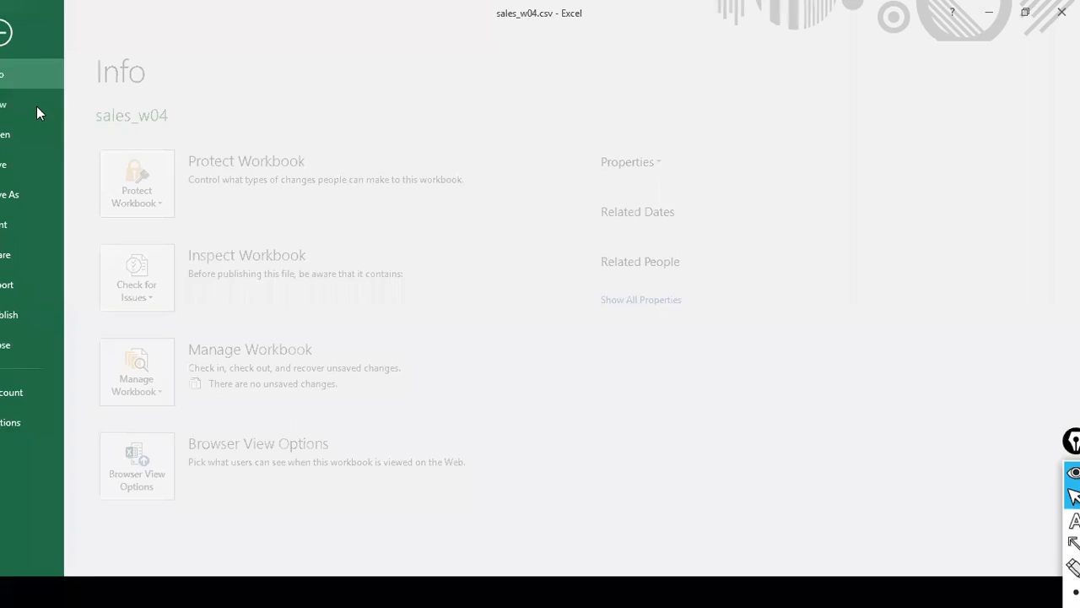
click(52, 166)
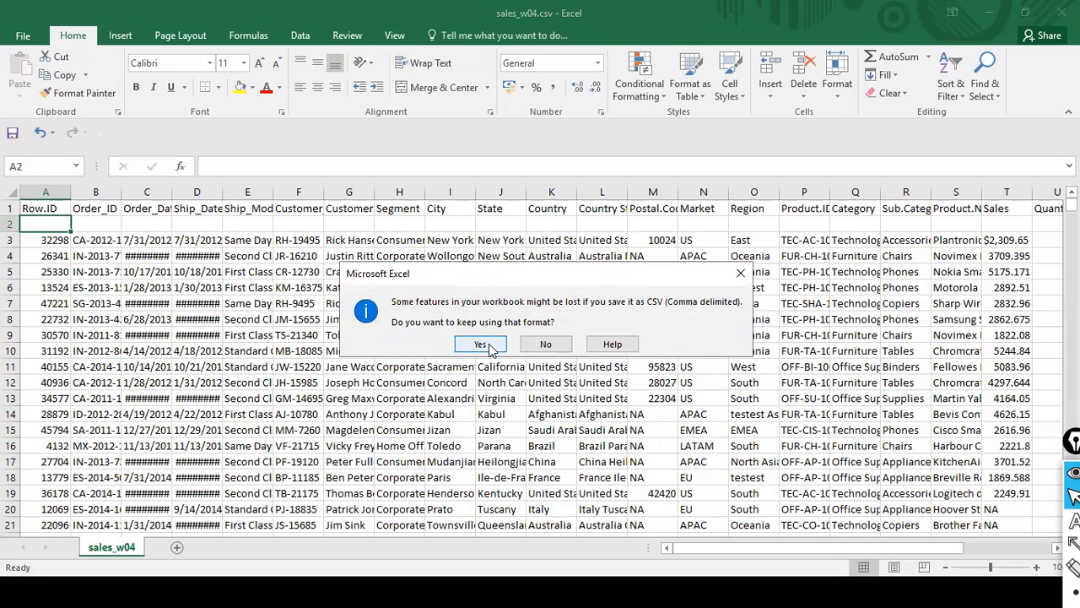
click(482, 345)
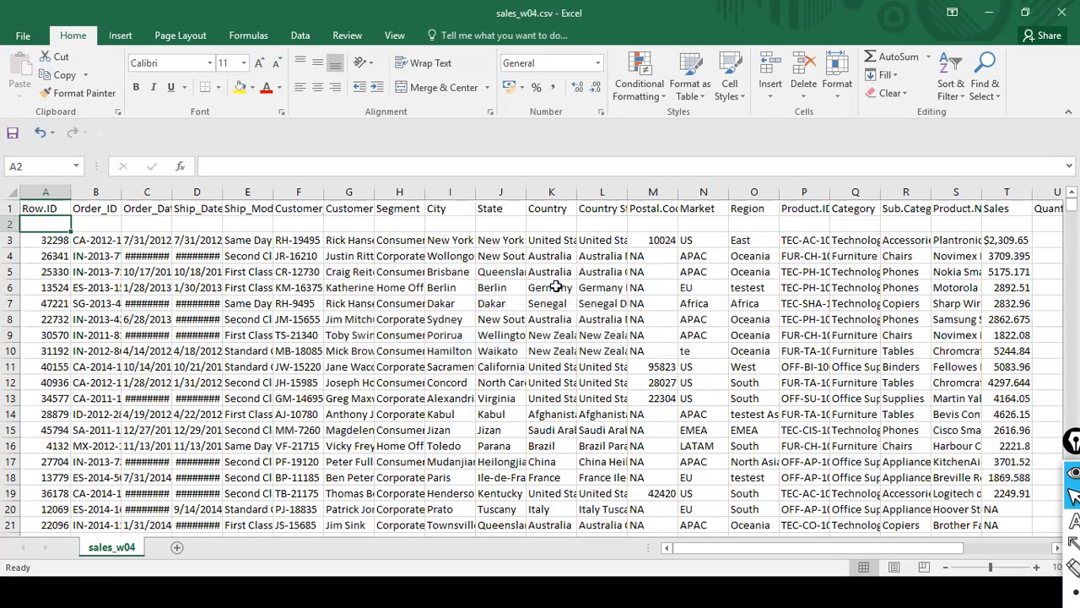
- Close the sales_w04.csv workbook, saving its changes again in CSV format
click(1062, 12)
click(460, 317)
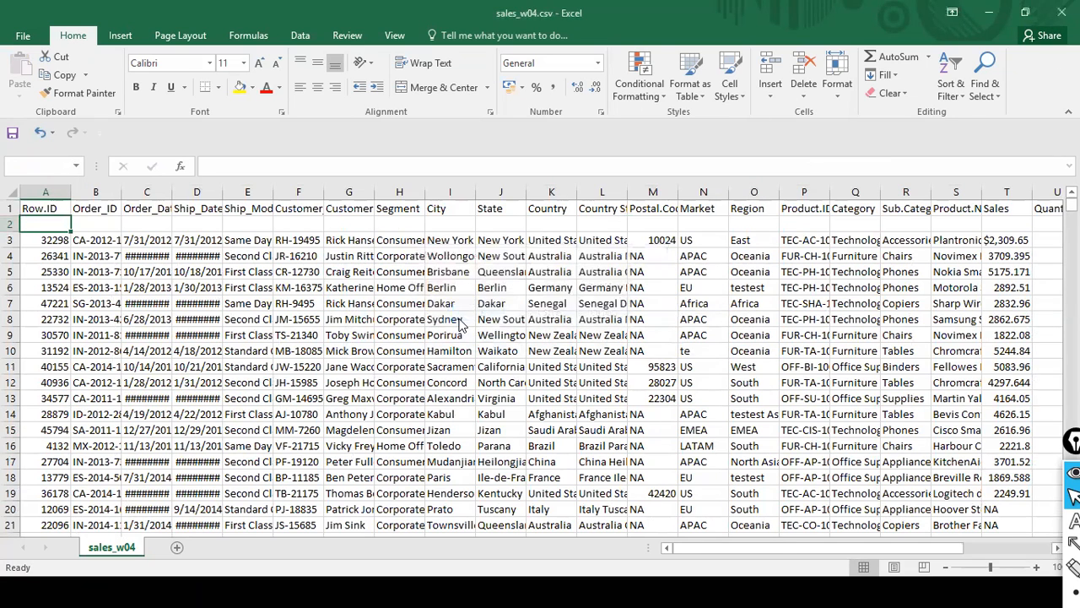
click(410, 353)
click(579, 302)
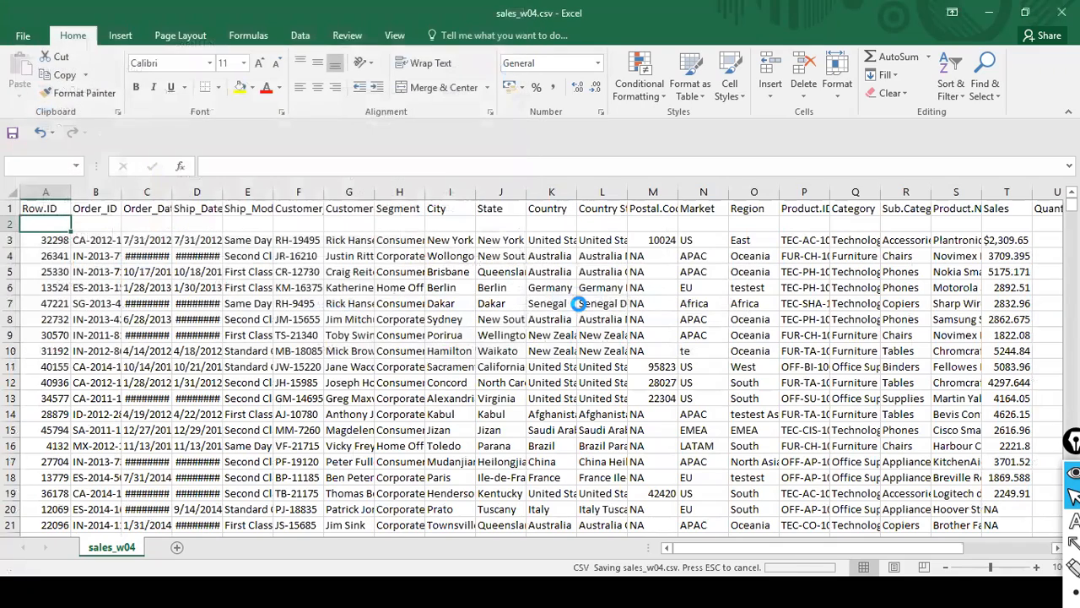
click(478, 345)
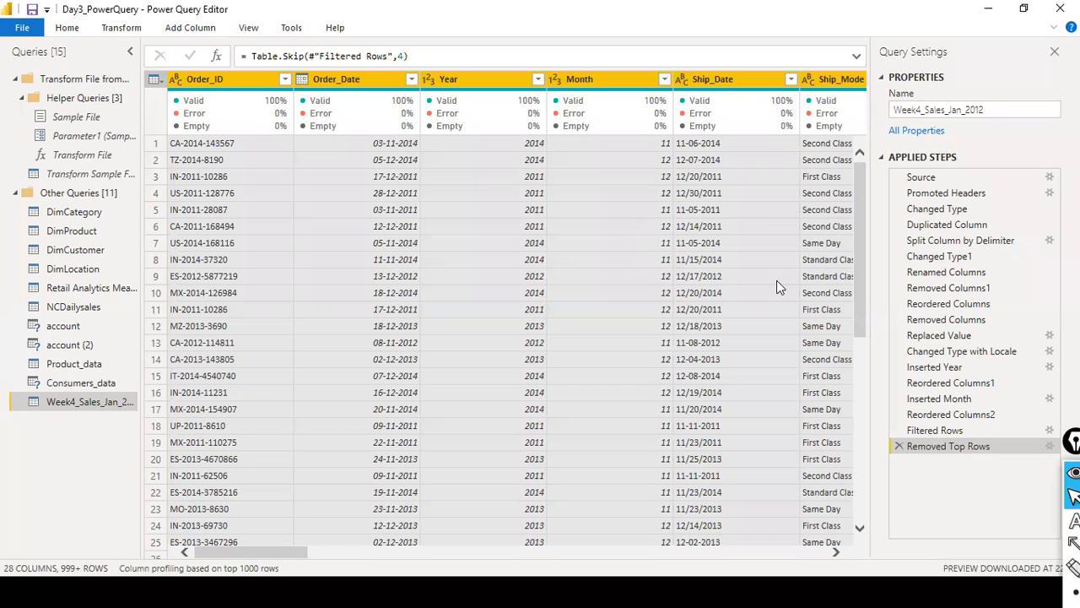
- Delete the Removed Columns step that drops Row.ID from the Week4_Sales_Jan_2012 query, and display the Removed Top Rows result
click(958, 303)
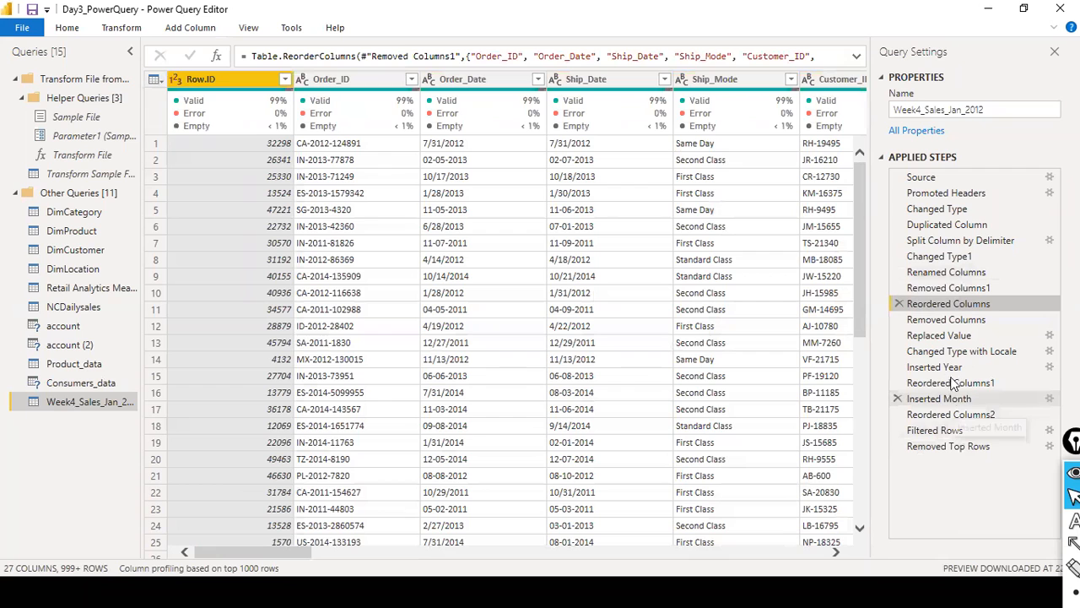
click(946, 320)
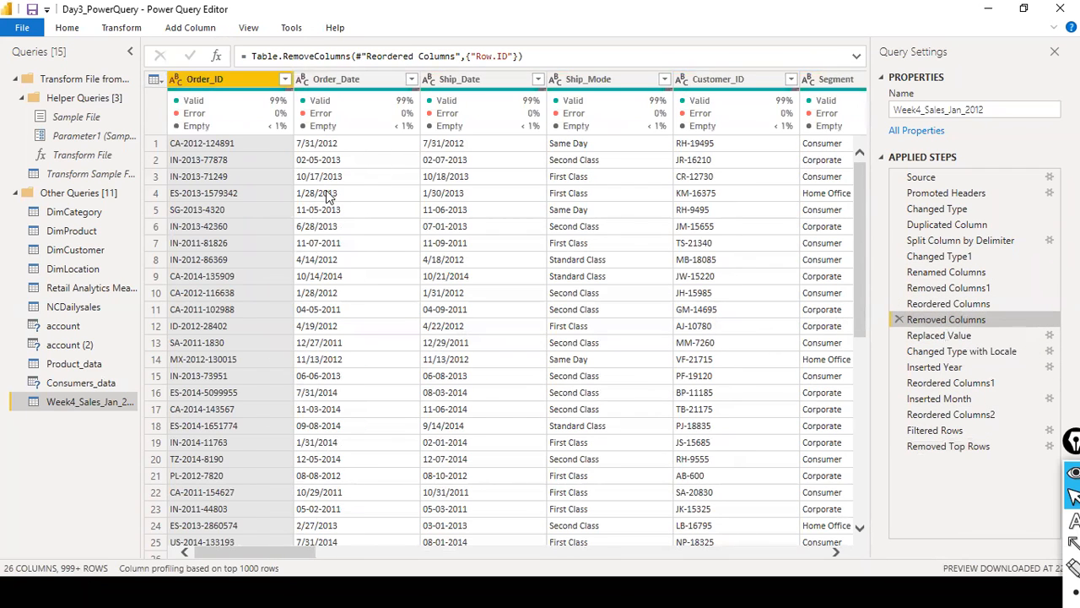
click(899, 319)
click(614, 331)
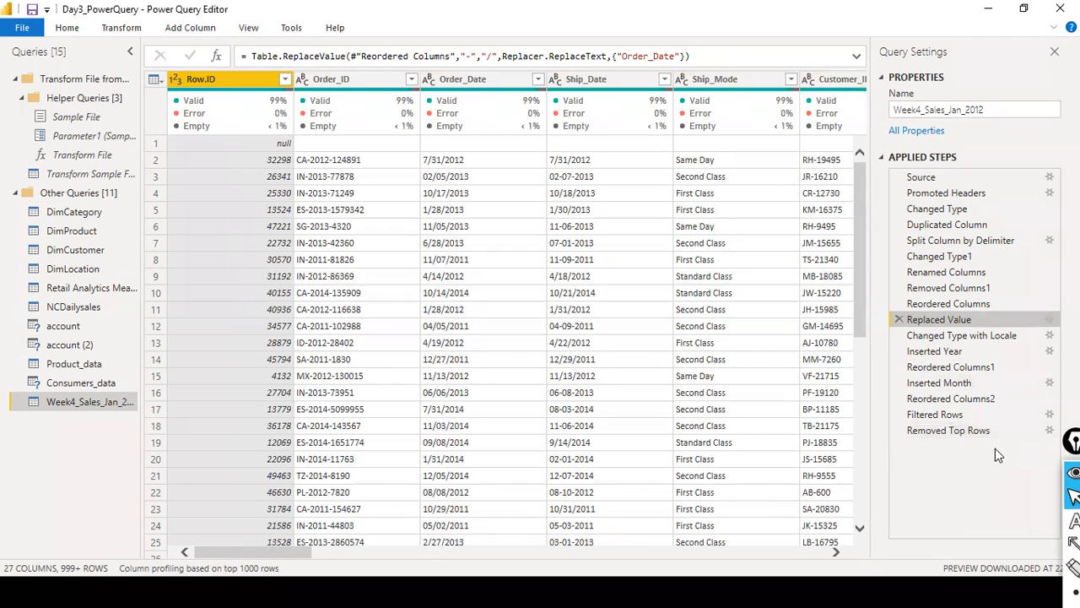
click(940, 432)
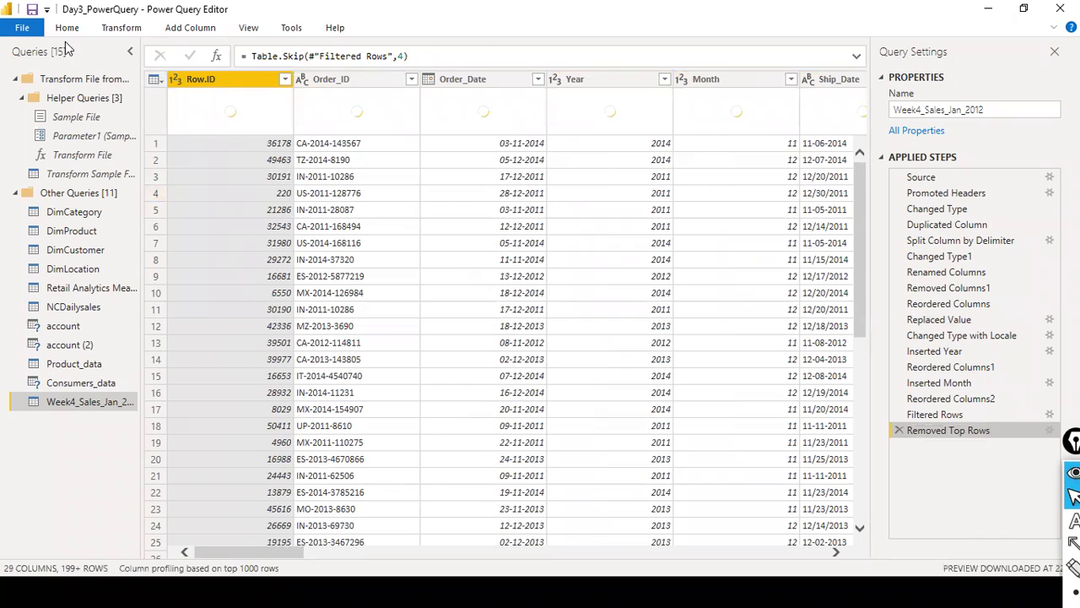
- Compare the saved sales_w04.csv entry in the dat1 folder with the Week4_Sales_Jan_2012 query in Power Query Editor
key(alt+Tab)
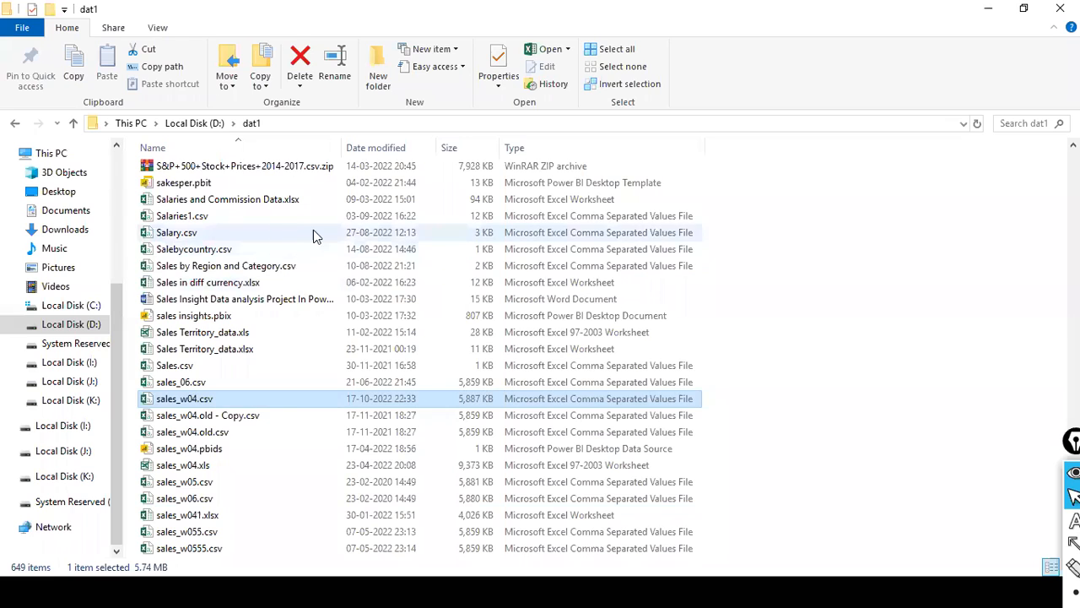
key(alt+Tab)
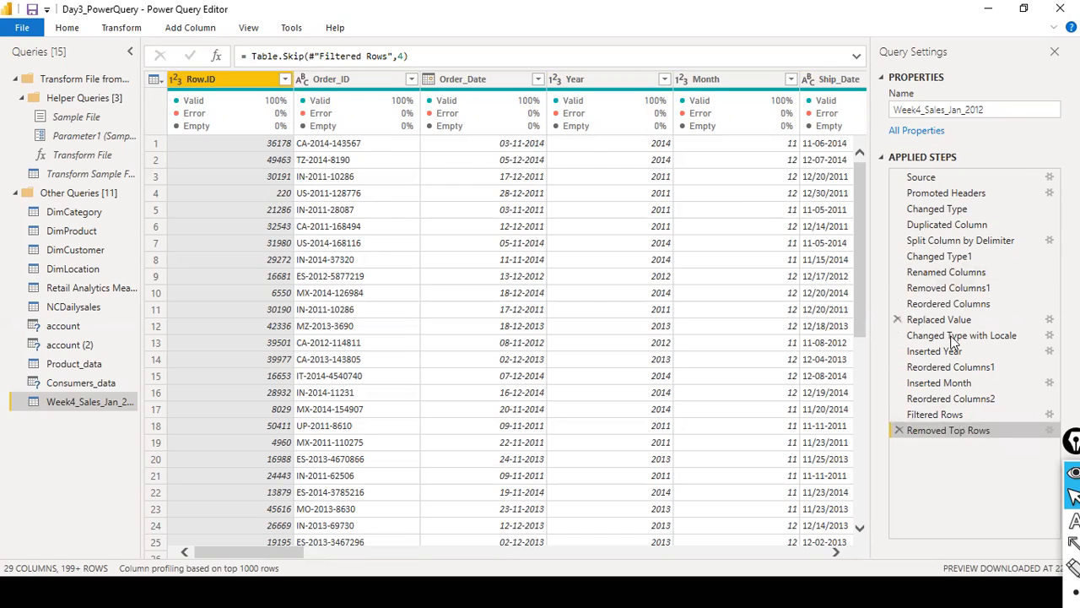
key(alt+Tab)
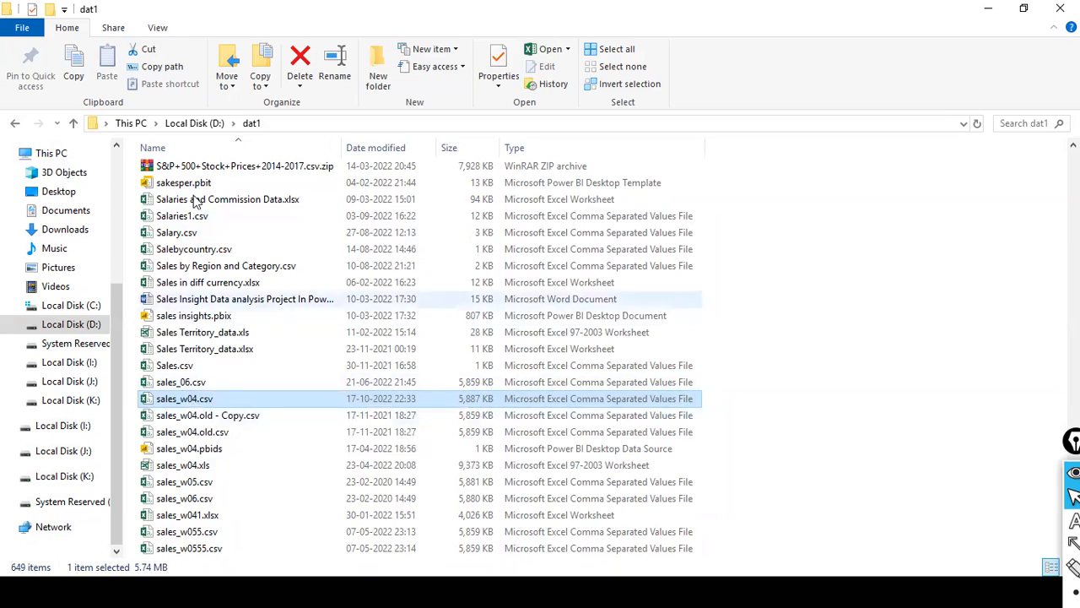
key(alt+Tab)
key(alt+Tab)
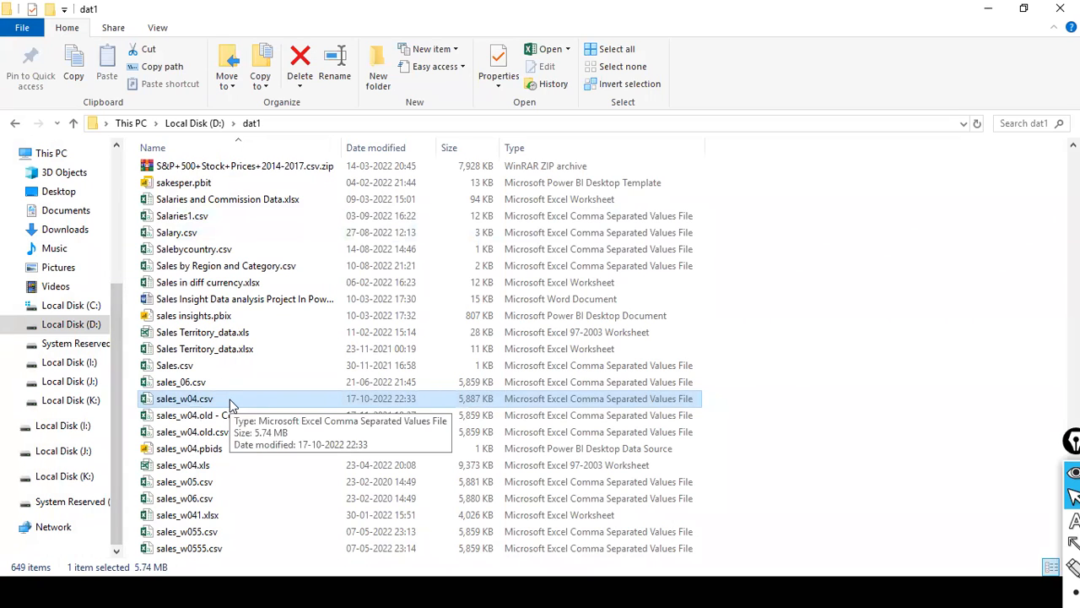
key(alt+Tab)
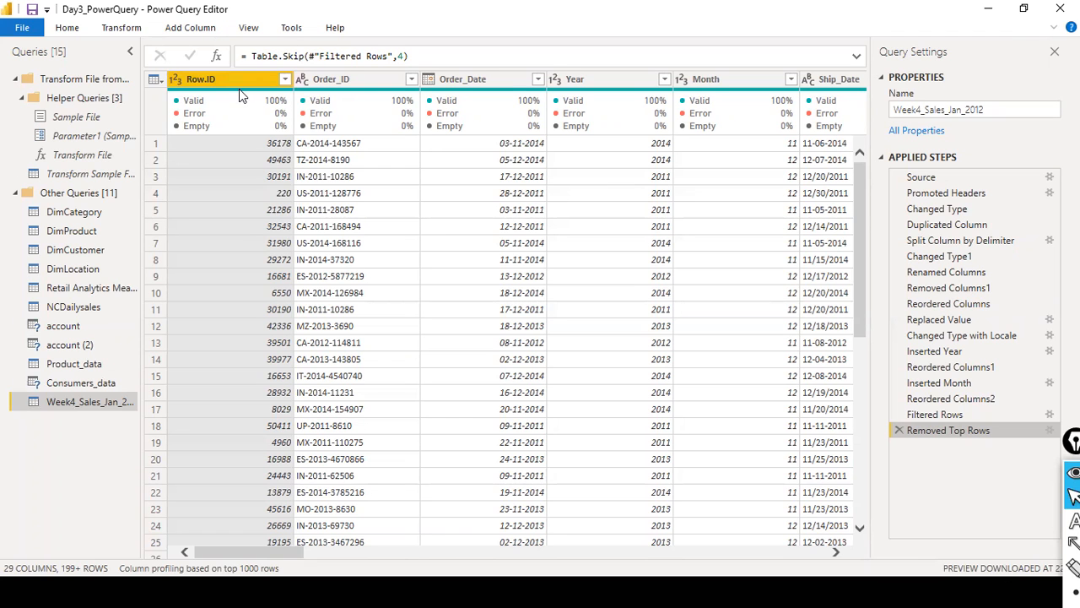
click(265, 498)
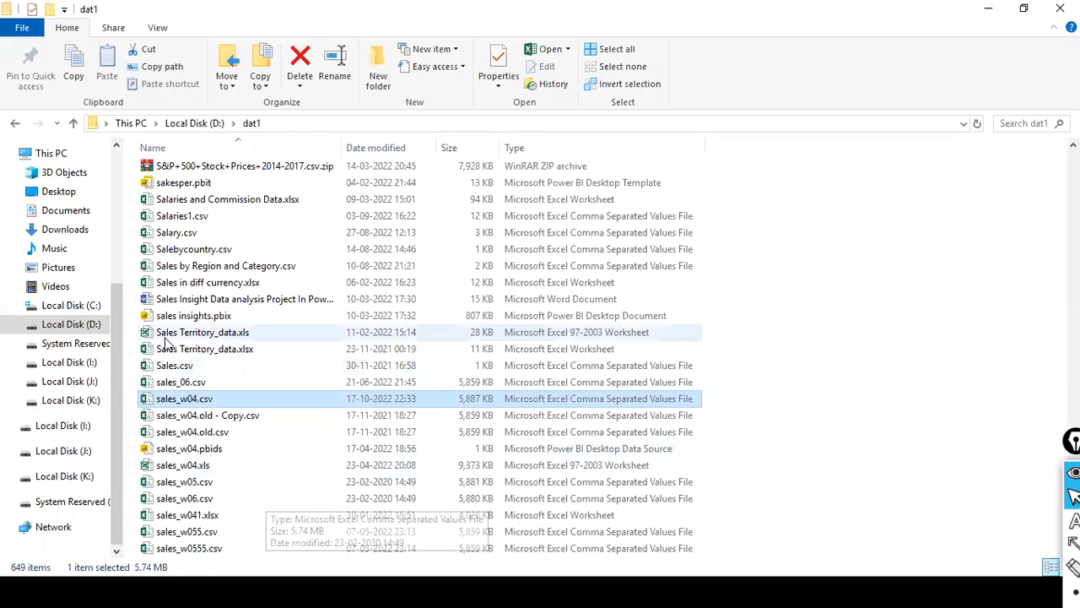
key(alt+Tab)
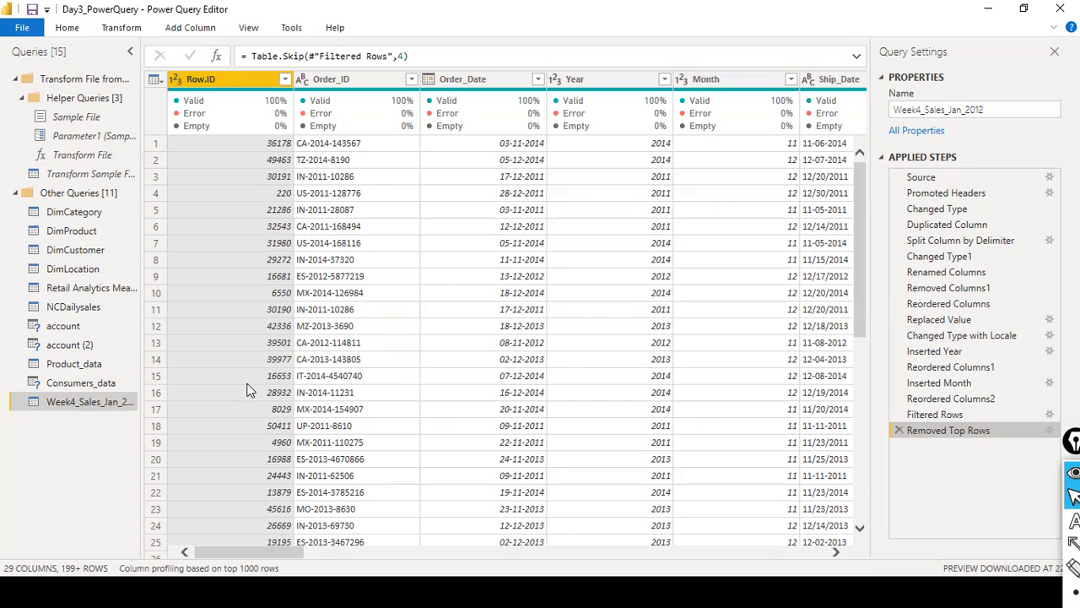
key(alt+Tab)
key(alt+Tab)
- Refresh the preview of the Week4_Sales_Jan_2012 query and look through the rows of the Removed Top Rows result
click(120, 29)
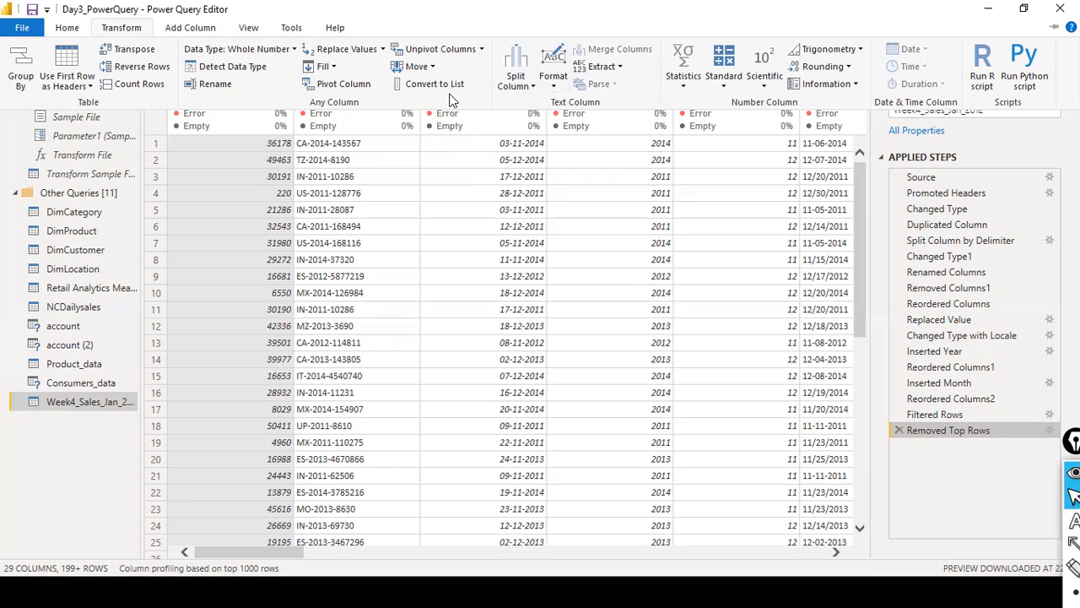
click(78, 32)
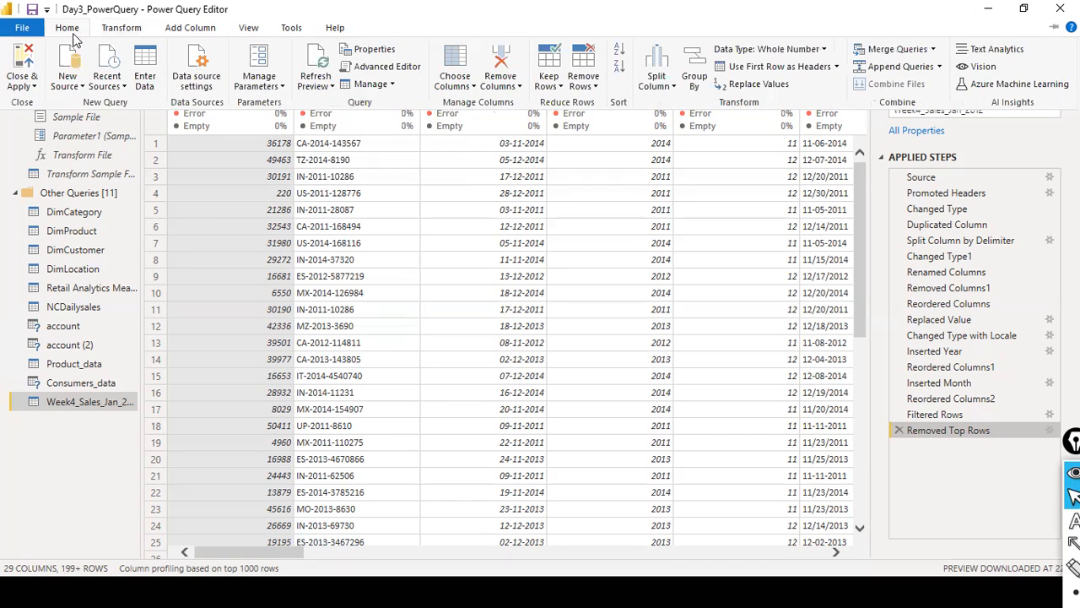
click(333, 87)
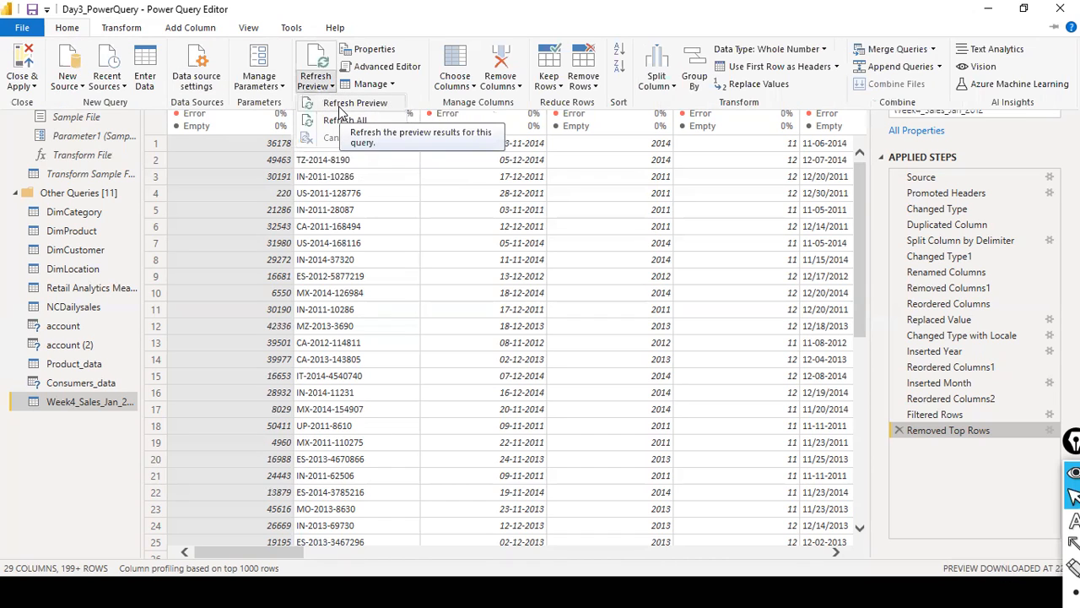
click(342, 104)
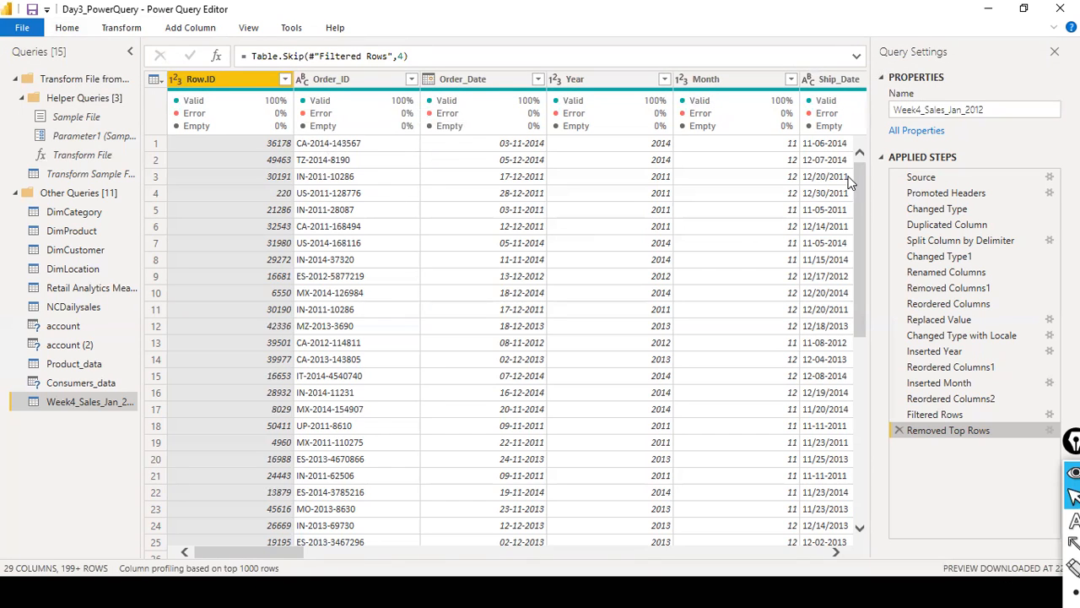
drag(856, 173, 845, 99)
scroll(544, 205, down, 20)
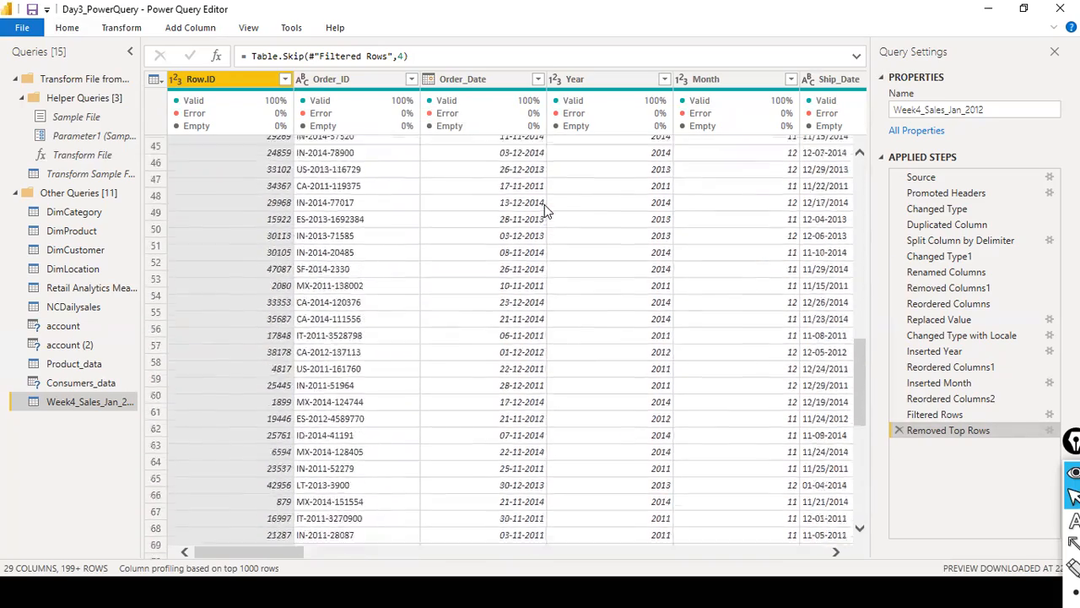
scroll(545, 204, down, 20)
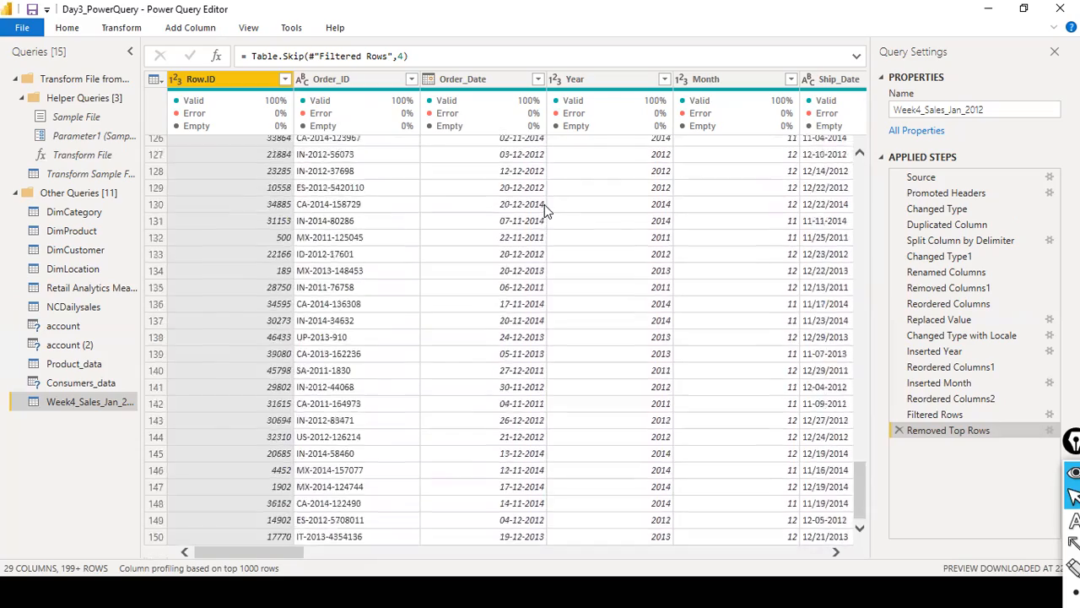
scroll(781, 391, down, 20)
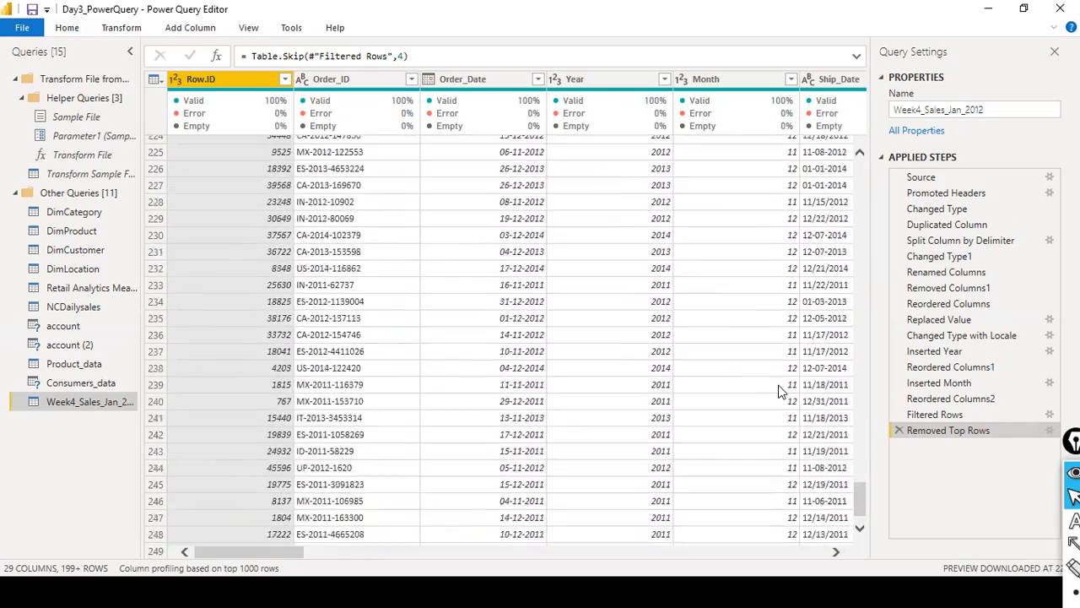
scroll(781, 391, down, 20)
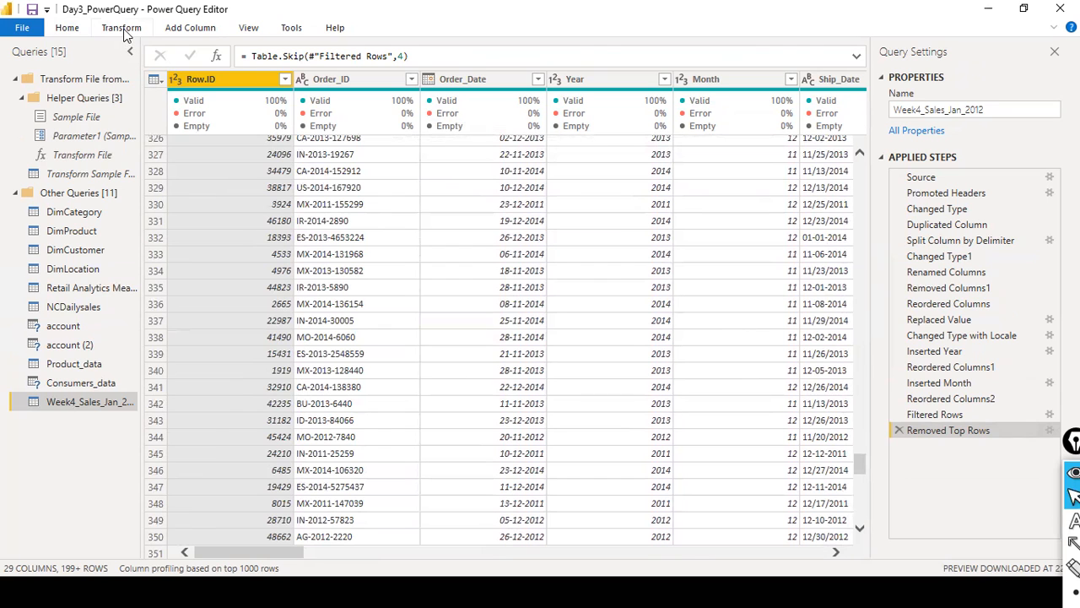
- Close the Power Query Editor and apply the query changes to the Power BI model
click(82, 33)
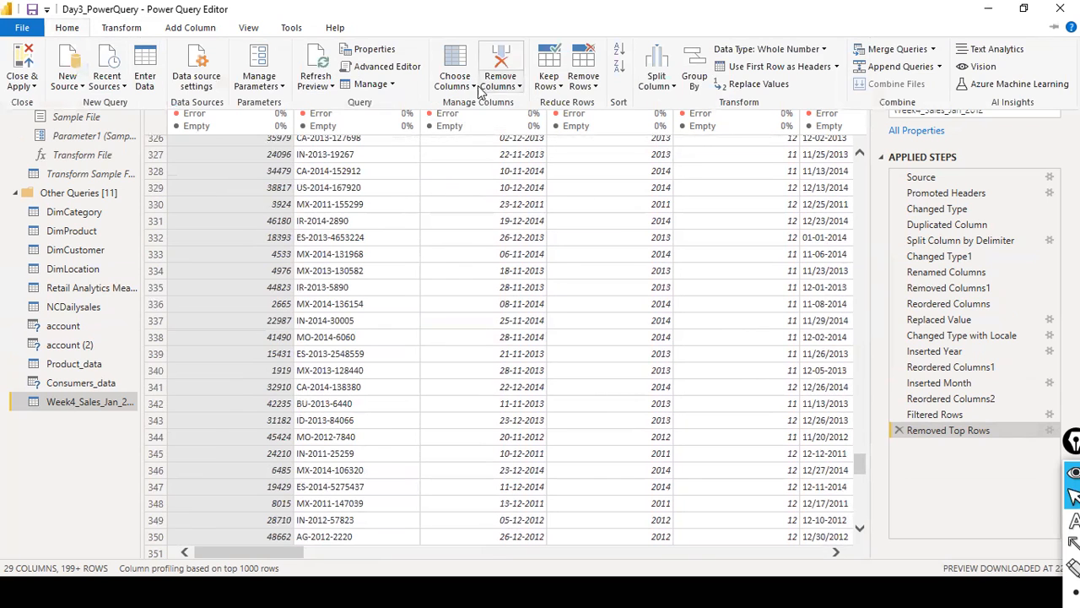
click(140, 31)
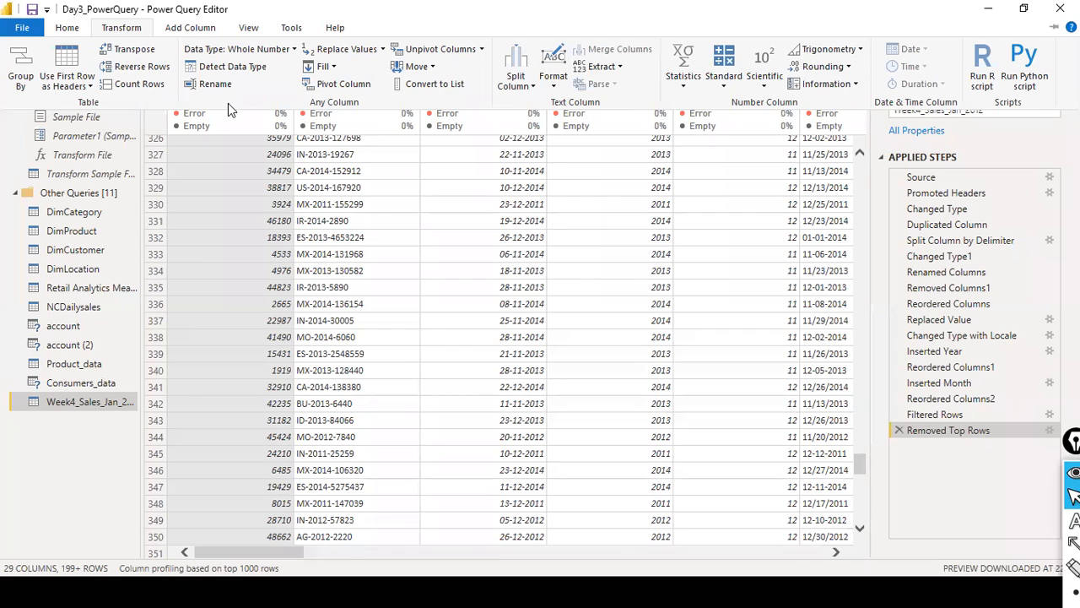
click(26, 30)
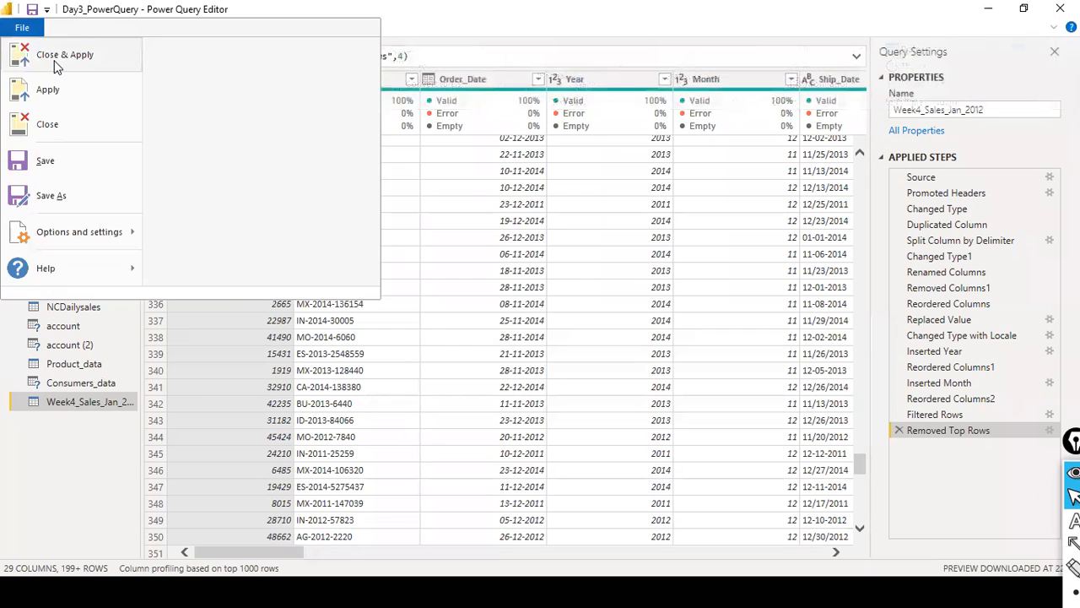
key(Escape)
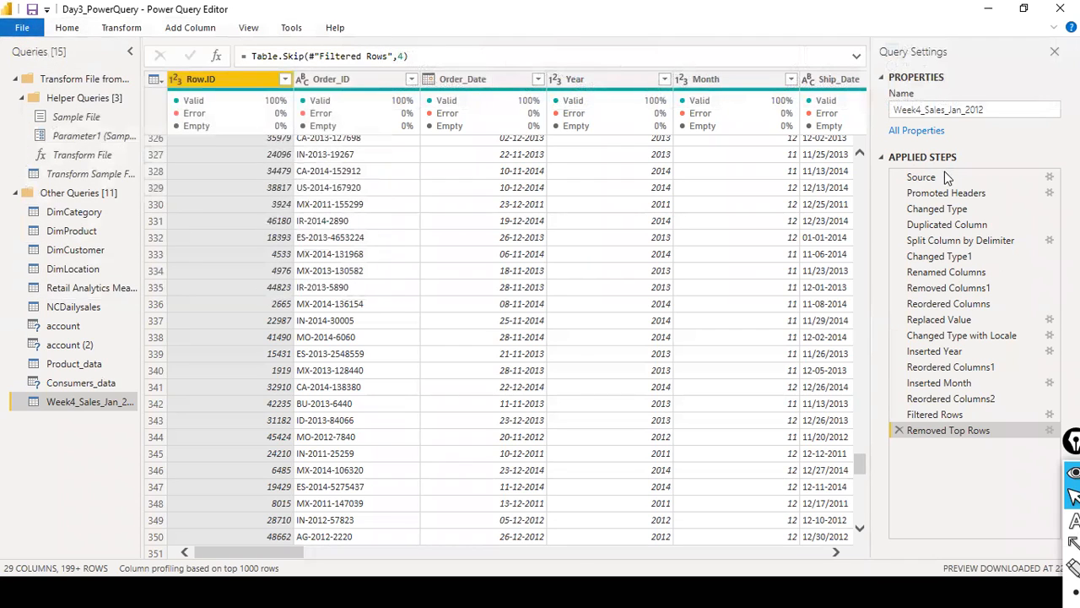
- Return to the dat1 folder in File Explorer and reopen sales_w04.csv
key(alt+Tab)
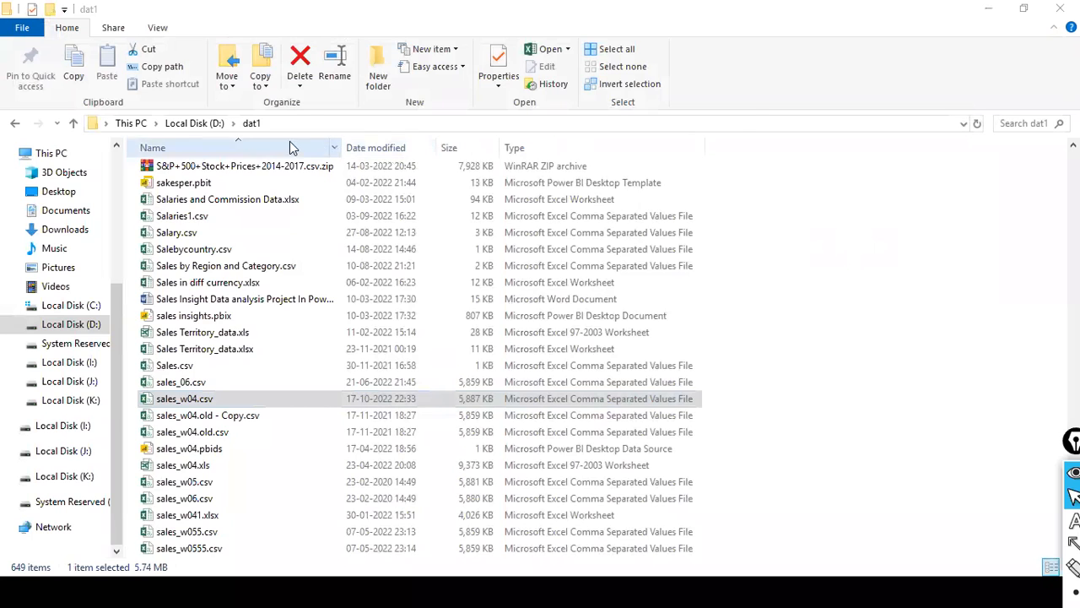
key(alt+Tab)
key(Escape)
key(alt+Tab)
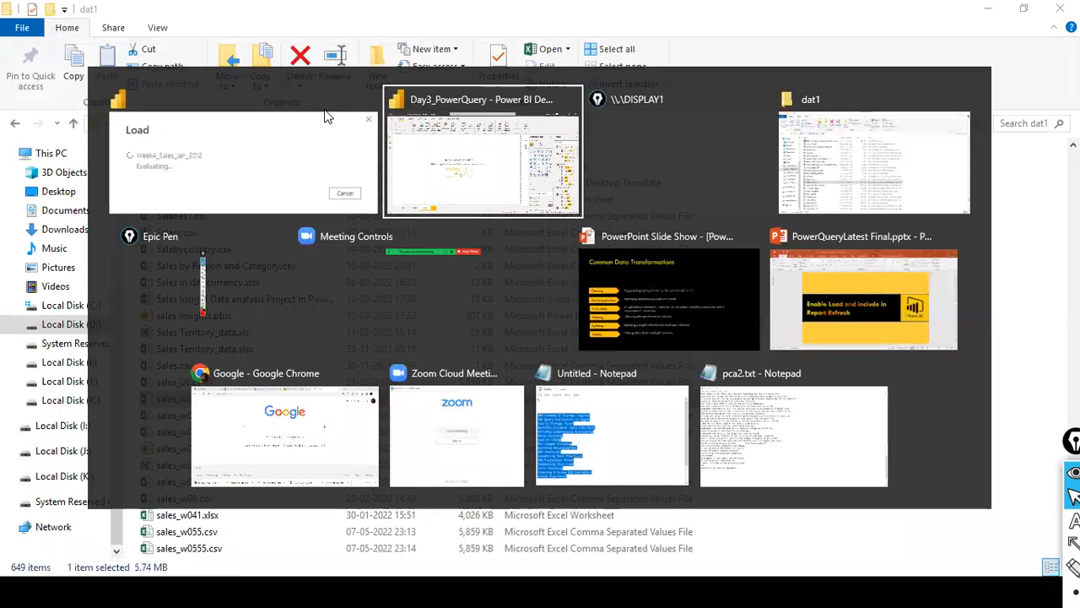
key(Escape)
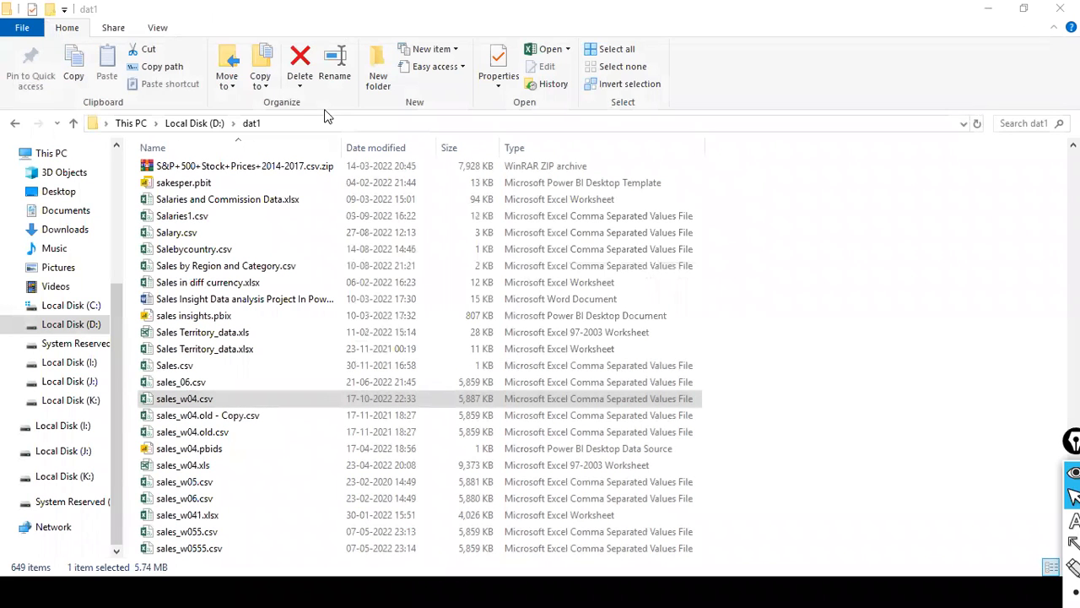
key(alt+Tab)
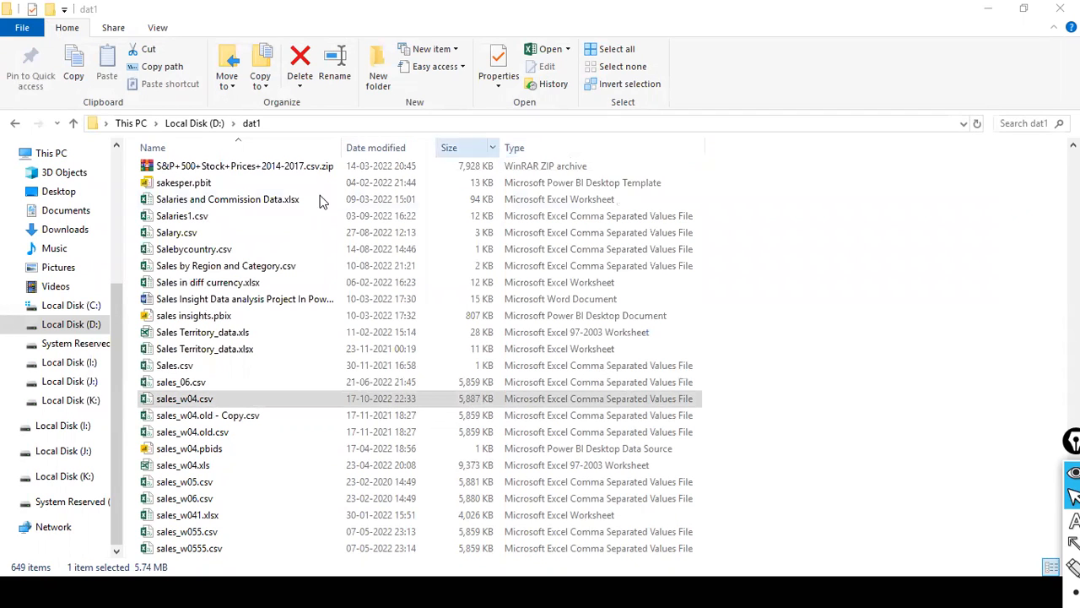
click(192, 403)
double_click(193, 401)
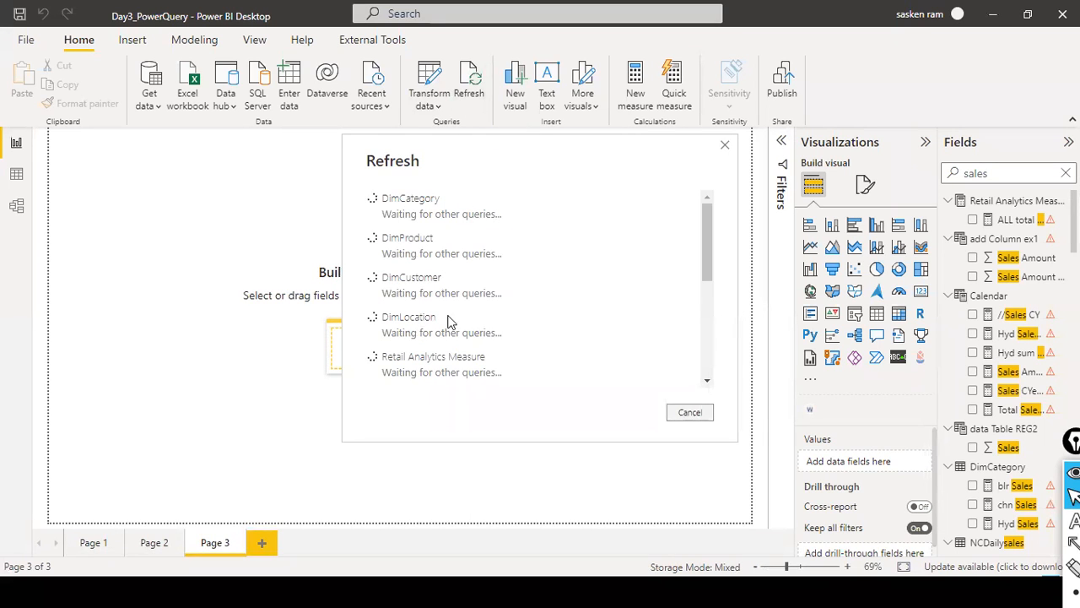
- Look through the refresh progress list of the model queries, from DimCategory to Week4_Sales_Jan_2012
scroll(588, 291, down, 5)
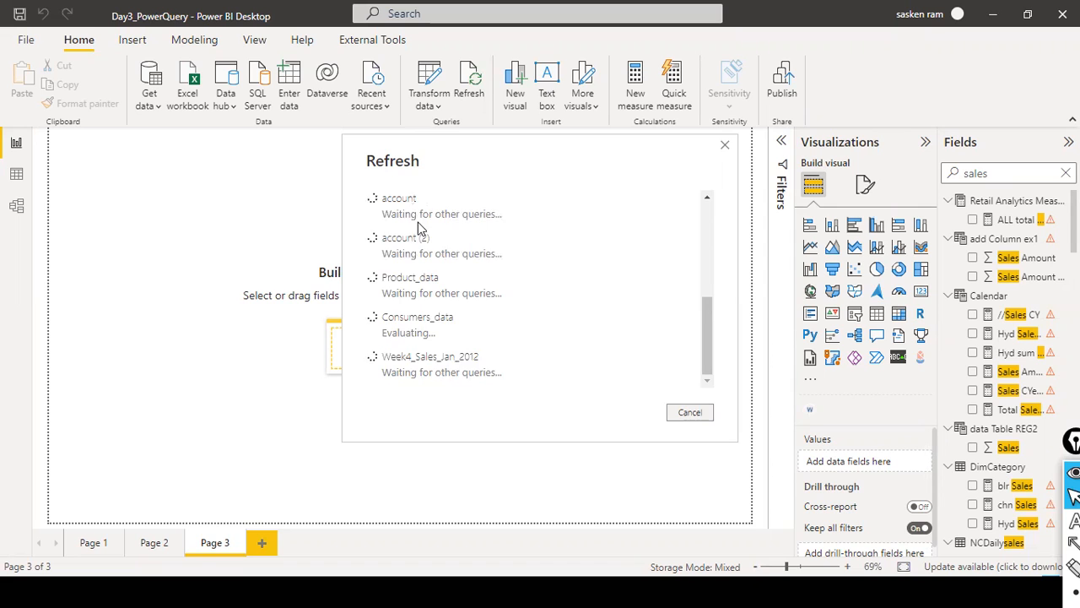
scroll(422, 215, up, 10)
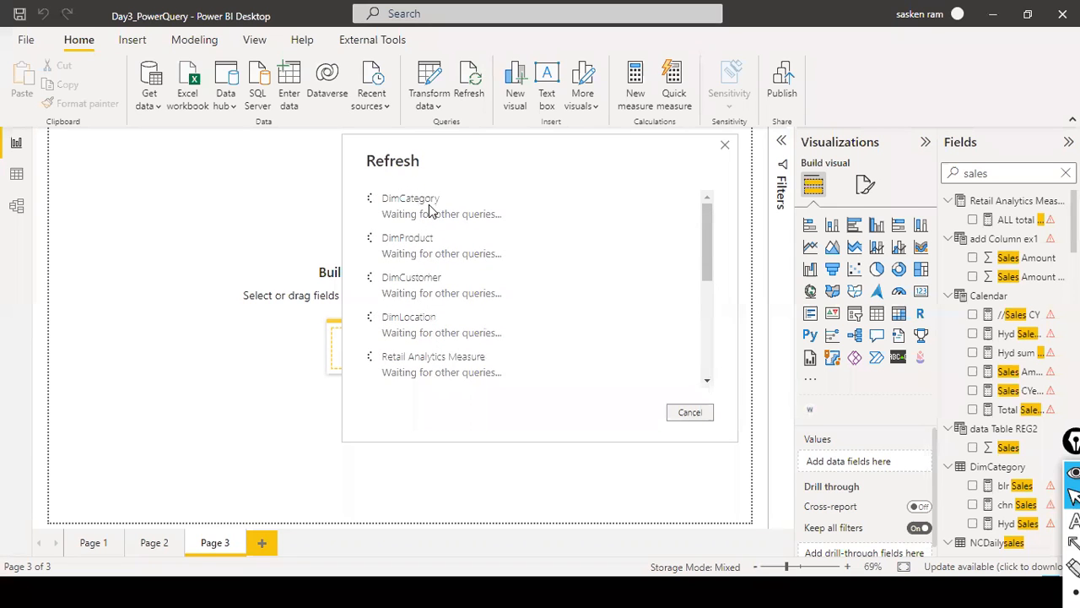
scroll(429, 211, down, 5)
scroll(429, 211, up, 4)
scroll(428, 211, up, 1)
scroll(429, 211, down, 6)
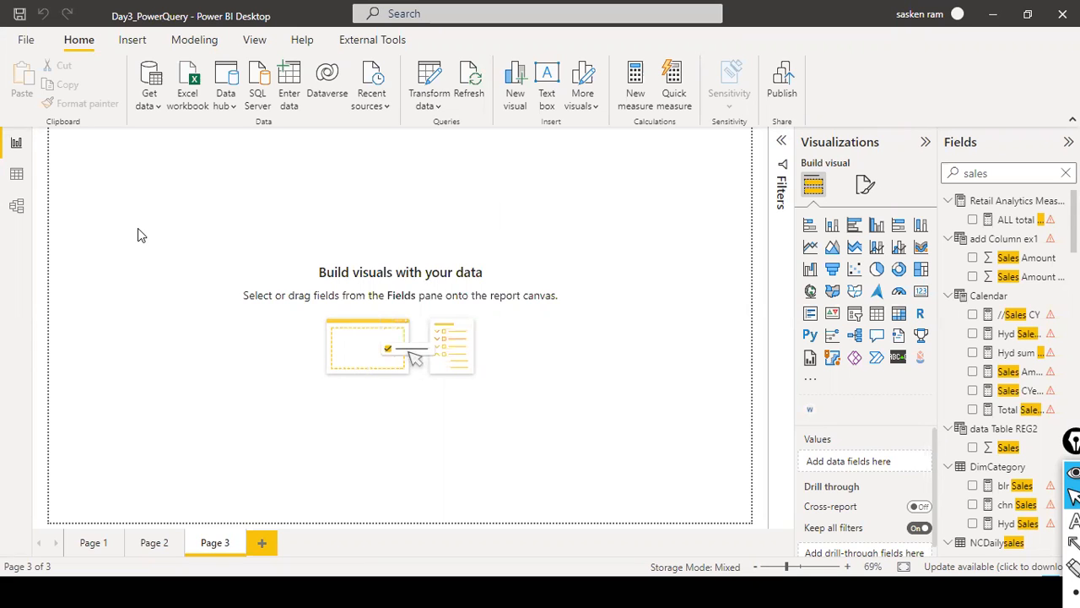
- Show the Week4_Sales_Jan_2012 table in the data view and examine its Row.ID and Ship_Date columns
click(16, 179)
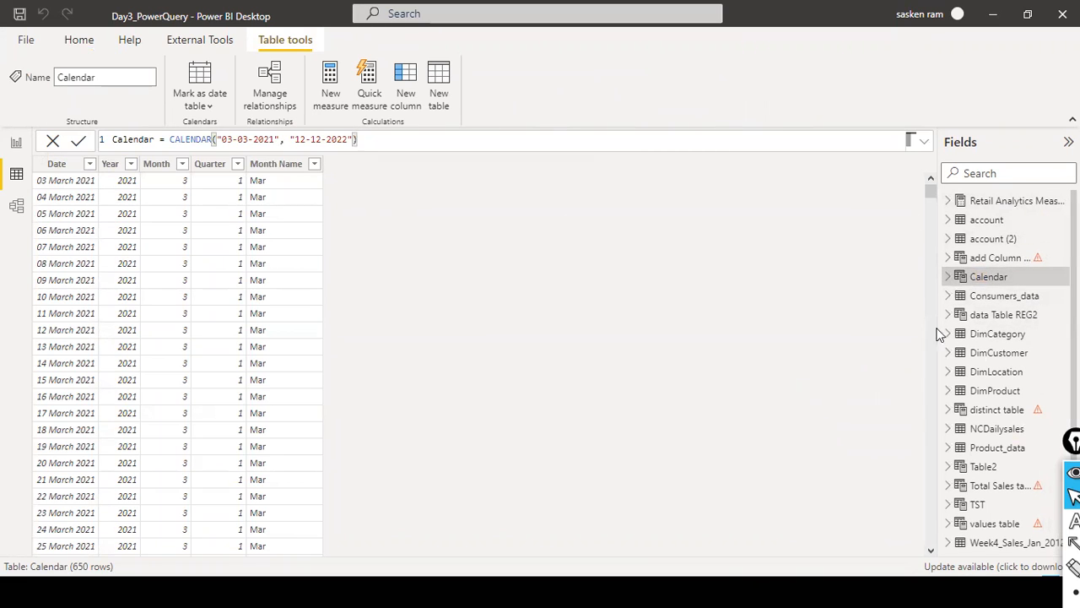
scroll(1041, 370, down, 1)
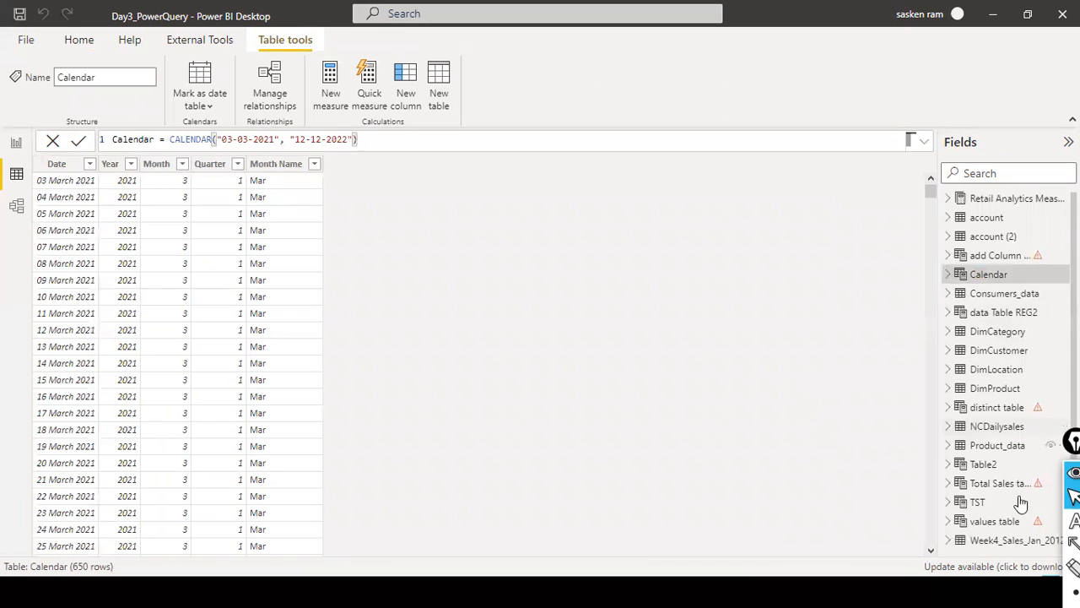
click(996, 540)
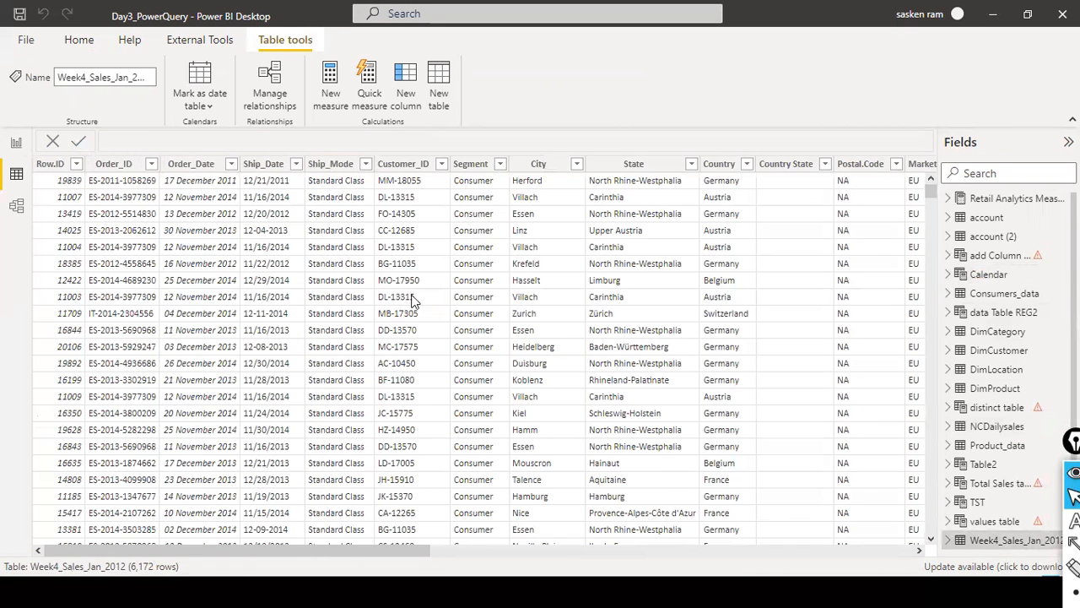
drag(931, 190, 596, 158)
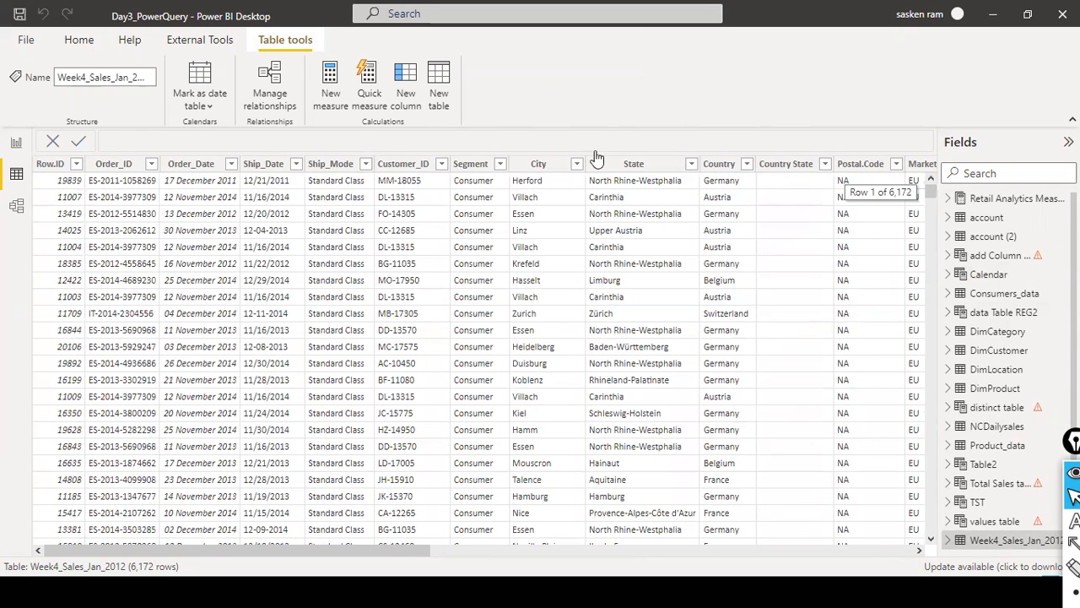
click(50, 164)
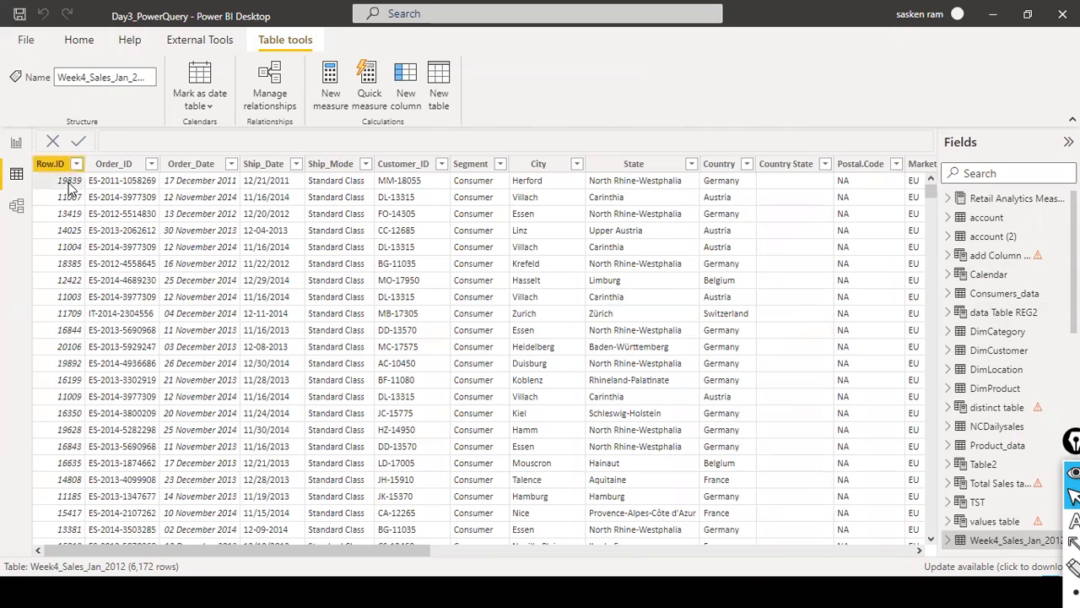
click(301, 183)
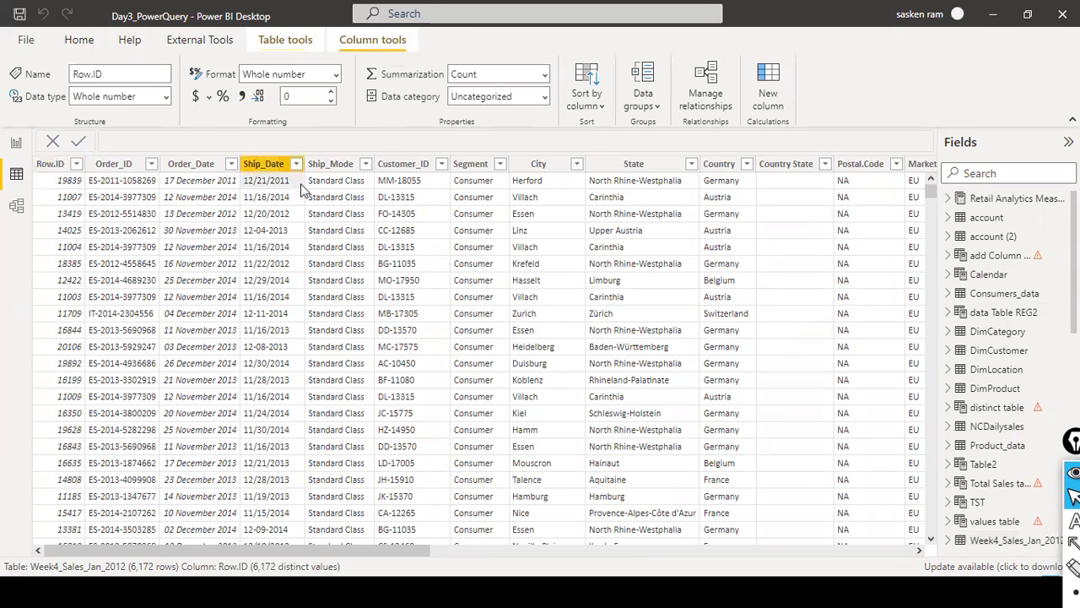
click(75, 183)
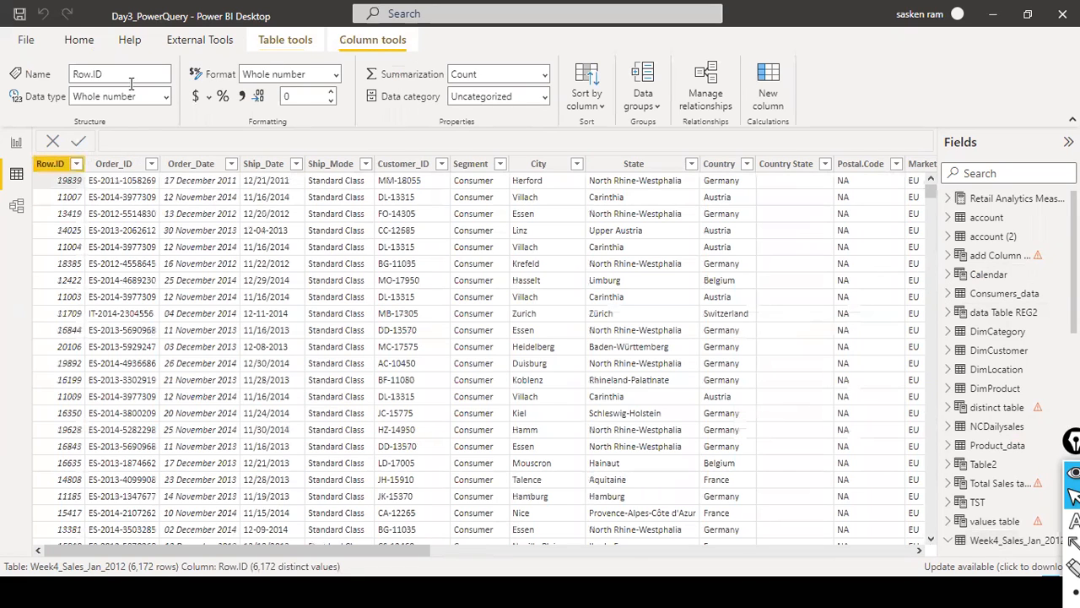
- Cancel the running model refresh and reopen the queries in the Power Query Editor
click(79, 40)
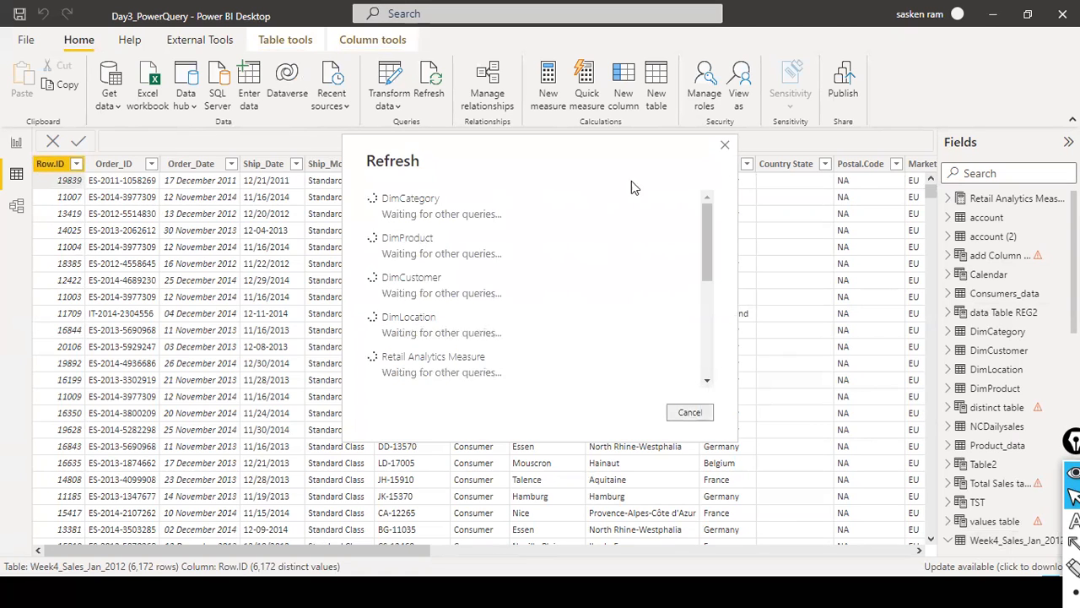
click(693, 414)
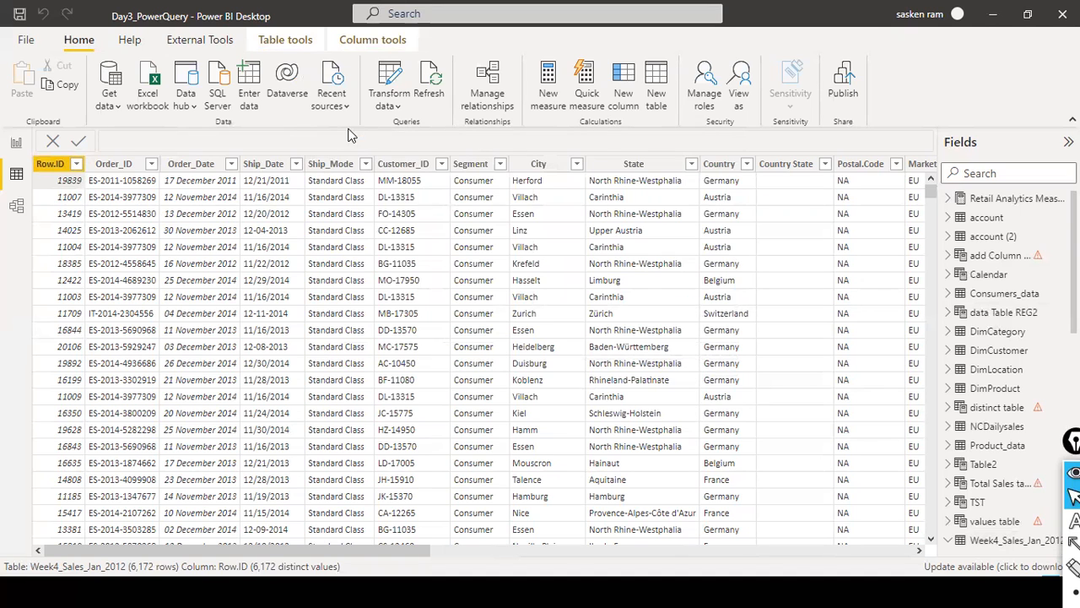
click(398, 108)
click(419, 132)
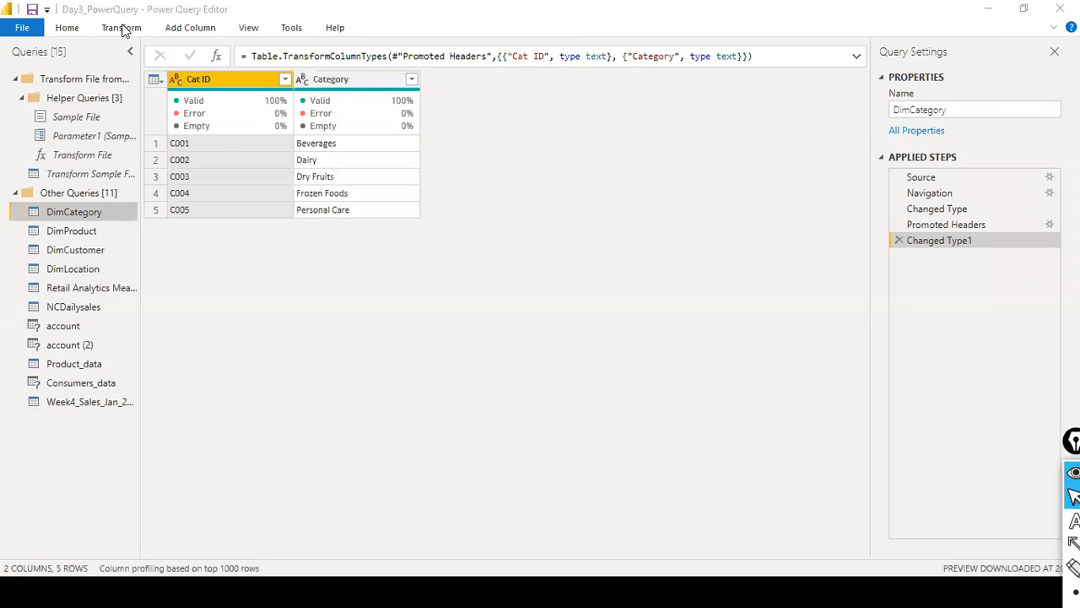
click(73, 32)
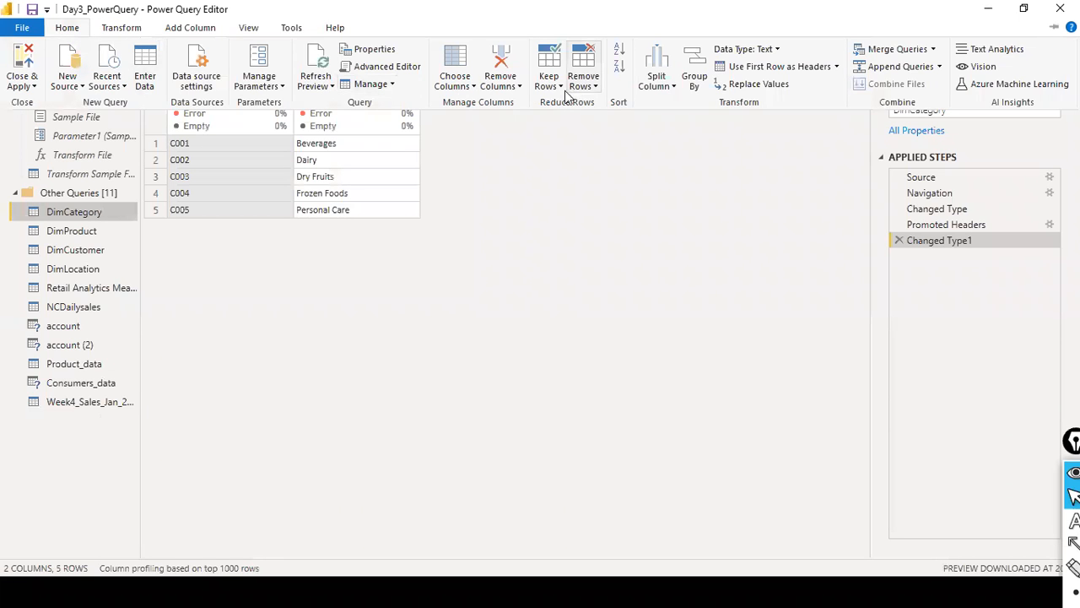
click(332, 86)
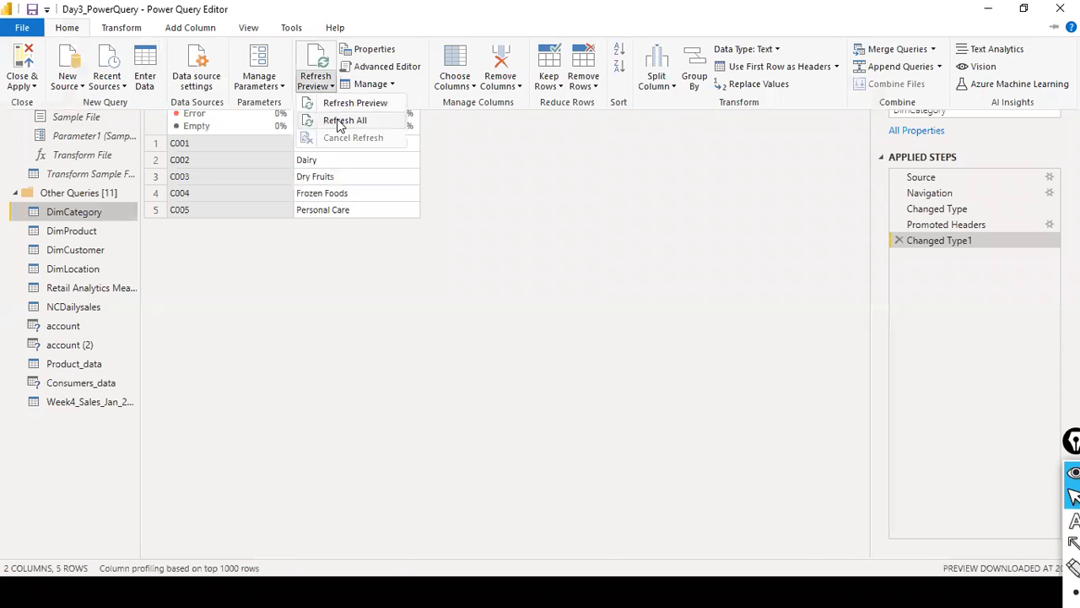
click(400, 439)
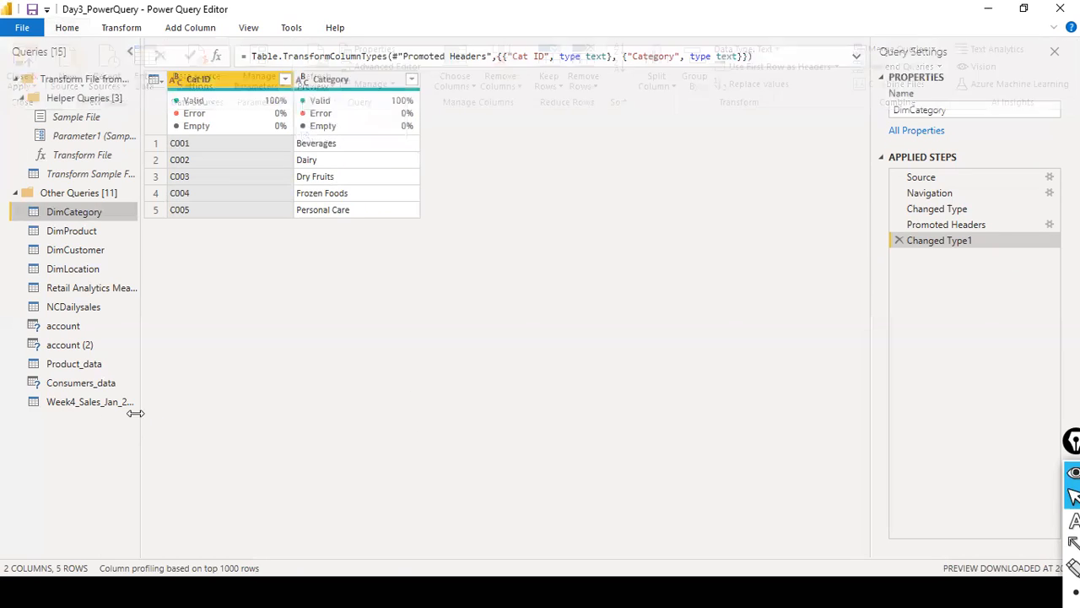
- Refresh the preview of the Week4_Sales_Jan_2012 query and check its first rows
click(108, 402)
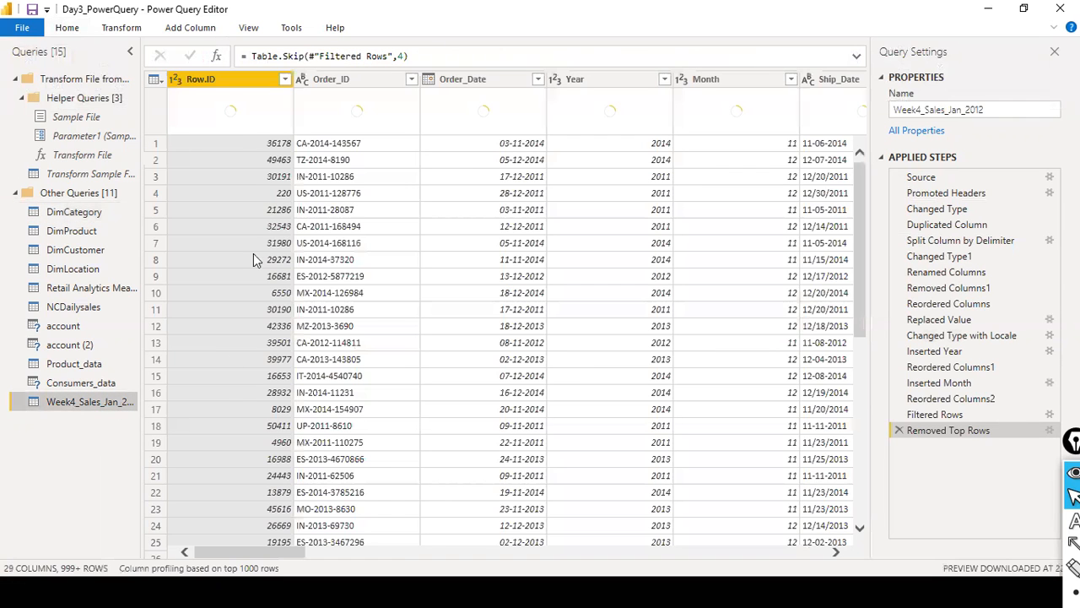
click(76, 29)
click(330, 86)
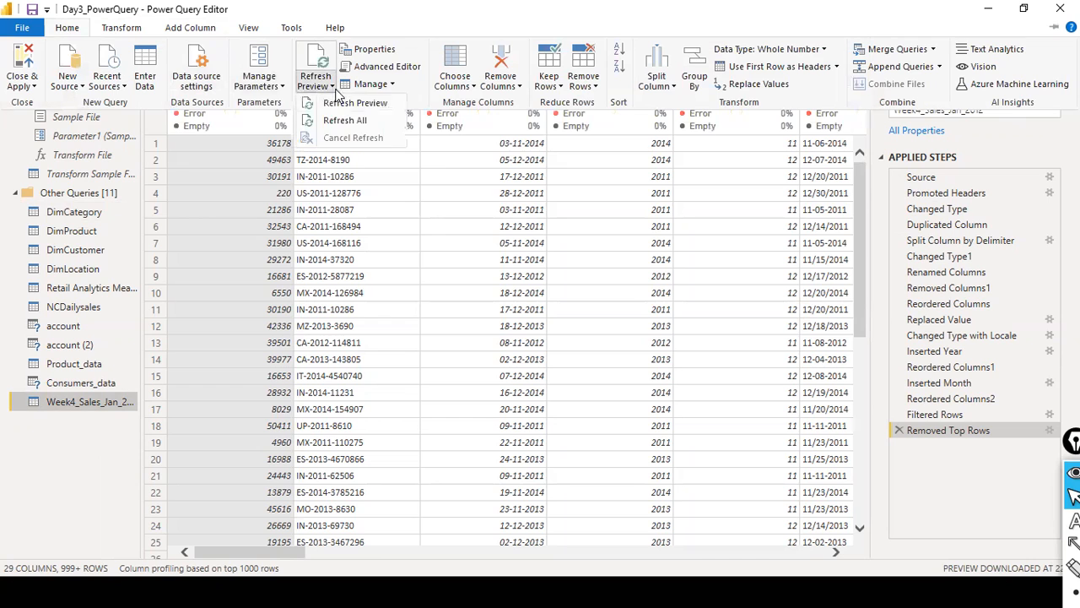
click(342, 104)
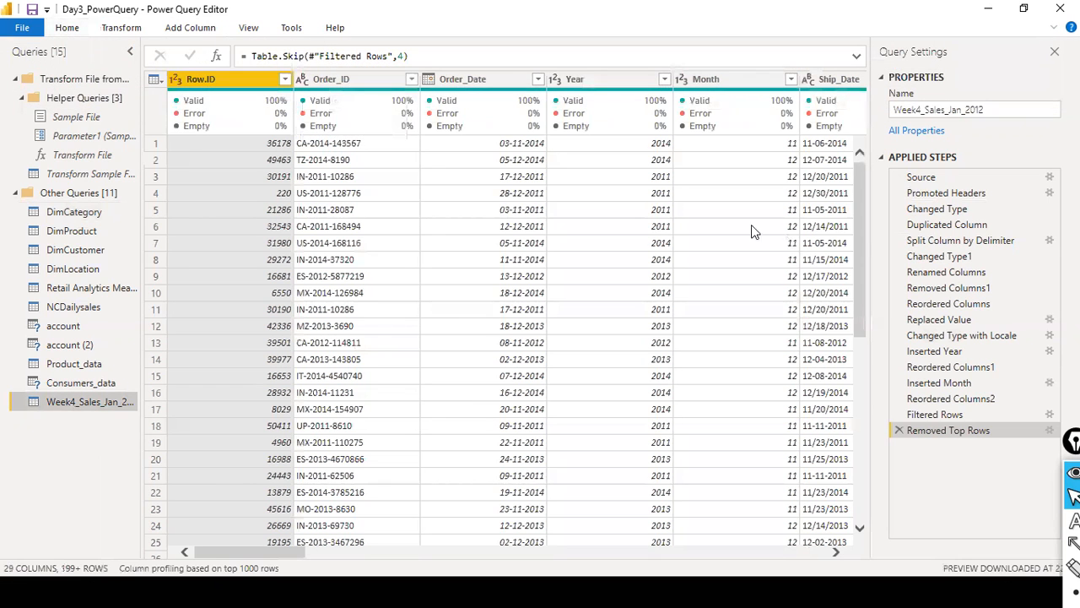
scroll(324, 194, down, 8)
scroll(323, 194, up, 8)
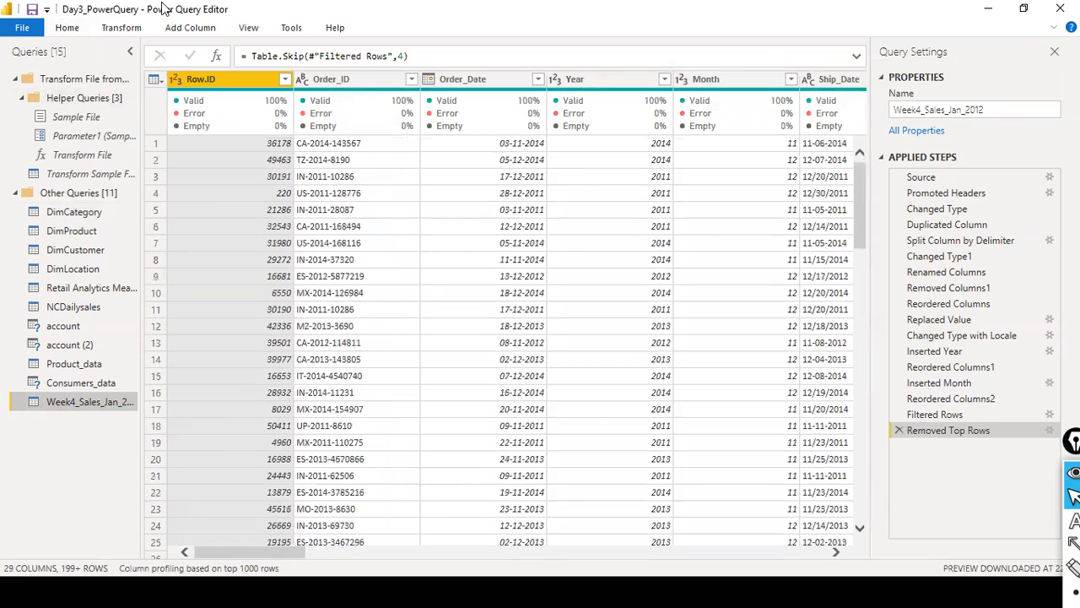
- Refresh the previews of all queries in the Power Query Editor
click(121, 27)
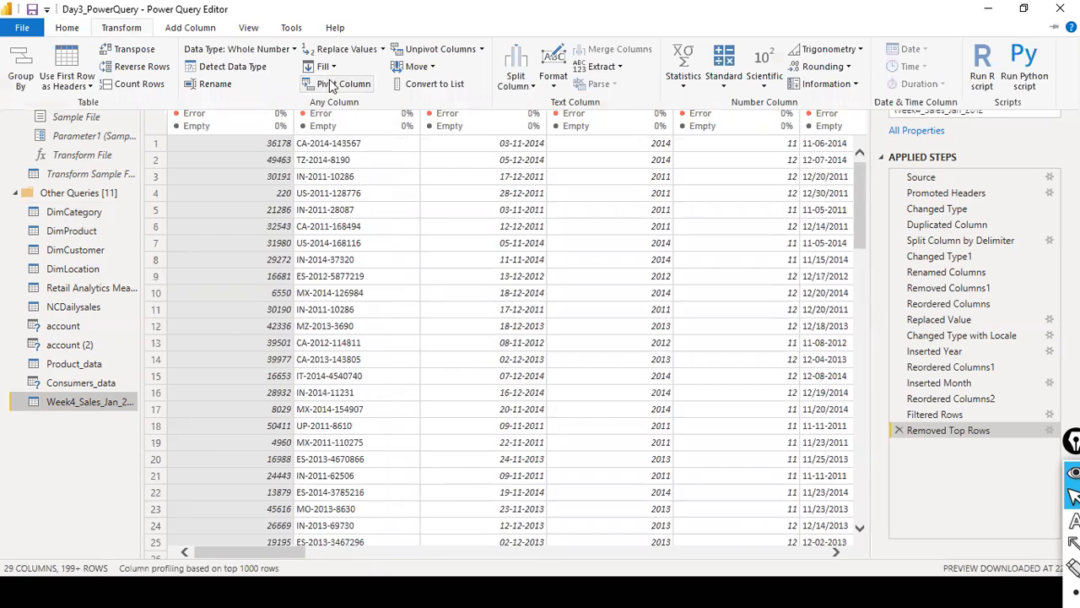
click(67, 28)
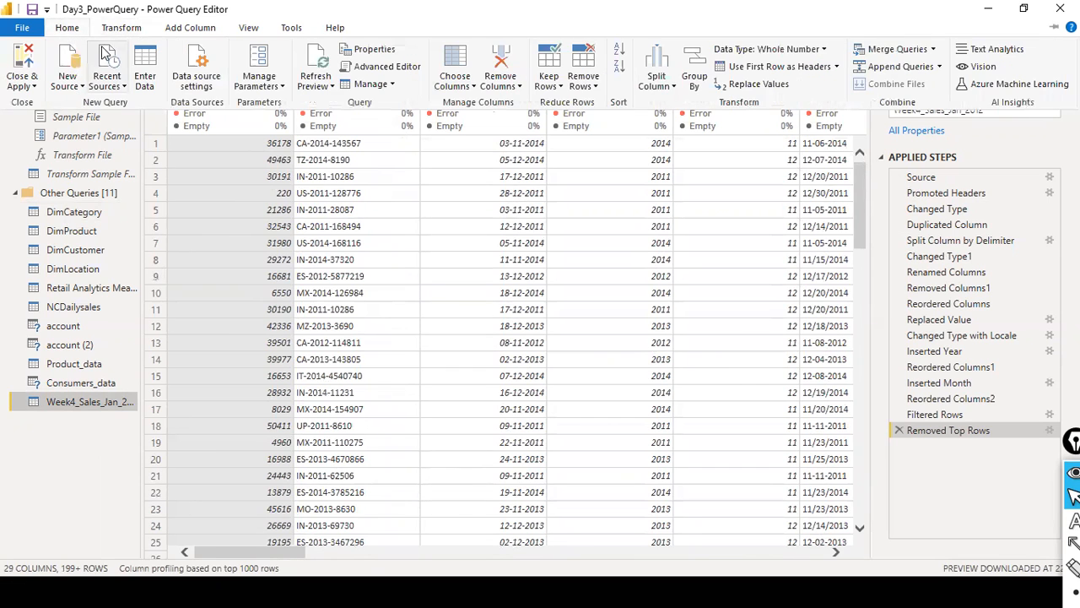
click(334, 88)
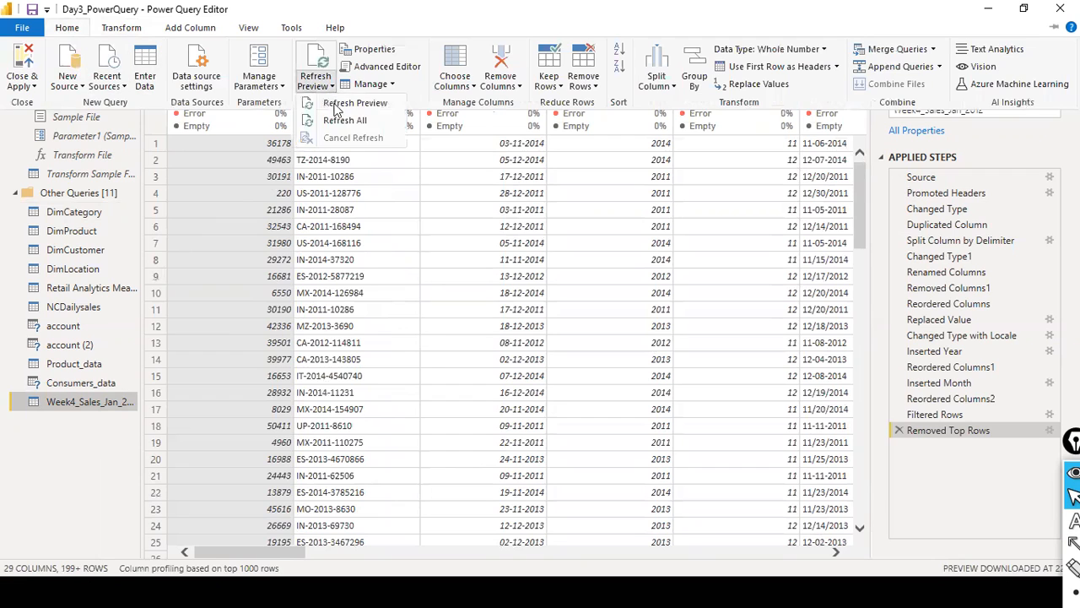
click(344, 115)
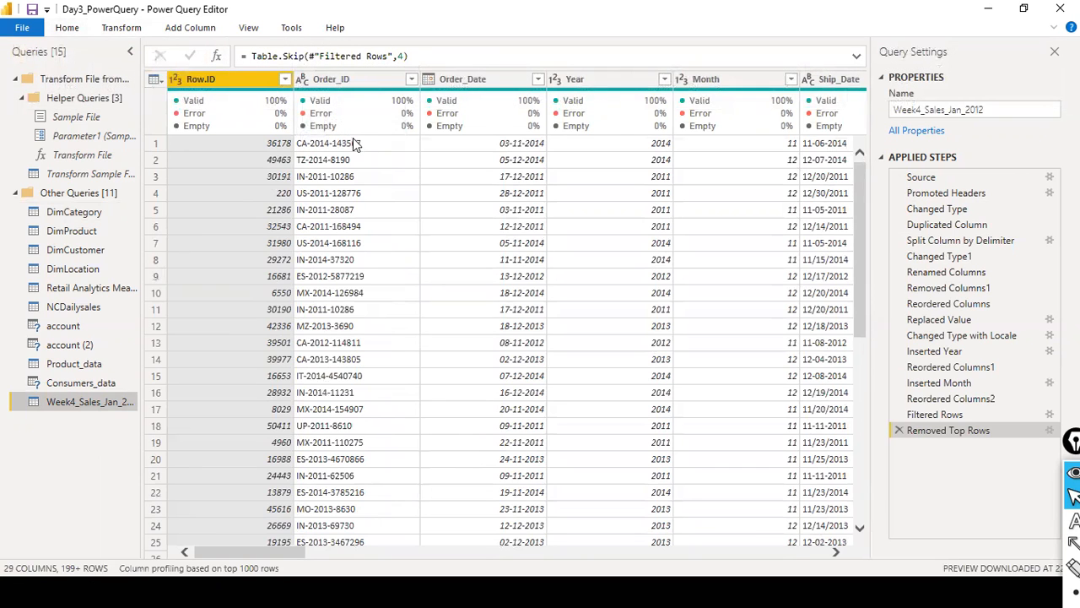
- Examine the rows of the Removed Top Rows result in Week4_Sales_Jan_2012 for the added blank row
scroll(355, 152, down, 8)
scroll(358, 161, down, 20)
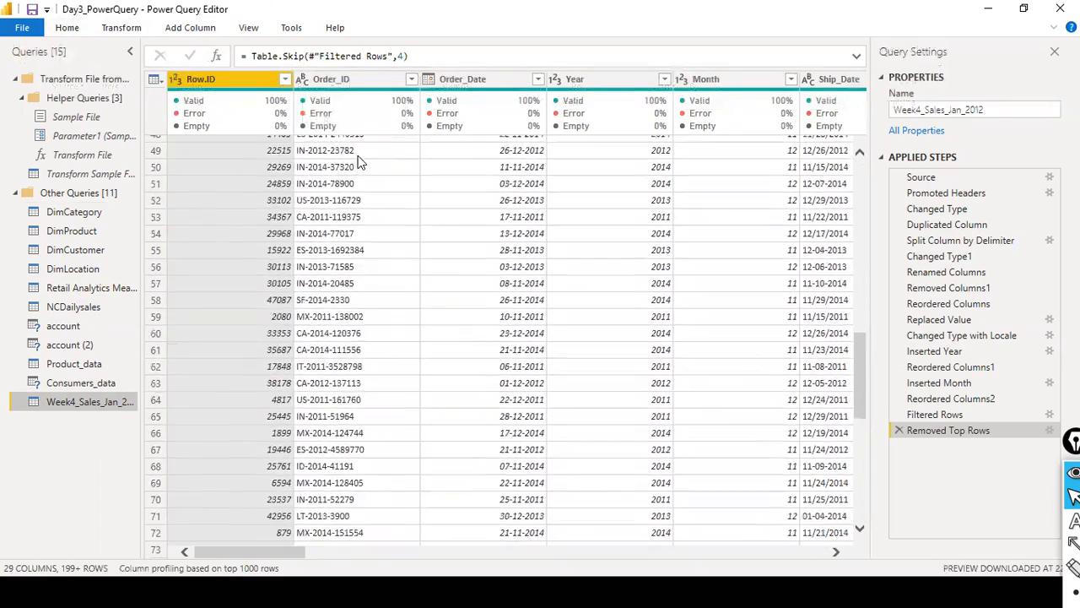
scroll(400, 191, down, 20)
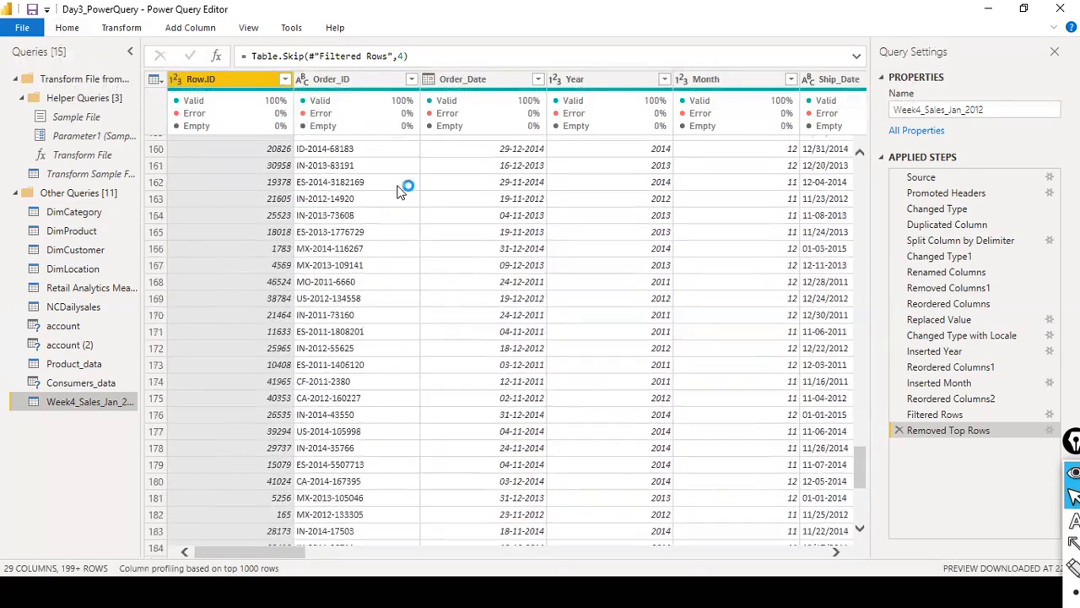
scroll(400, 193, down, 20)
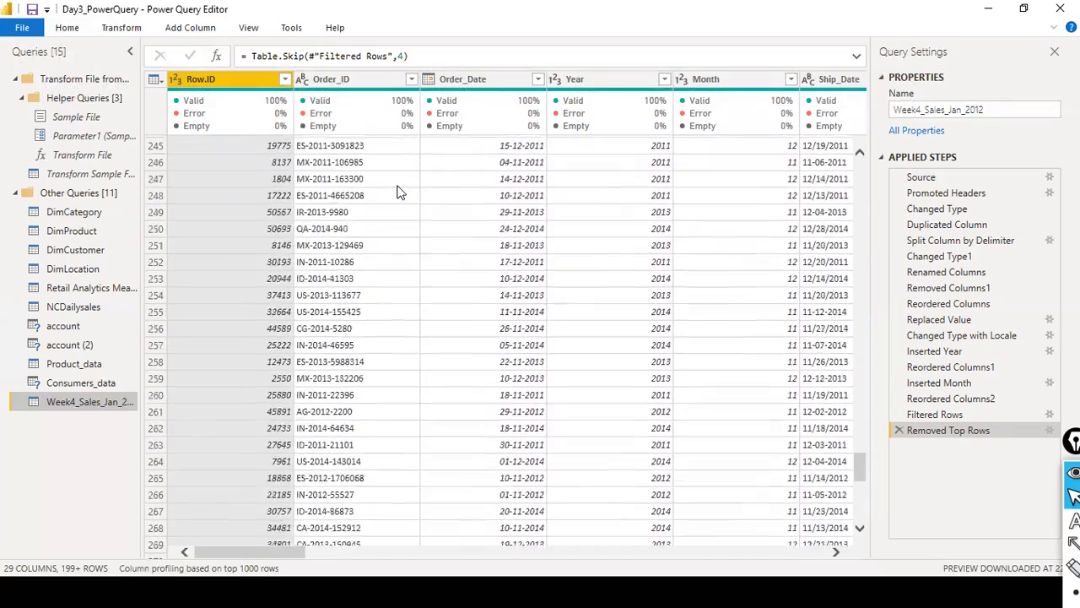
scroll(454, 278, down, 20)
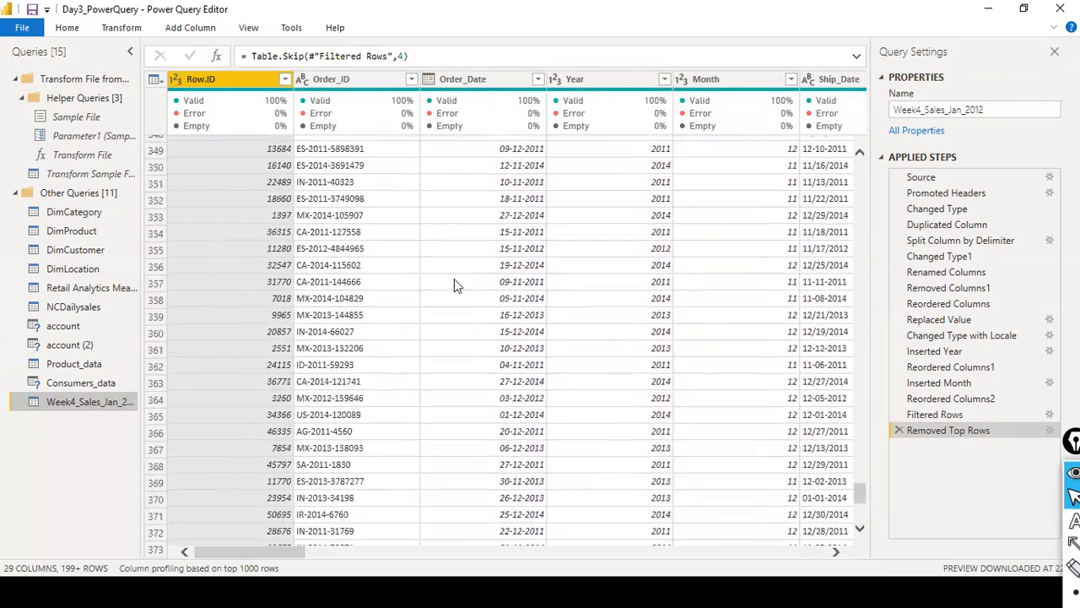
scroll(864, 497, down, 8)
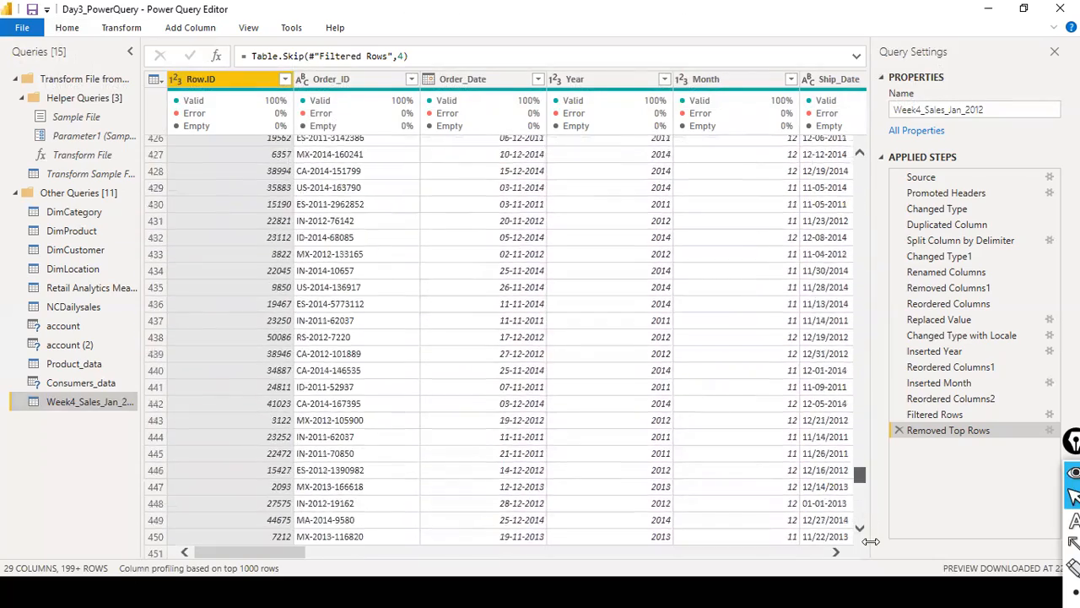
drag(860, 478, 887, 586)
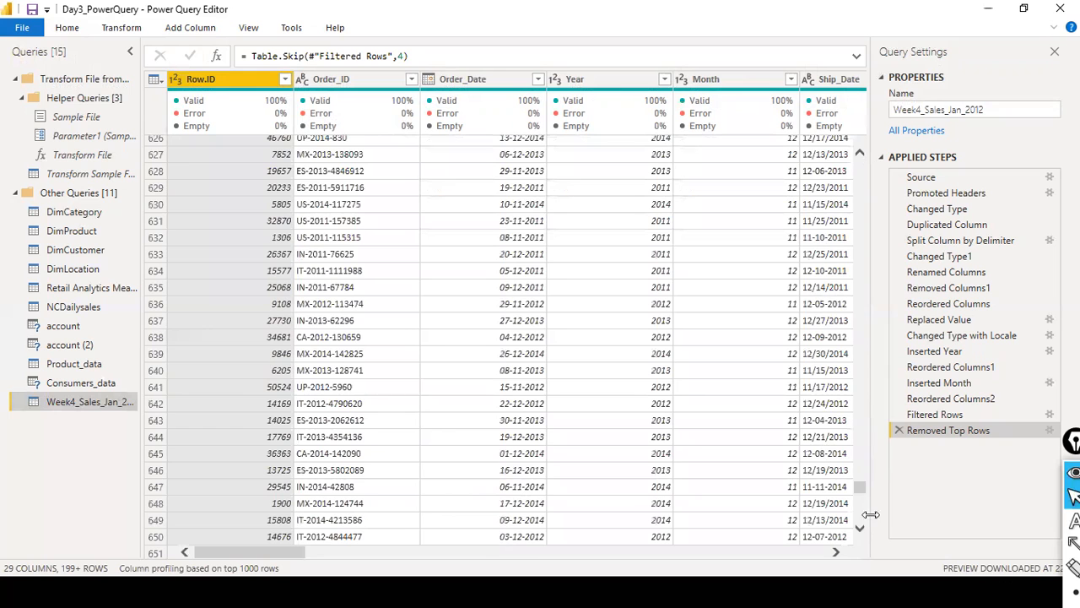
drag(860, 488, 901, 114)
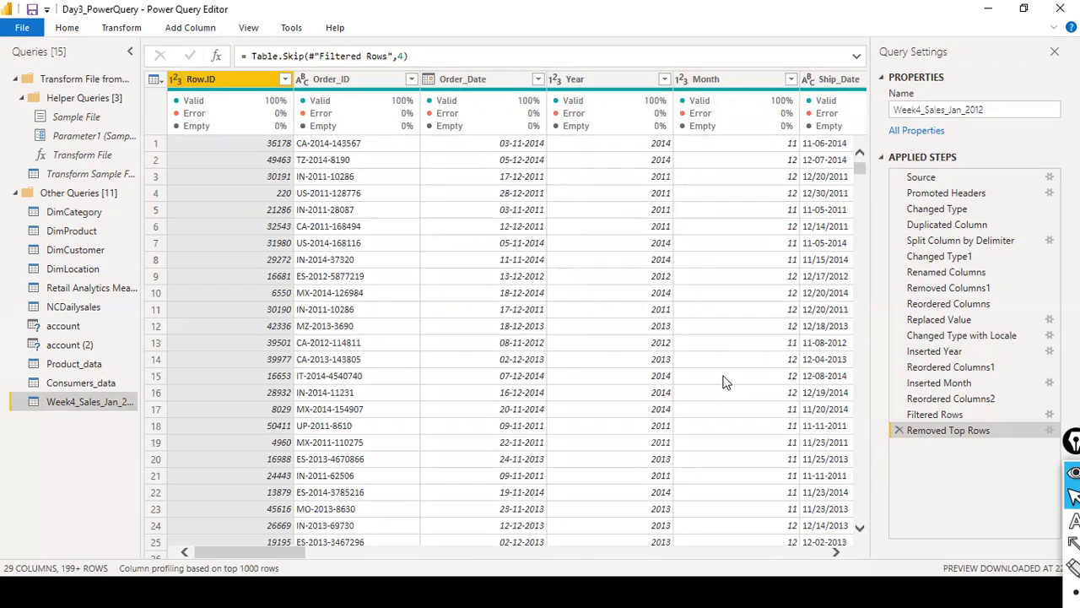
- Open sales_w04.csv from the dat1 folder in Excel and switch back to the Power Query Editor
key(alt+Tab)
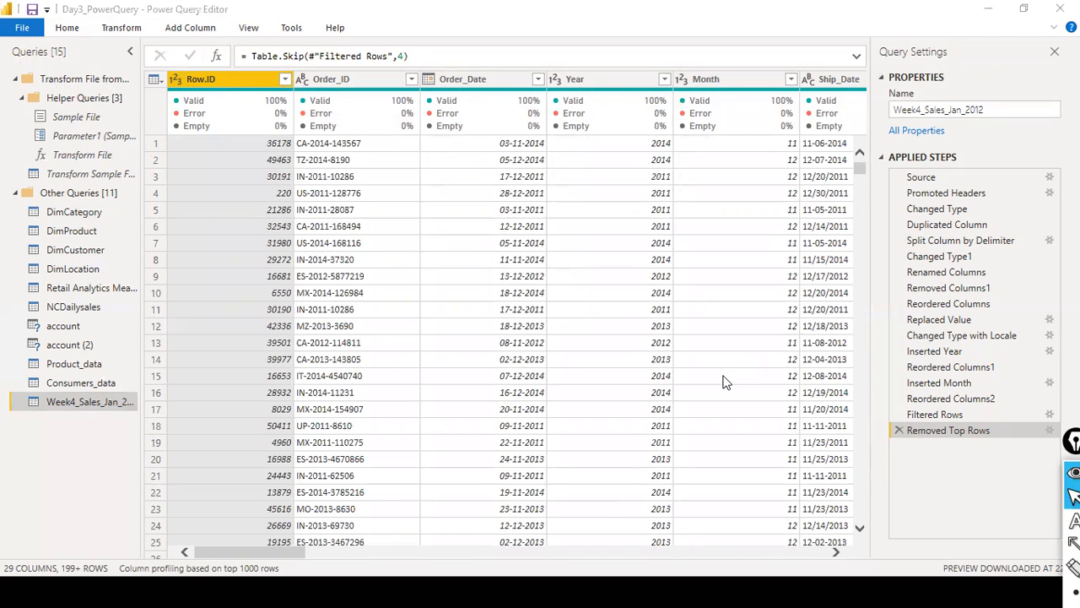
key(alt+Tab)
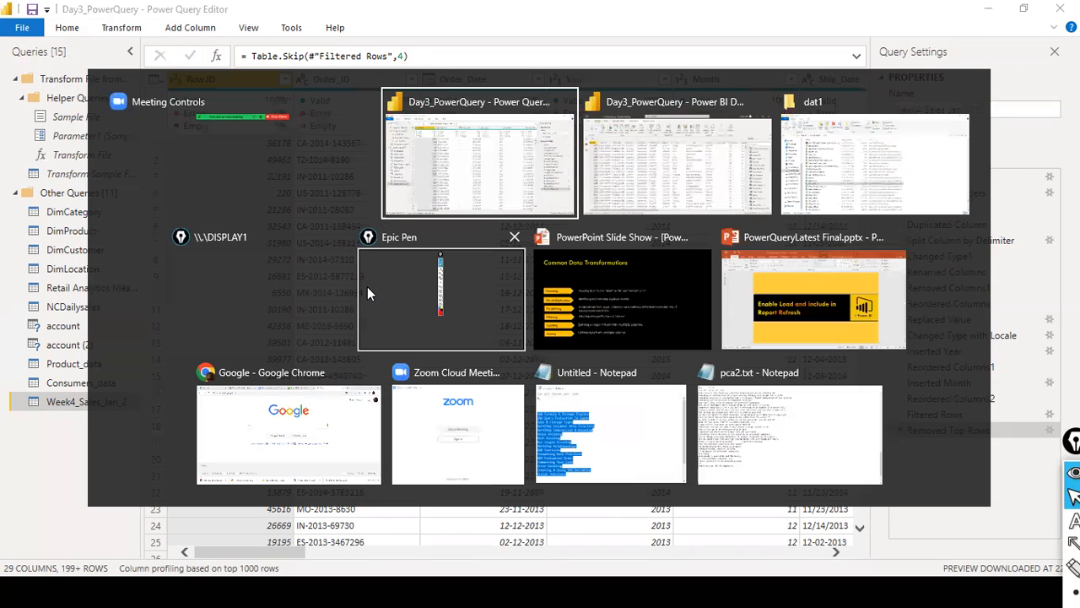
key(alt+Tab)
key(alt+Tab)
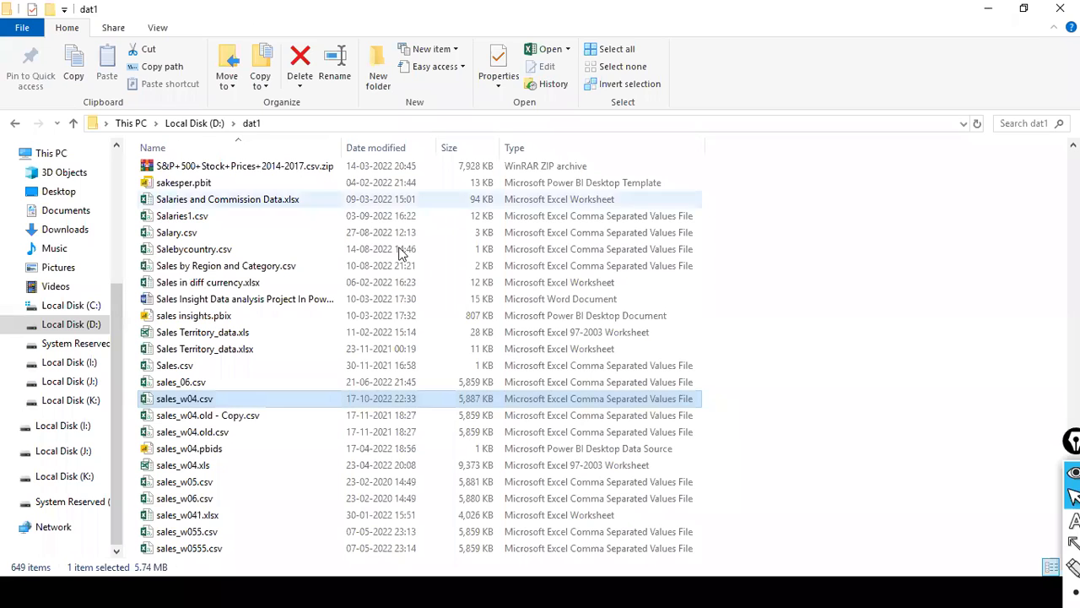
double_click(215, 397)
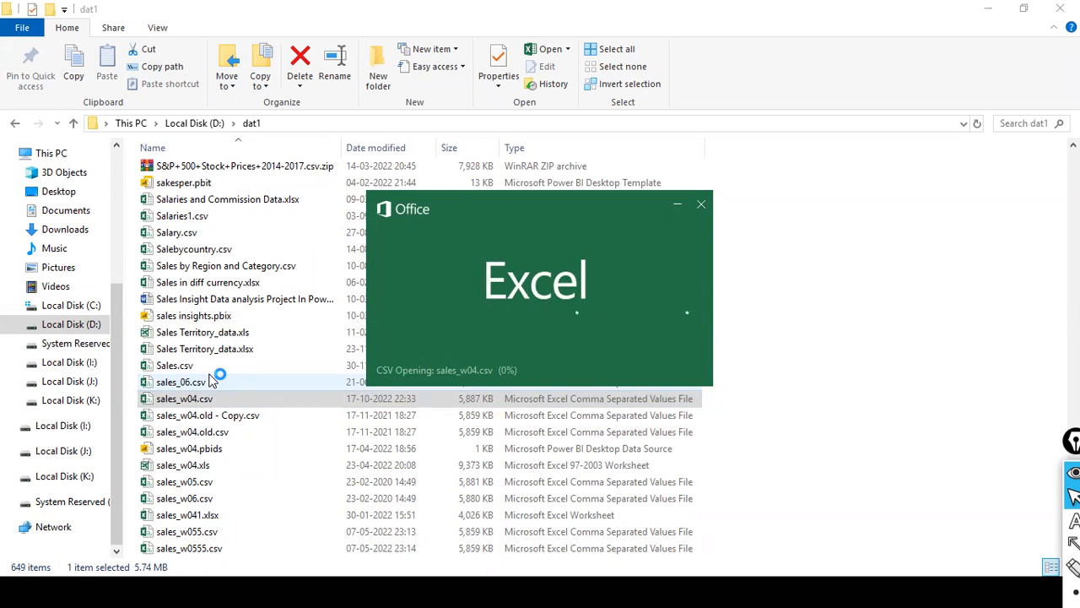
key(alt+Tab)
key(alt+Tab)
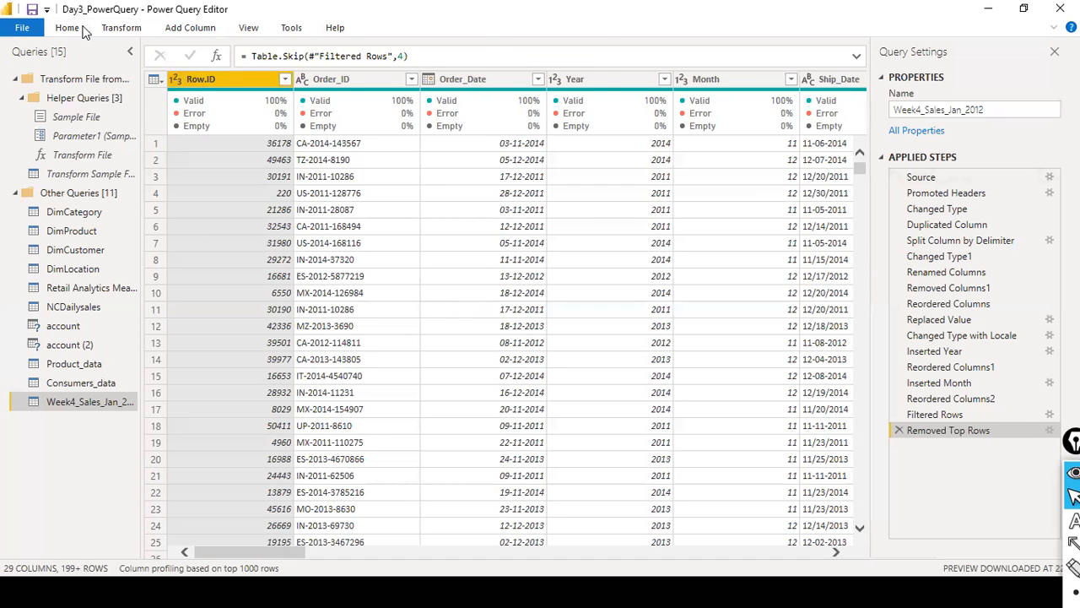
click(81, 28)
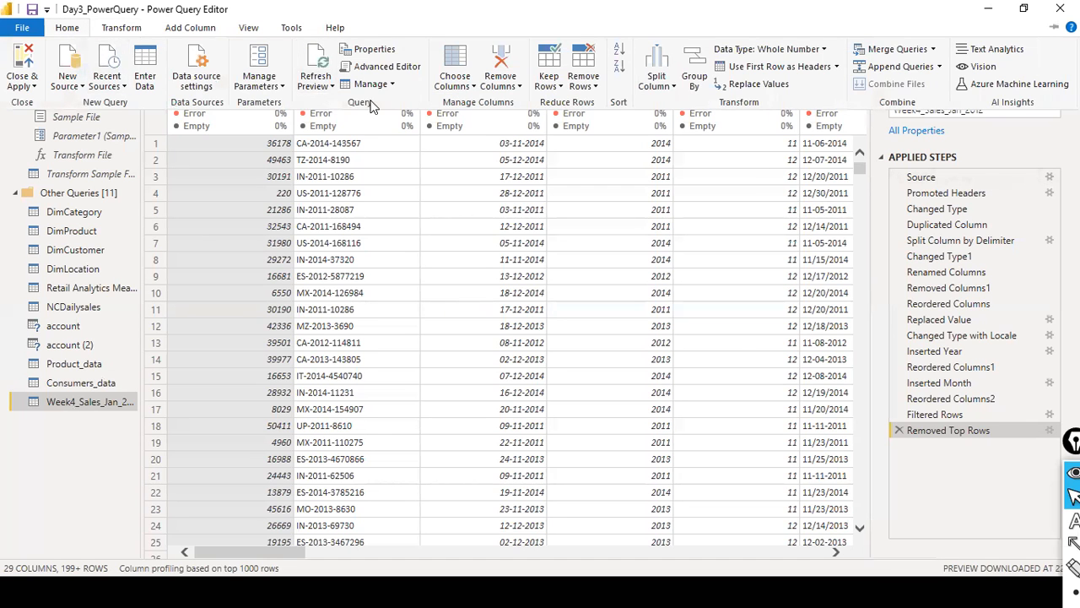
click(608, 192)
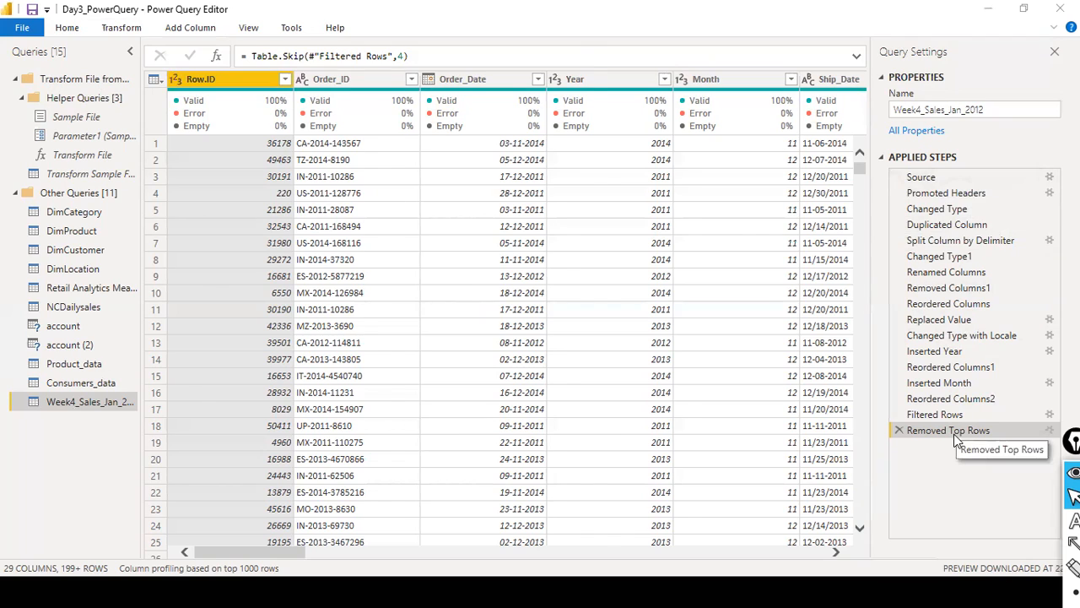
key(alt+Tab)
scroll(886, 413, down, 4)
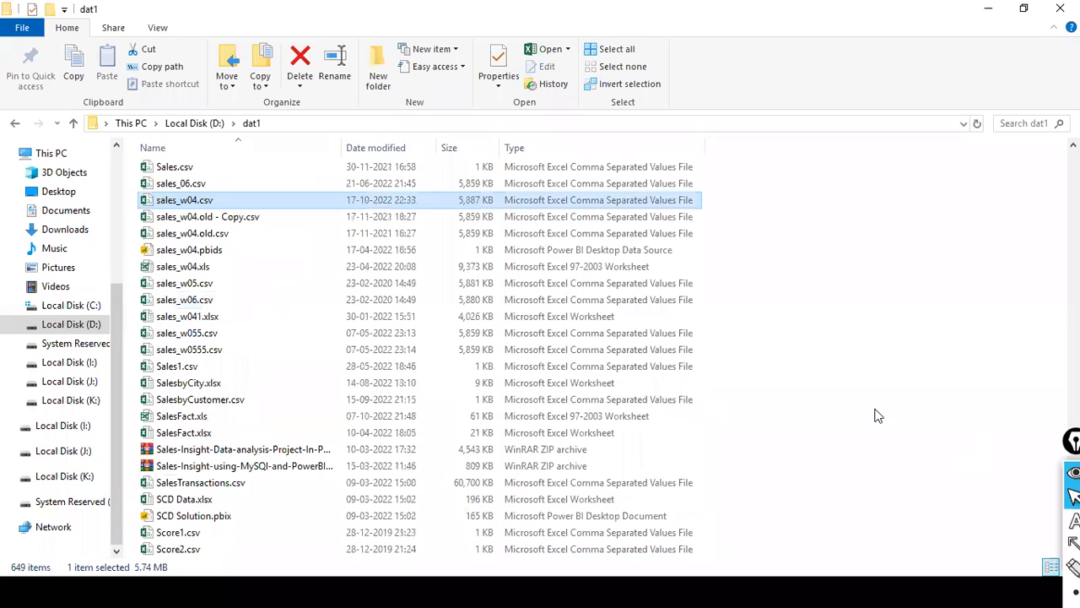
key(alt+Tab)
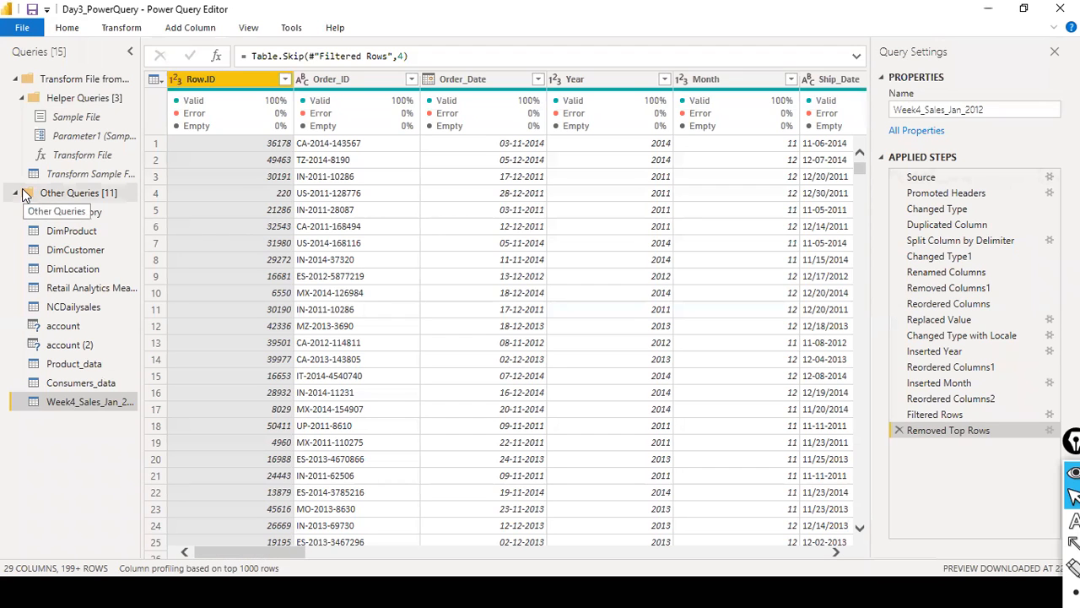
- Try keeping only the duplicate rows across all columns of Week4_Sales_Jan_2012, and delete that applied step
key(ctrl+a)
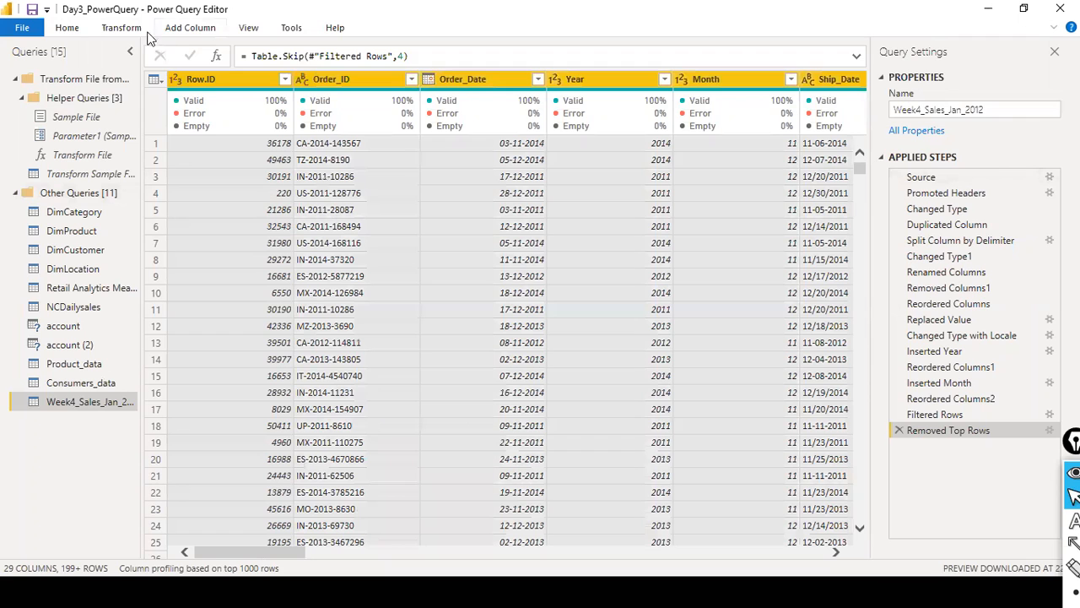
click(67, 27)
click(121, 27)
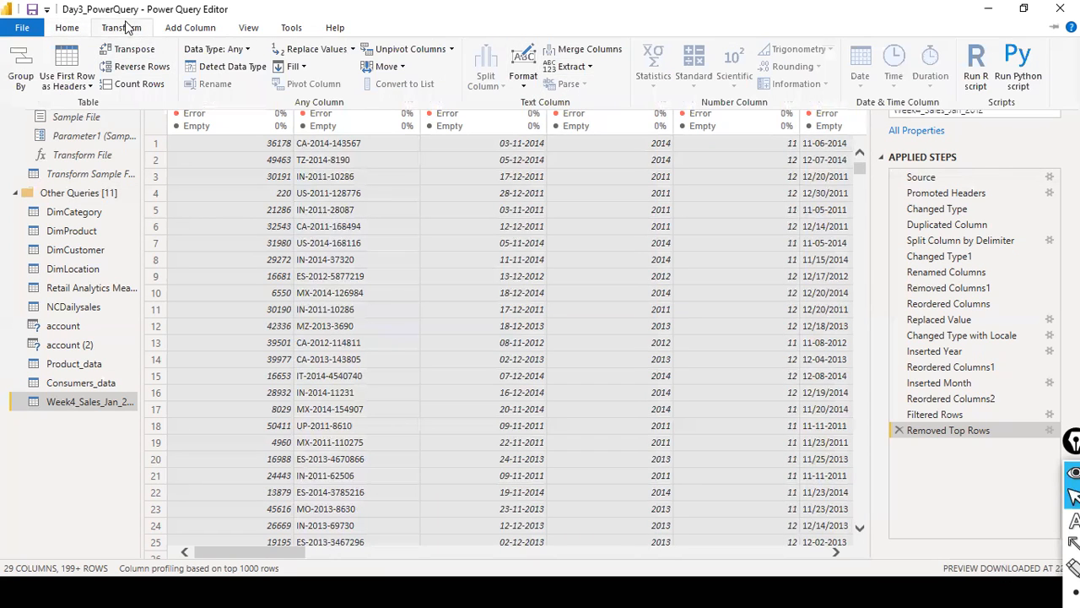
click(66, 28)
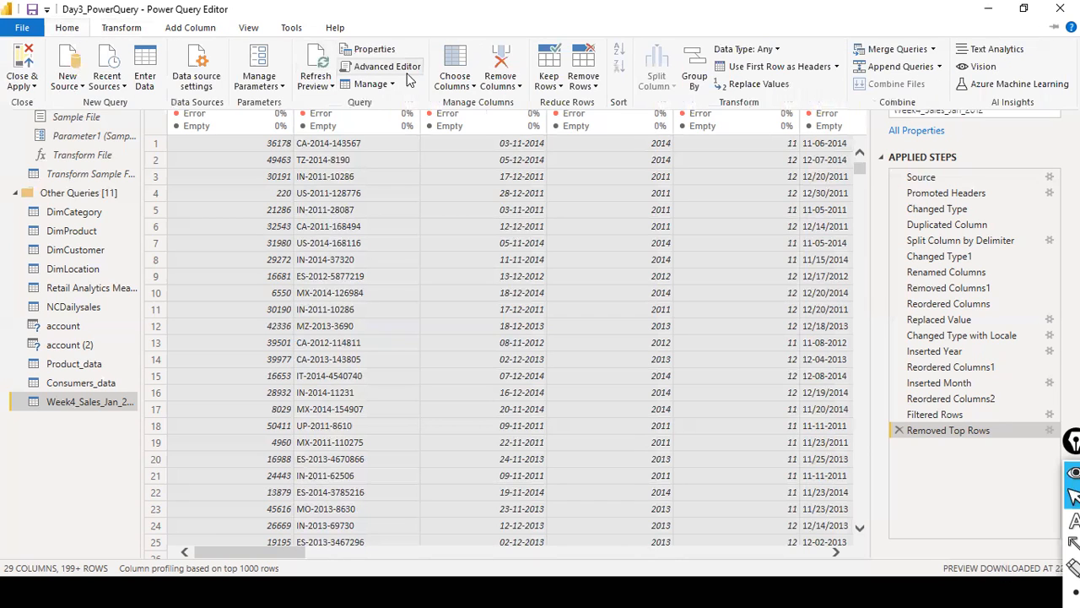
click(583, 83)
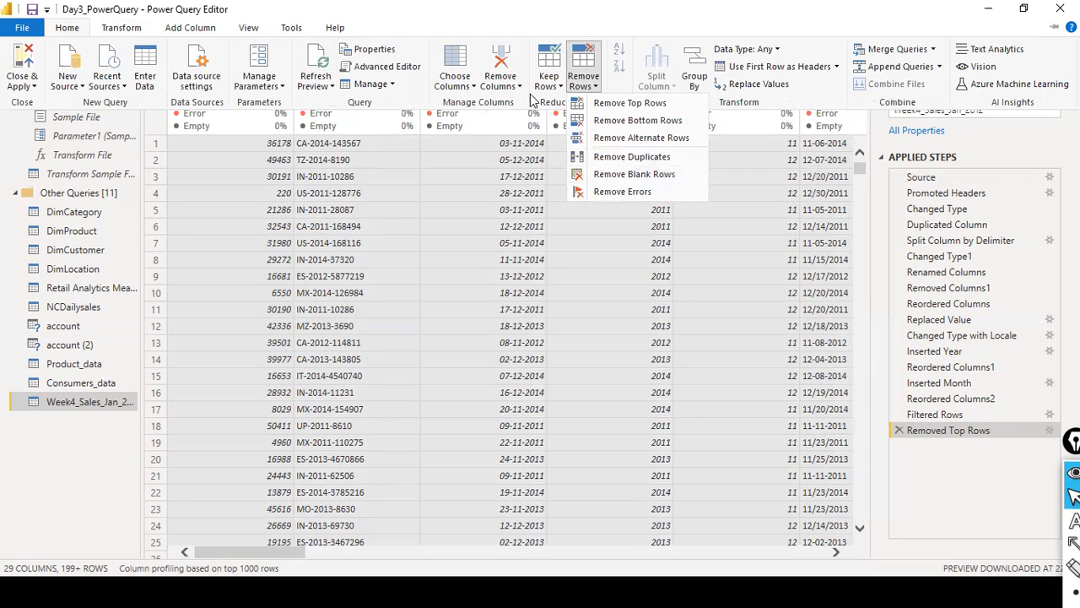
click(557, 85)
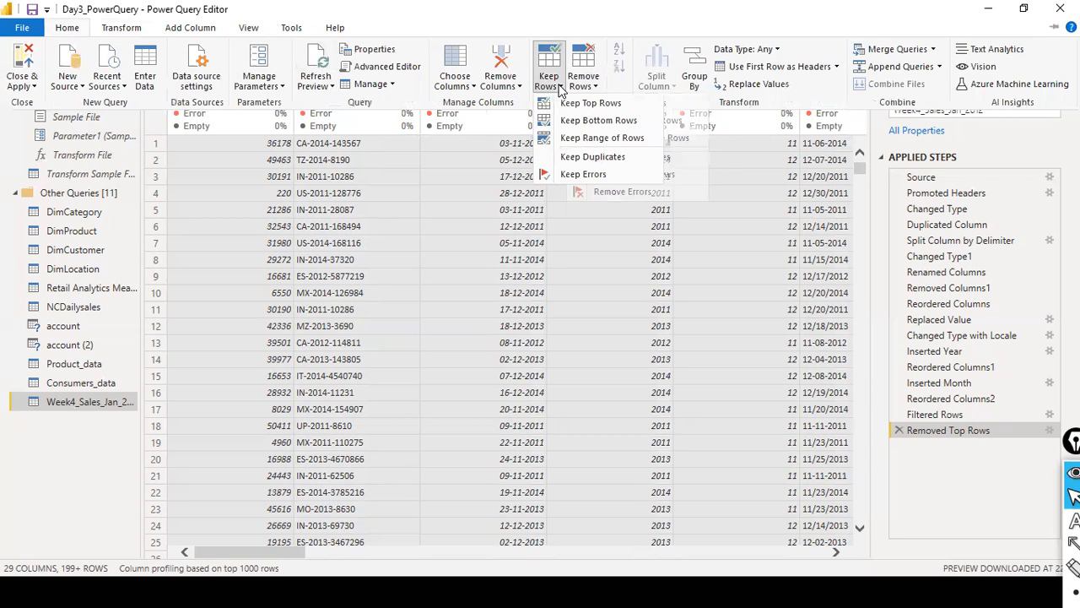
click(593, 156)
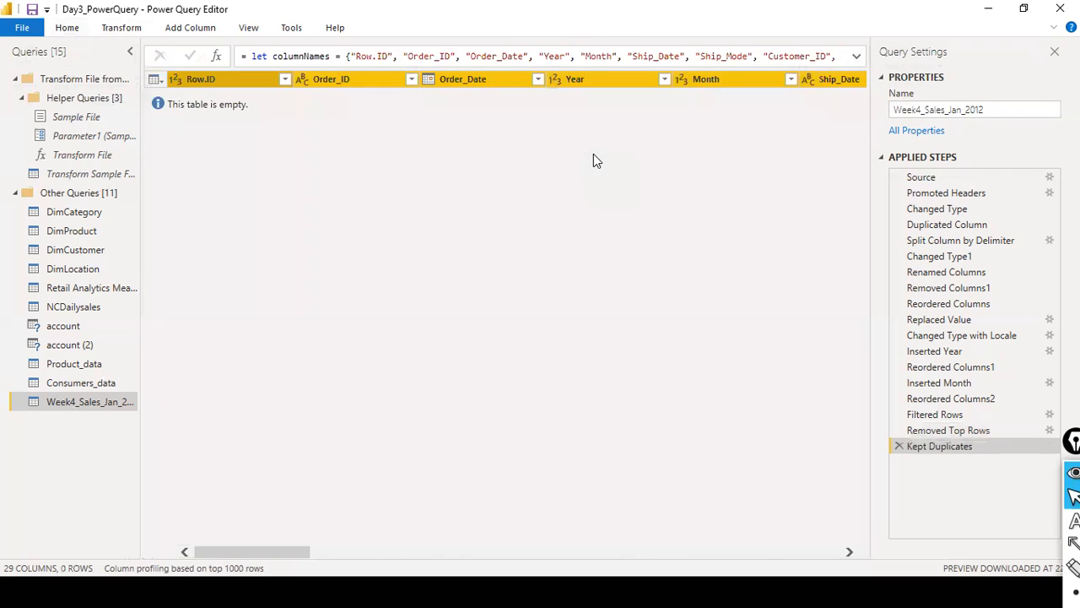
click(899, 446)
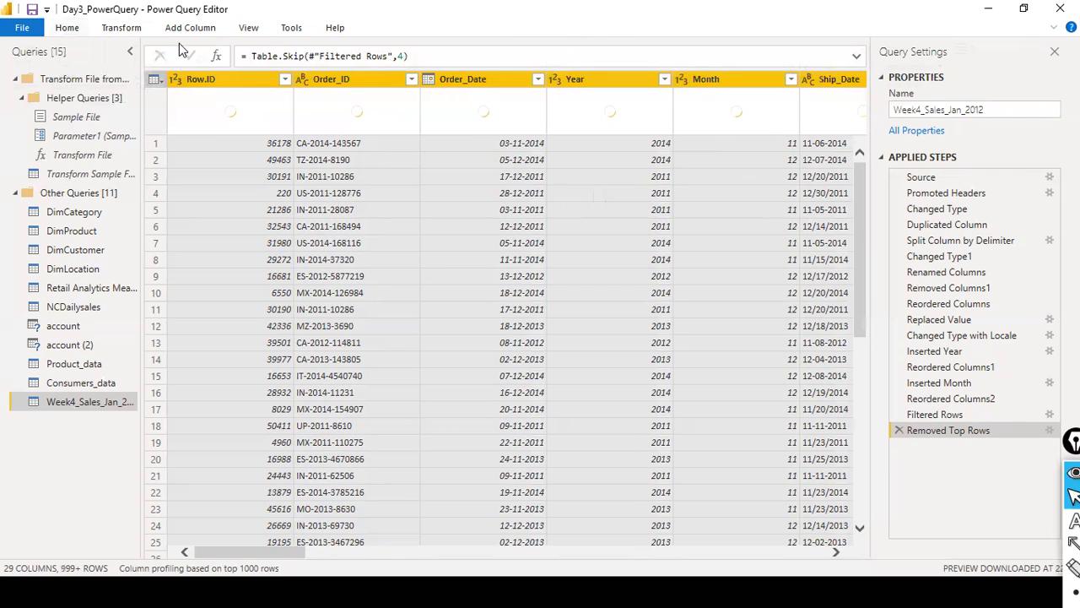
- Remove the blank rows from Week4_Sales_Jan_2012 and read through the formula of the new applied step
click(72, 27)
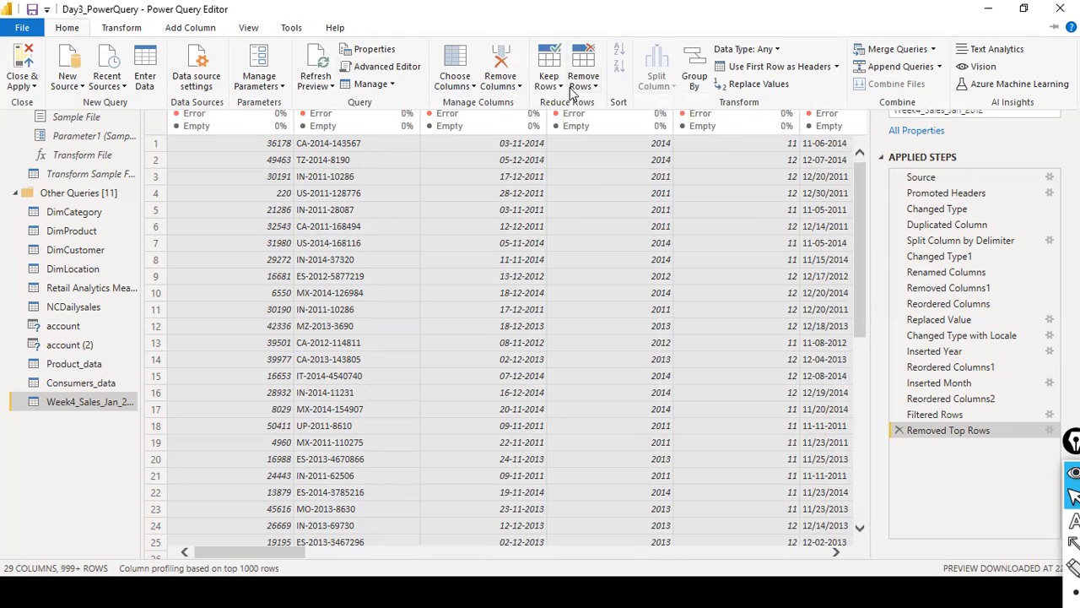
click(596, 90)
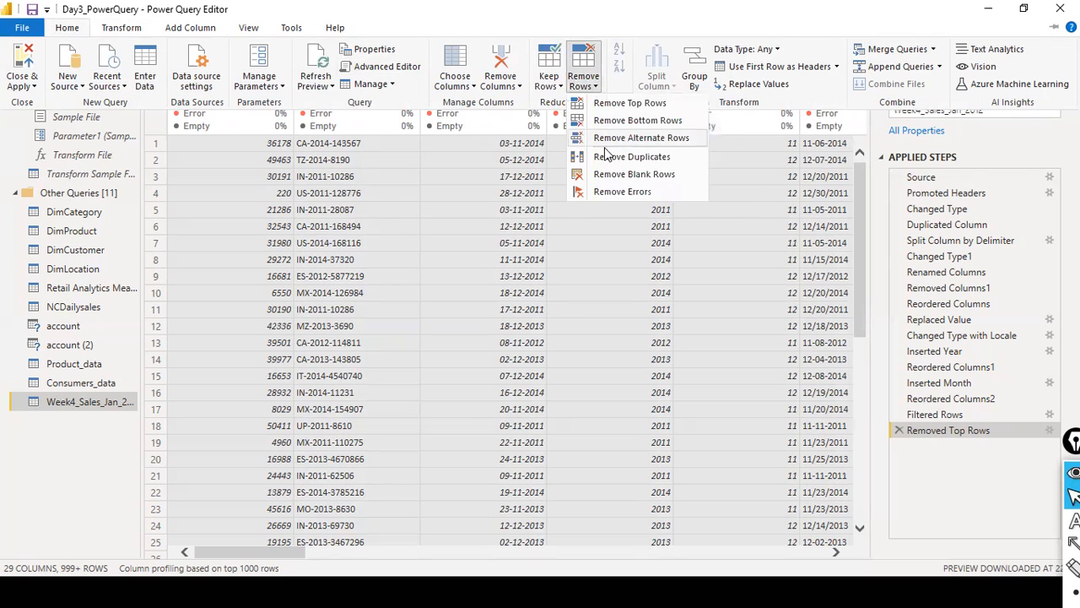
click(670, 174)
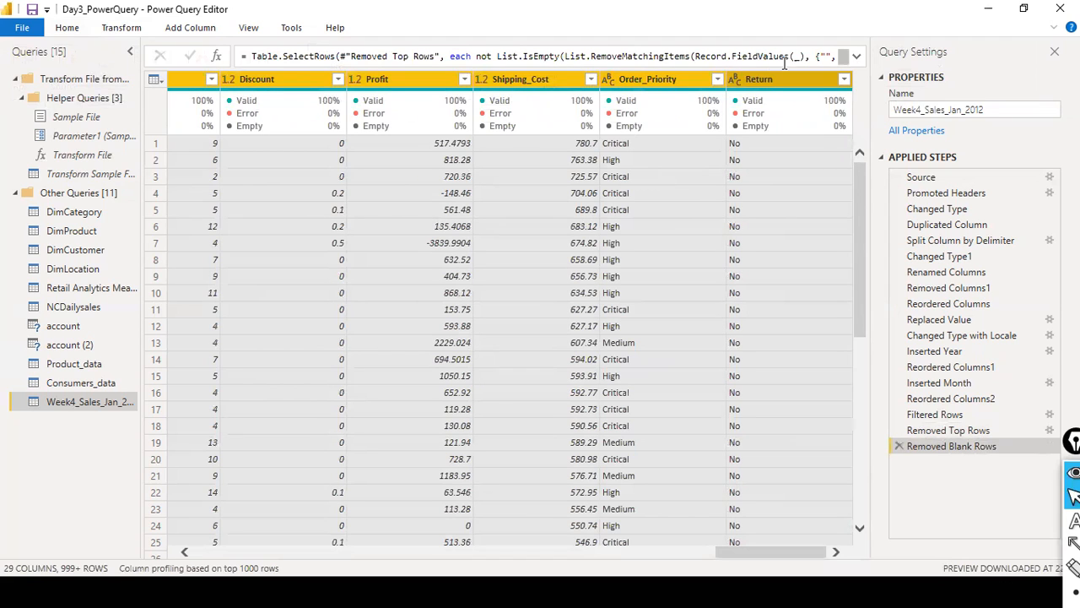
drag(835, 61, 850, 69)
drag(677, 58, 706, 381)
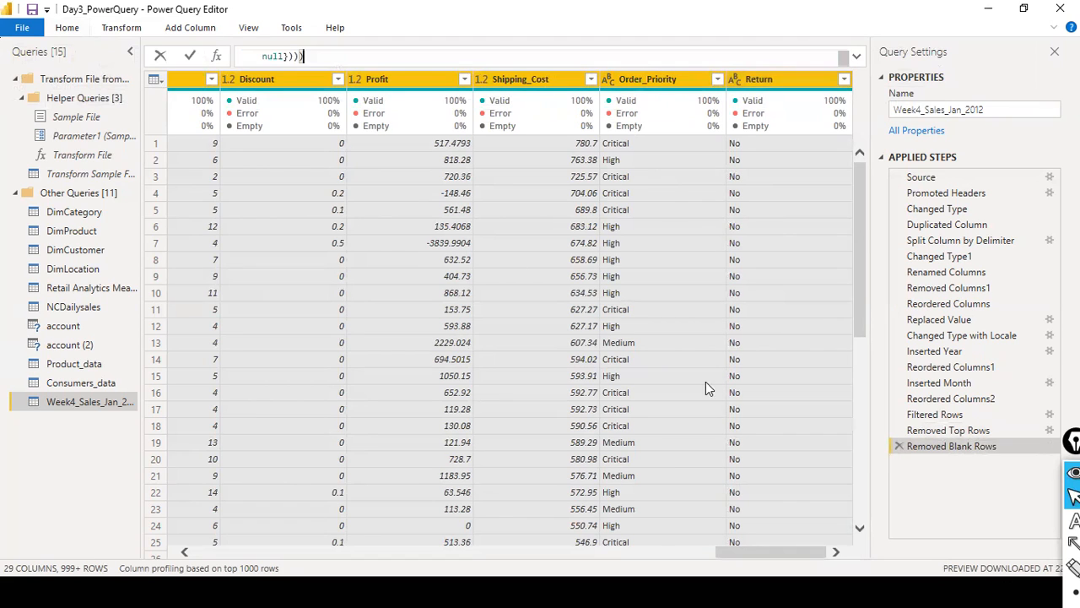
- Check the row-count setting of the Removed Top Rows step and return to the Removed Blank Rows step
click(940, 431)
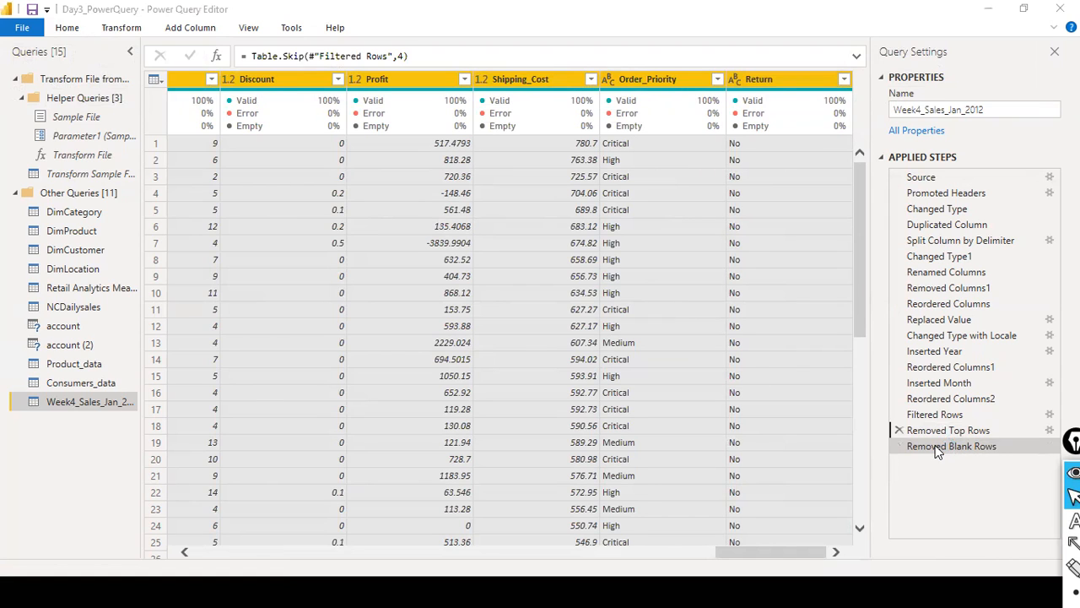
double_click(938, 437)
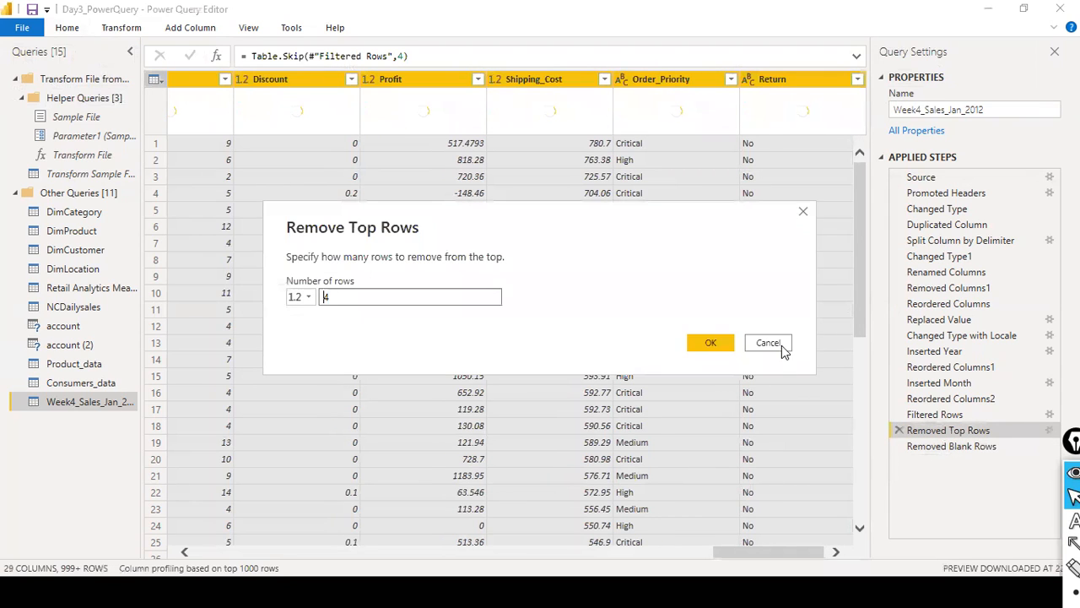
click(780, 344)
click(943, 446)
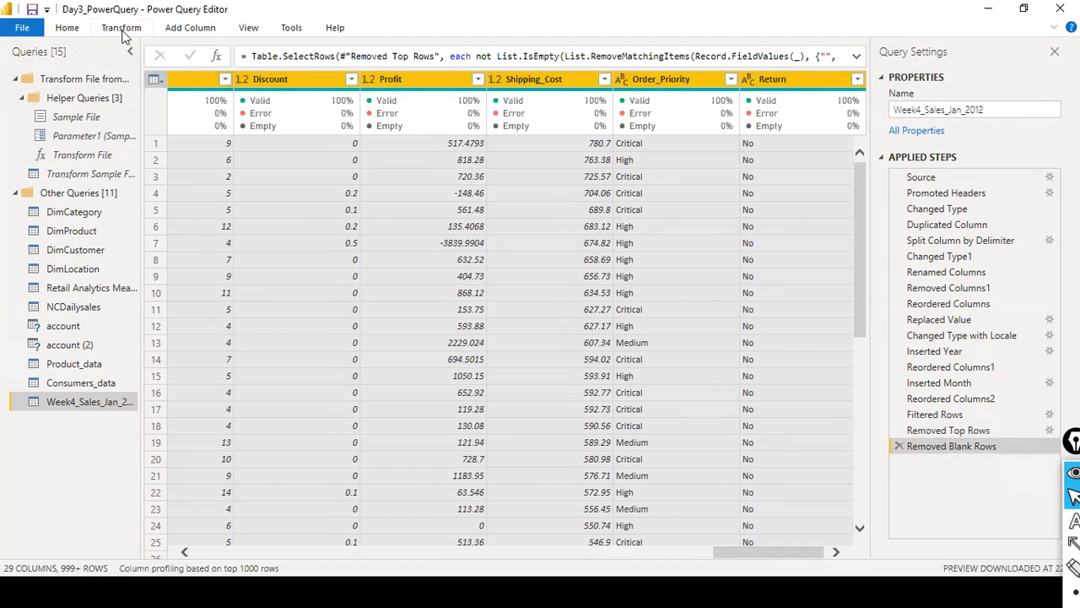
- Apply Remove Blank Rows a second time, view its full formula, and delete the repeated applied step
click(67, 27)
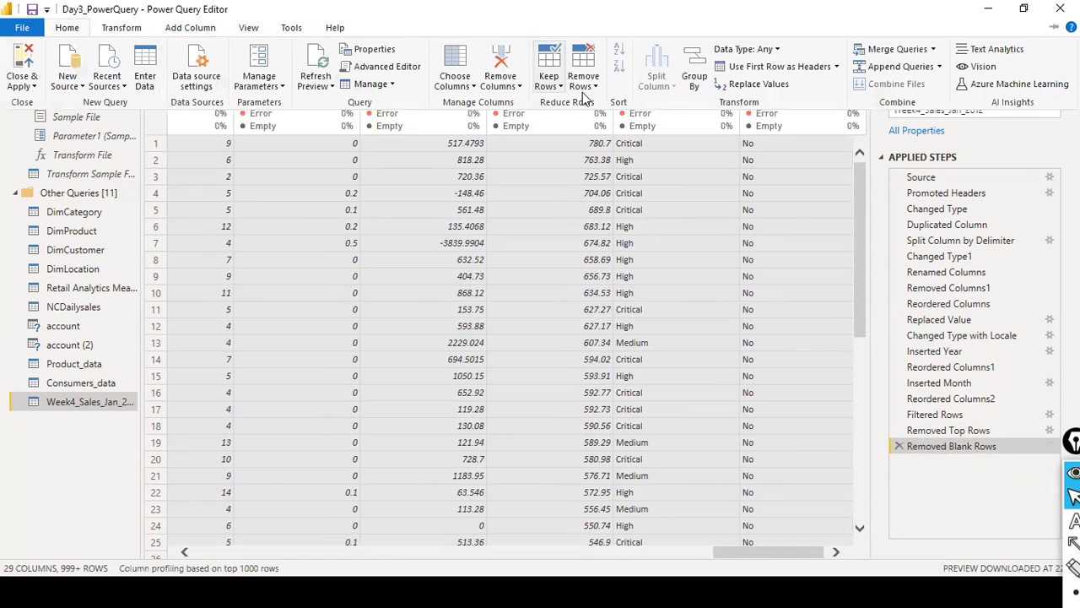
click(594, 87)
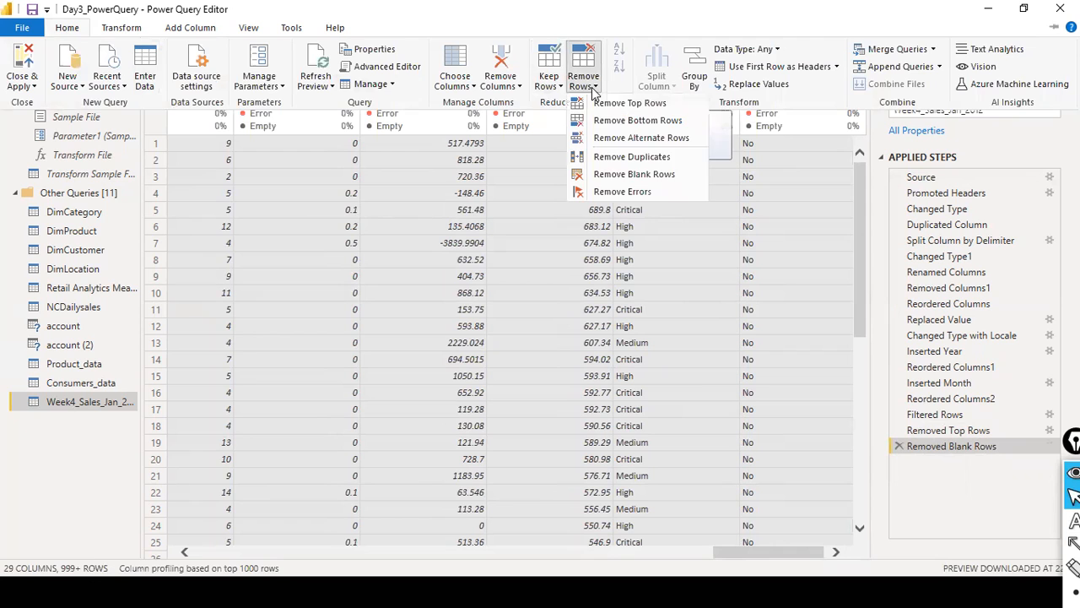
click(633, 174)
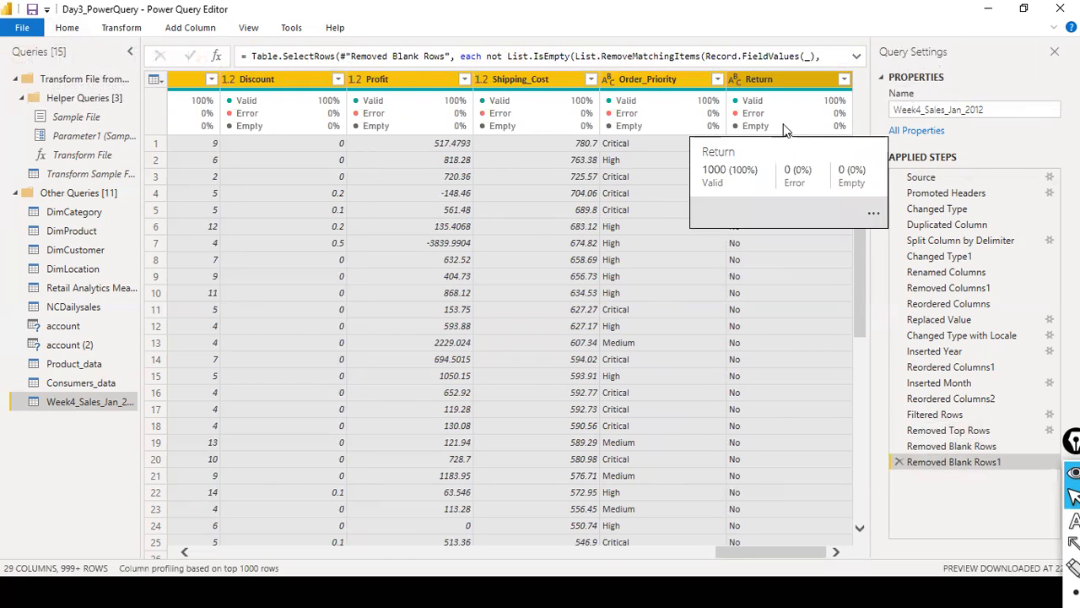
click(856, 56)
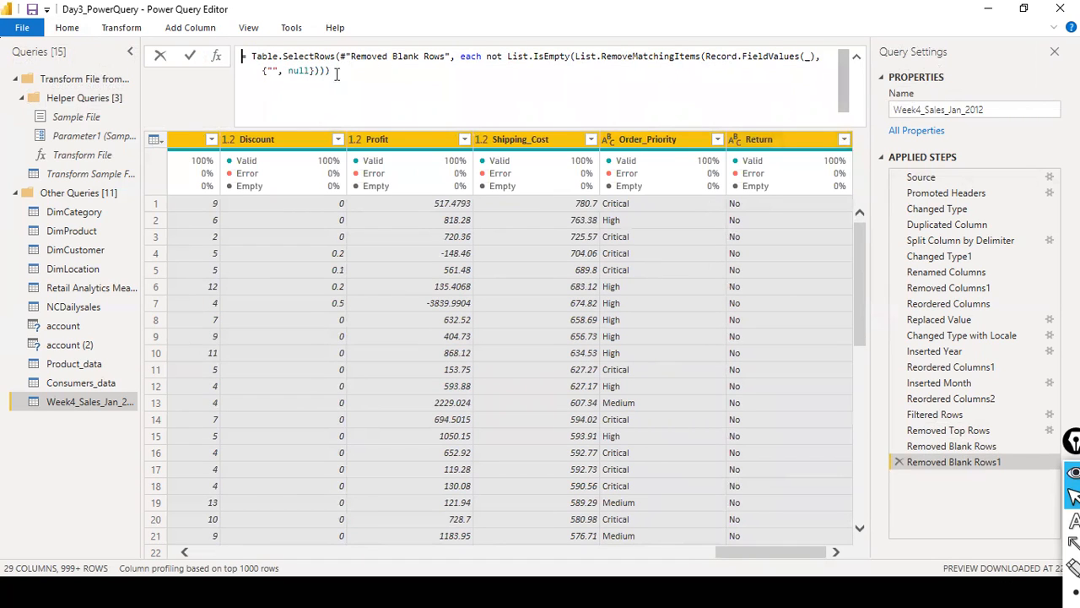
click(857, 56)
click(901, 464)
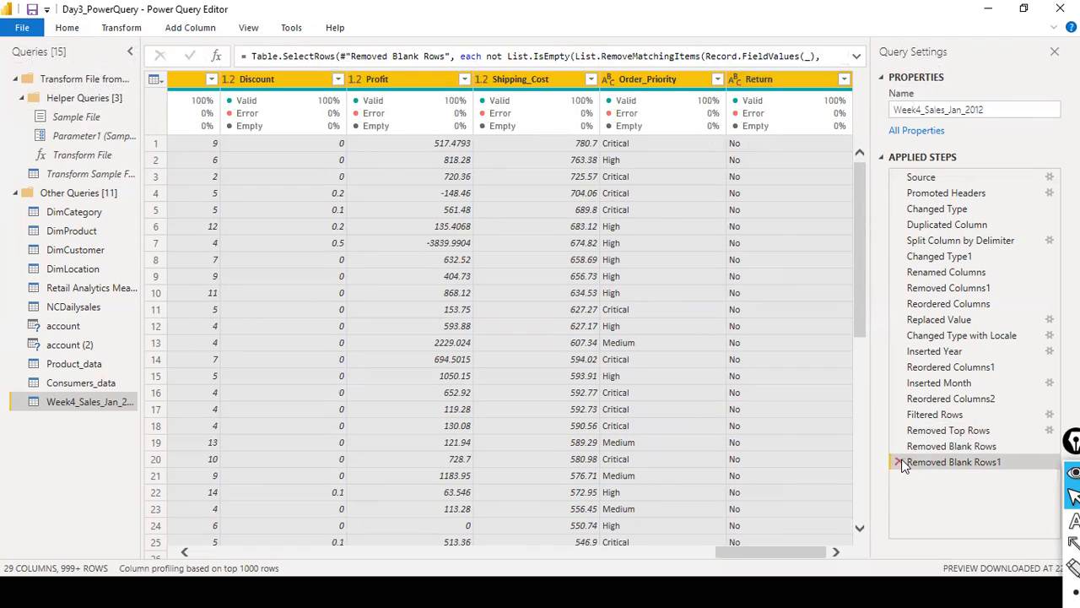
click(899, 463)
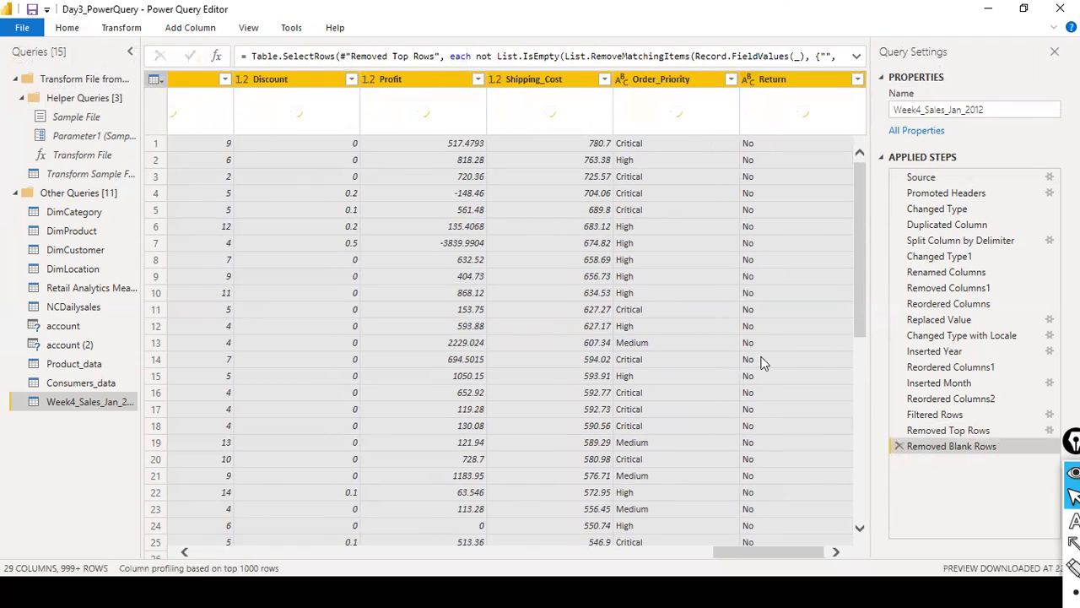
drag(716, 554, 196, 554)
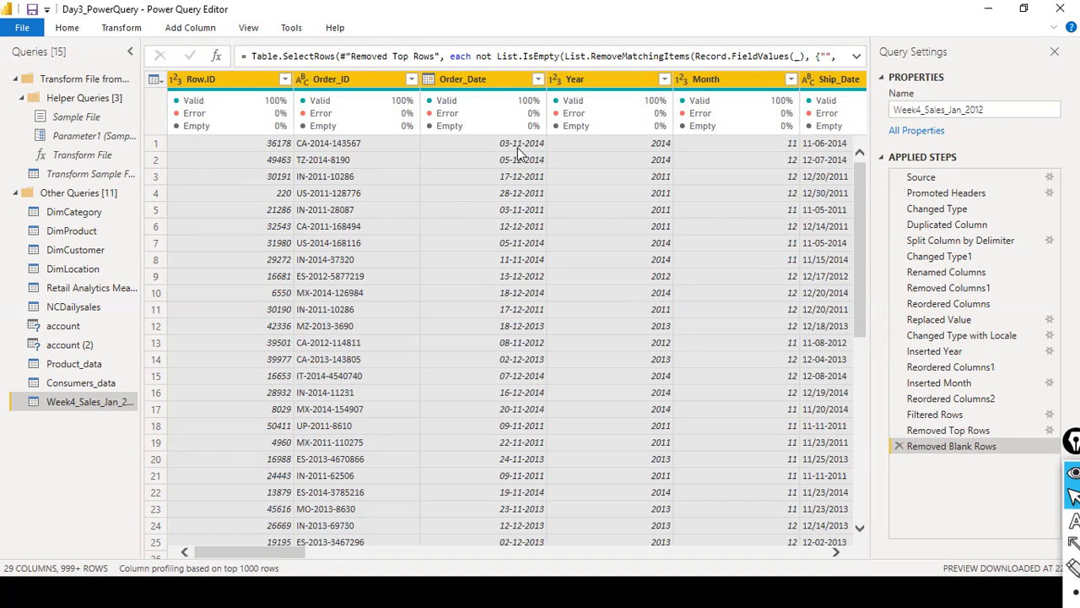
click(54, 27)
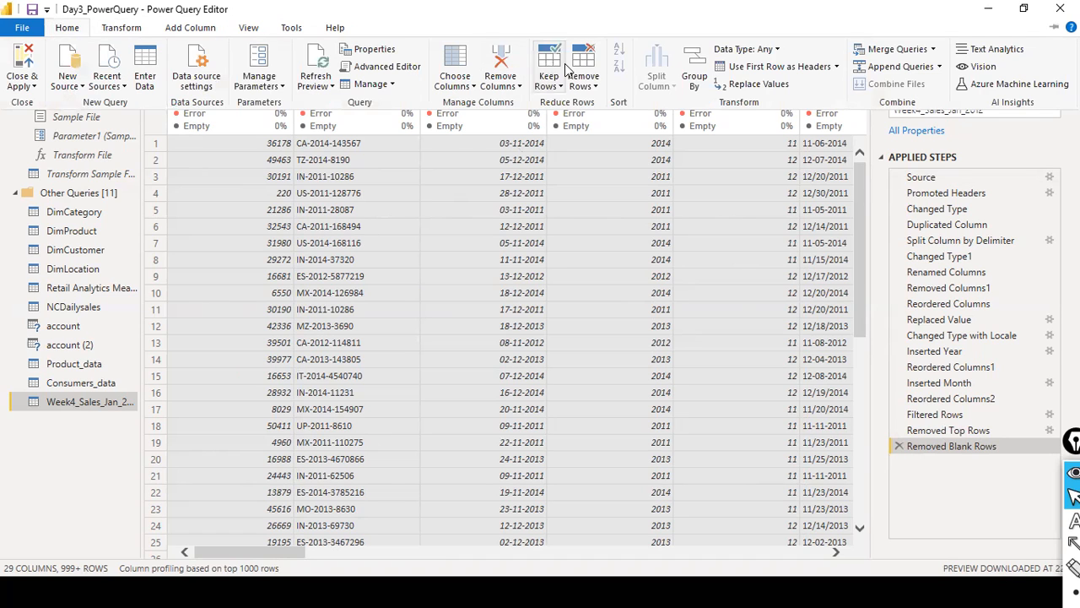
click(584, 80)
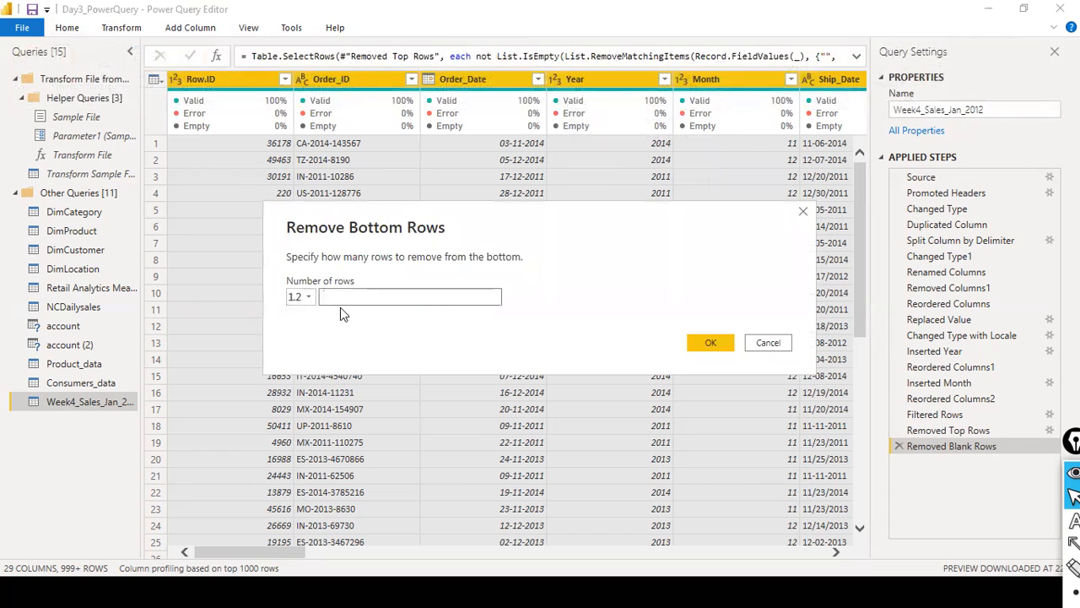
click(778, 343)
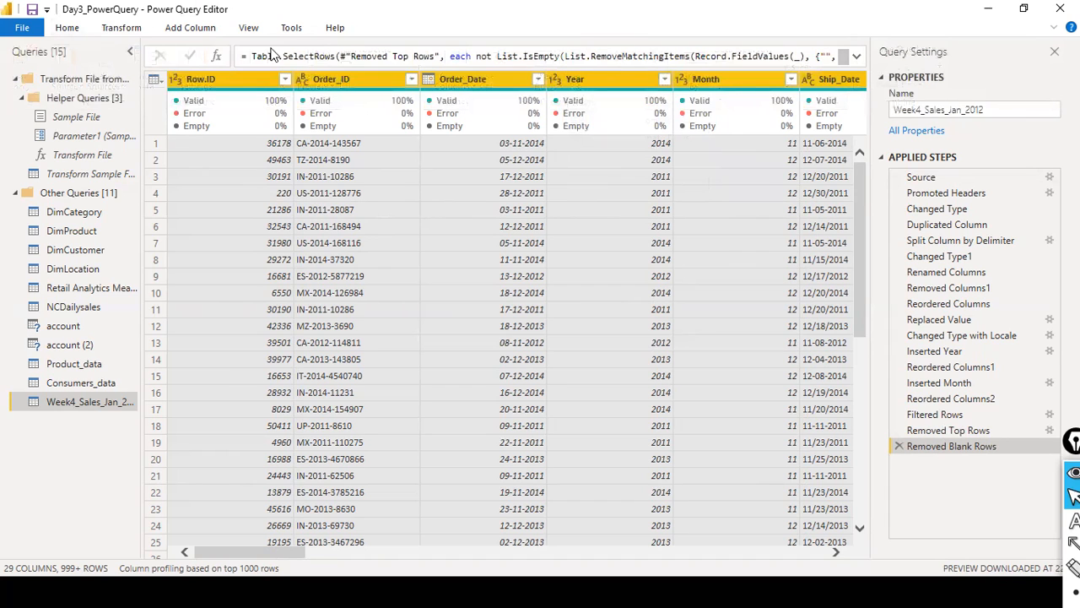
- Keep only the top 10 rows of the Week4_Sales_Jan_2012 query
click(78, 29)
click(584, 82)
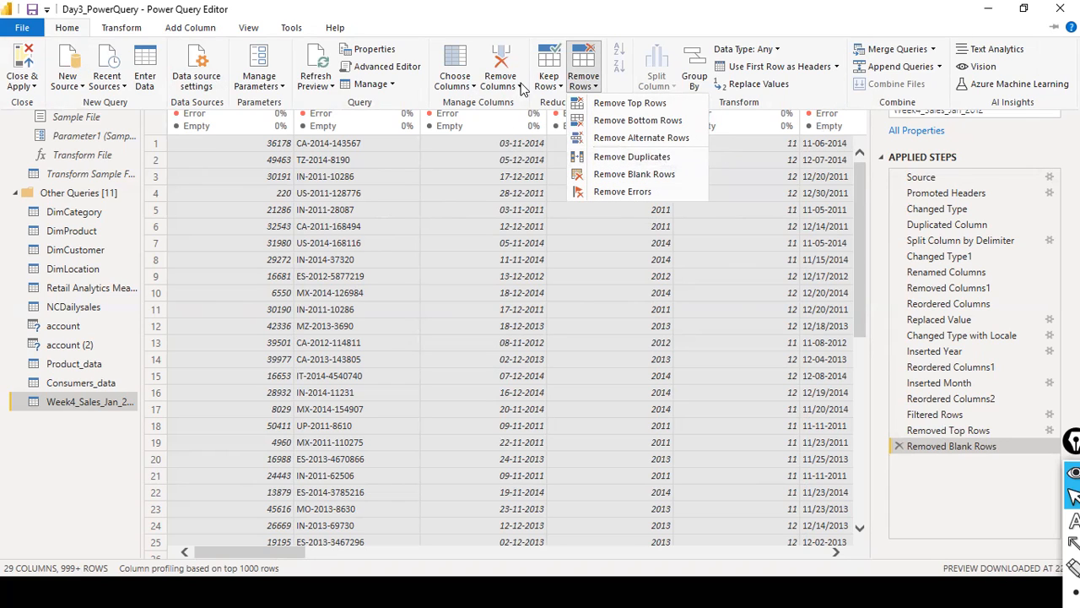
click(520, 88)
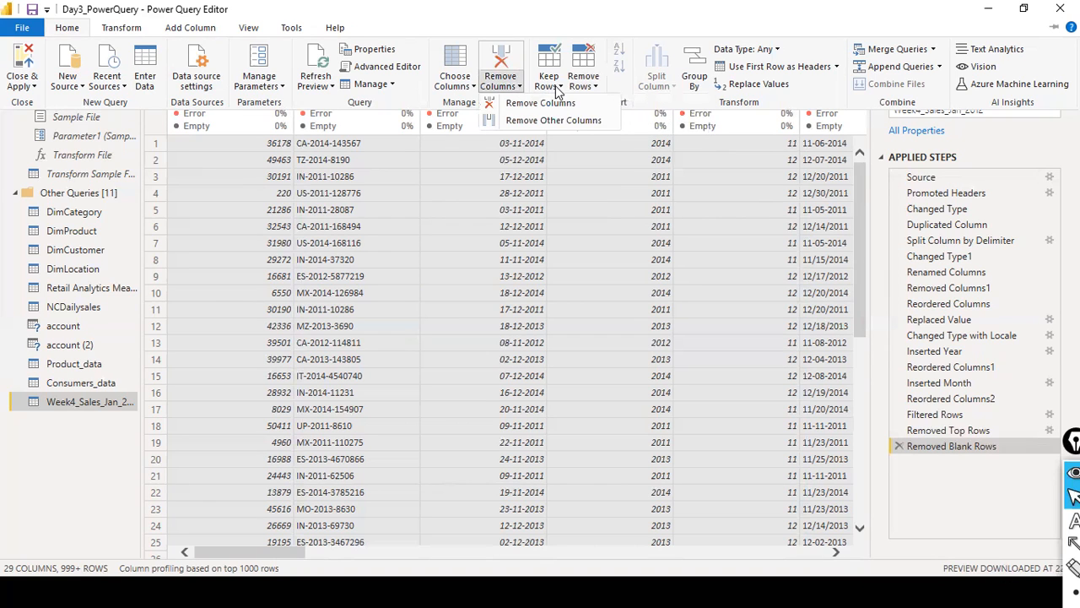
click(557, 87)
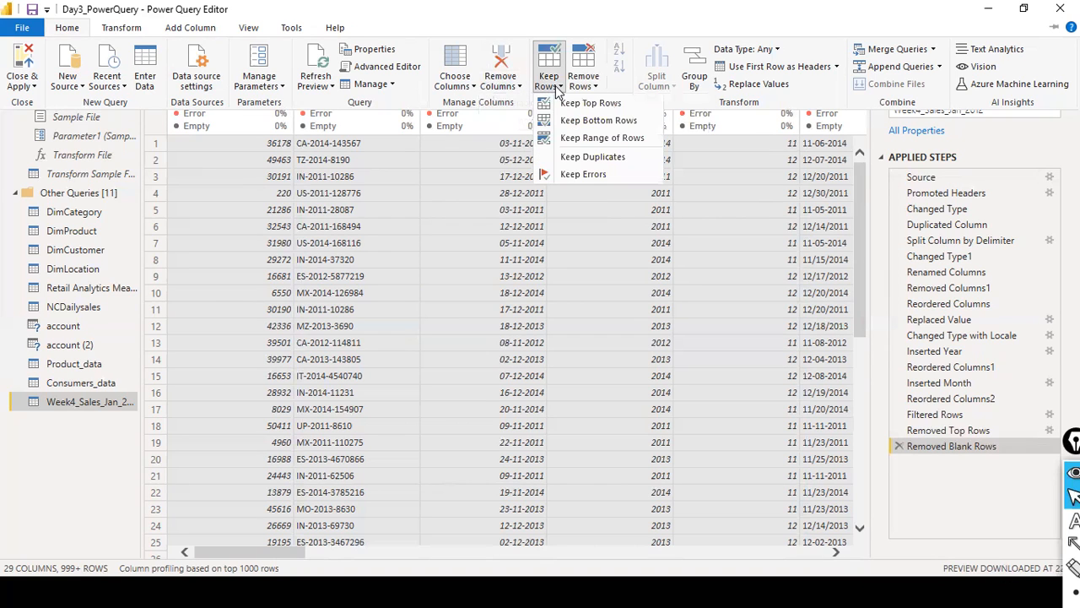
click(595, 103)
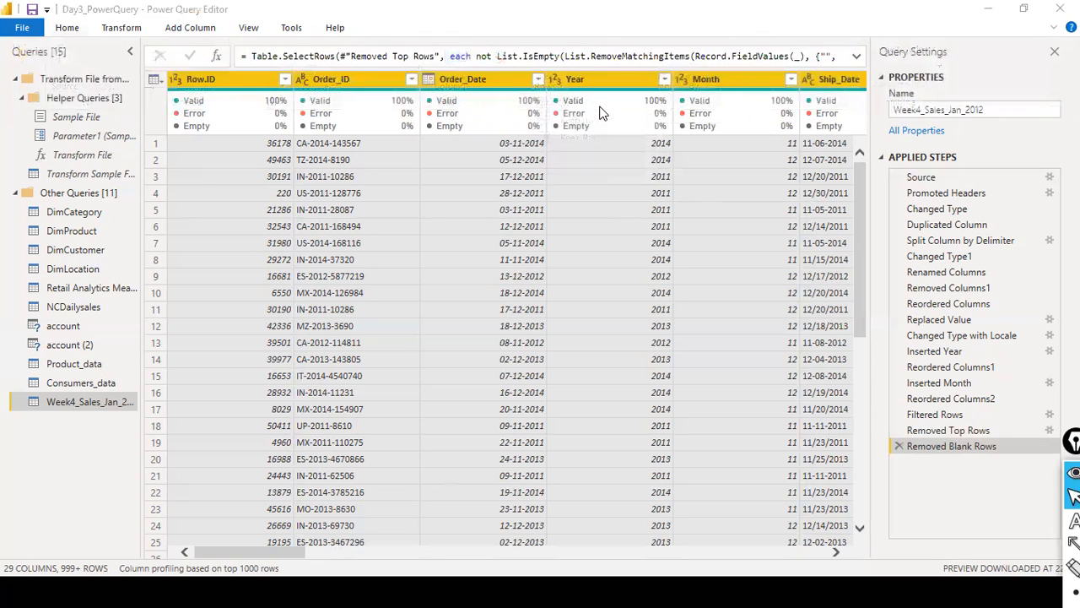
text(10)
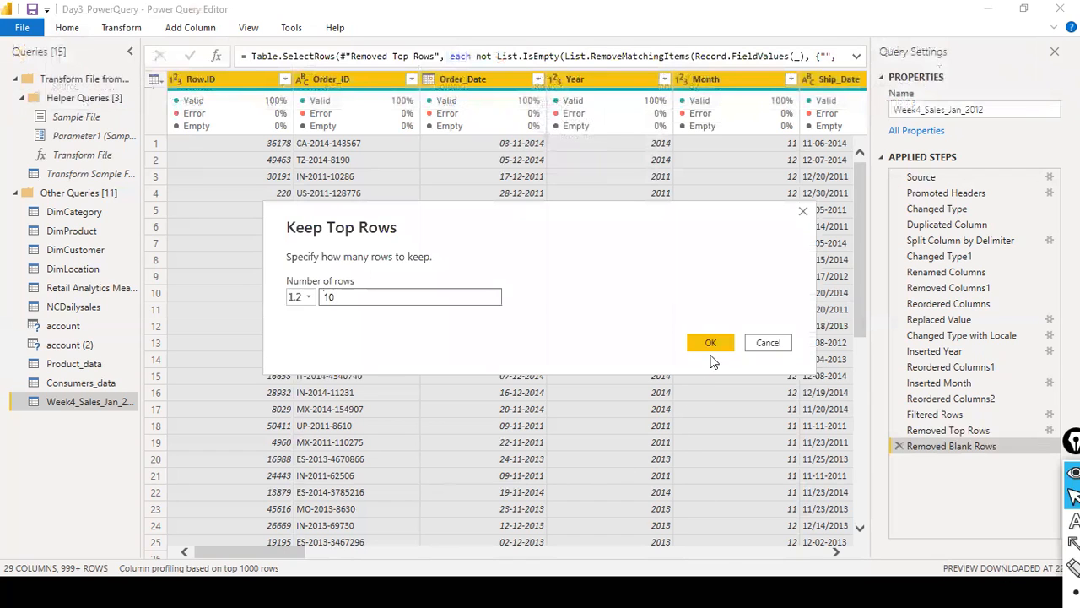
click(712, 344)
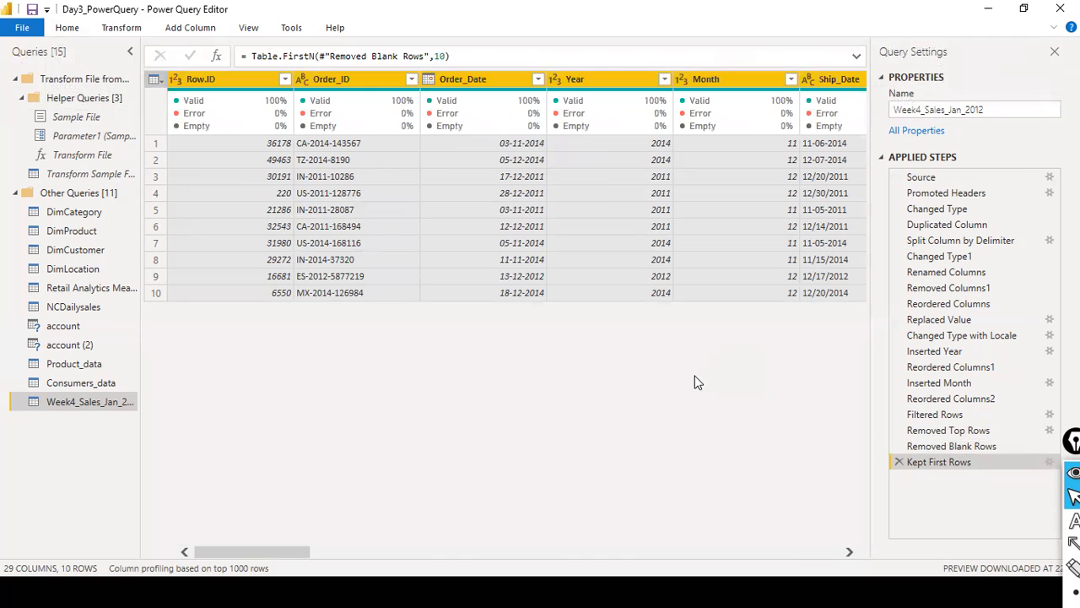
drag(282, 553, 126, 528)
drag(694, 443, 887, 462)
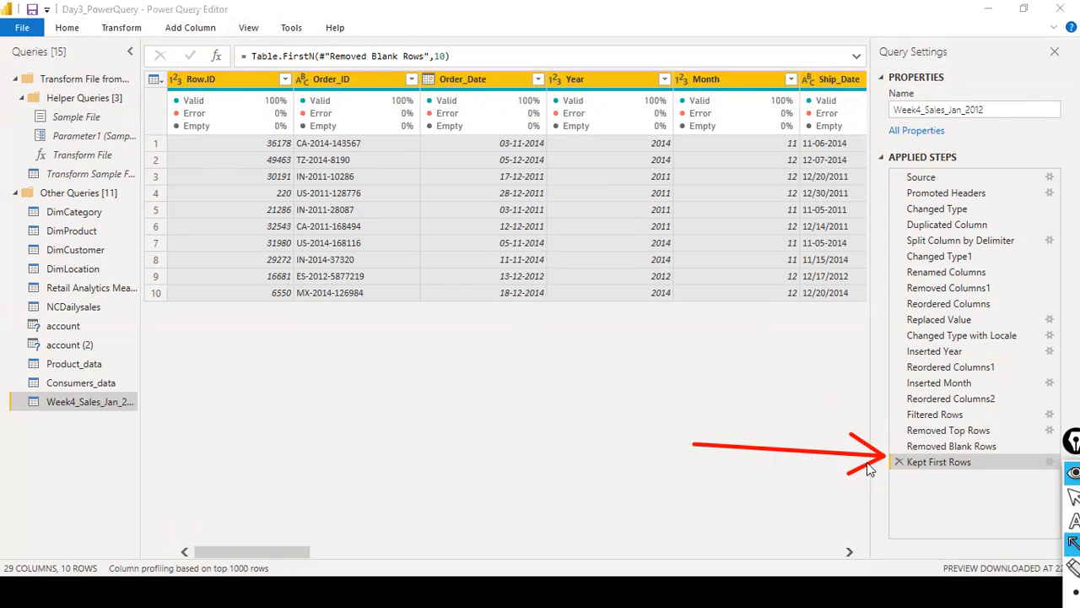
- Delete the Kept First Rows applied step from Week4_Sales_Jan_2012 and look over the available Keep Rows options
key(ctrl+shift+2)
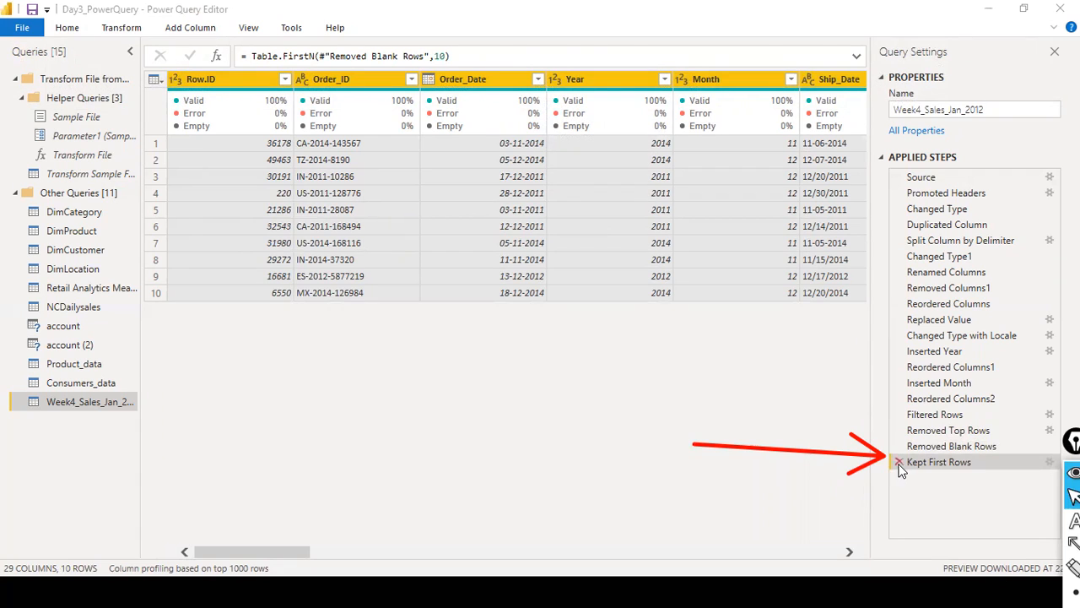
click(899, 462)
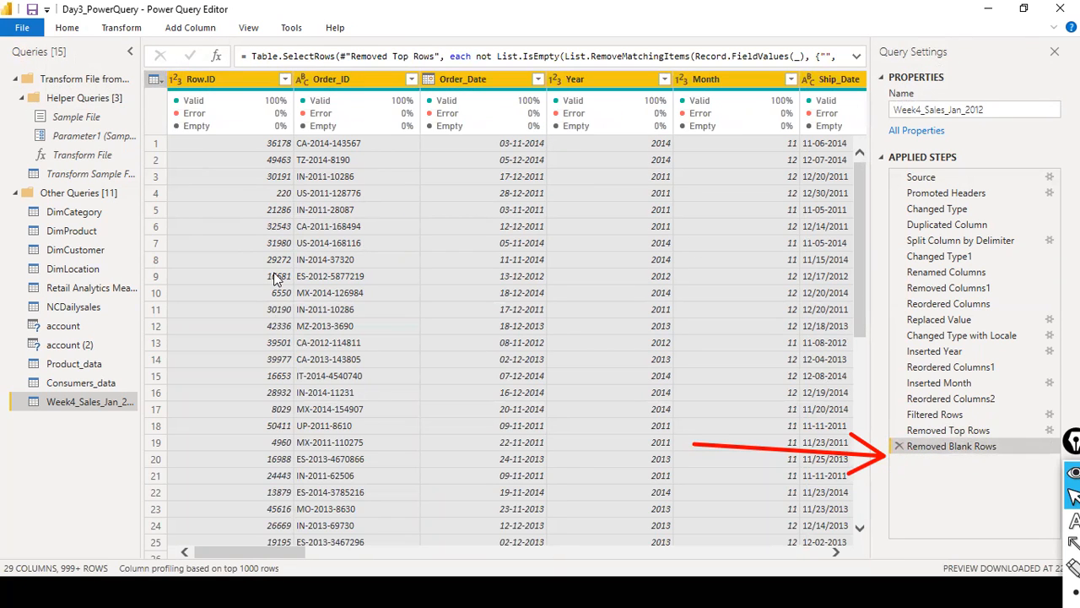
click(75, 32)
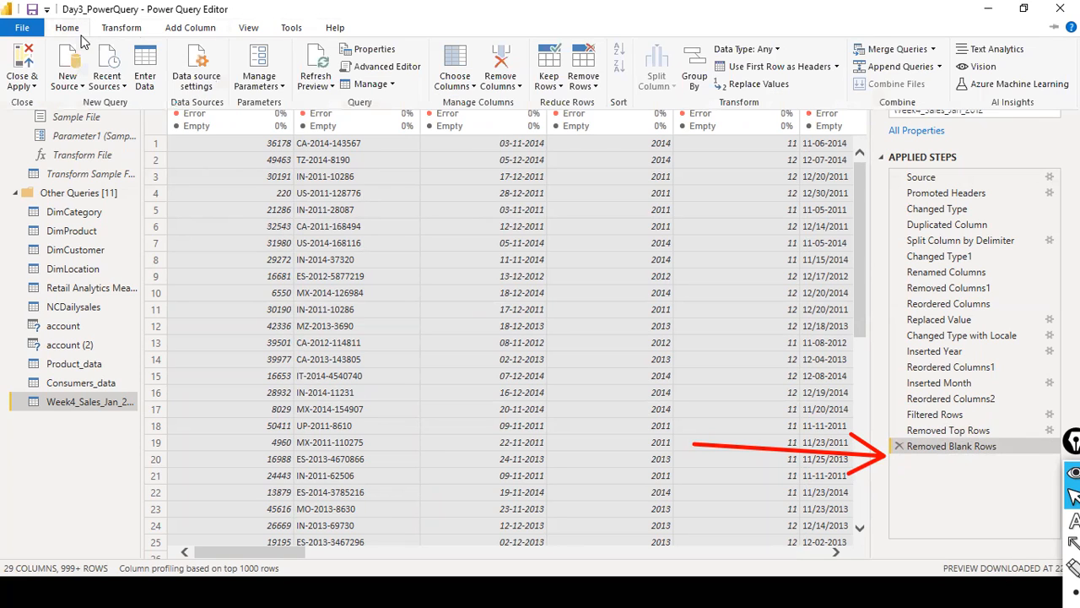
click(558, 90)
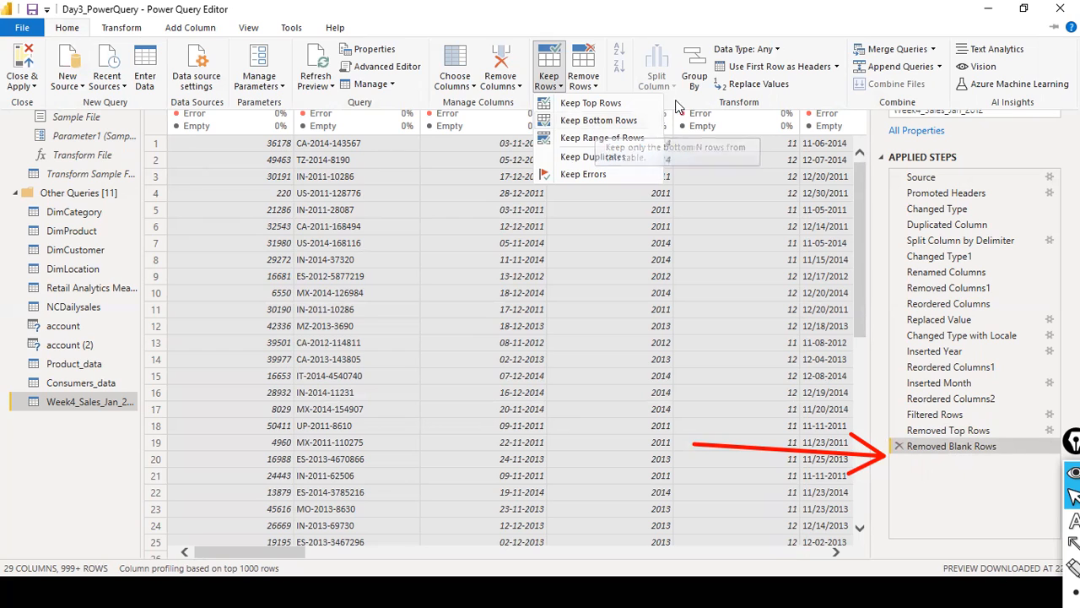
click(794, 2)
click(795, 2)
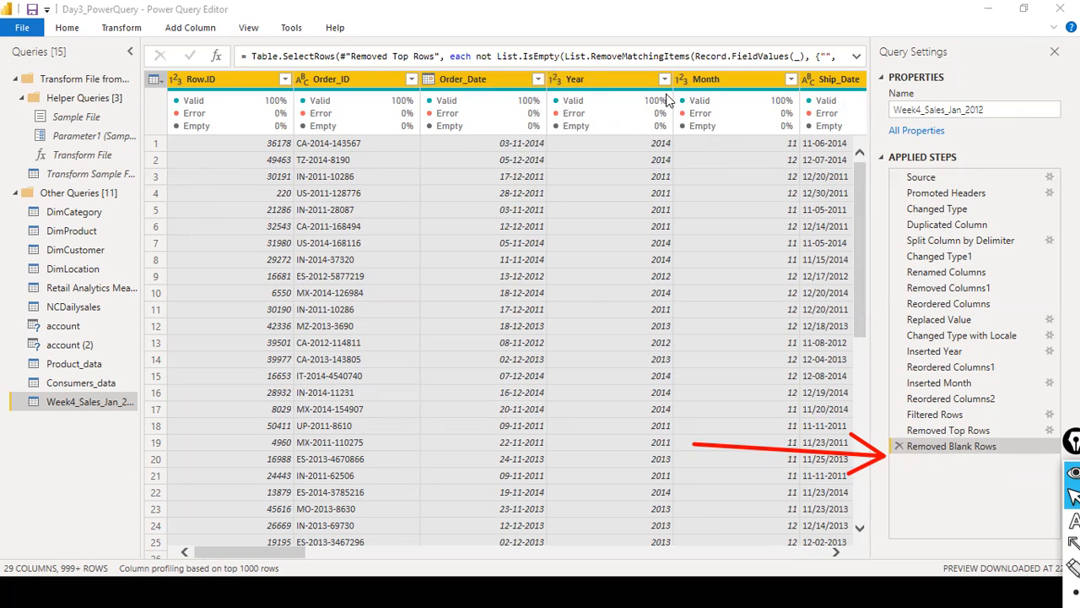
- Keep a range of rows in Week4_Sales_Jan_2012, with first row 1 and 200 as the number of rows
click(77, 30)
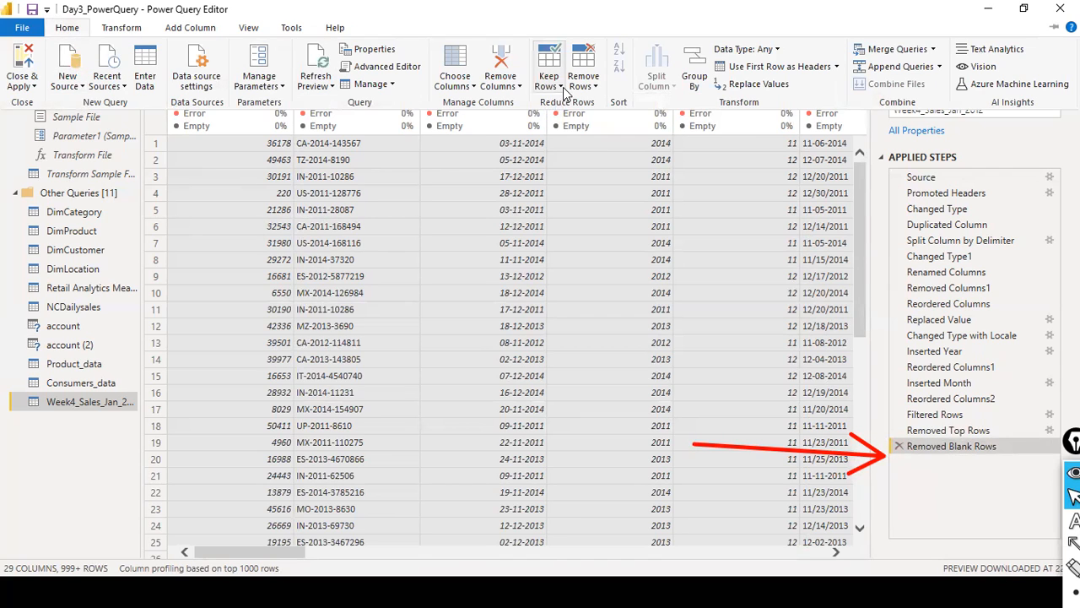
click(558, 87)
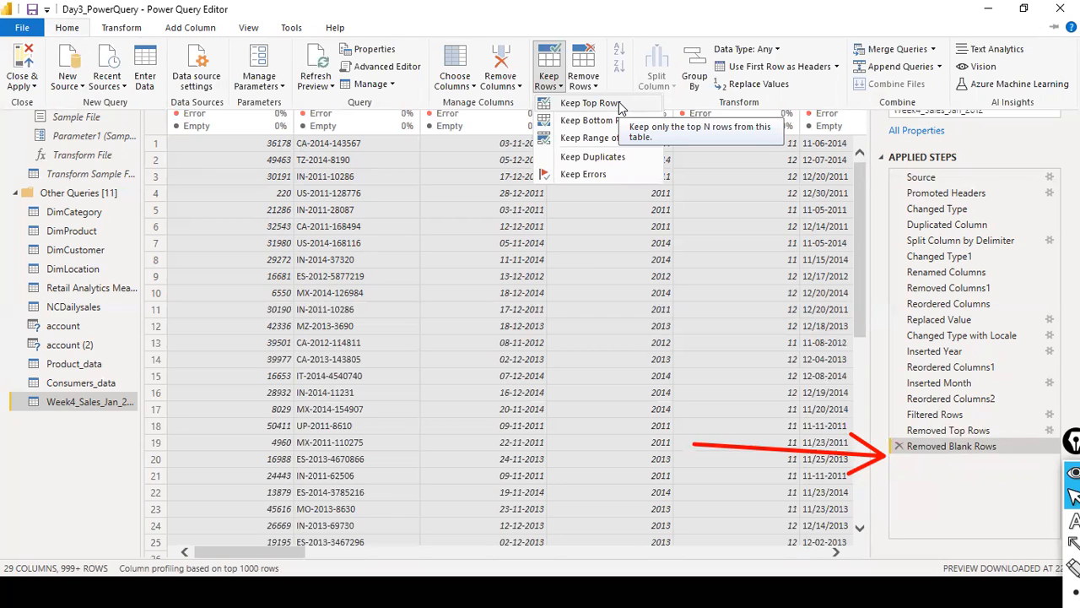
click(613, 142)
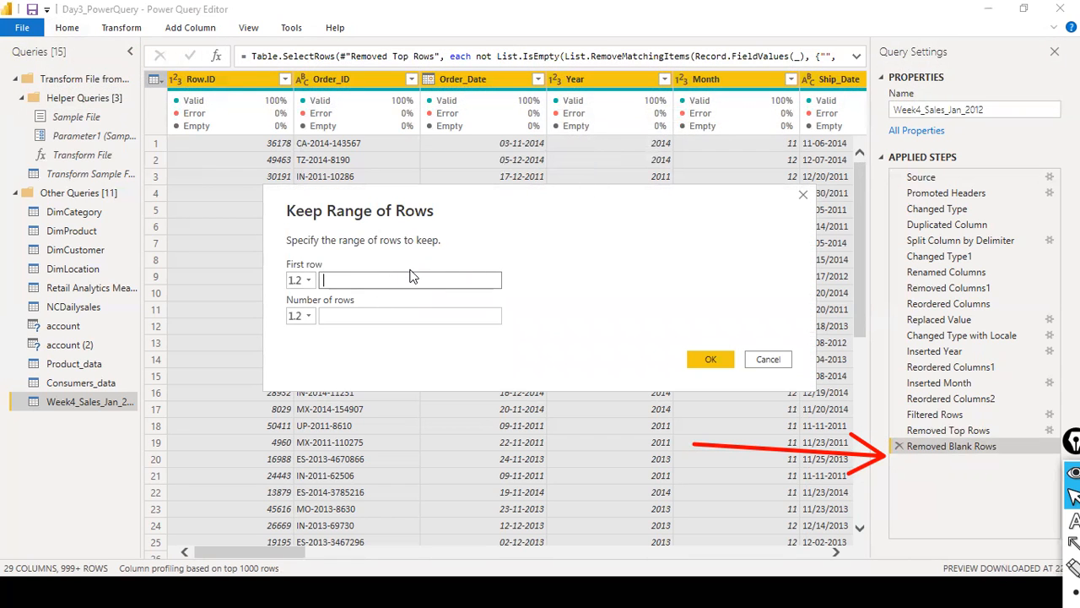
text(1)
click(375, 316)
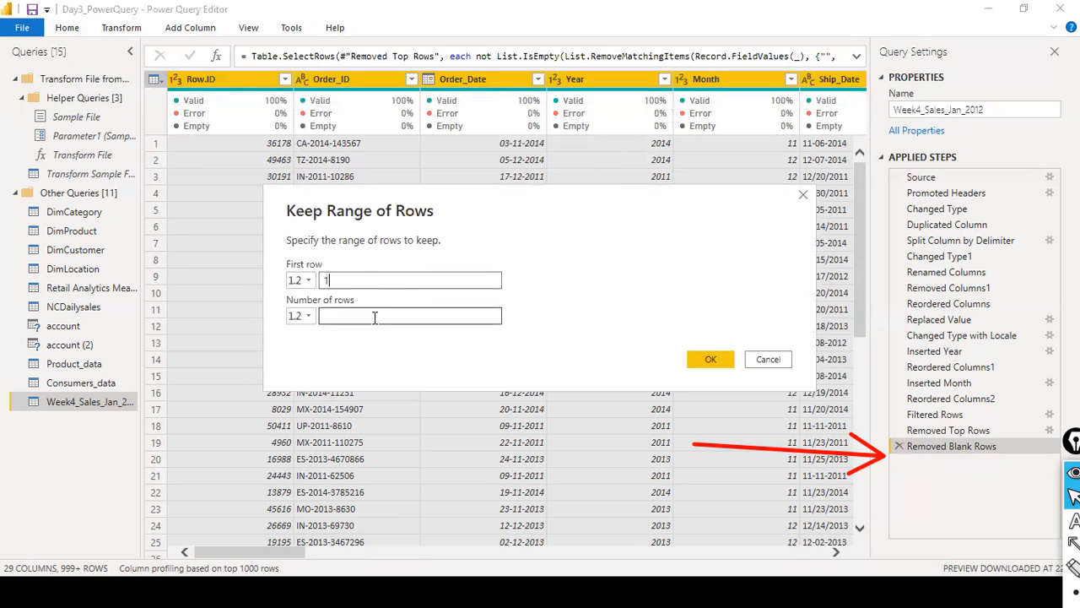
text(200)
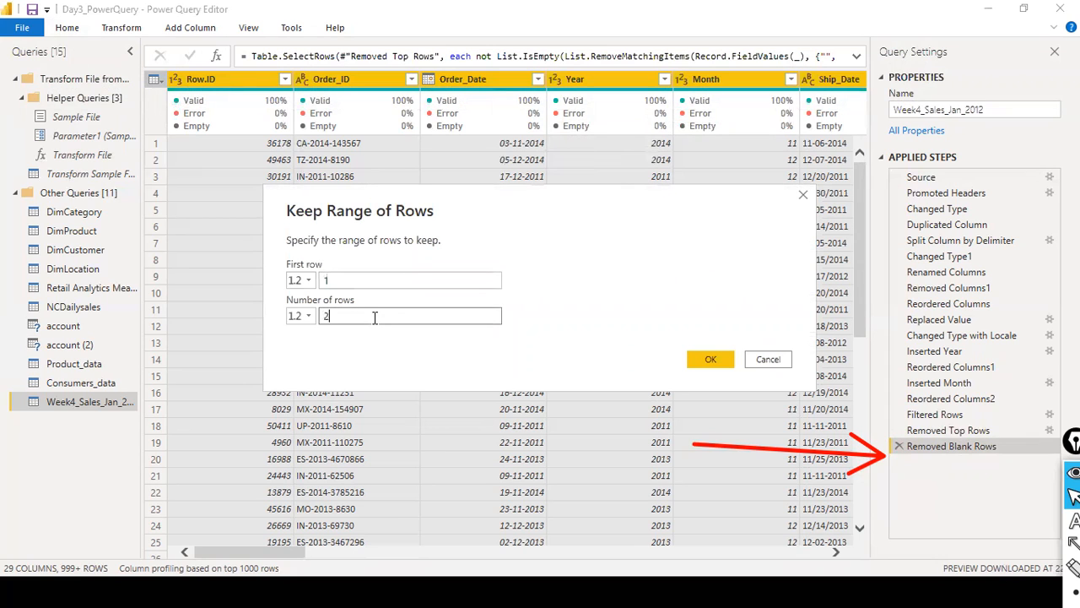
click(688, 359)
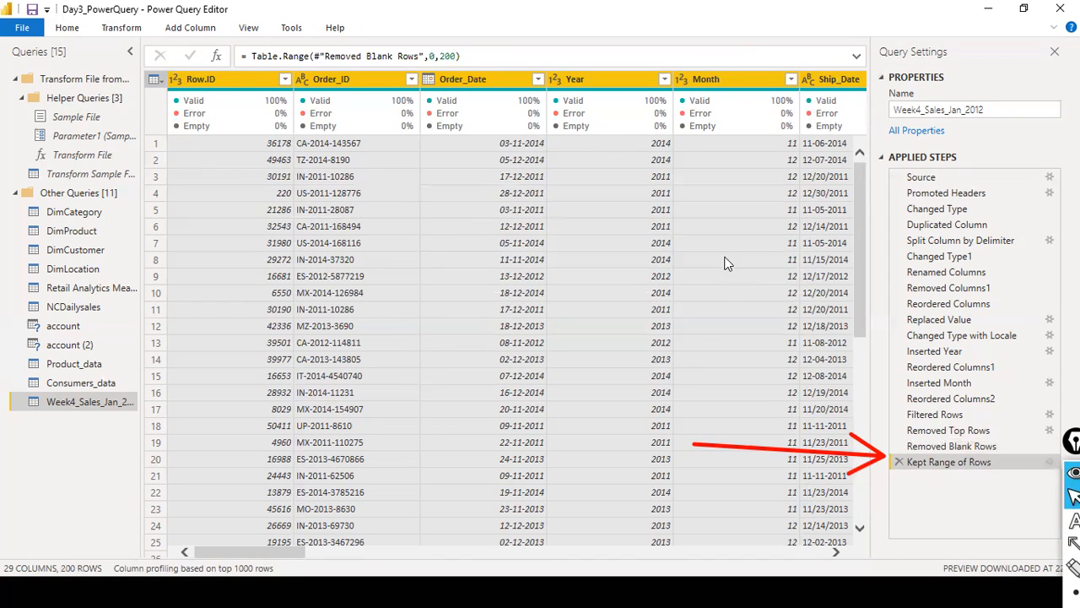
- Look through the rows kept by the range and delete the Kept Range of Rows applied step
scroll(731, 307, down, 8)
scroll(740, 323, up, 4)
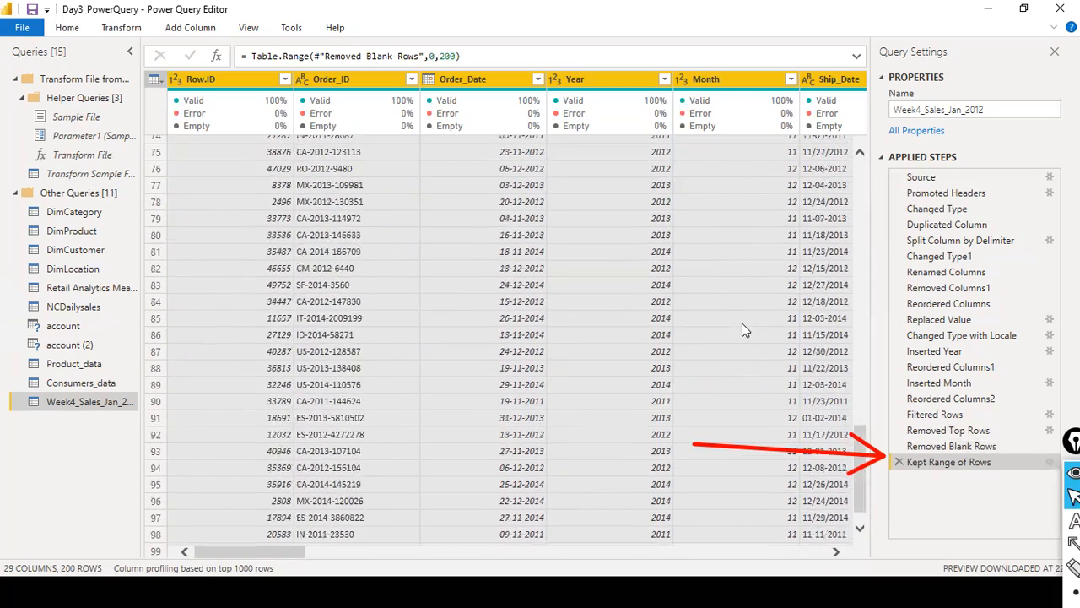
scroll(743, 325, up, 5)
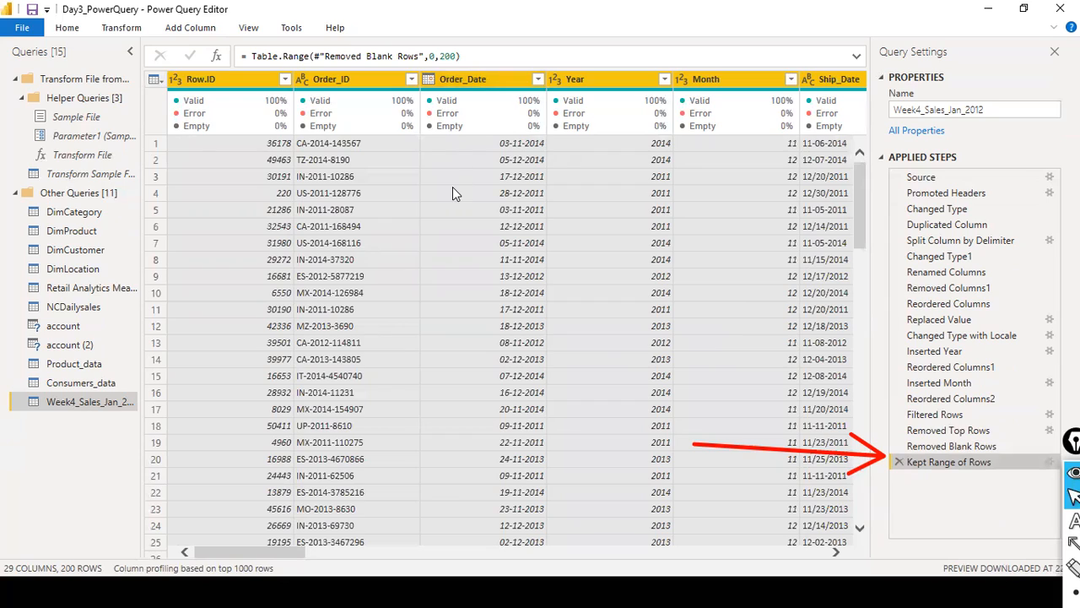
scroll(456, 193, down, 12)
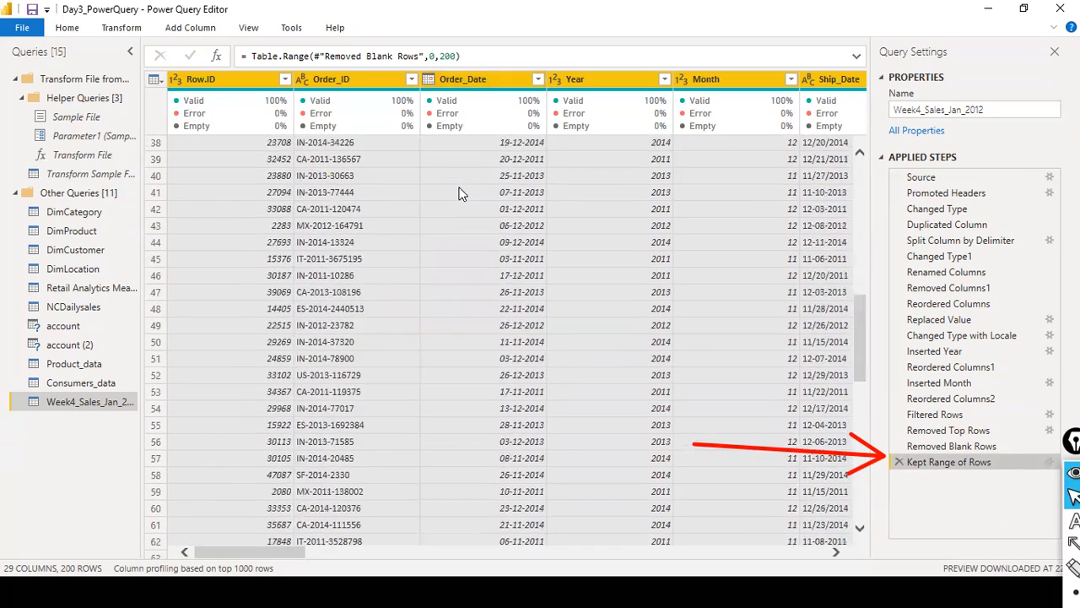
scroll(460, 194, up, 12)
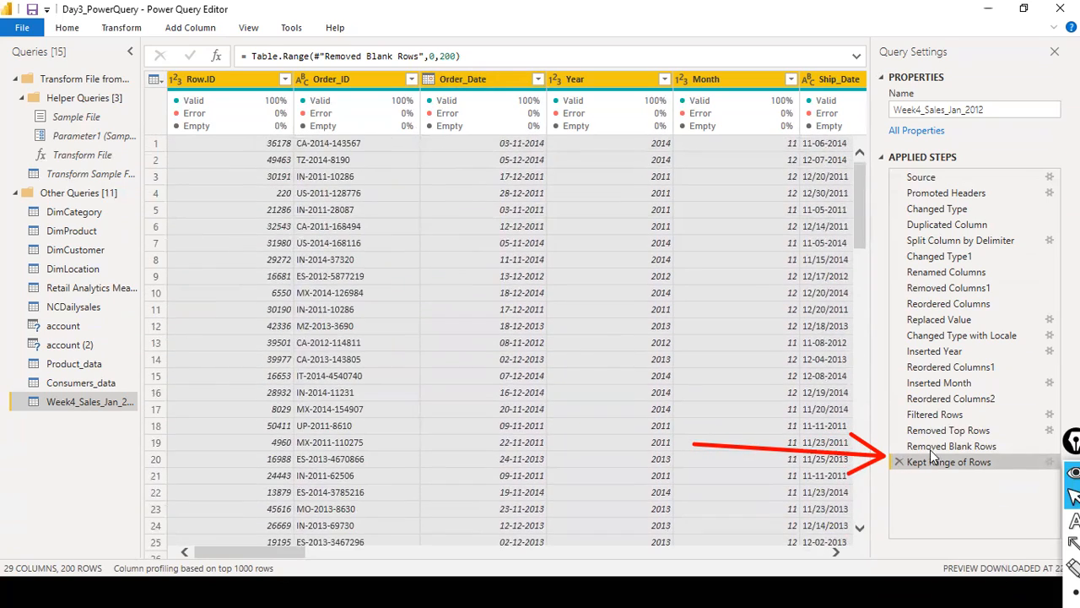
click(898, 463)
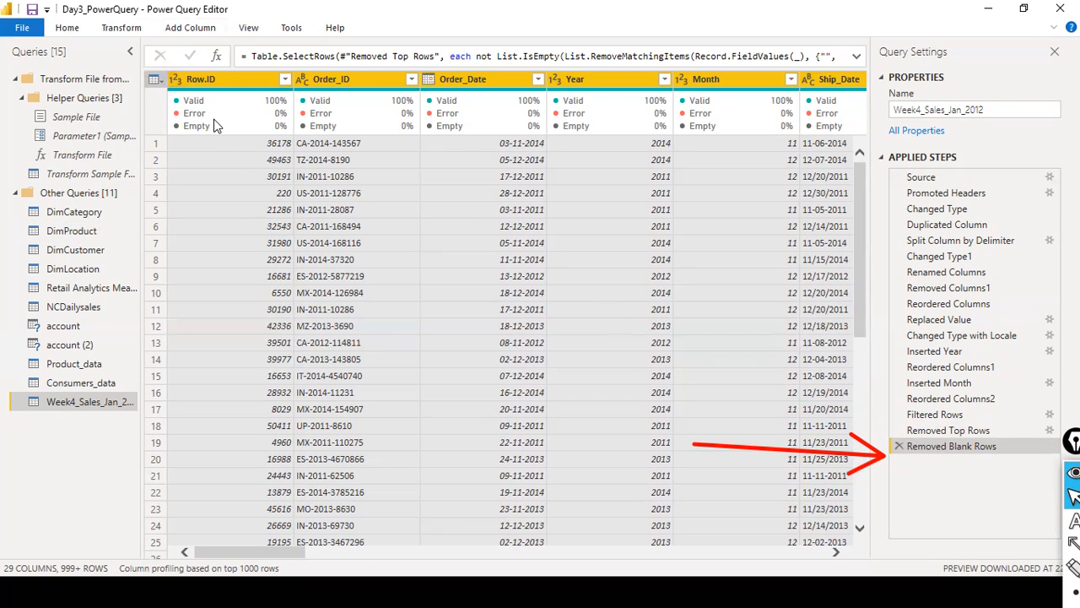
- Find the First Name column with Go to Column by searching for "first" and jump to it
drag(275, 553, 166, 548)
click(248, 33)
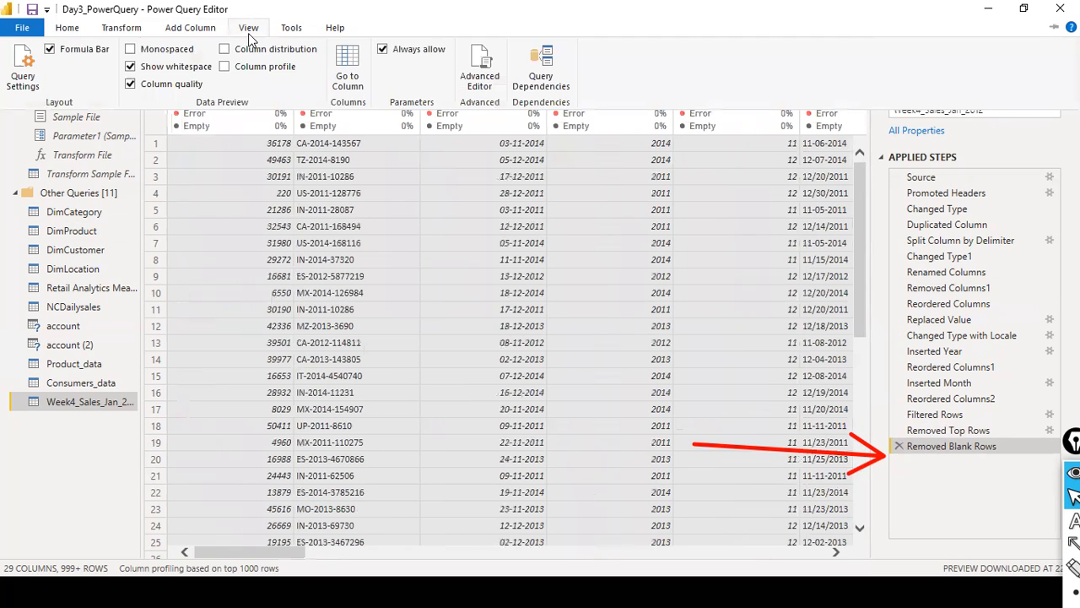
click(347, 85)
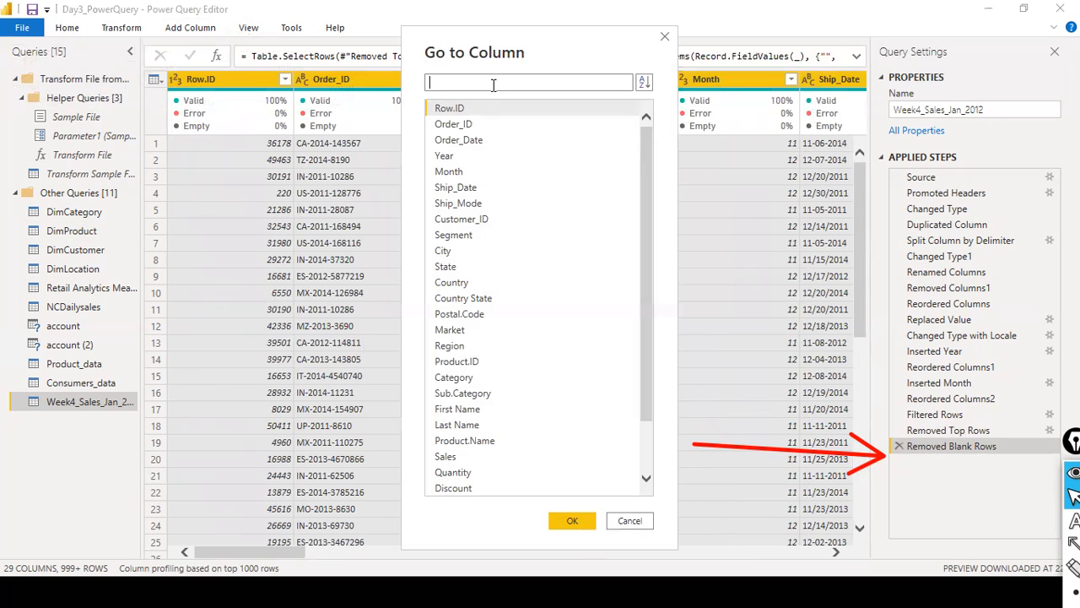
text(first)
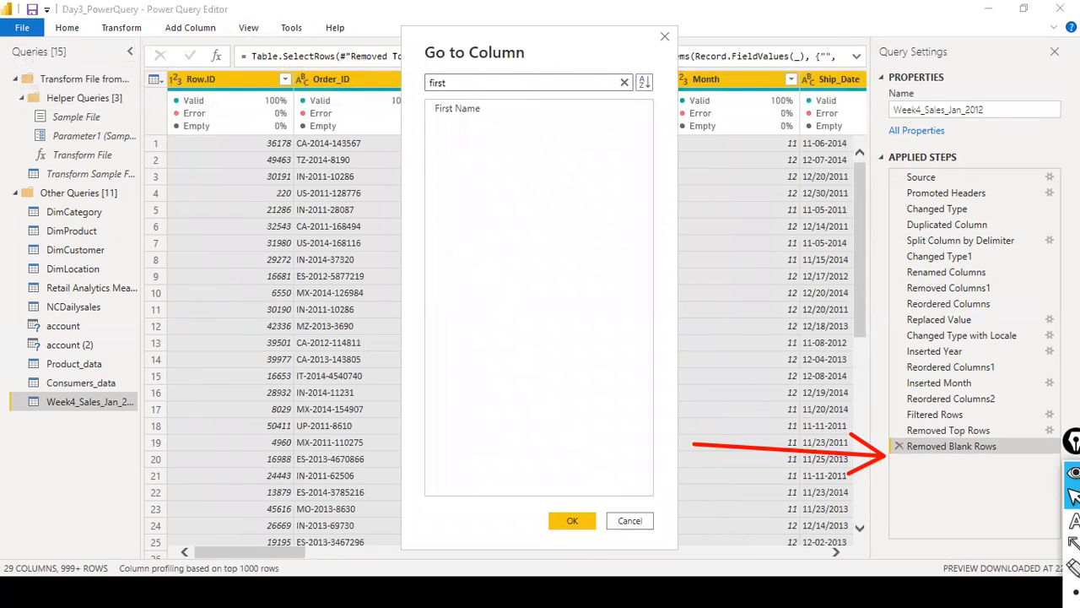
click(483, 111)
click(572, 521)
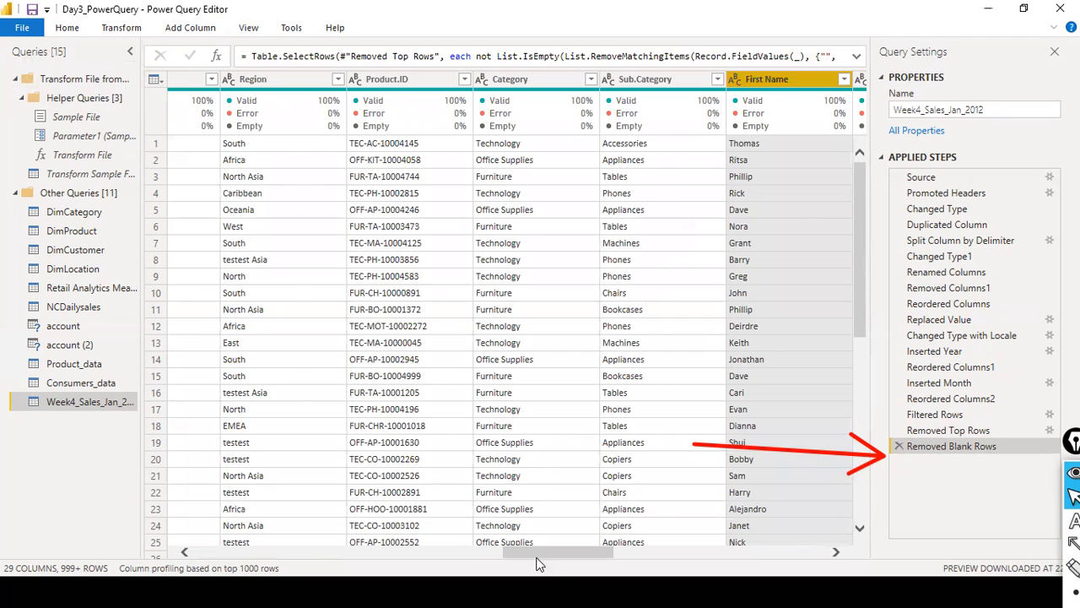
- Merge the First Name and Last Name columns with a Space separator as Merged, and delete the resulting applied step
drag(538, 558, 572, 559)
ctrl+click(708, 81)
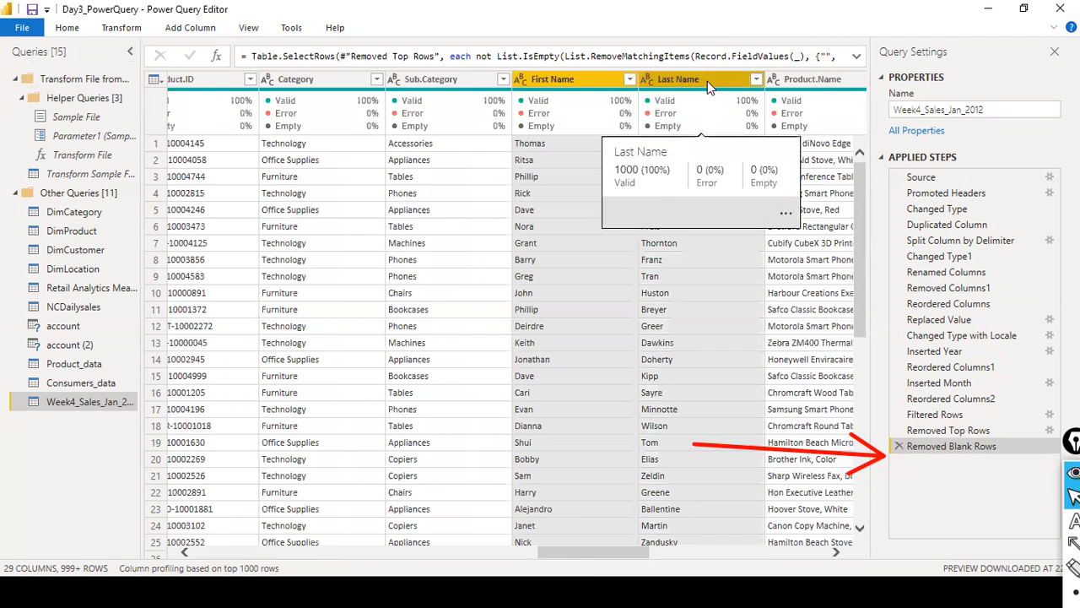
right_click(707, 81)
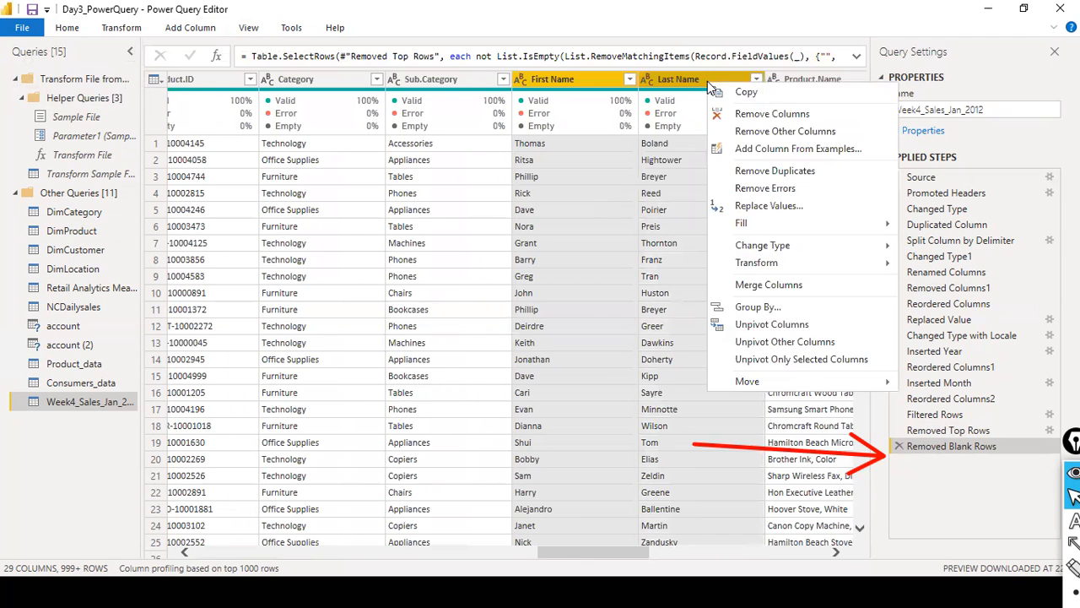
click(816, 288)
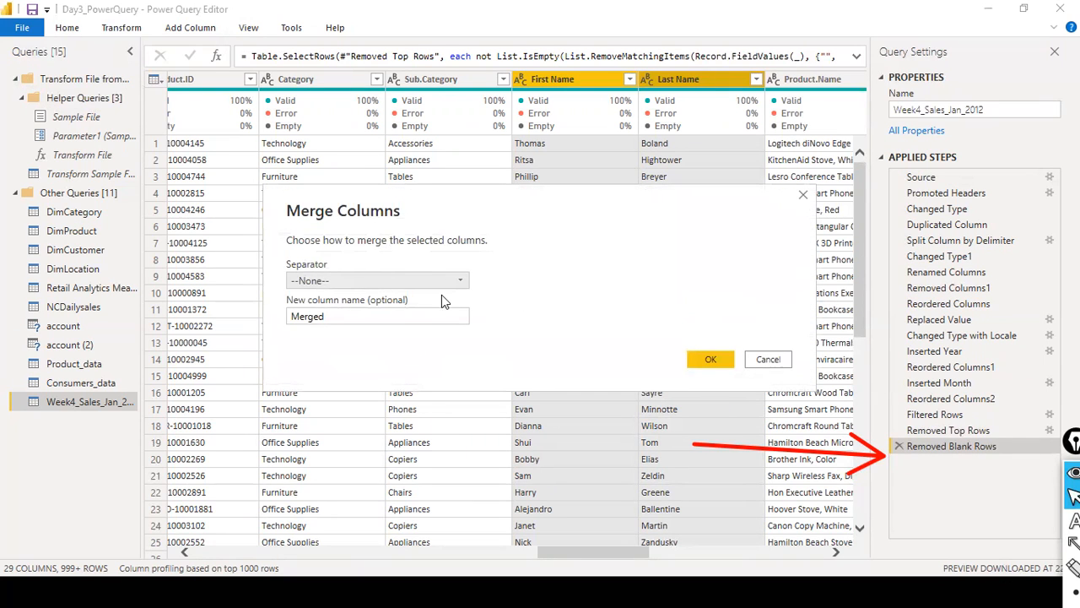
click(460, 281)
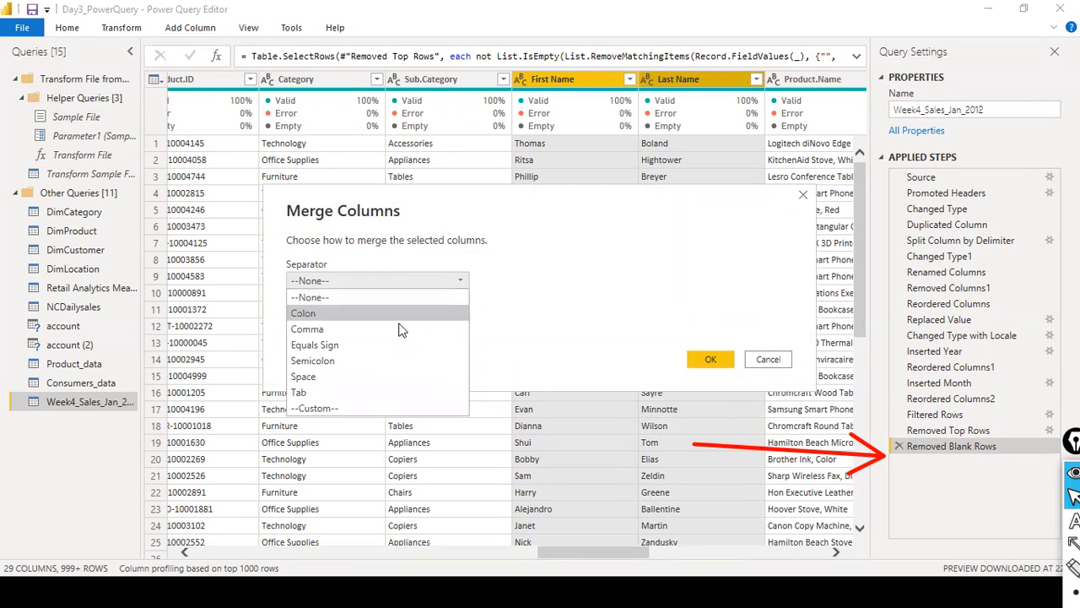
click(369, 376)
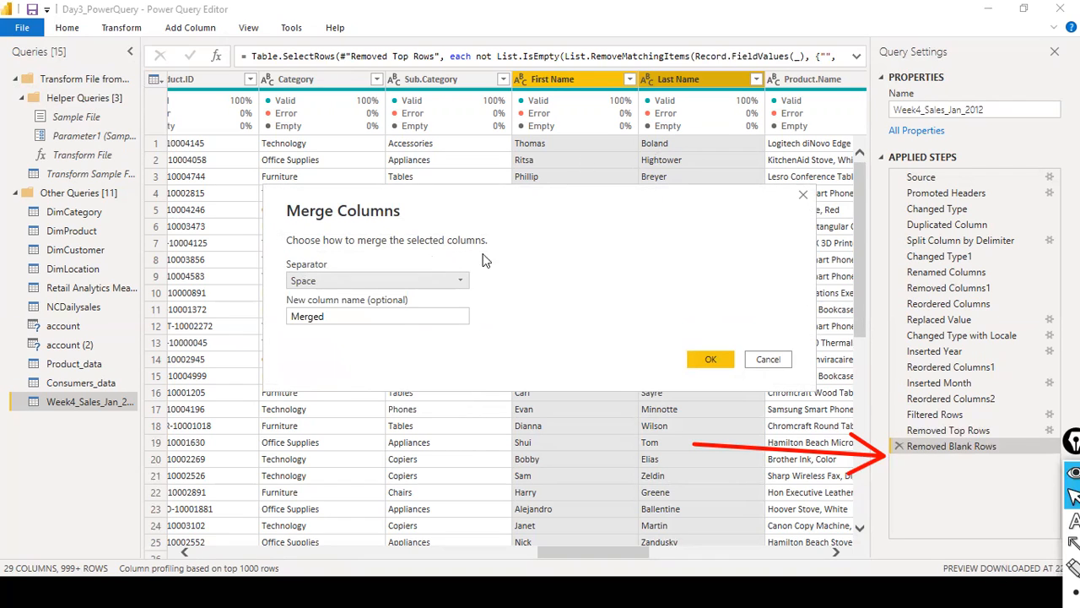
click(386, 317)
click(713, 360)
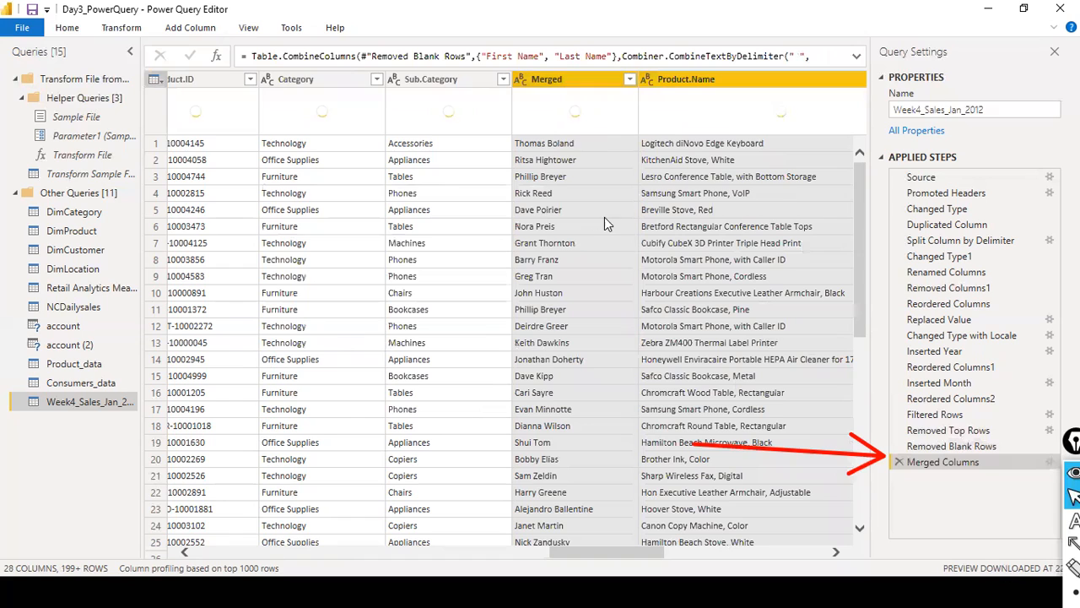
click(900, 463)
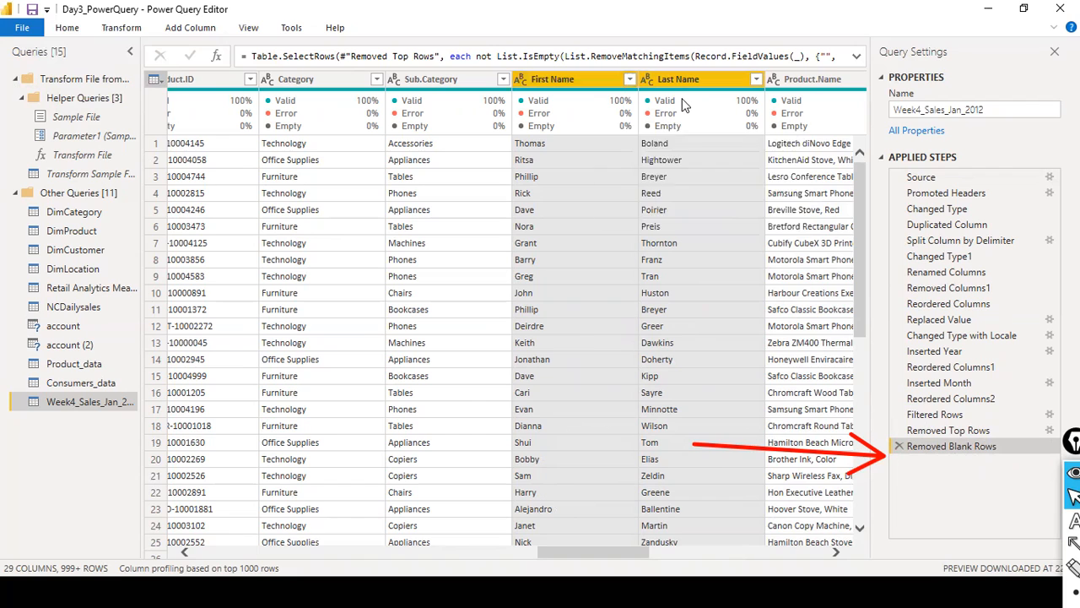
- Filter the Country column to Afghanistan, Australia and Bangladesh, and reopen its filter list
mouse_move(684, 103)
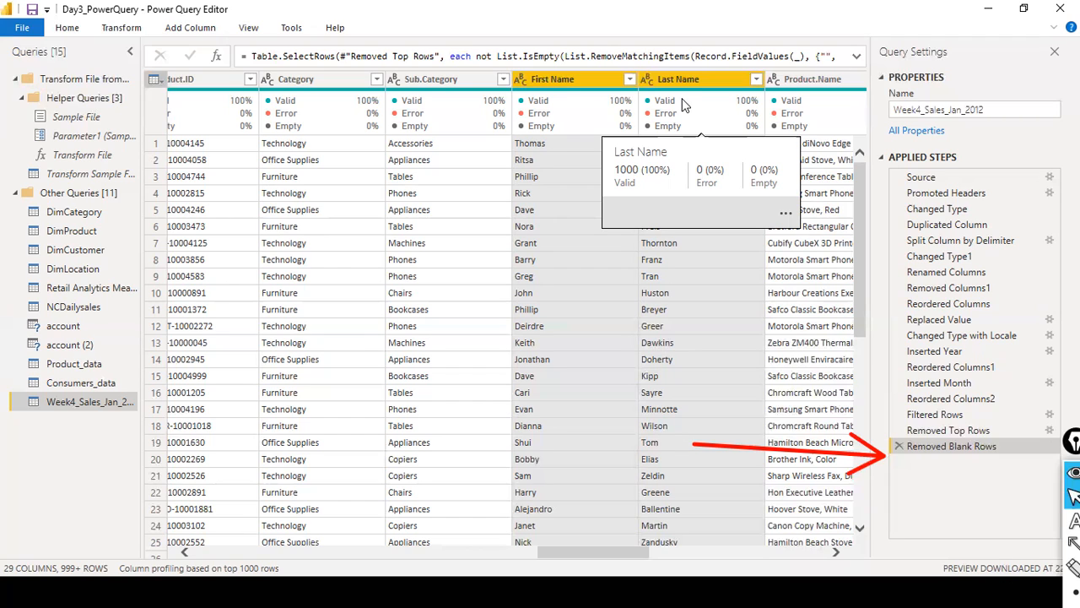
click(514, 552)
drag(514, 552, 432, 546)
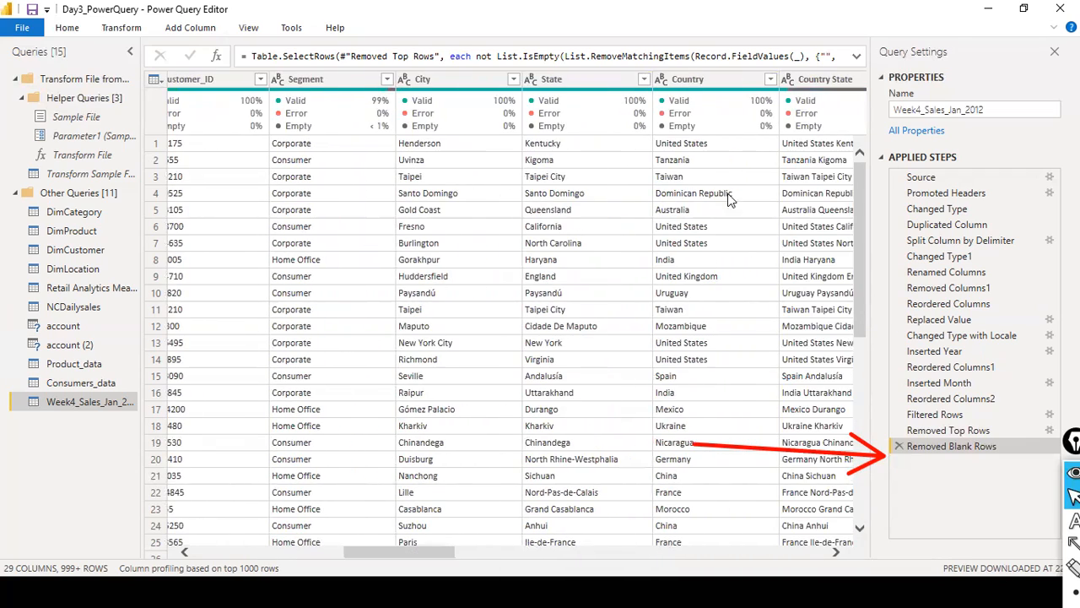
click(771, 79)
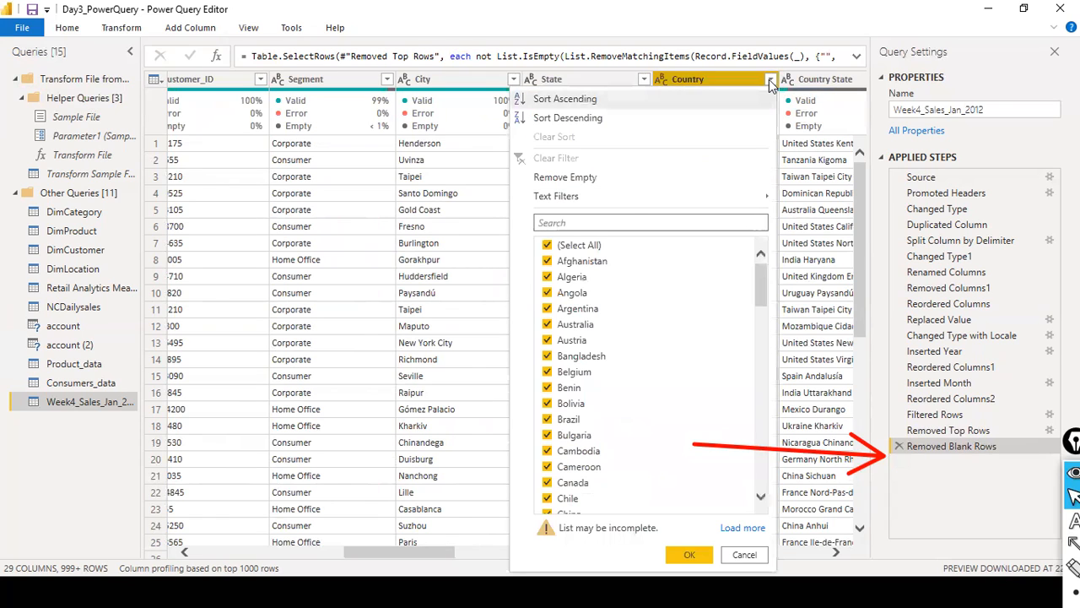
click(547, 246)
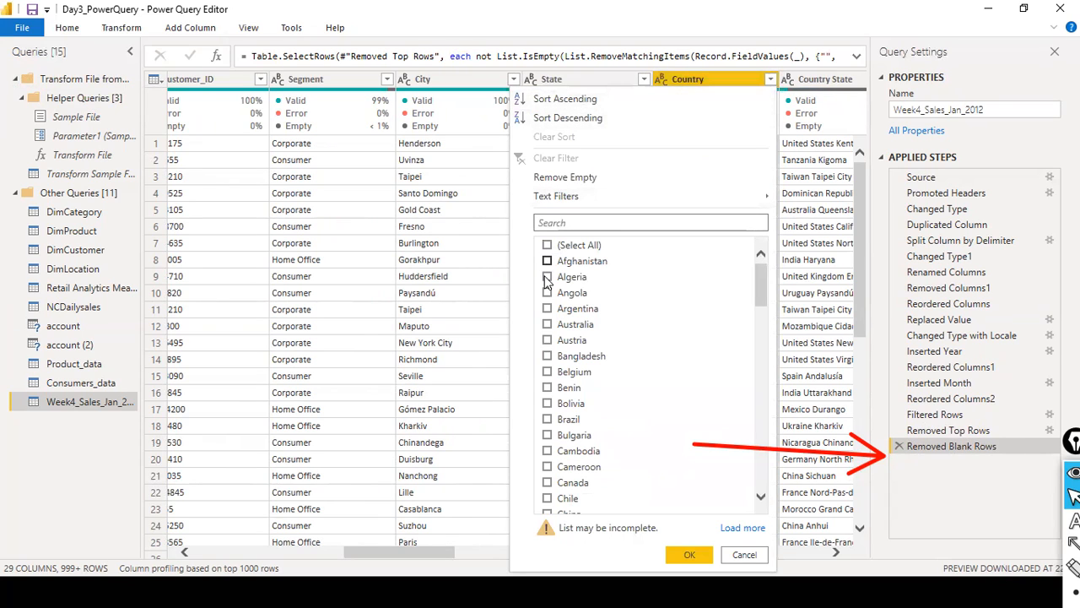
click(549, 358)
click(550, 326)
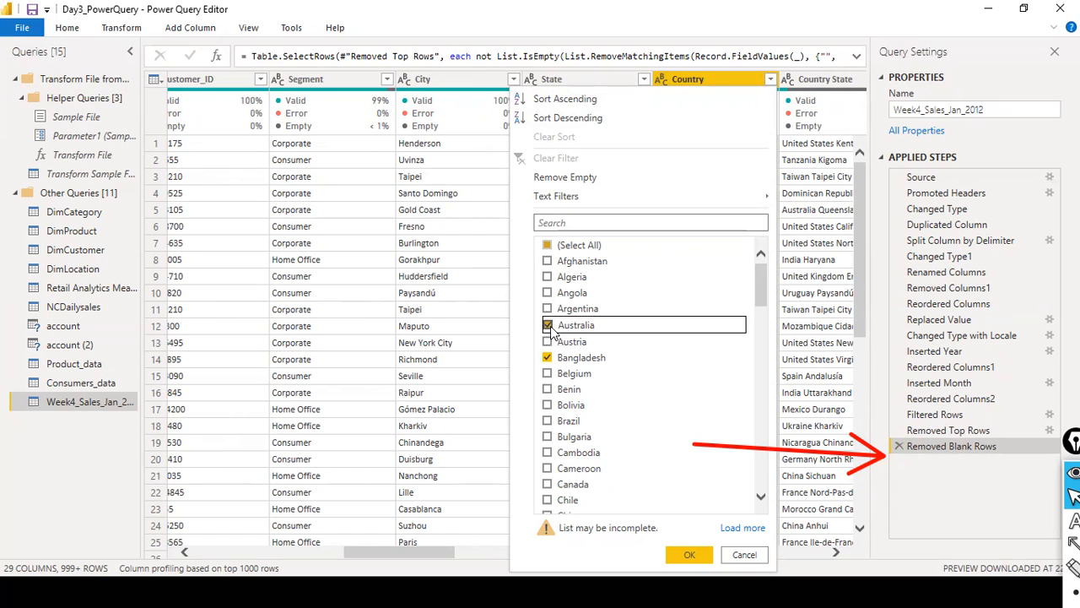
click(547, 262)
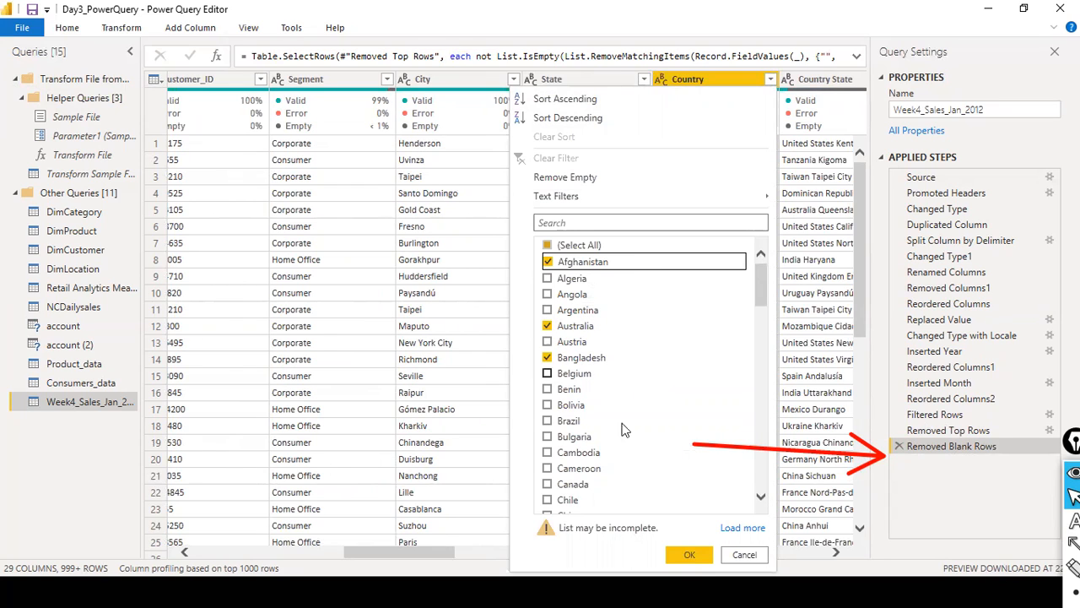
click(691, 557)
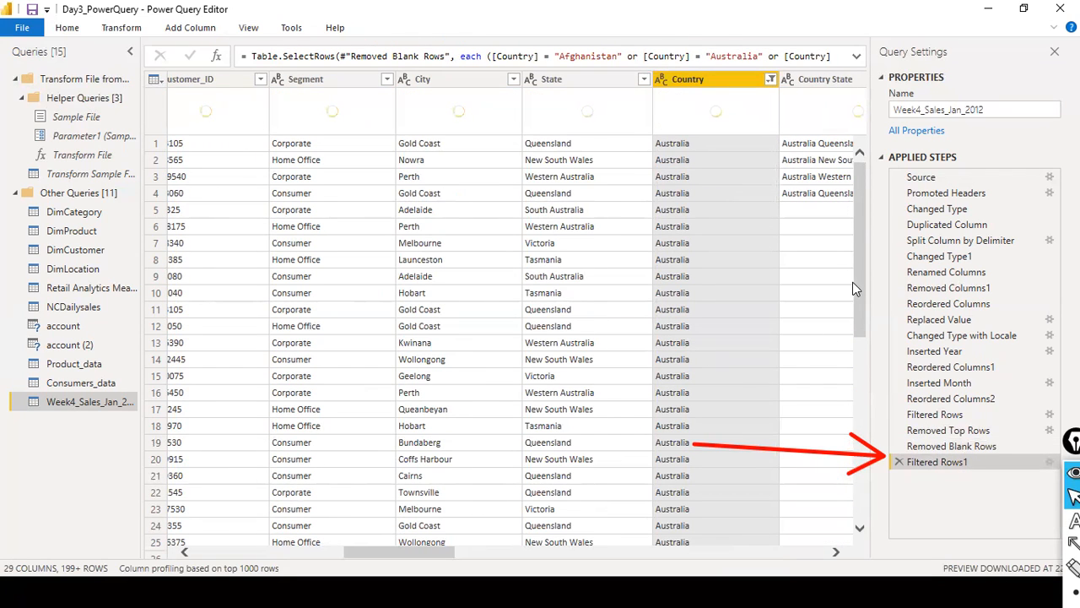
click(771, 79)
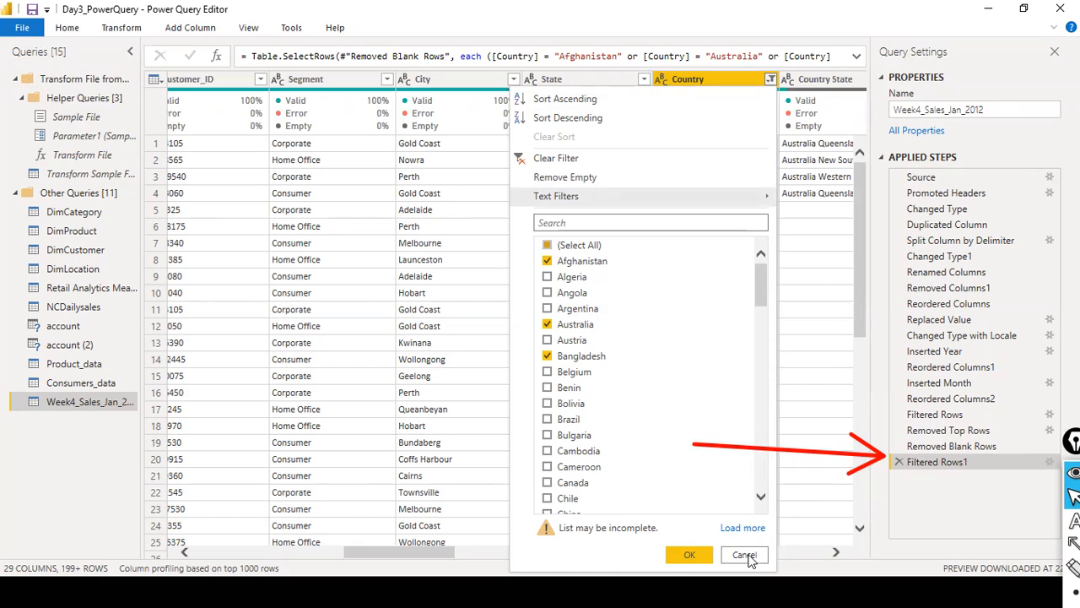
- Examine the Country column's filter list, the filtered rows and the Remove Rows options, and return to the start of the table
click(814, 168)
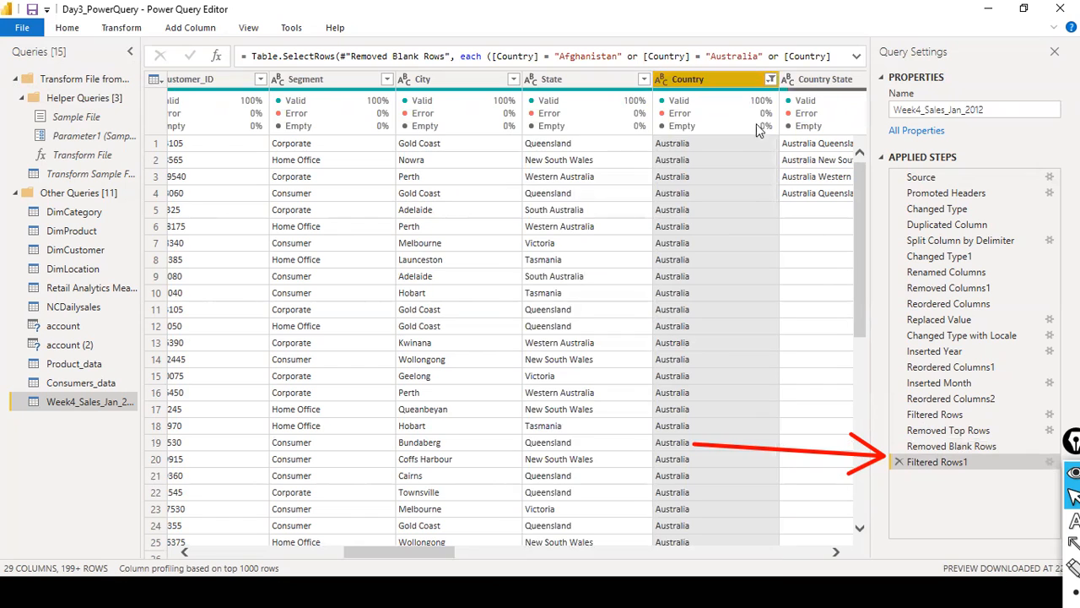
click(770, 78)
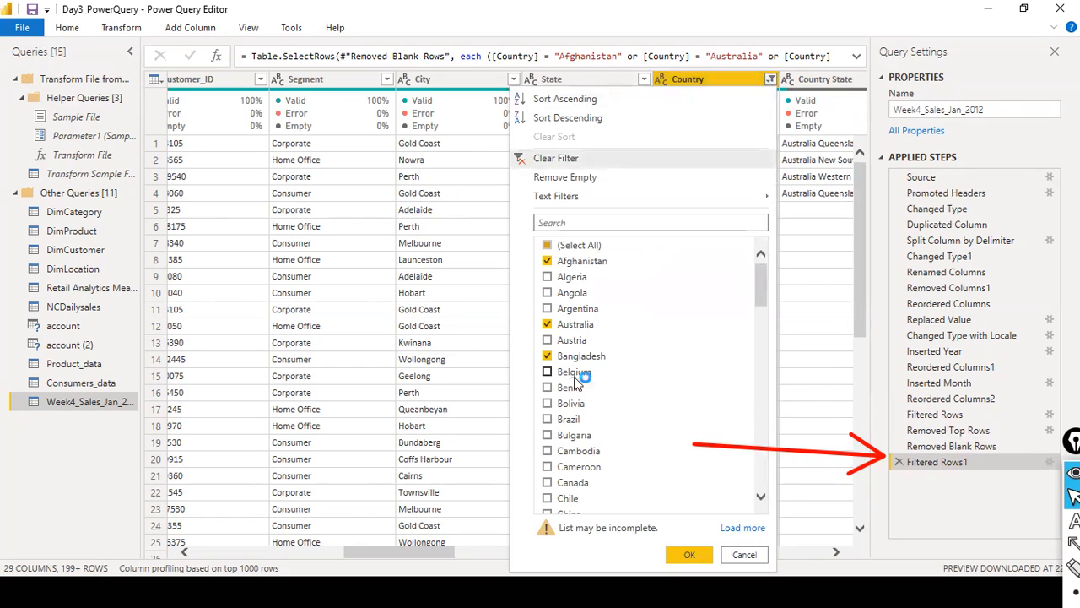
click(744, 555)
drag(866, 272, 881, 548)
drag(859, 365, 853, 505)
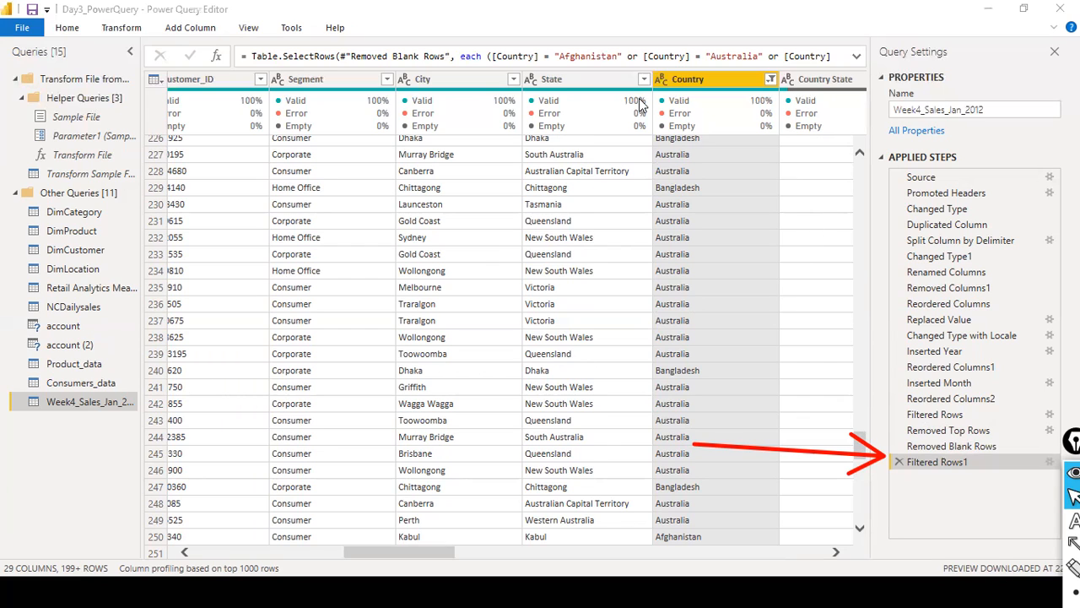
click(66, 27)
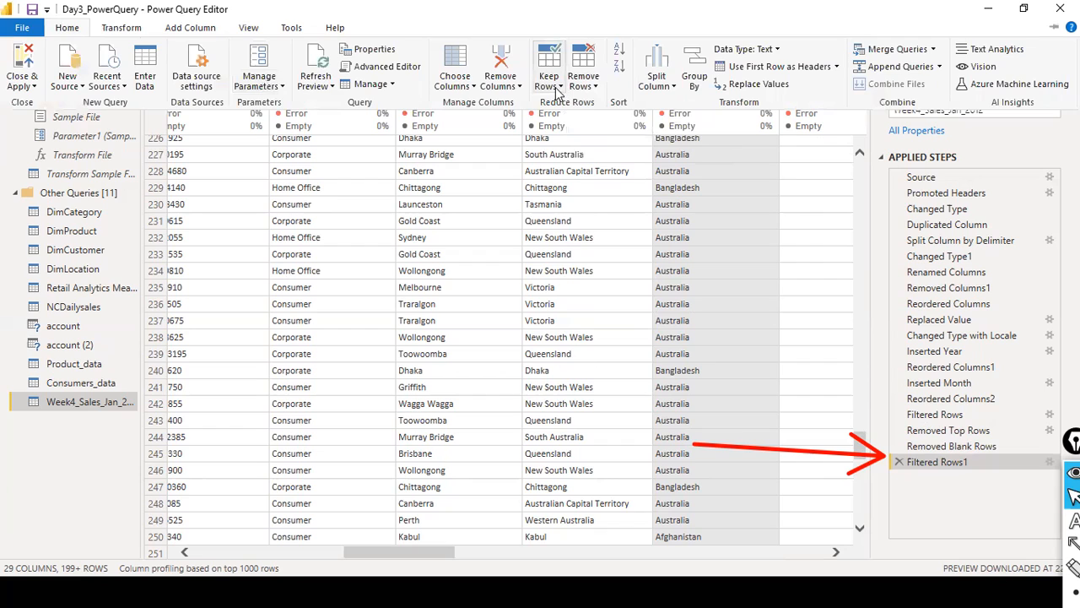
click(596, 91)
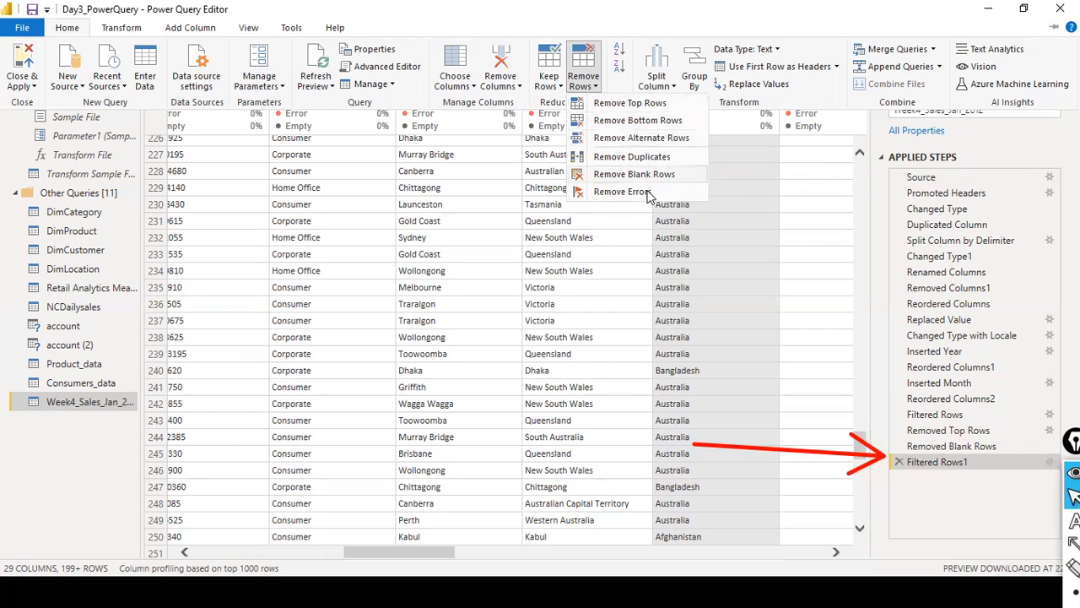
click(746, 33)
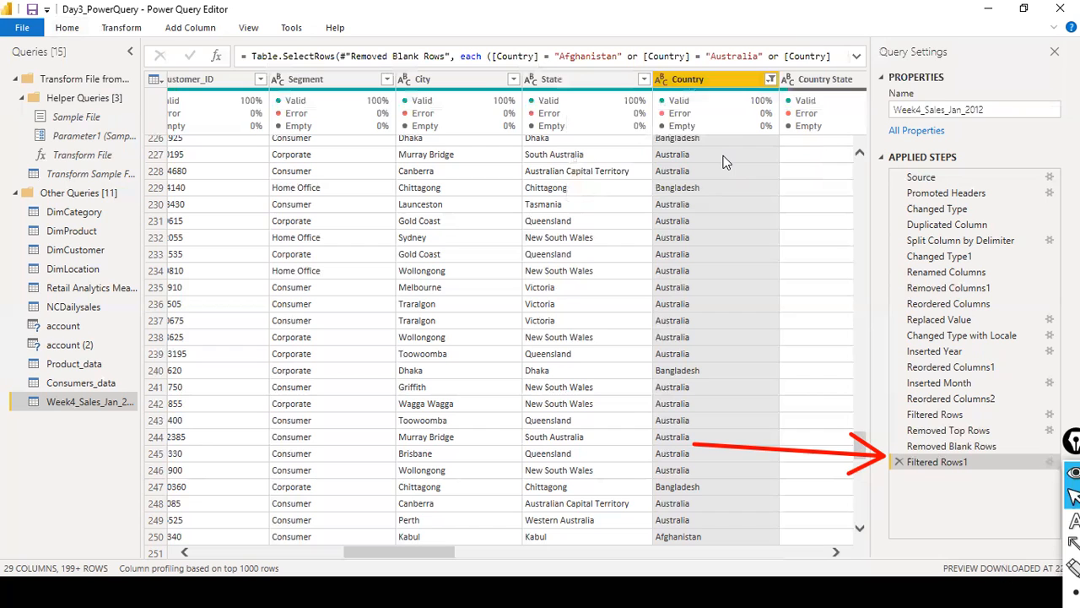
drag(415, 555, 224, 525)
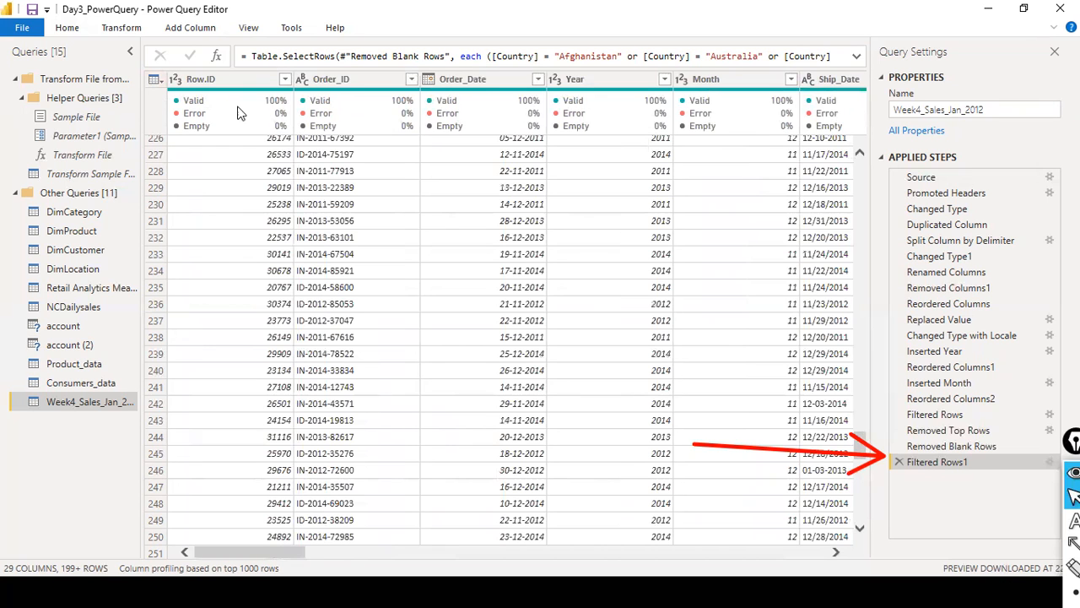
scroll(677, 321, up, 20)
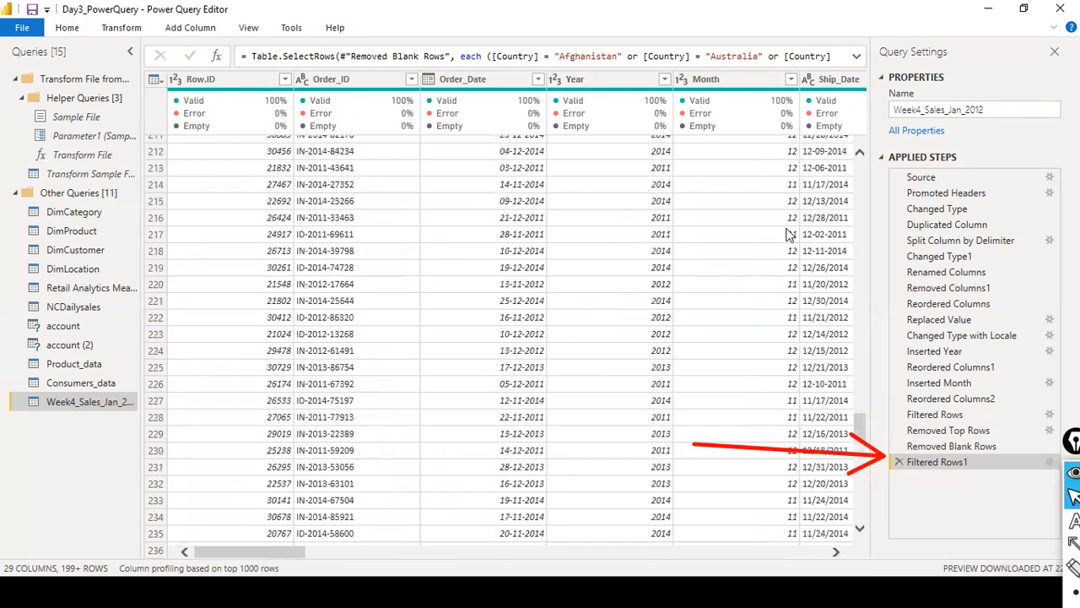
scroll(840, 287, up, 20)
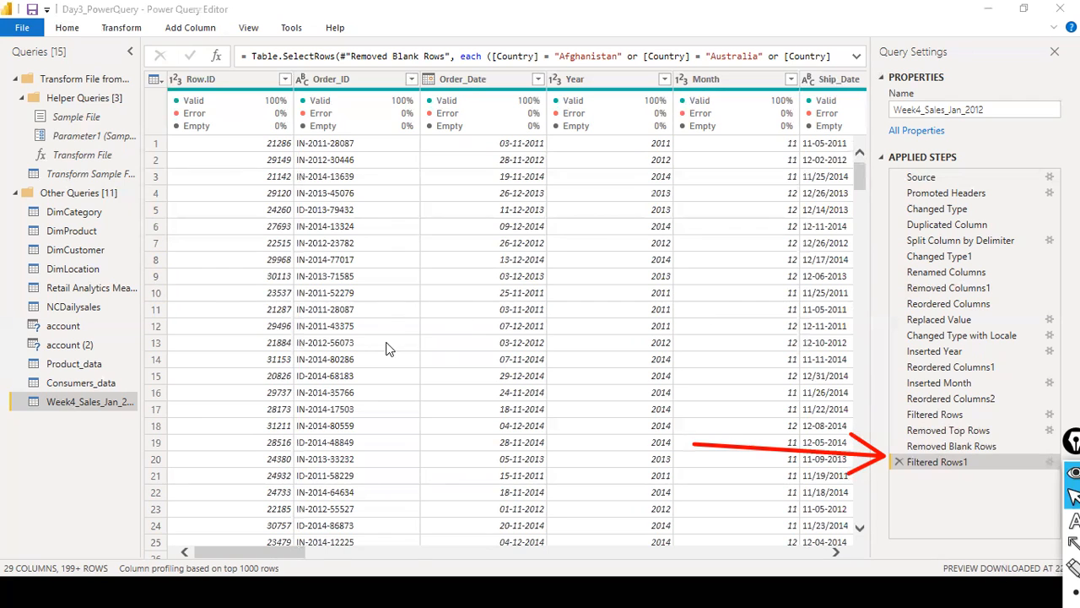
- Switch to File Explorer and open sales_w04.csv from the dat1 folder in Notepad
key(alt+Tab)
key(alt+Tab)
key(alt+Tab)
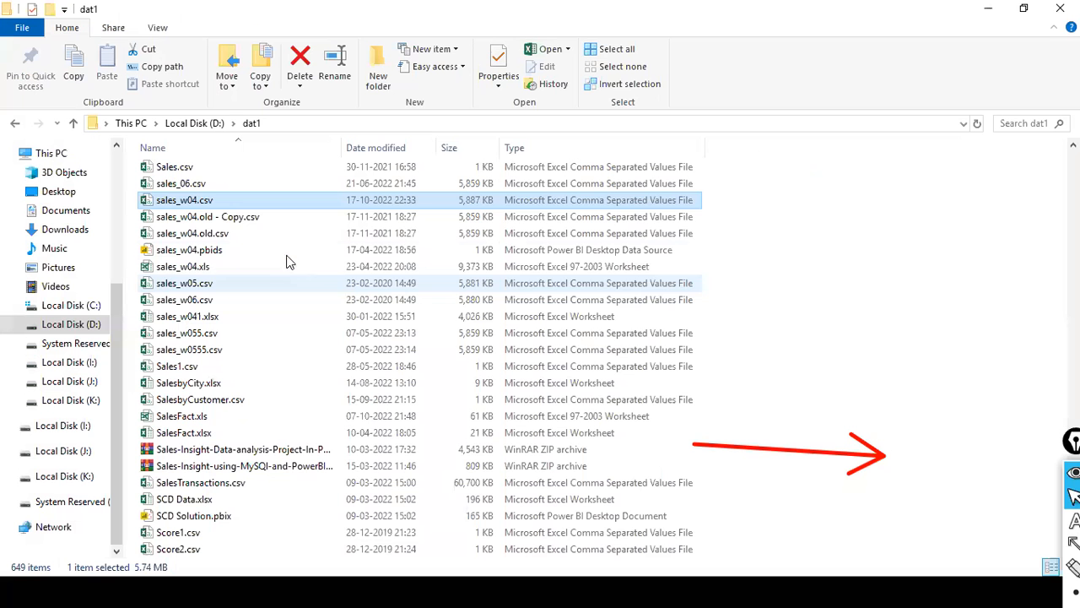
right_click(186, 203)
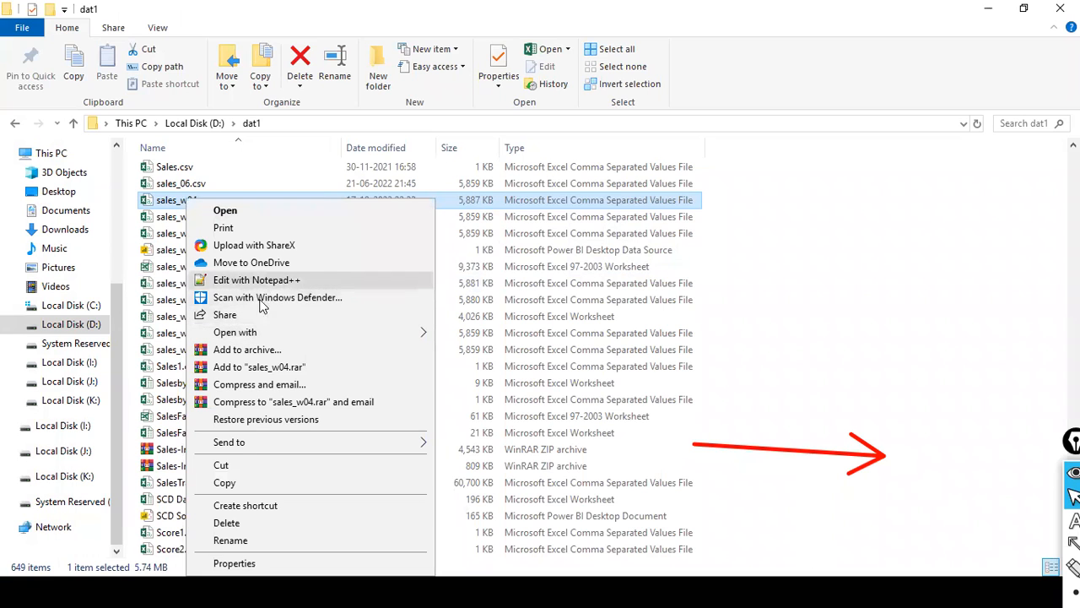
mouse_move(411, 337)
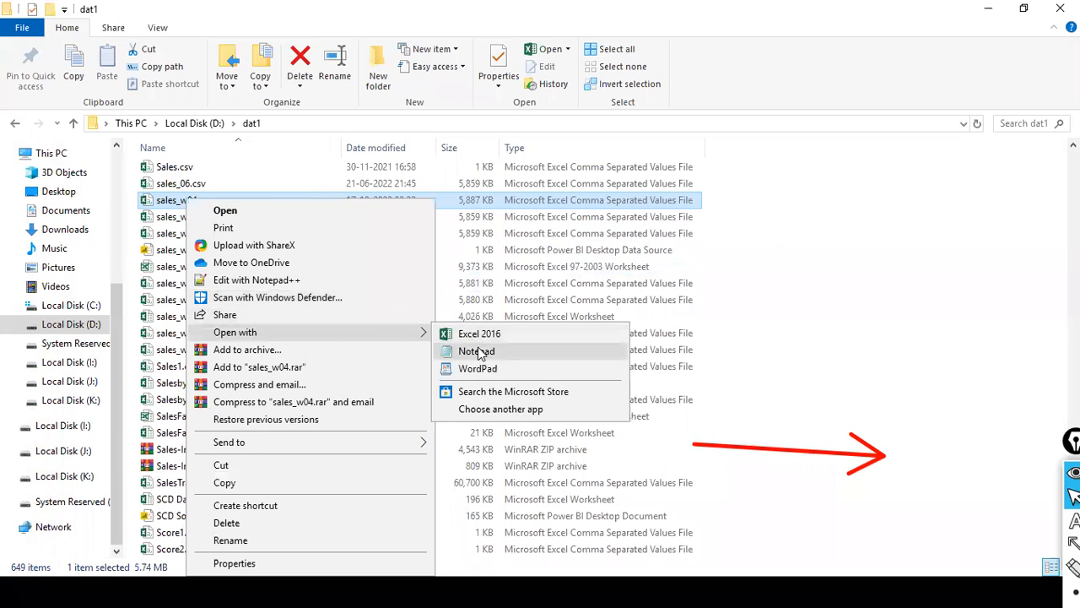
click(486, 351)
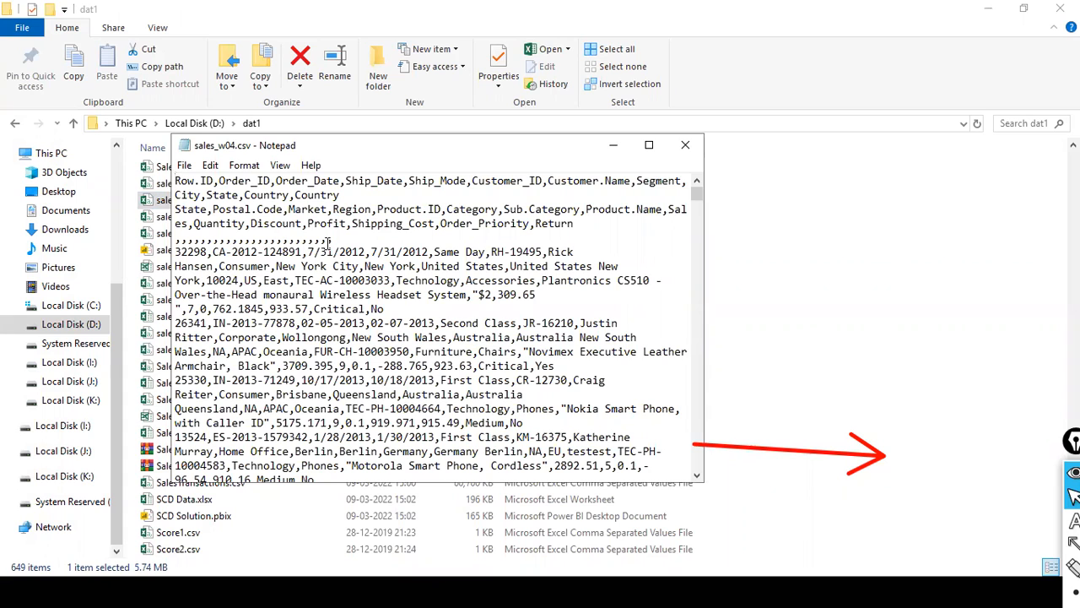
- Highlight the commas-only line below the header text, close the file and return to Power Query Editor
drag(349, 240, 60, 238)
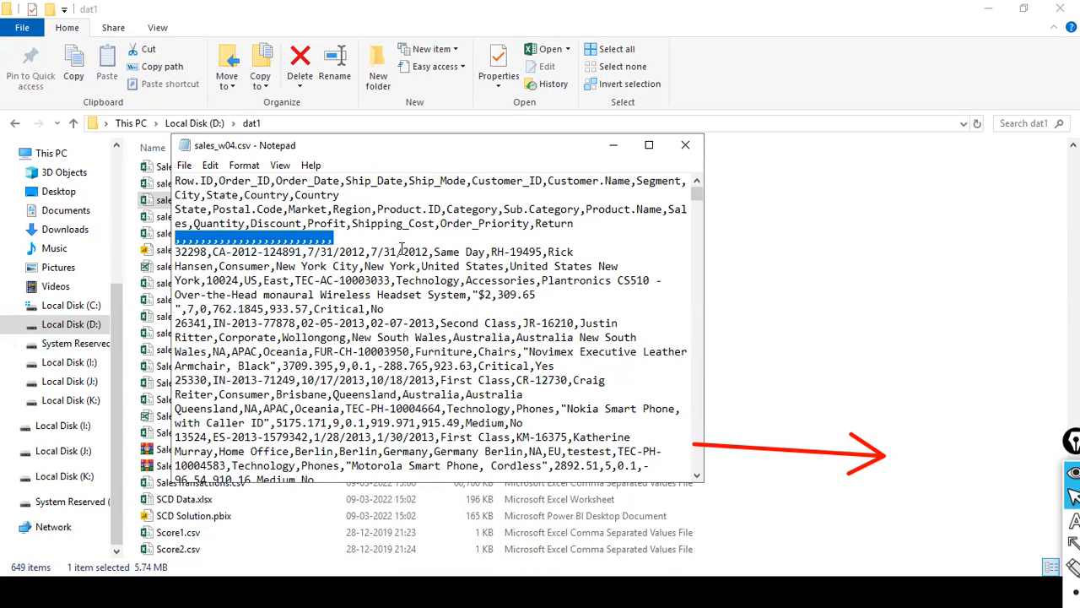
click(685, 145)
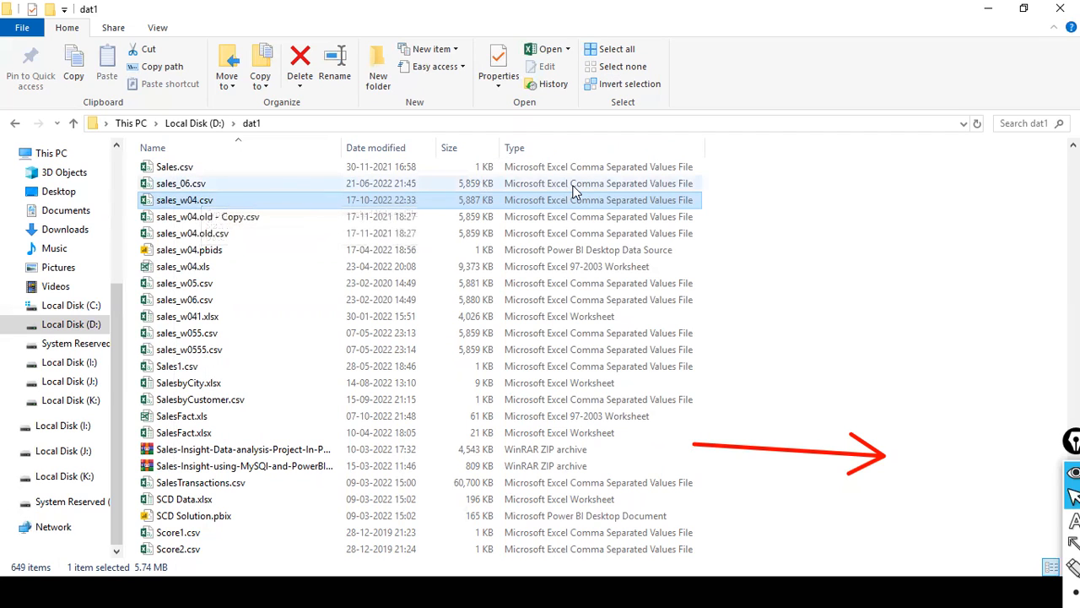
key(alt+Tab)
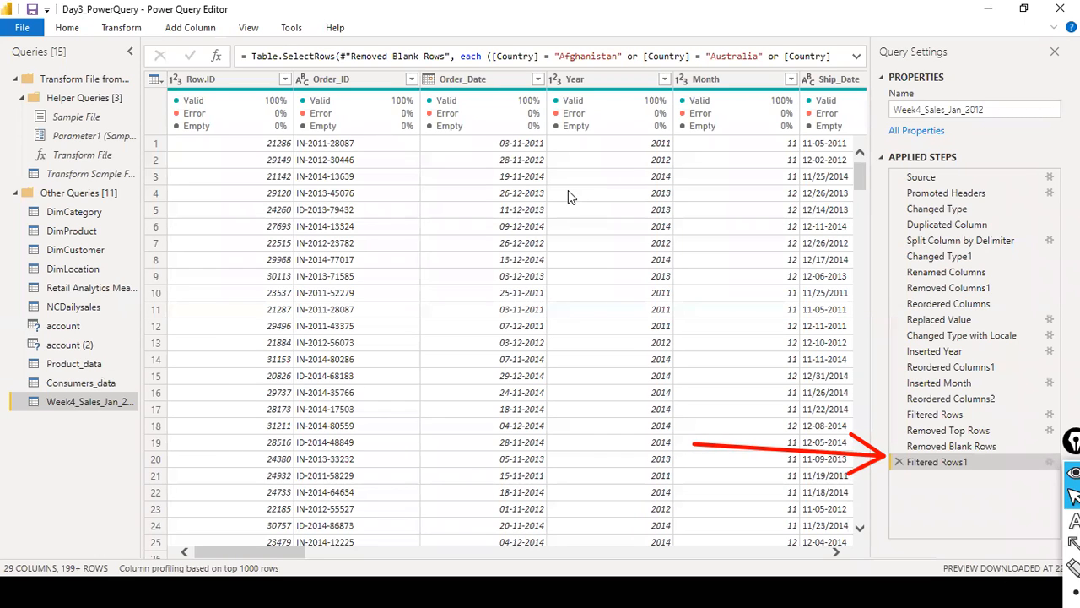
click(568, 192)
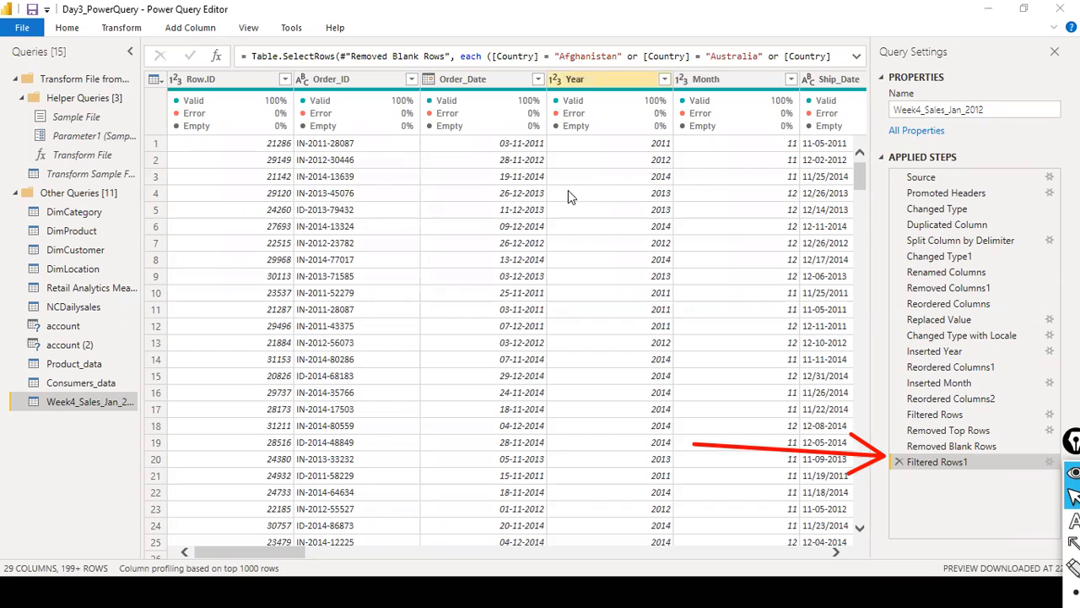
click(121, 27)
click(91, 87)
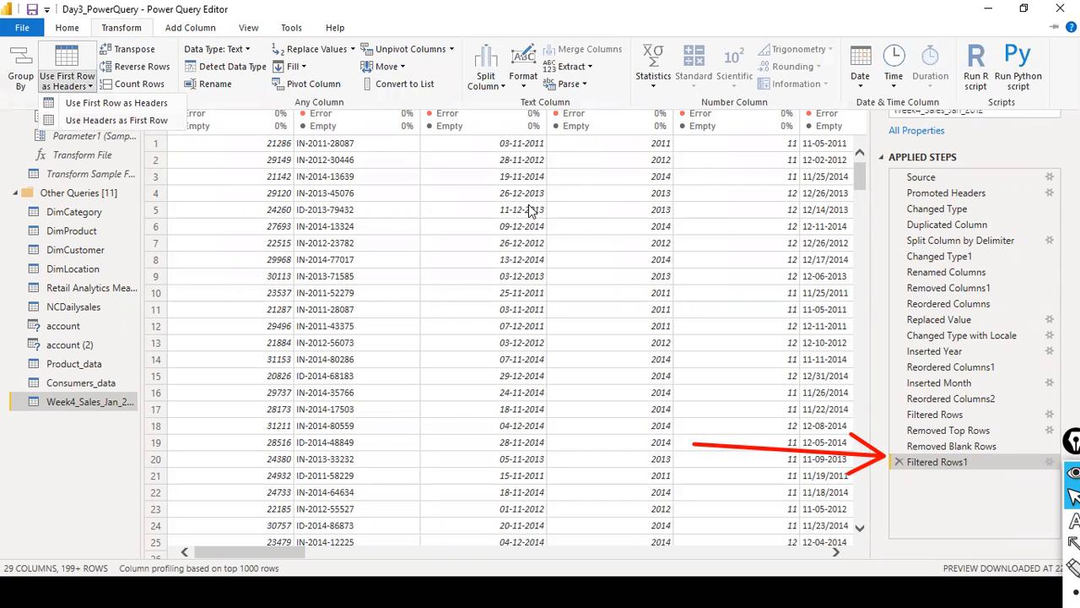
click(434, 330)
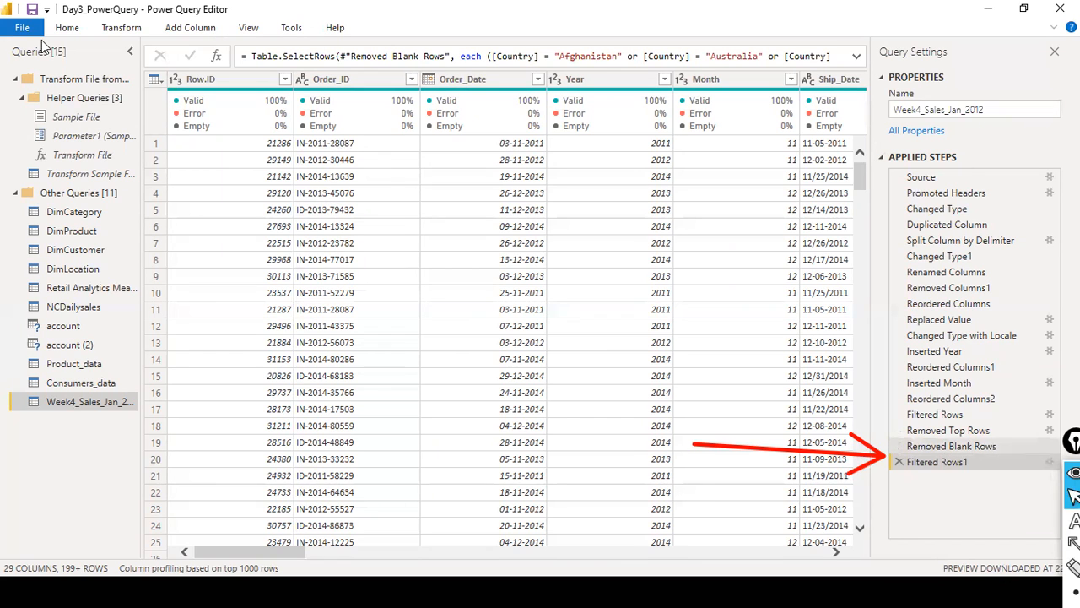
click(22, 27)
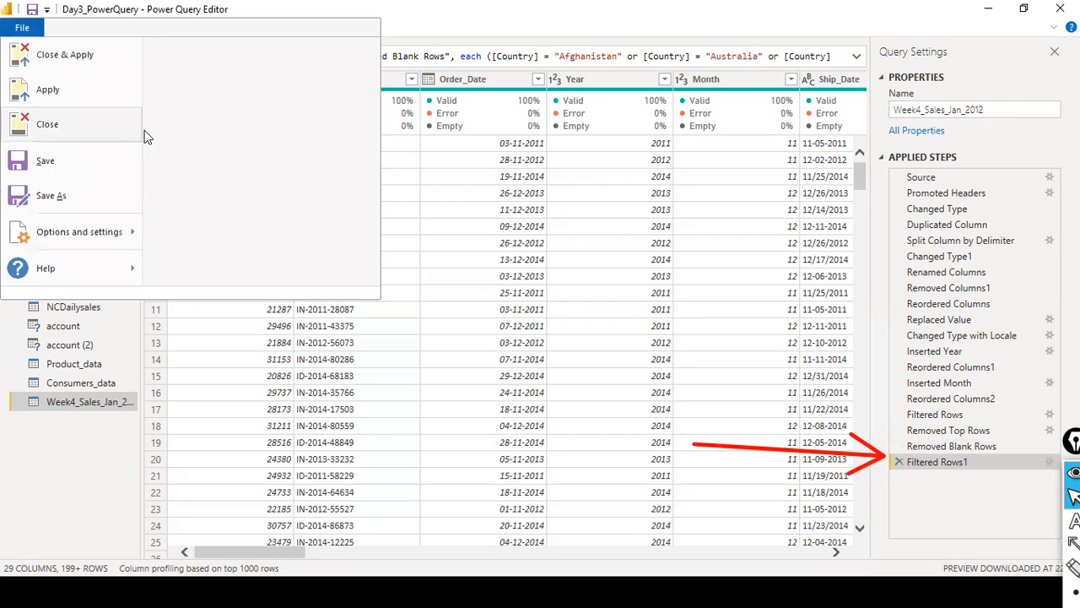
click(400, 30)
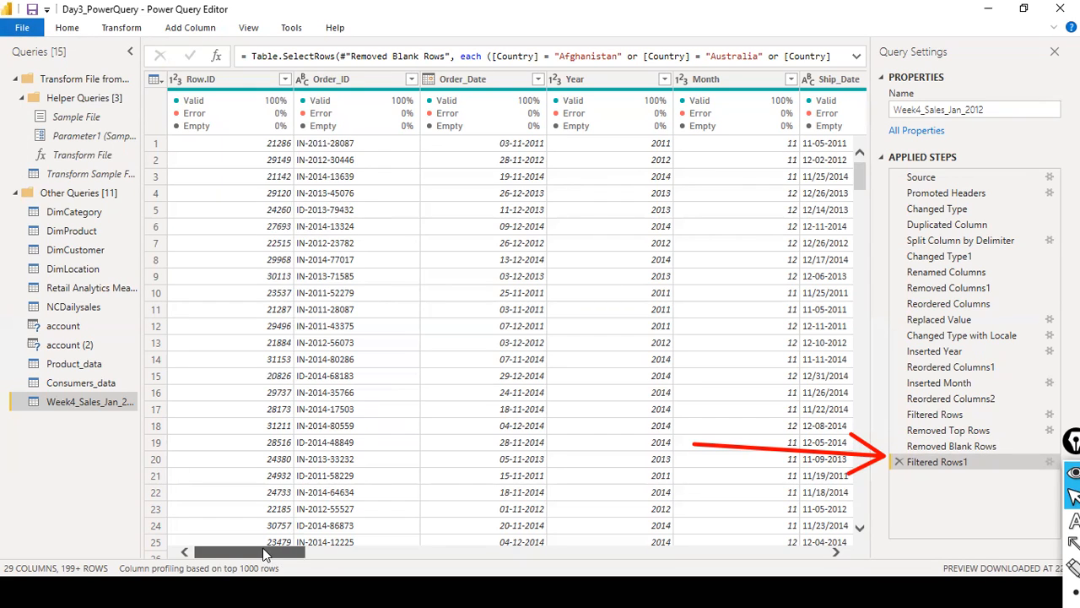
- Remove the Row.ID column from the Week4_Sales_Jan_2012 query
click(228, 78)
right_click(241, 80)
click(284, 111)
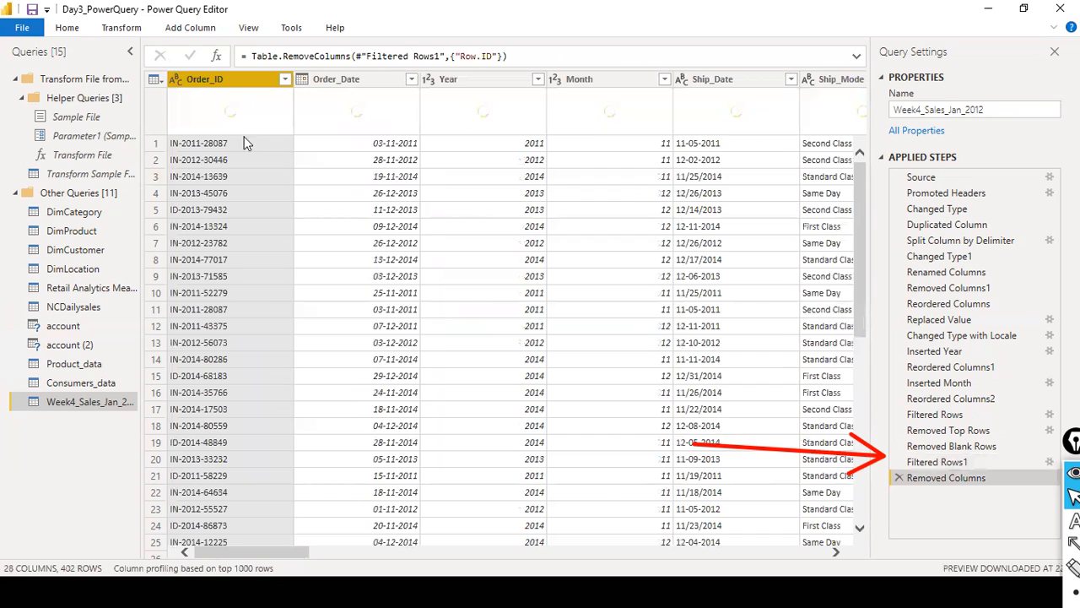
- Close Power Query Editor with the pending changes applied and bring Power BI Desktop to the front
click(23, 29)
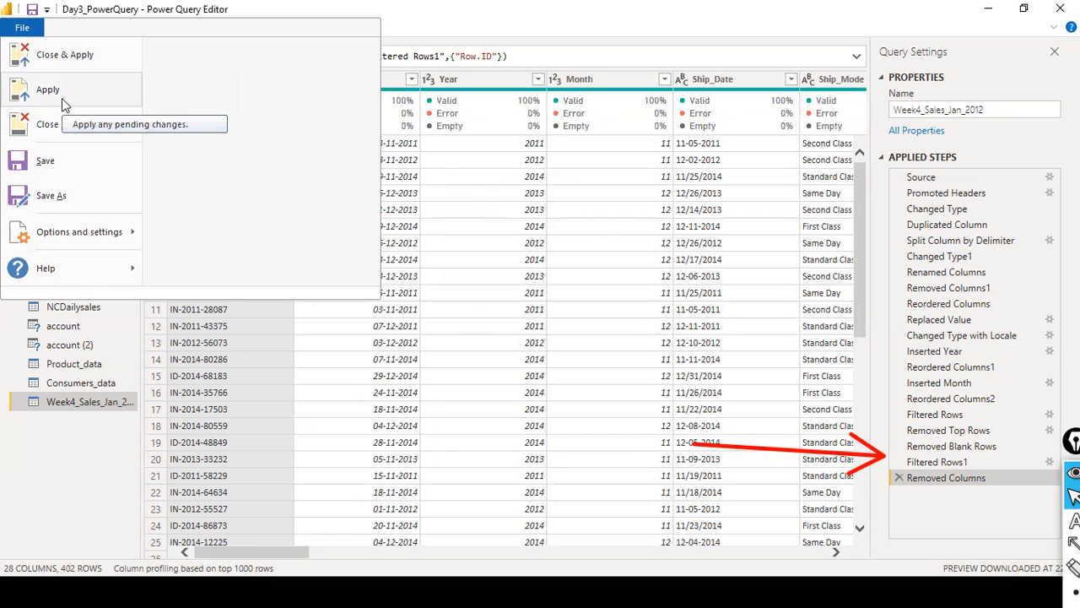
click(407, 29)
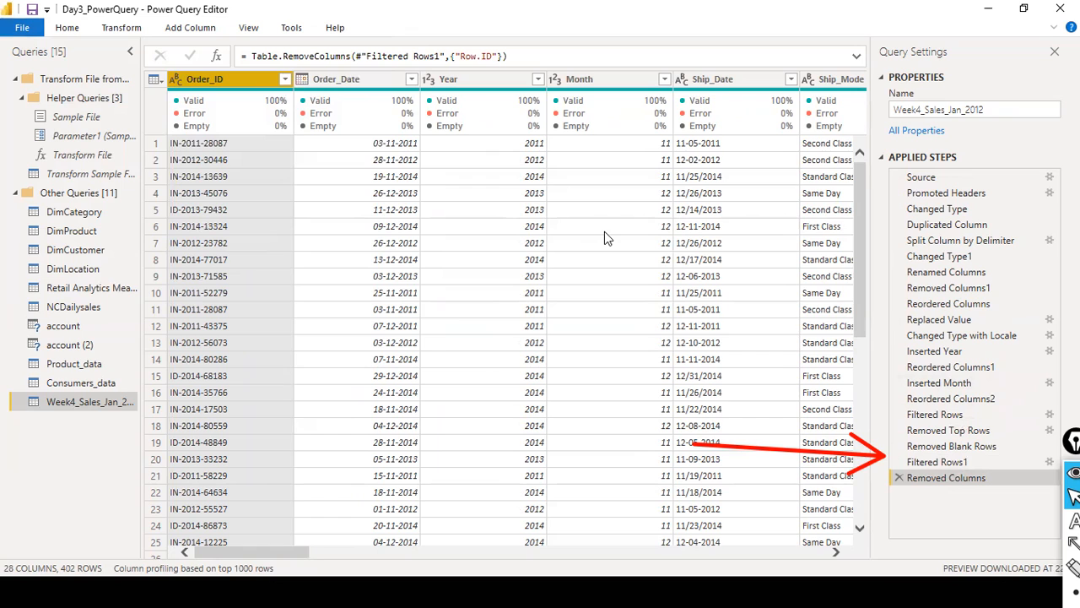
click(30, 38)
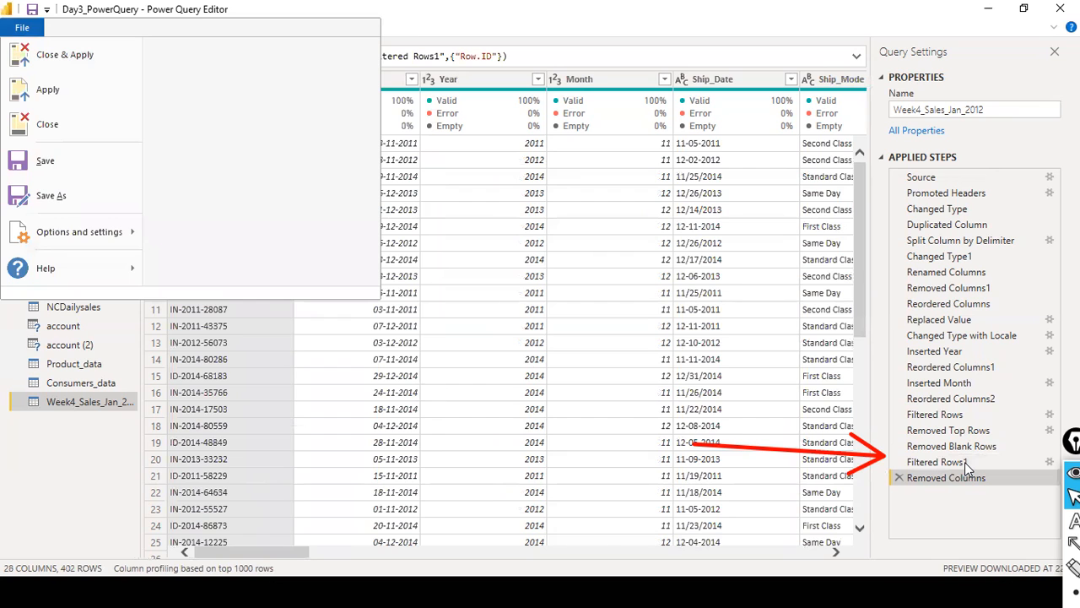
click(114, 60)
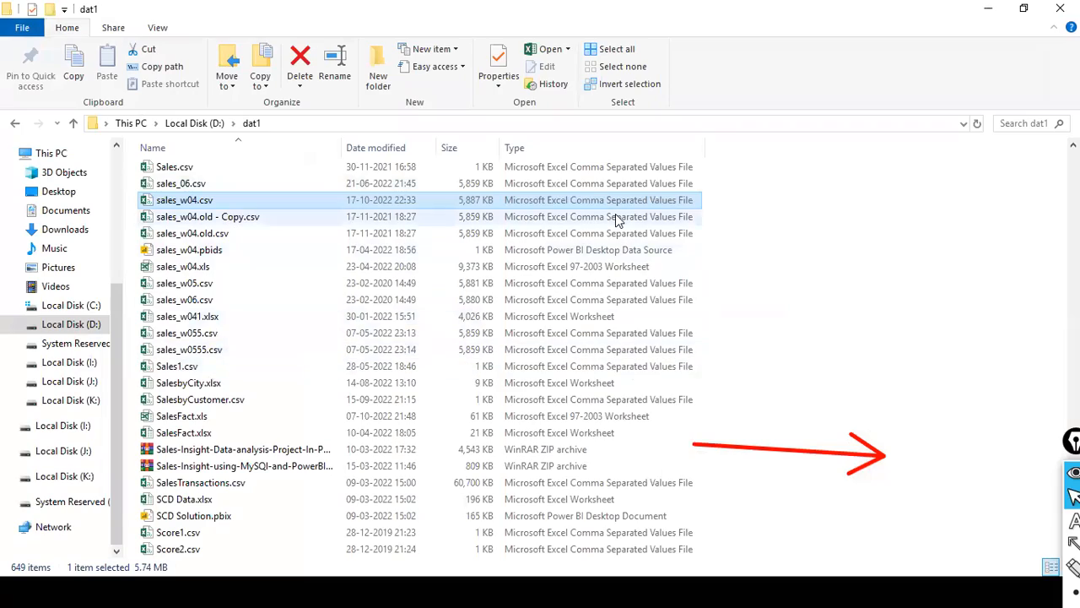
key(alt+Tab)
key(alt+Tab)
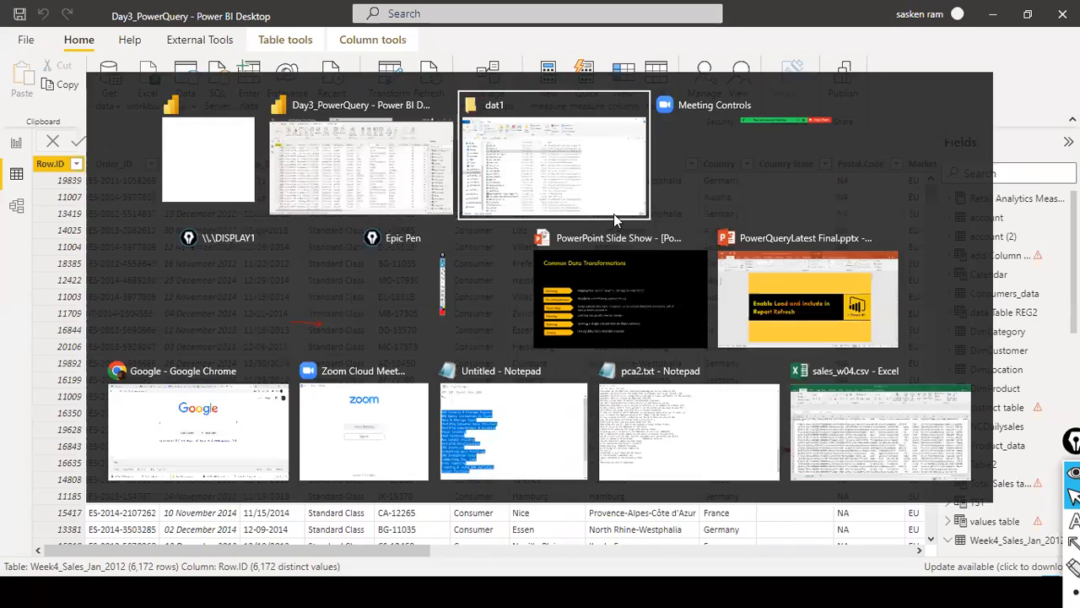
key(alt+Tab)
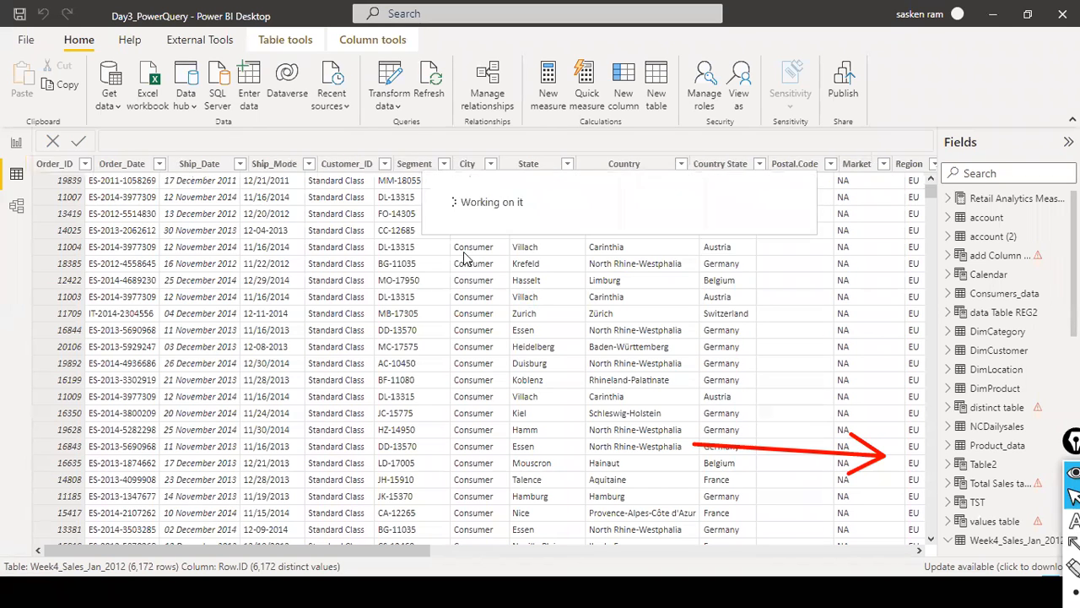
- Go to the report view, reopen Power Query Editor with Transform data and select the Week4_Sales_Jan_2012 query
click(16, 142)
click(441, 105)
click(460, 134)
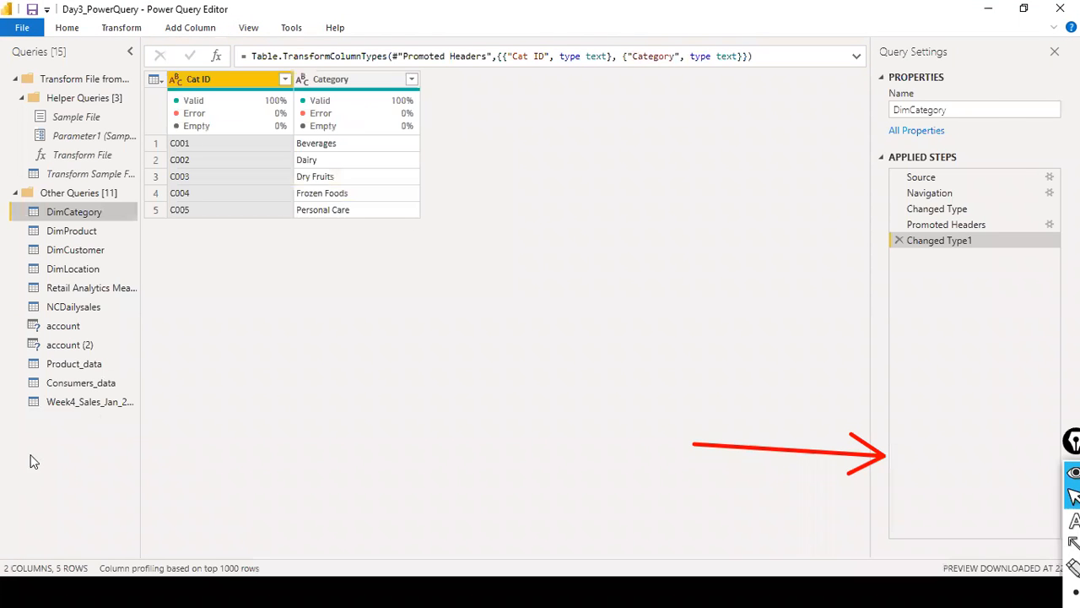
click(88, 402)
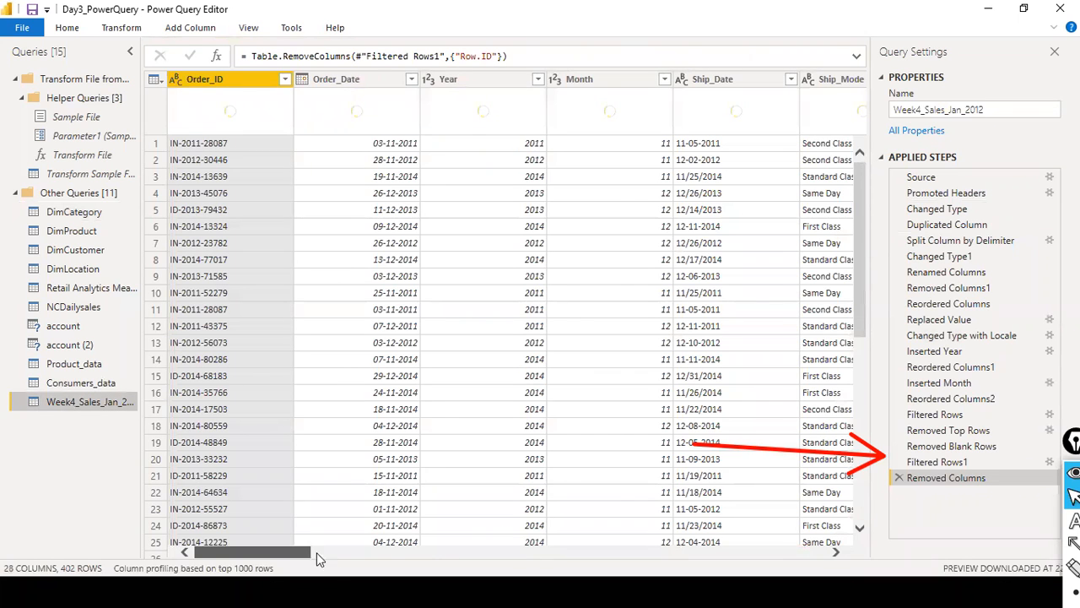
- Compare the table at the Filtered Rows1 applied step with the table at the Removed Columns step
drag(316, 552, 436, 556)
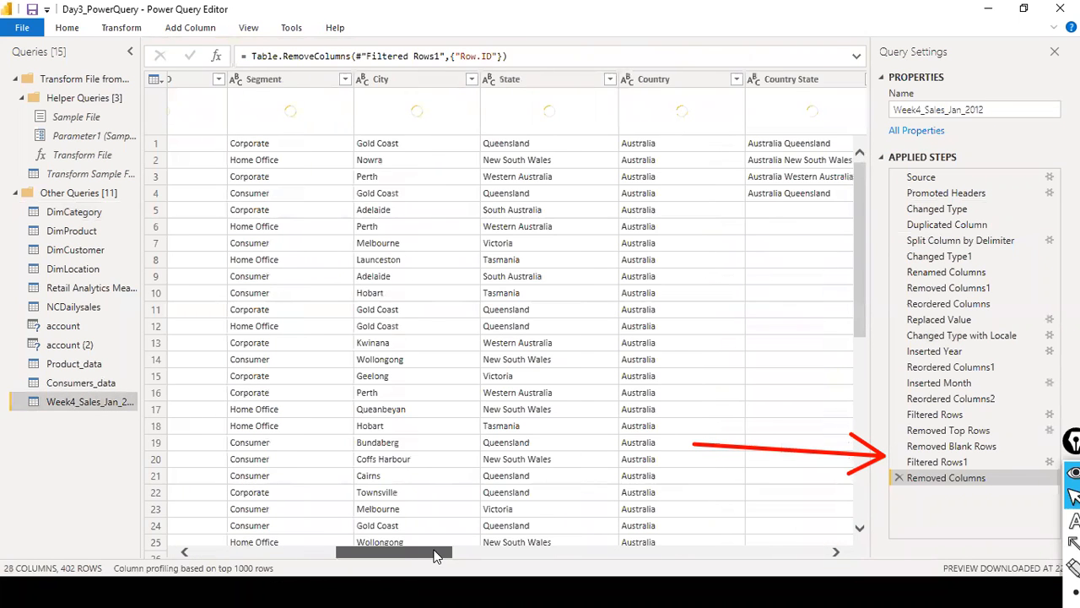
click(937, 463)
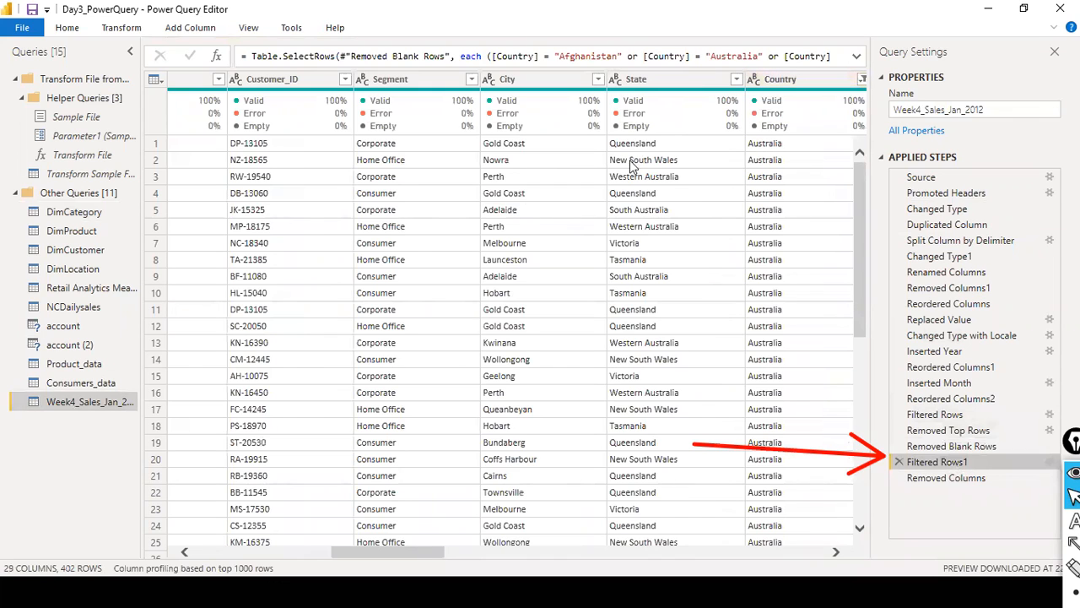
click(946, 479)
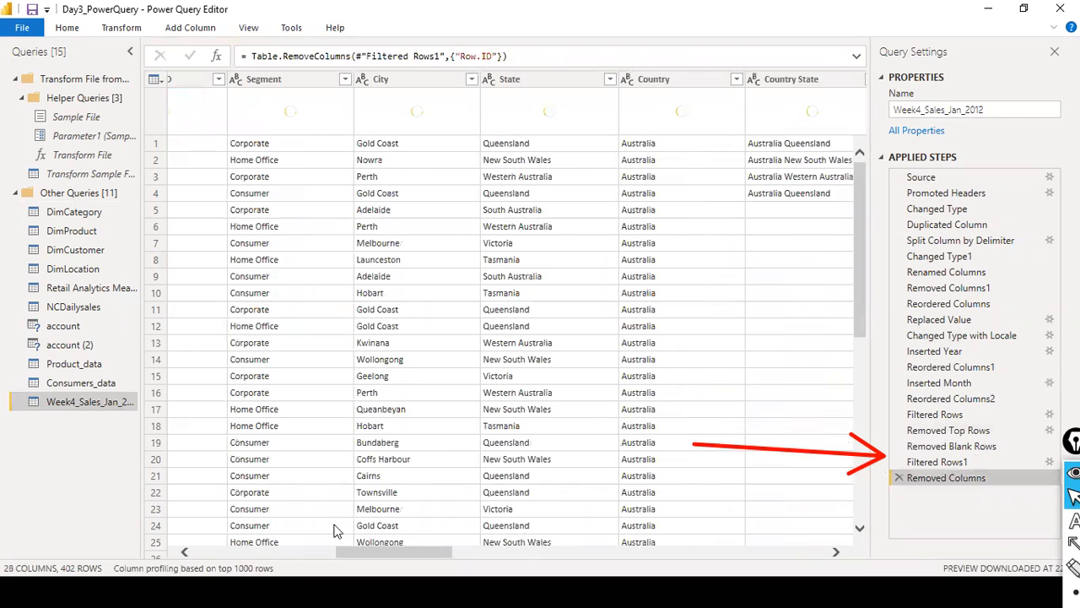
- Find the Country column at the Removed Columns step and open its filter list to check the available countries
drag(358, 555, 802, 558)
scroll(561, 518, left, 15)
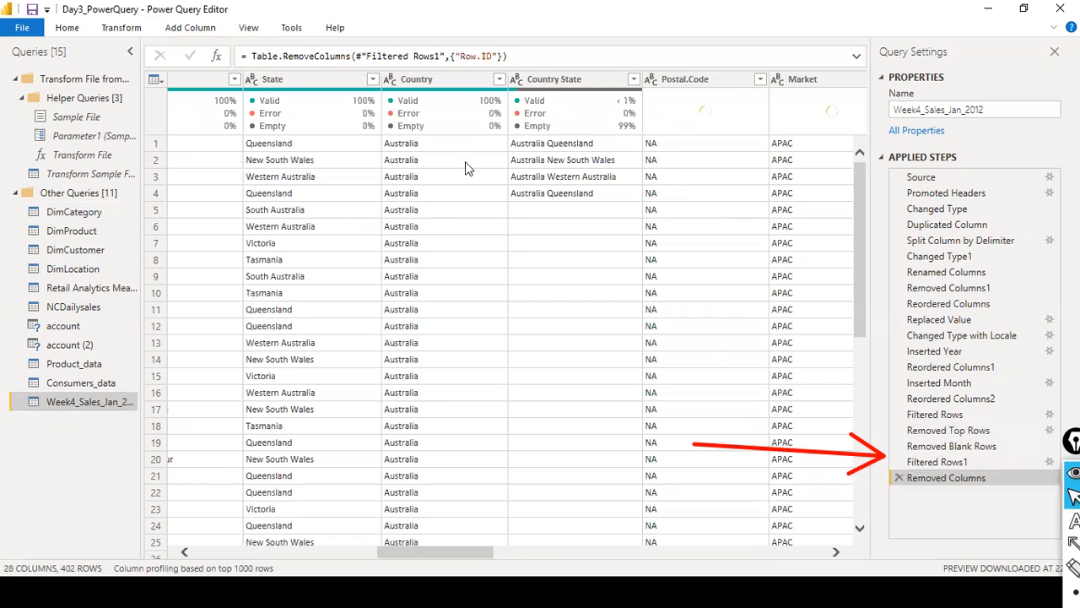
click(499, 78)
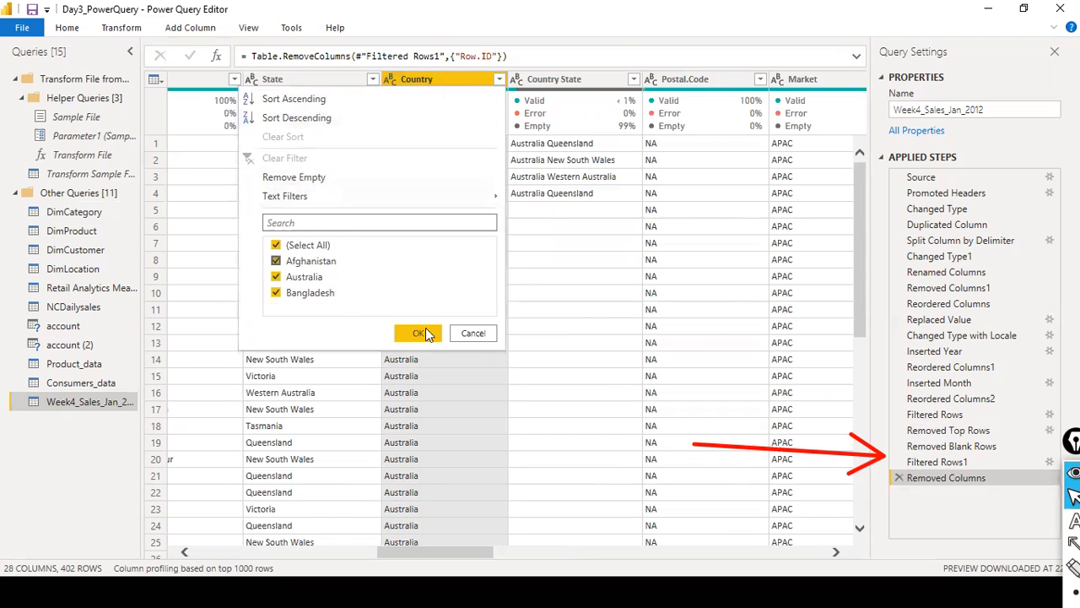
- Delete the Filtered Rows1 applied step from the Week4_Sales_Jan_2012 query, then close Power Query Editor and apply the changes
click(456, 334)
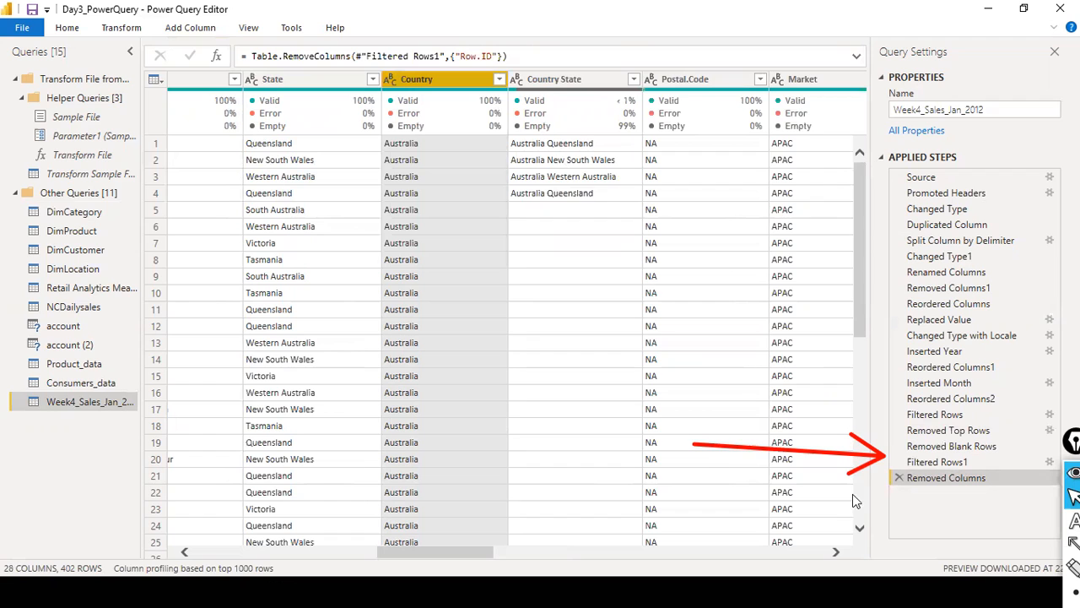
click(916, 465)
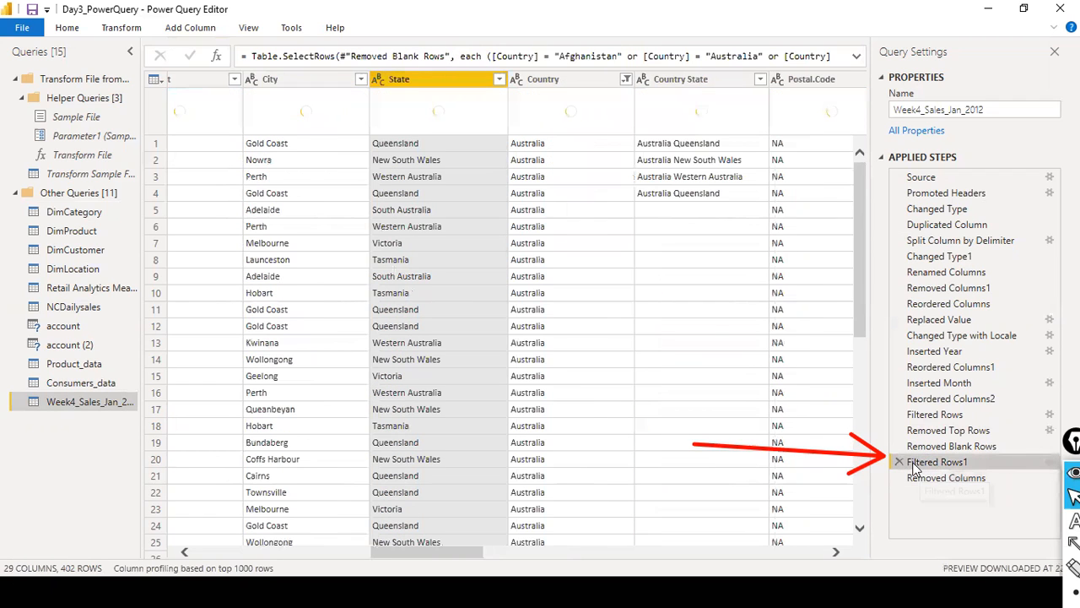
click(899, 462)
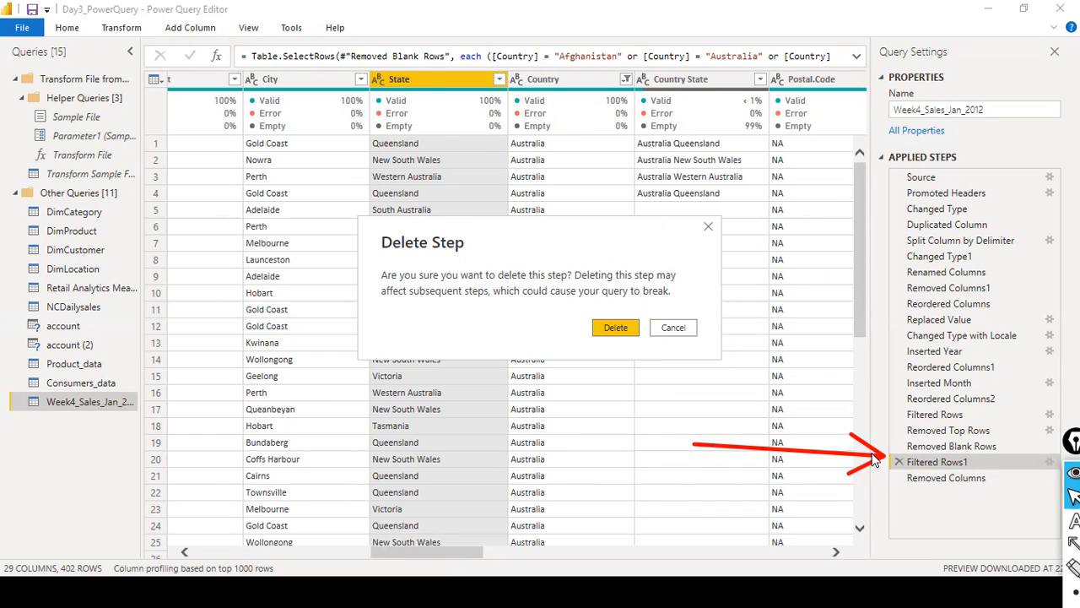
click(612, 329)
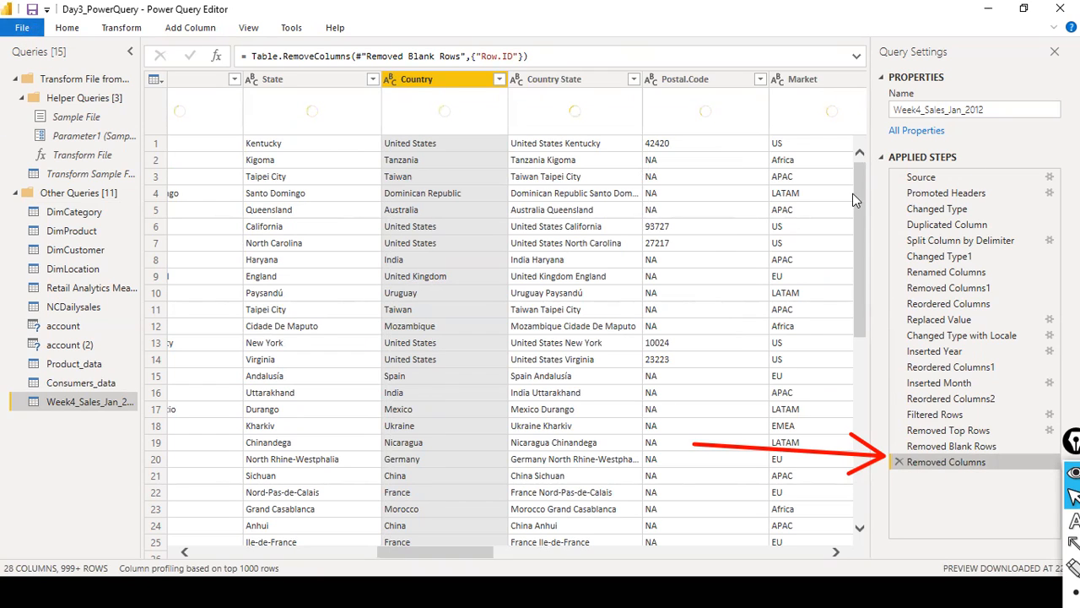
click(21, 27)
click(72, 65)
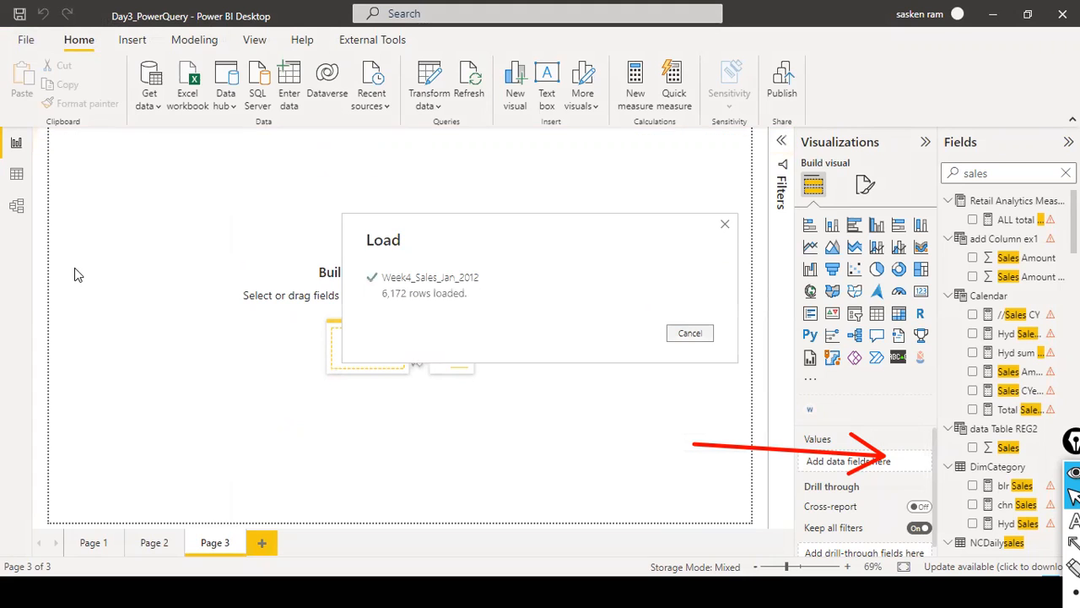
- In the model view, move the Week4_Sales_Jan_2012 table card beside Product_data and enlarge it upward and in width
click(17, 210)
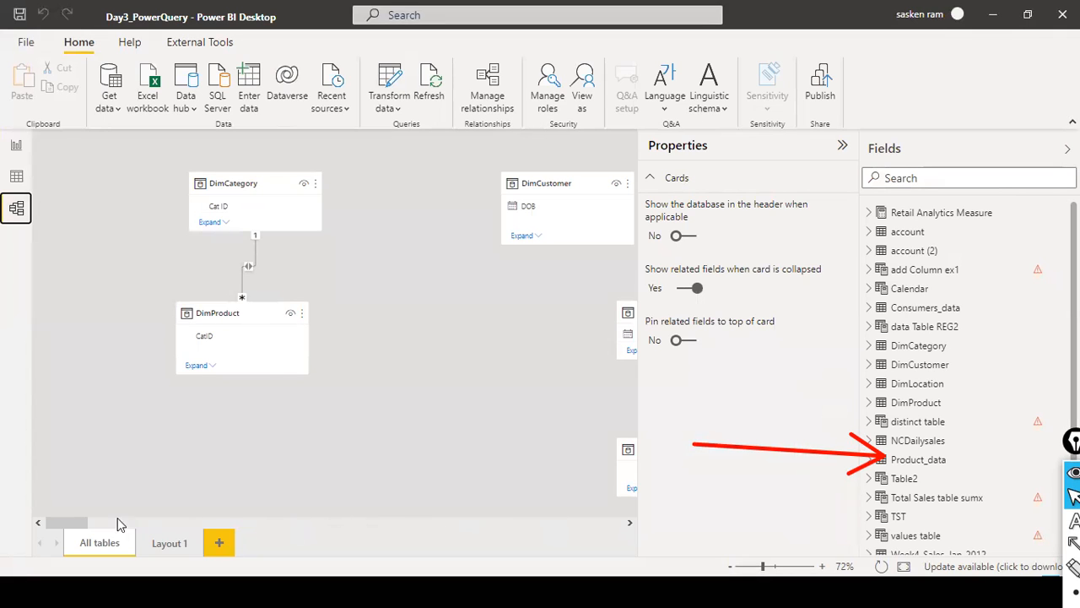
drag(79, 521, 664, 544)
drag(495, 182, 455, 325)
scroll(451, 365, down, 5)
scroll(452, 366, up, 5)
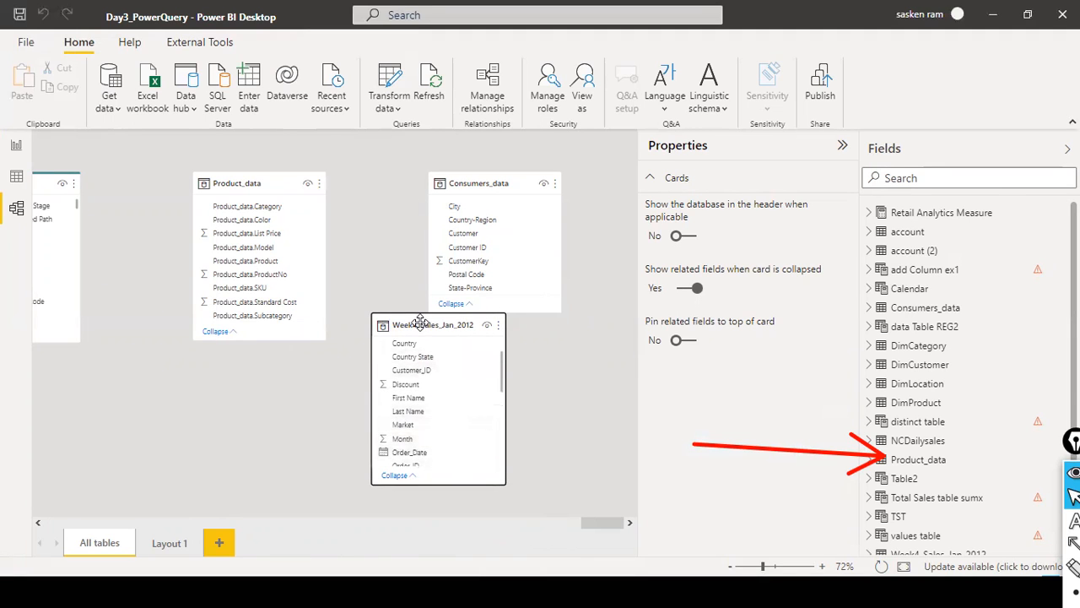
drag(419, 321, 430, 176)
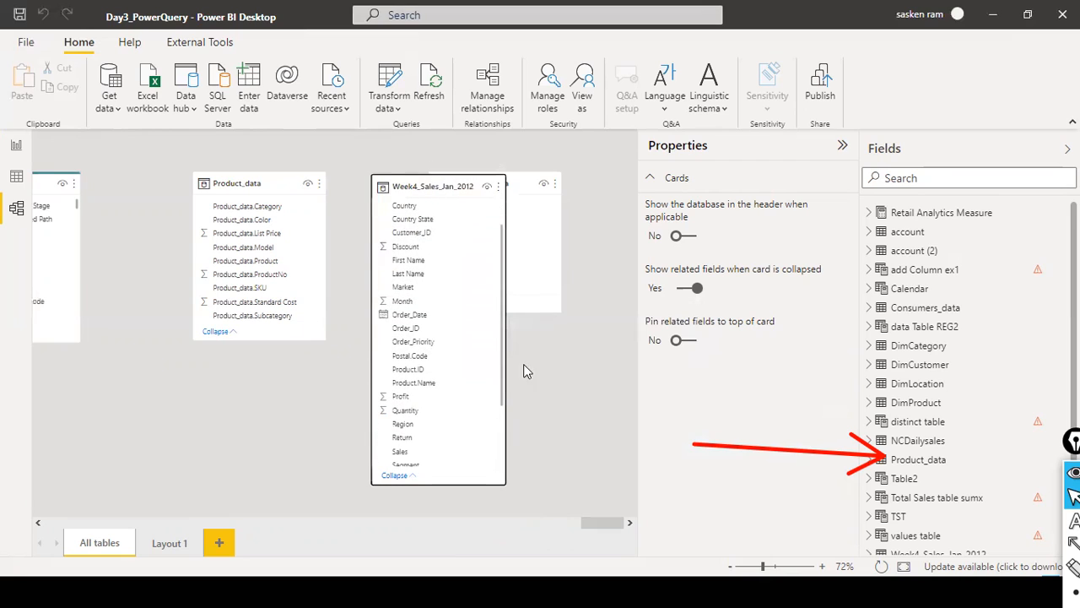
drag(505, 372, 573, 371)
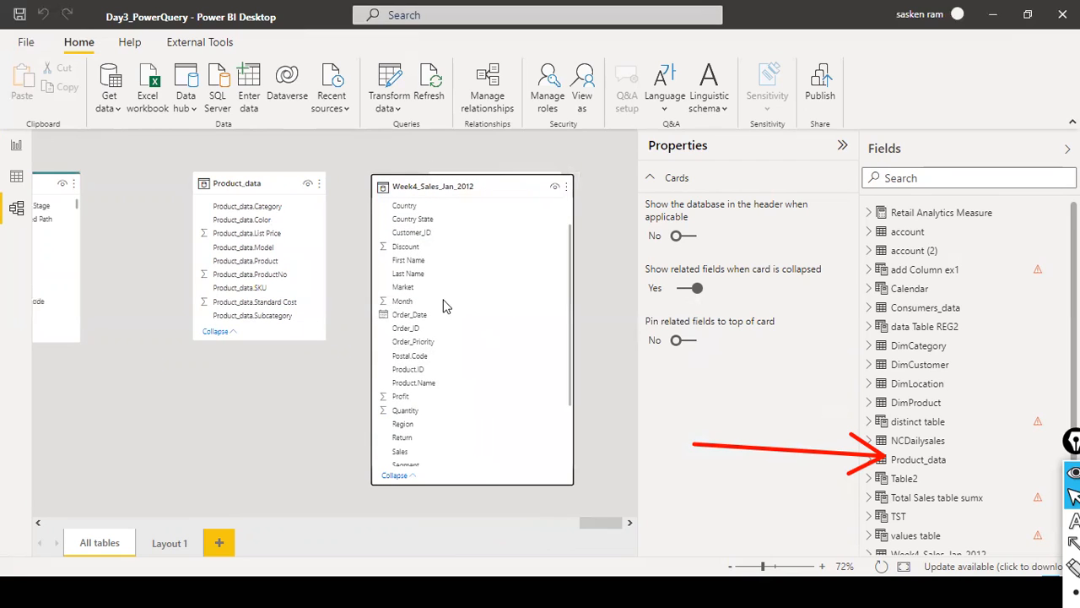
- Review all the fields in the Week4_Sales_Jan_2012 table card from Category to Year and return to the report view
scroll(447, 329, up, 1)
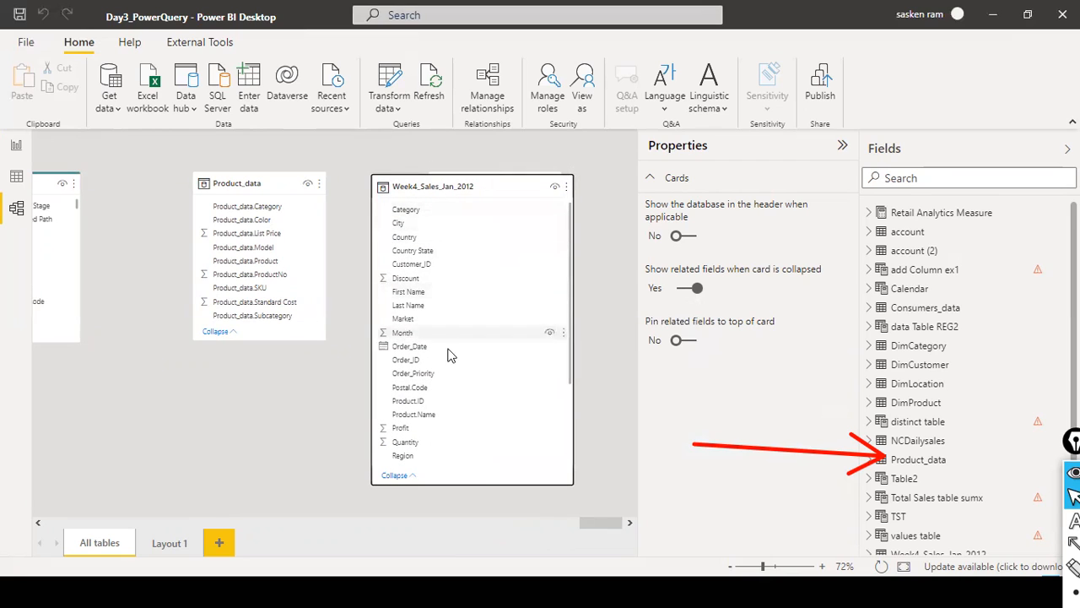
scroll(452, 363, down, 3)
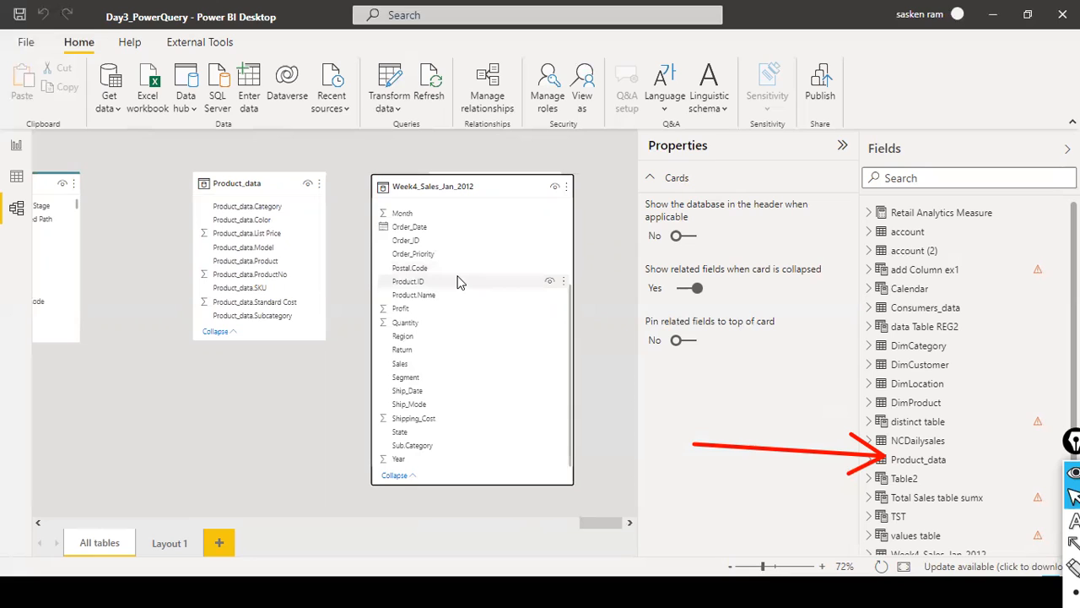
scroll(460, 281, up, 3)
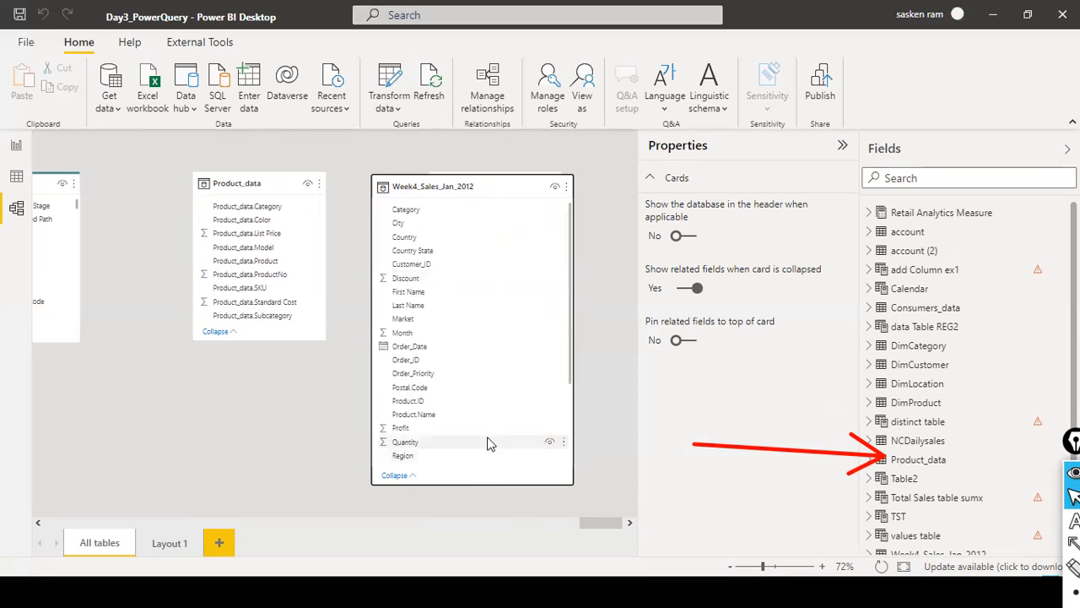
scroll(492, 441, down, 3)
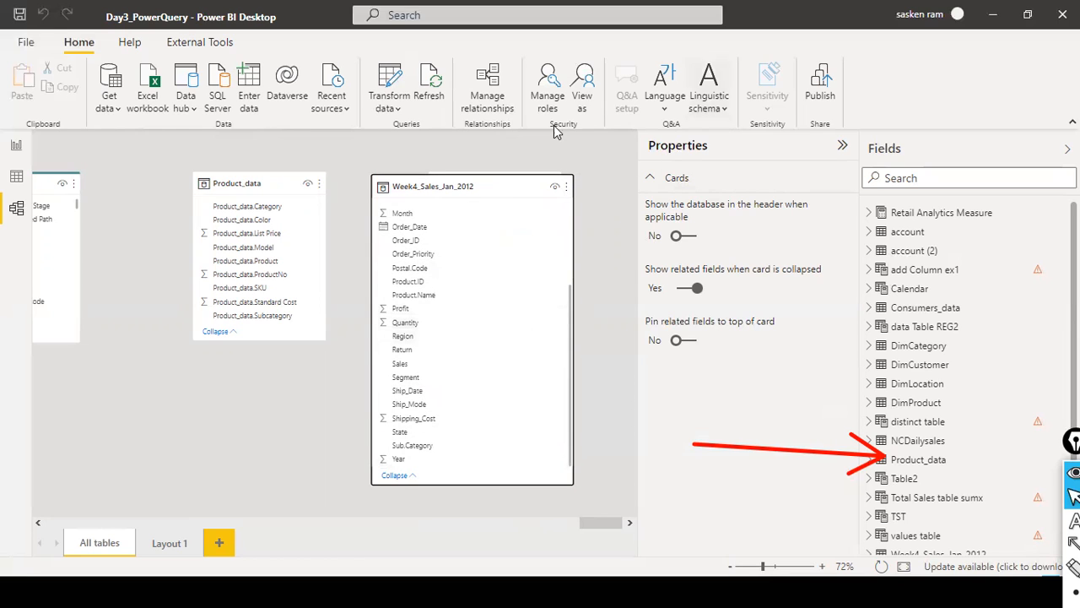
scroll(482, 346, up, 3)
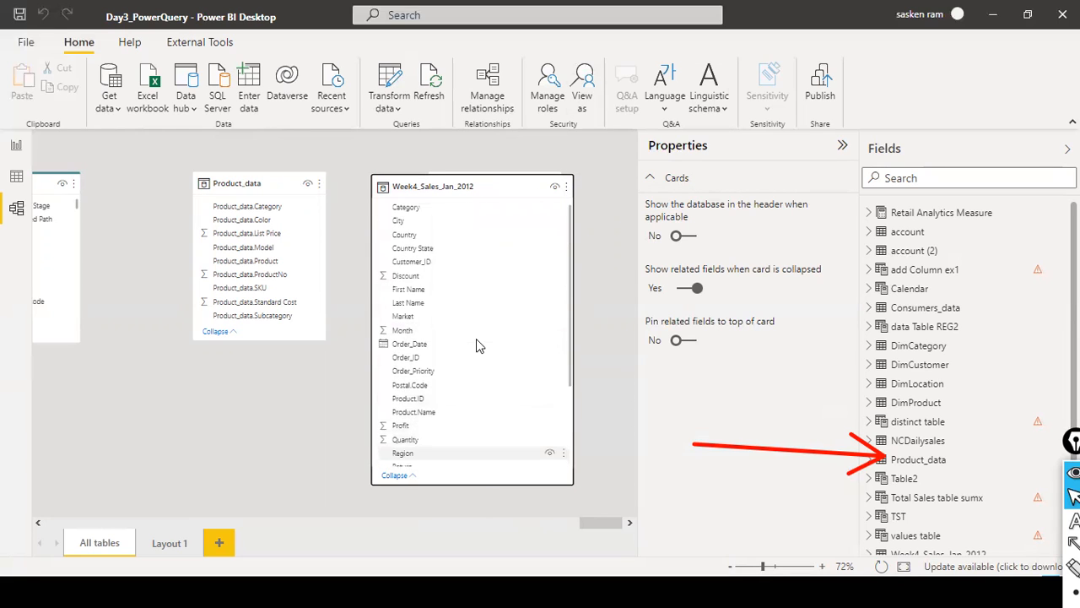
scroll(477, 347, down, 3)
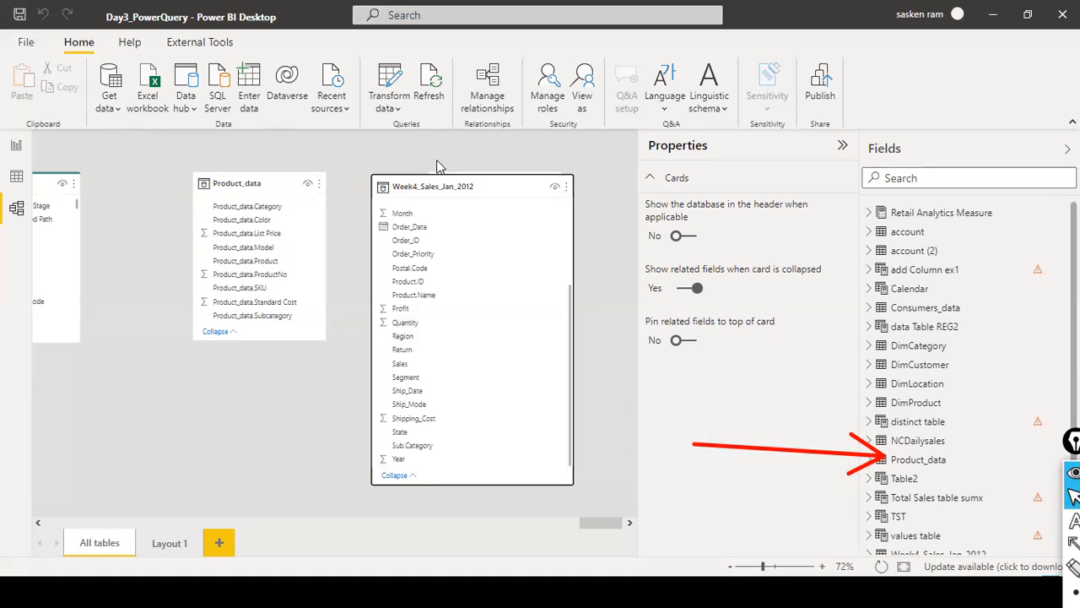
click(16, 148)
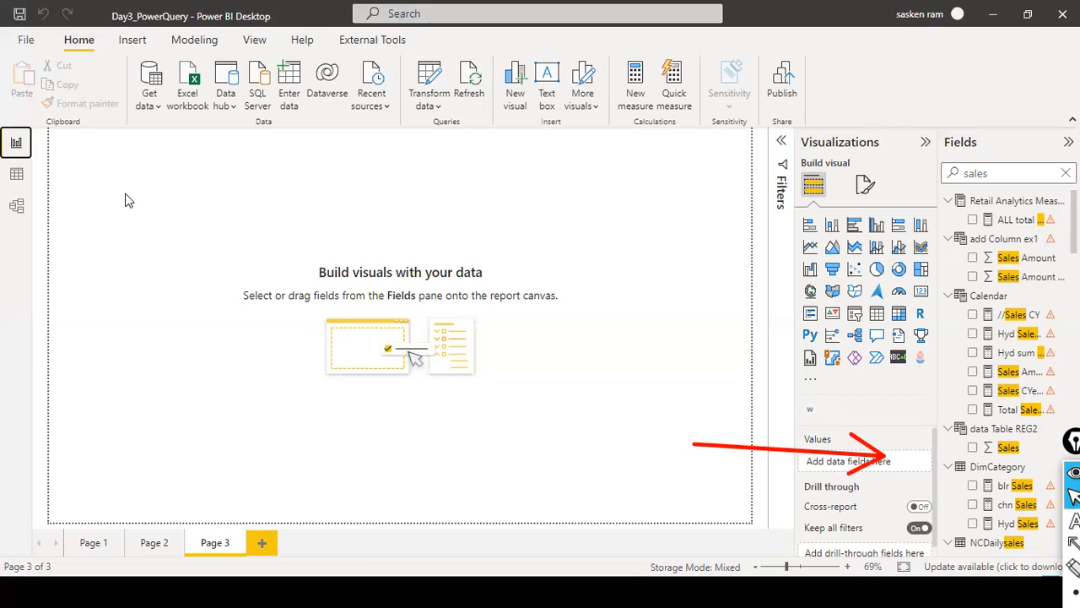
- Save the current changes to the Day3_PowerQuery report
click(260, 42)
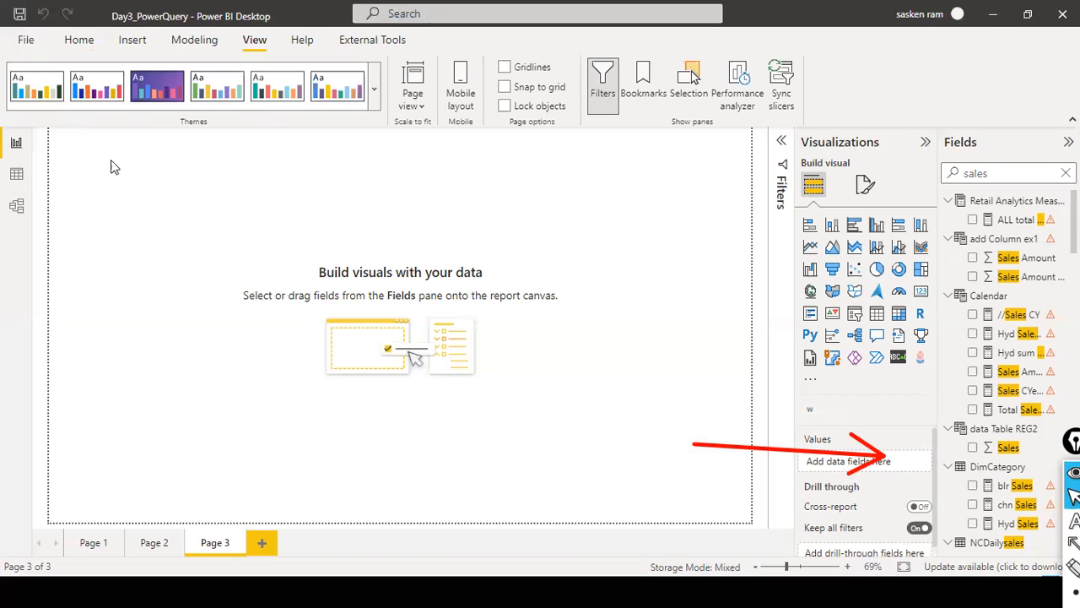
click(30, 40)
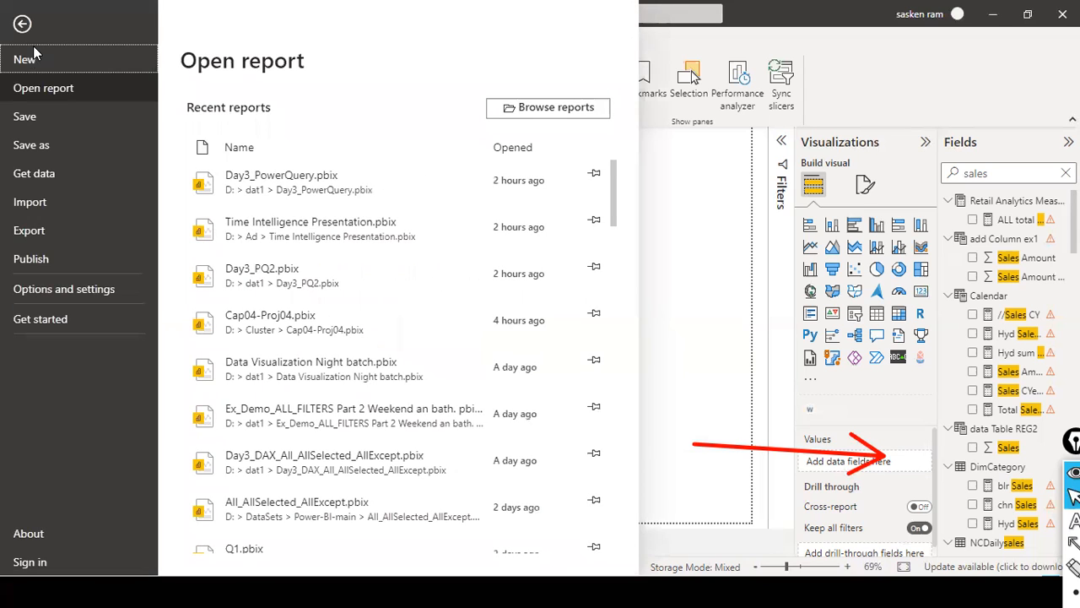
click(35, 116)
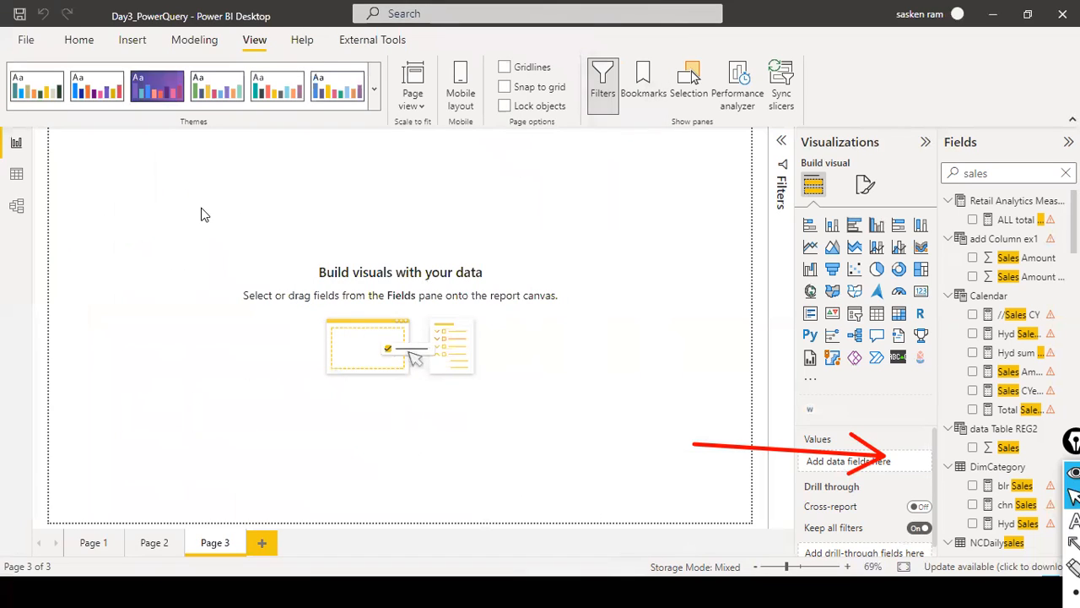
- Save a copy of the report in the dat1 folder as Day4_PowerQuery.pbix
click(25, 43)
click(61, 149)
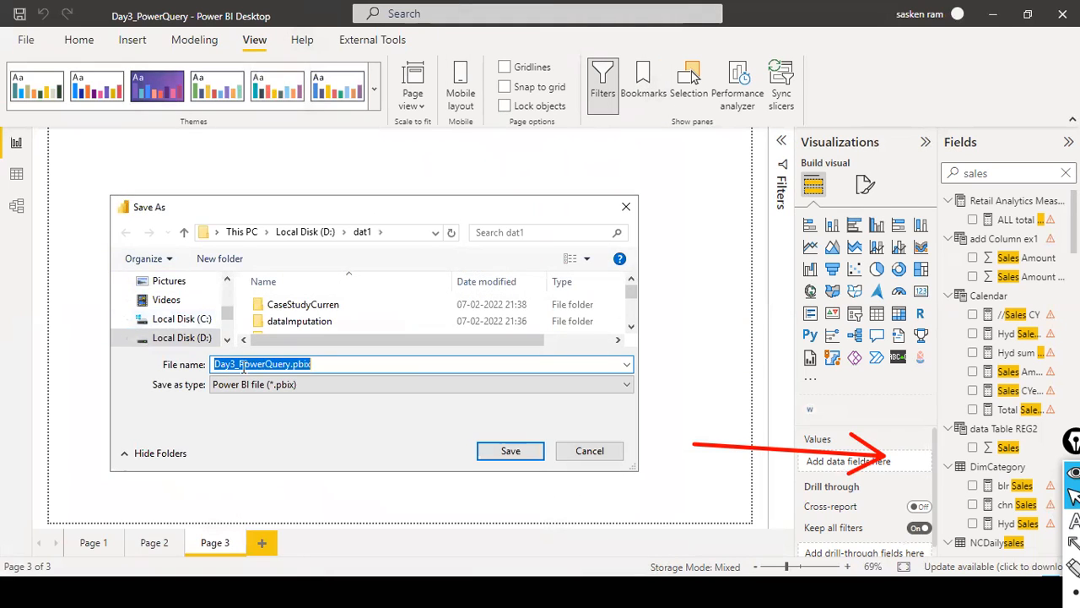
click(235, 364)
key(BackSpace)
text(4)
click(503, 457)
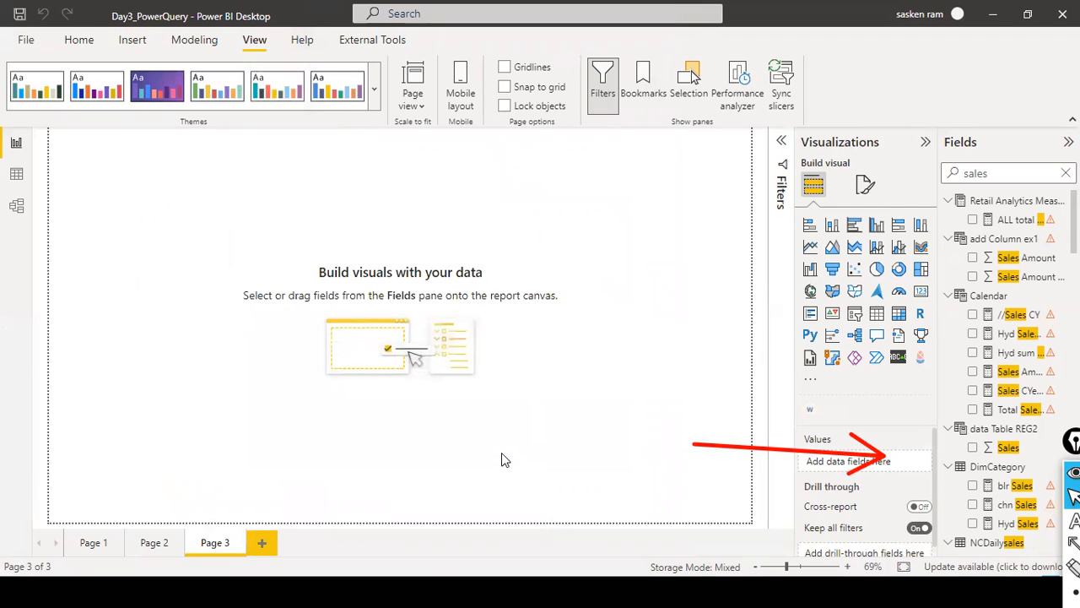